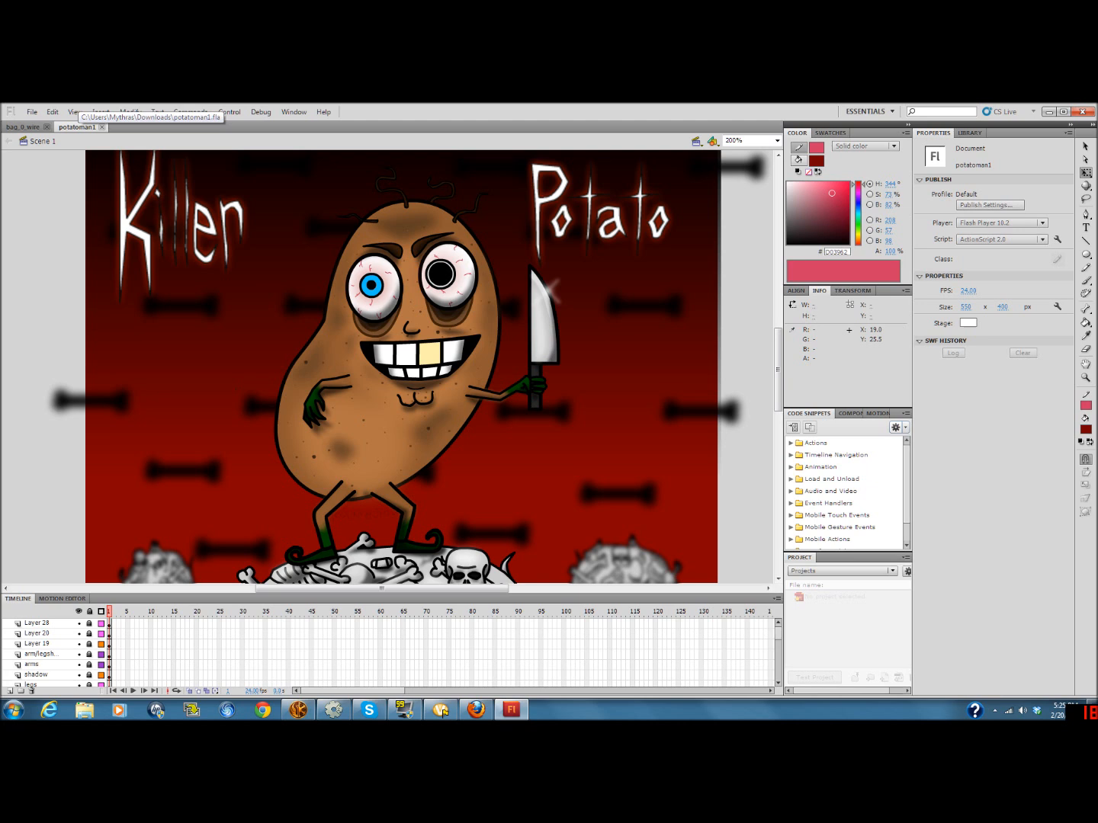
Create a new ActionScript 2.0 document and display its stage at 200%
click(32, 111)
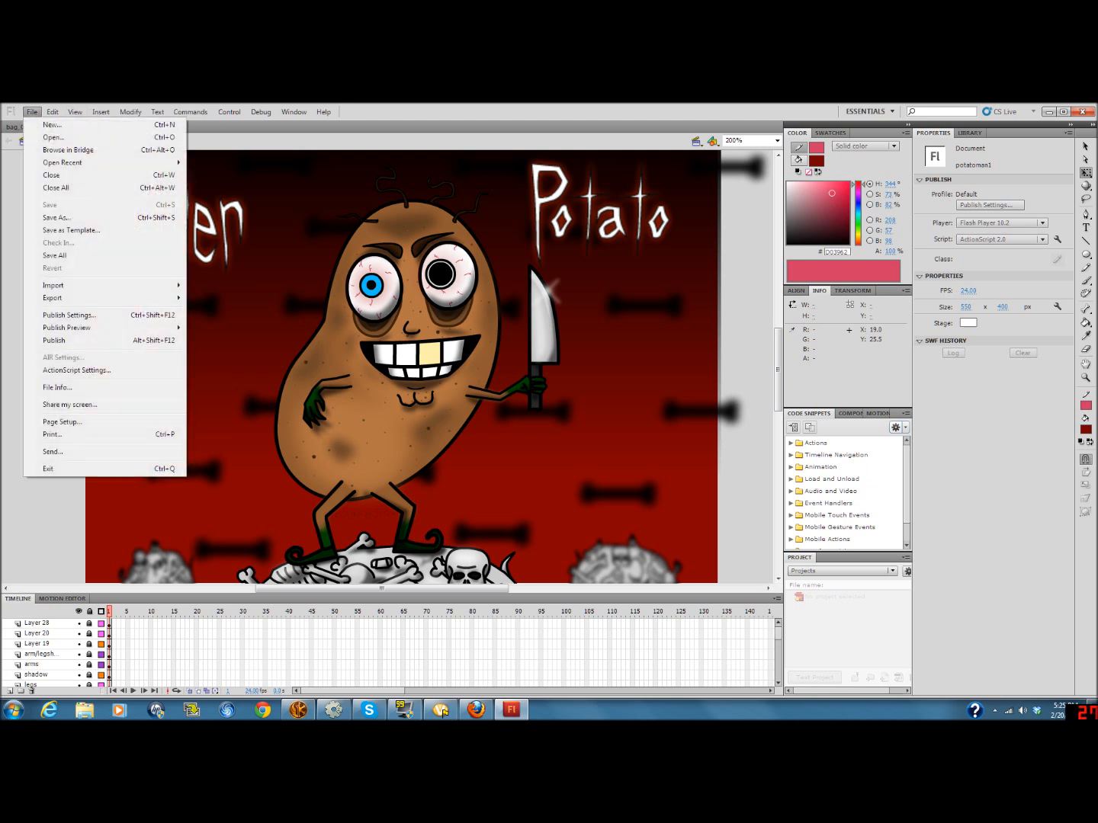
click(52, 125)
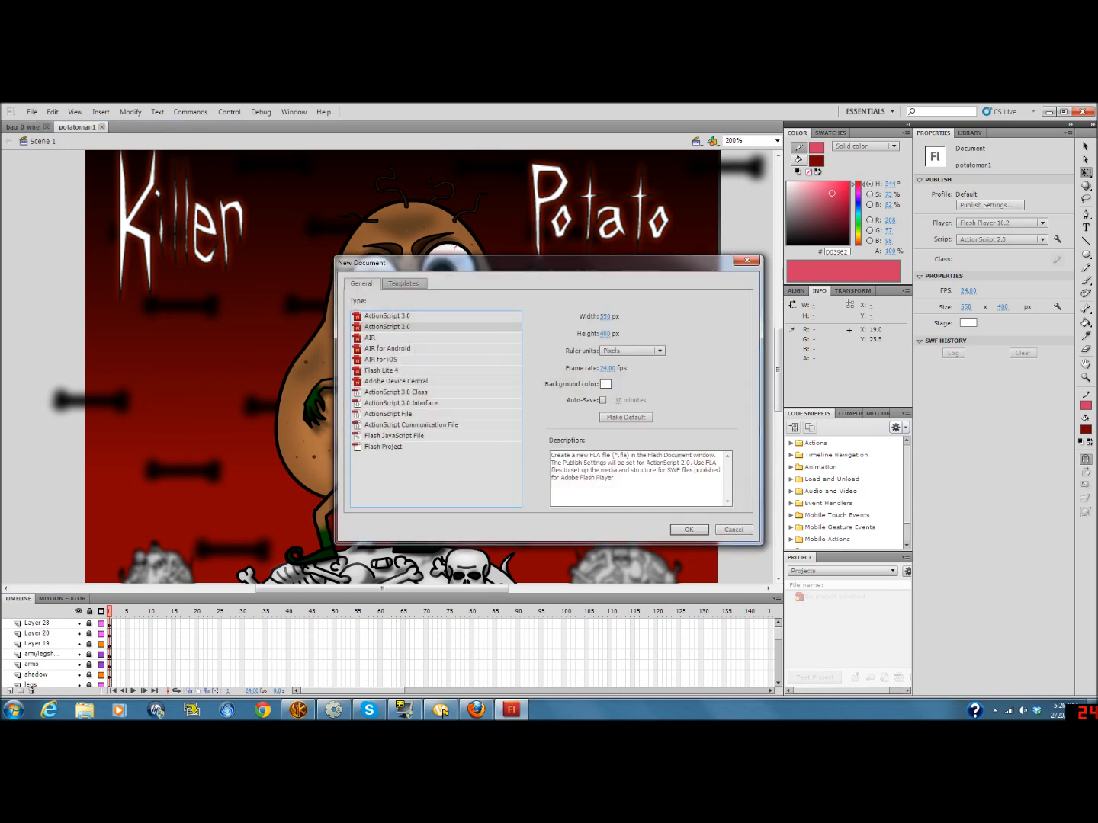
key(Return)
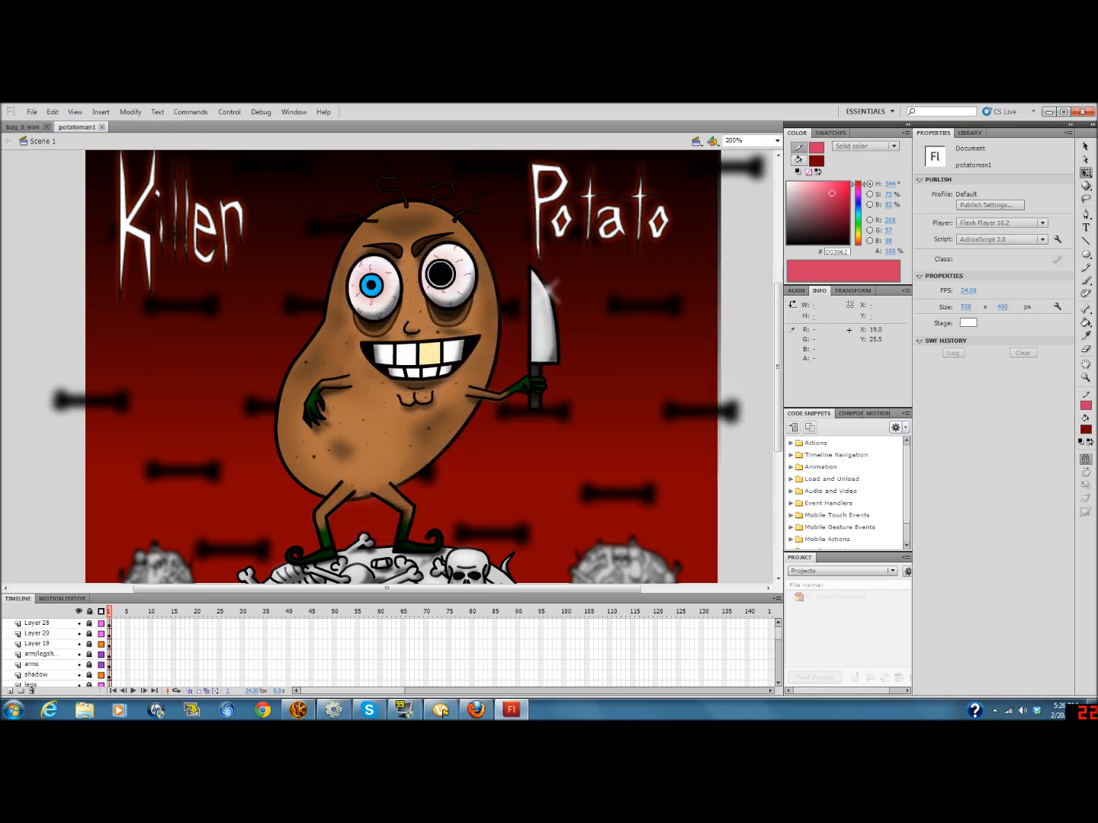
click(777, 141)
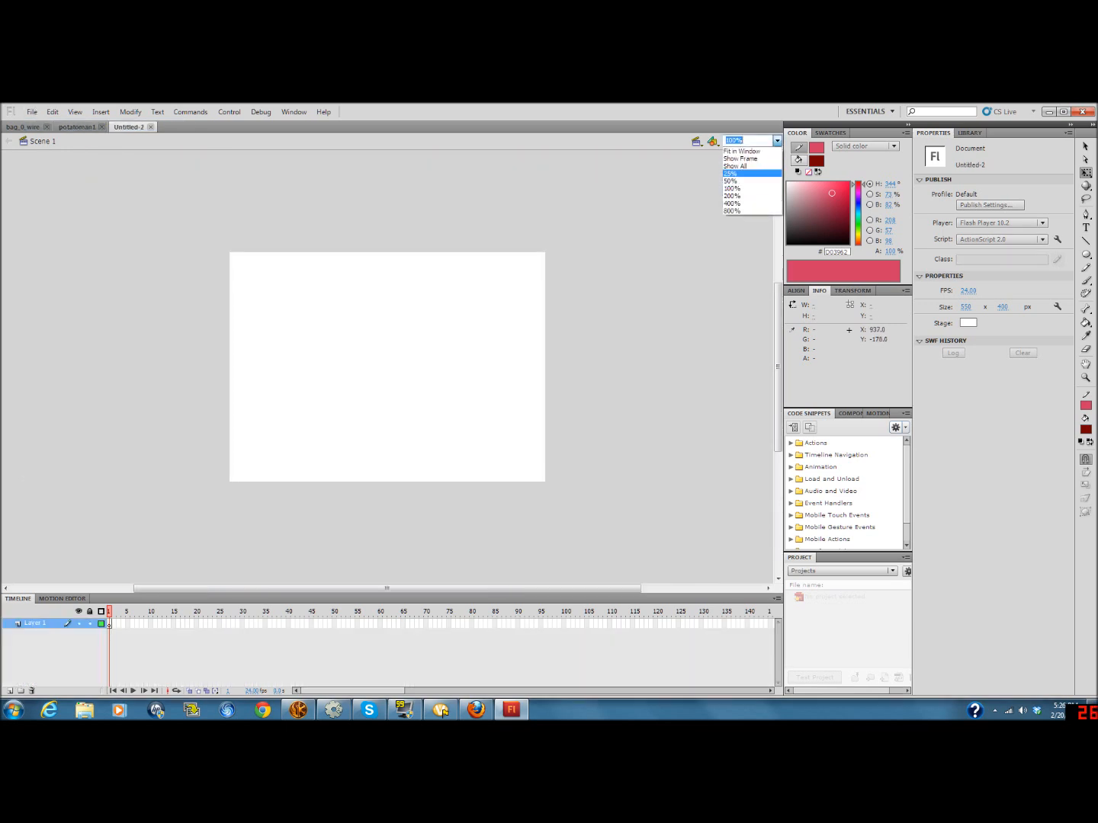
click(743, 203)
click(777, 140)
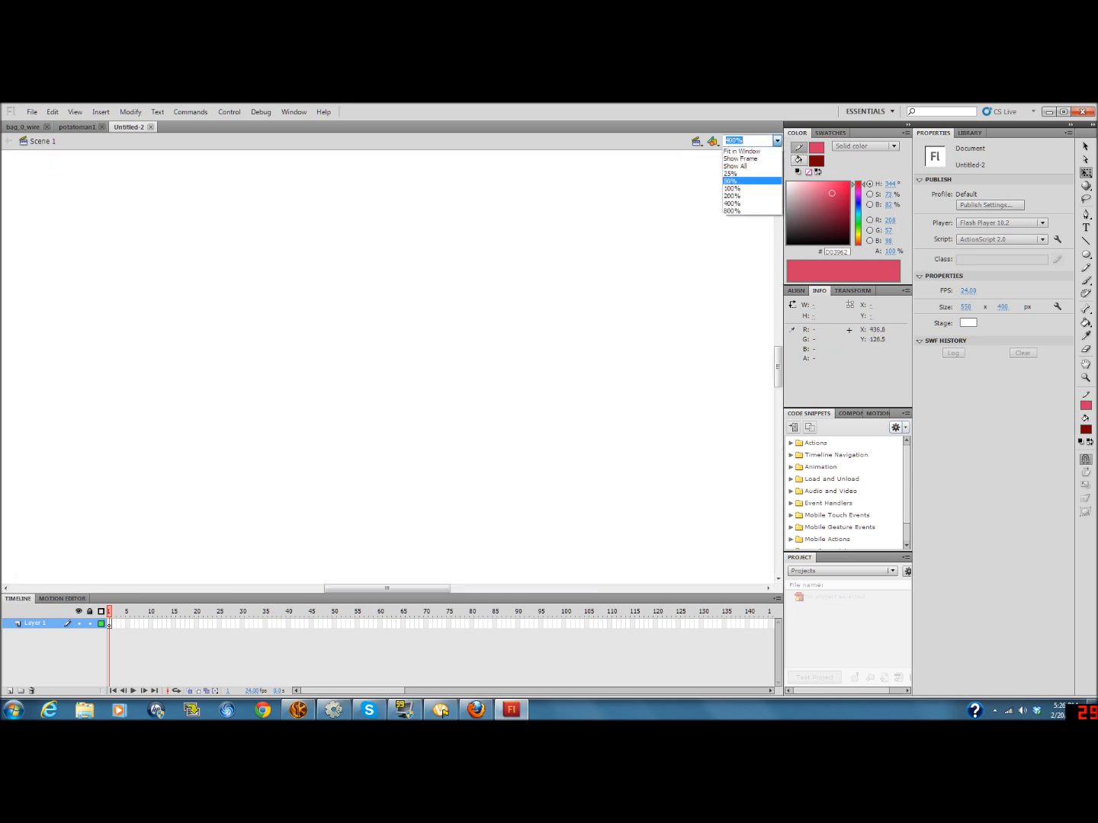
click(739, 192)
click(777, 140)
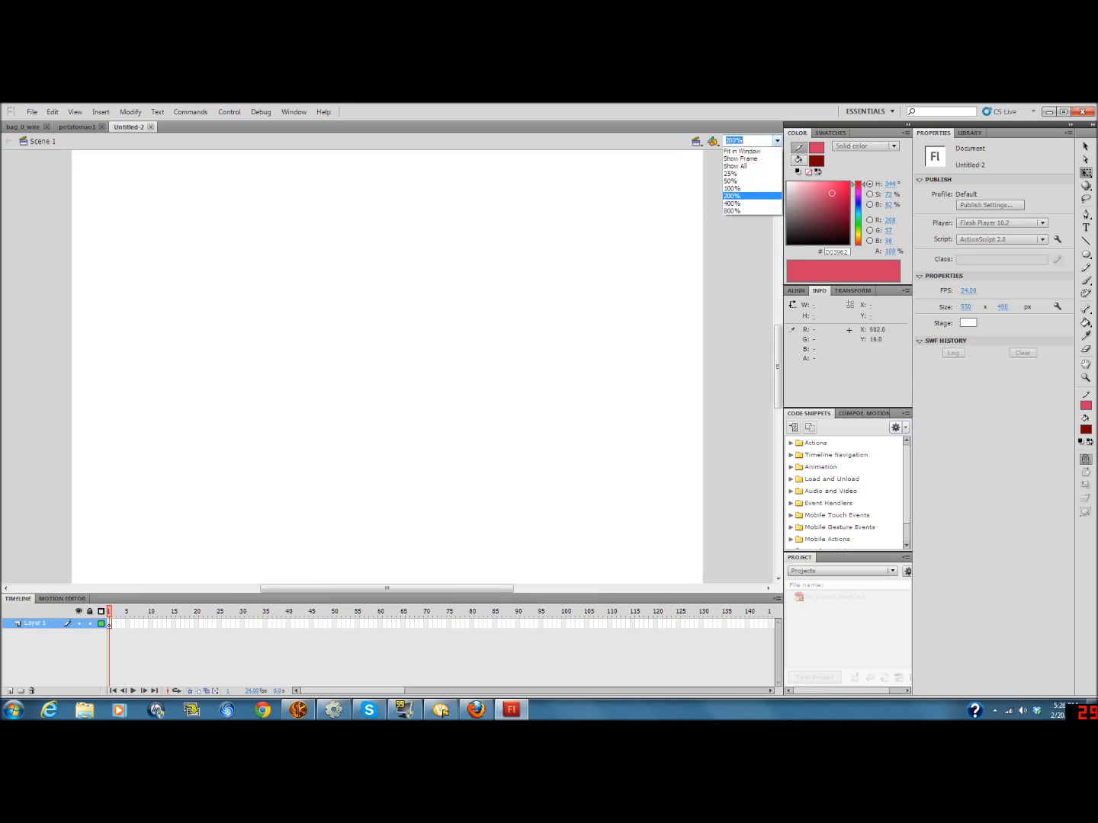
click(739, 182)
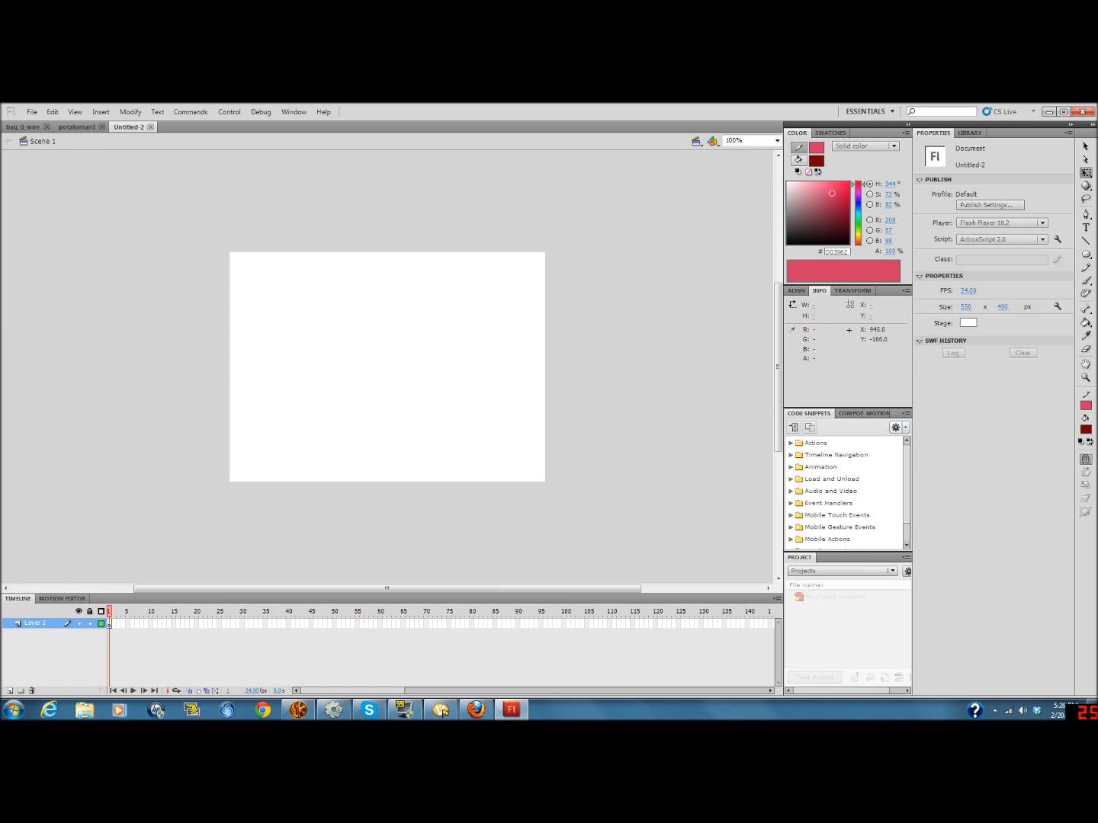
click(777, 140)
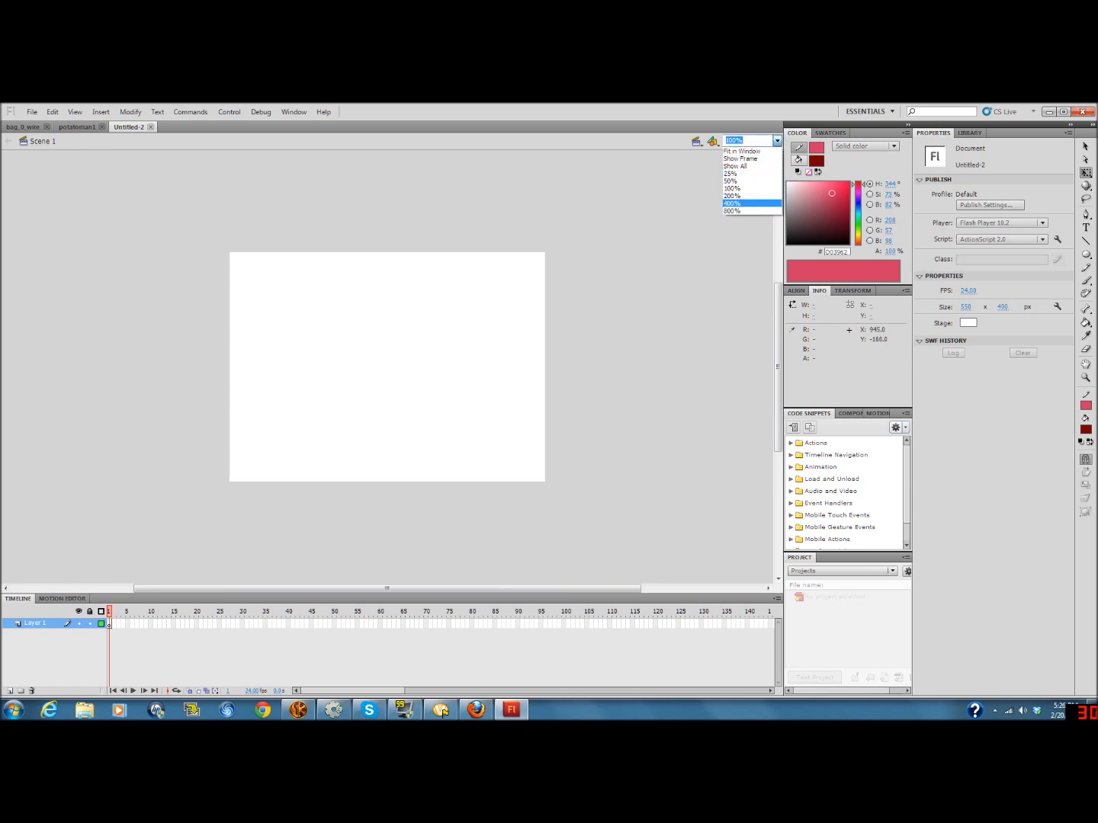
click(739, 192)
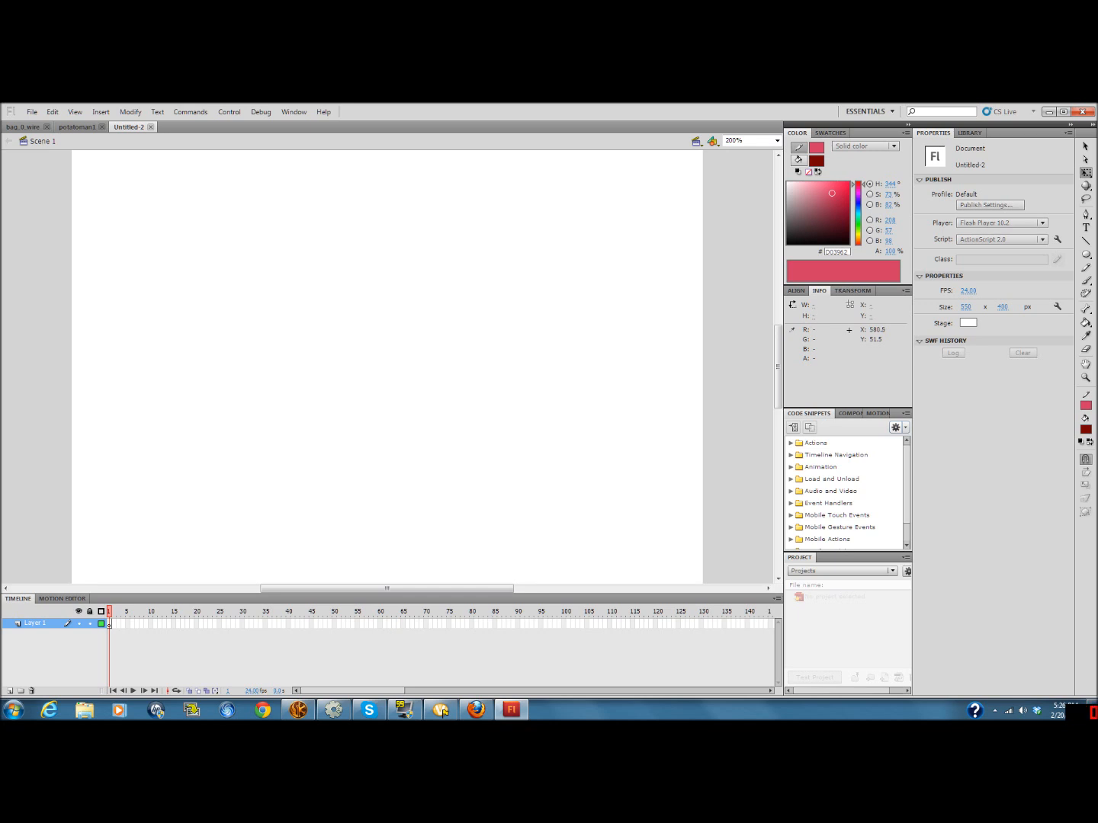
Set up the Oval tool with a black stroke and no fill
key(o)
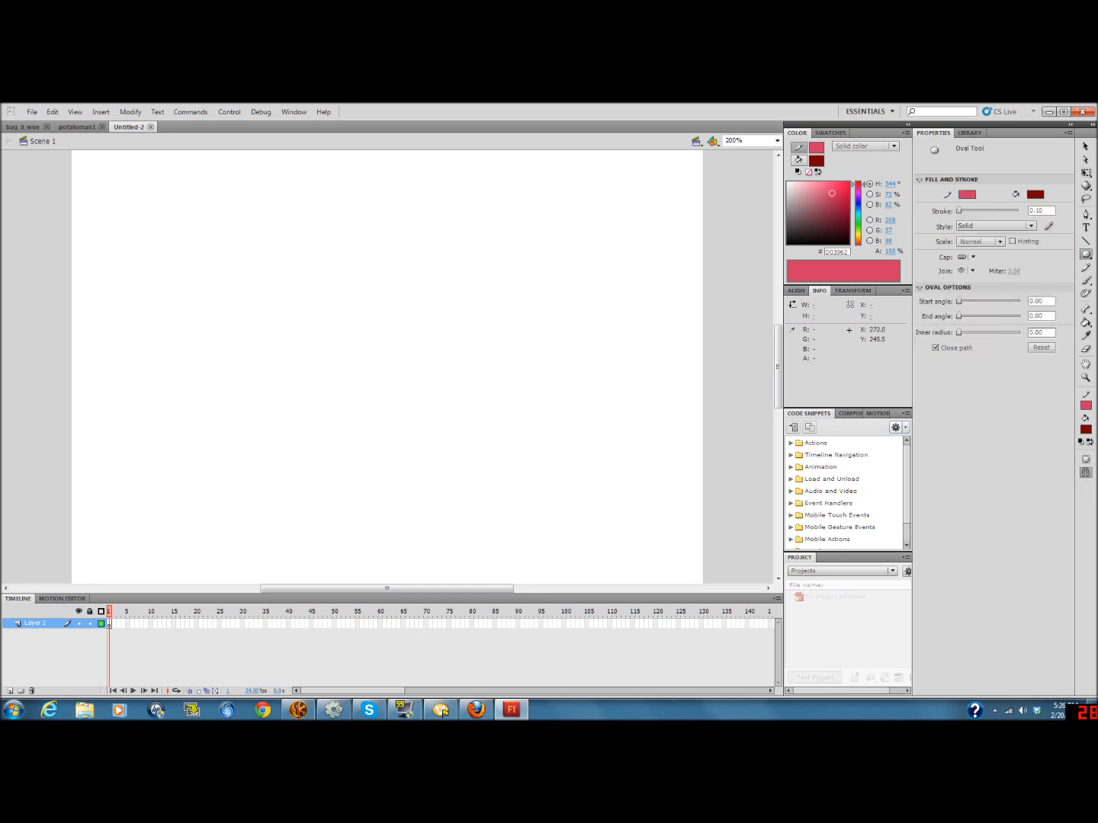
click(798, 160)
click(787, 244)
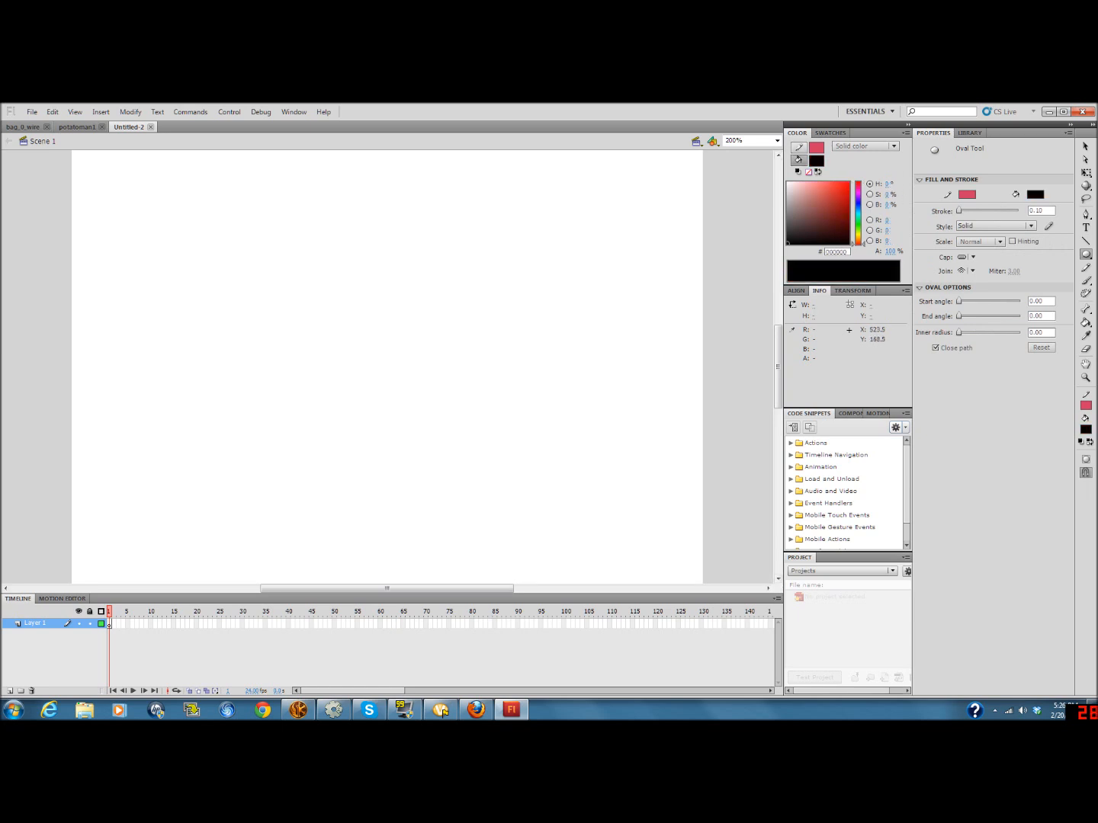
click(808, 172)
click(798, 147)
click(788, 244)
Set the stroke size to 2 and draw an upright oval as the head outline near the middle of the stage
click(1037, 211)
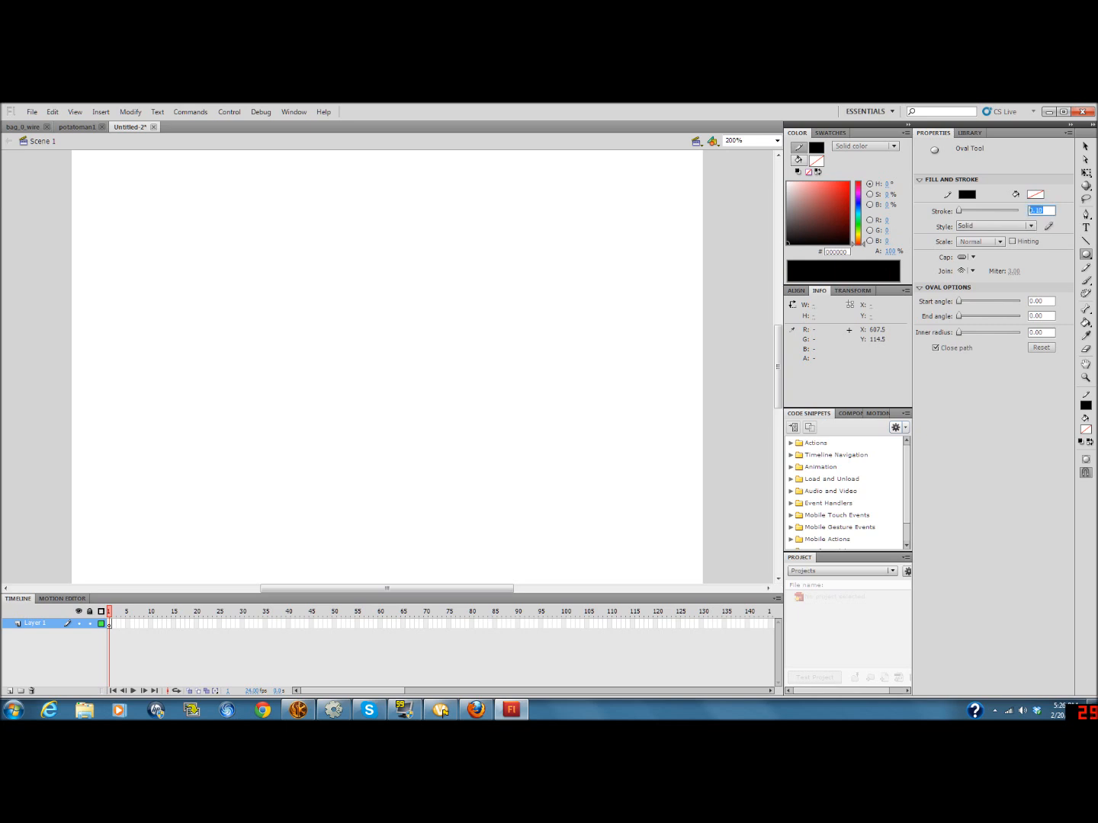
text(2)
key(Return)
drag(461, 482, 325, 331)
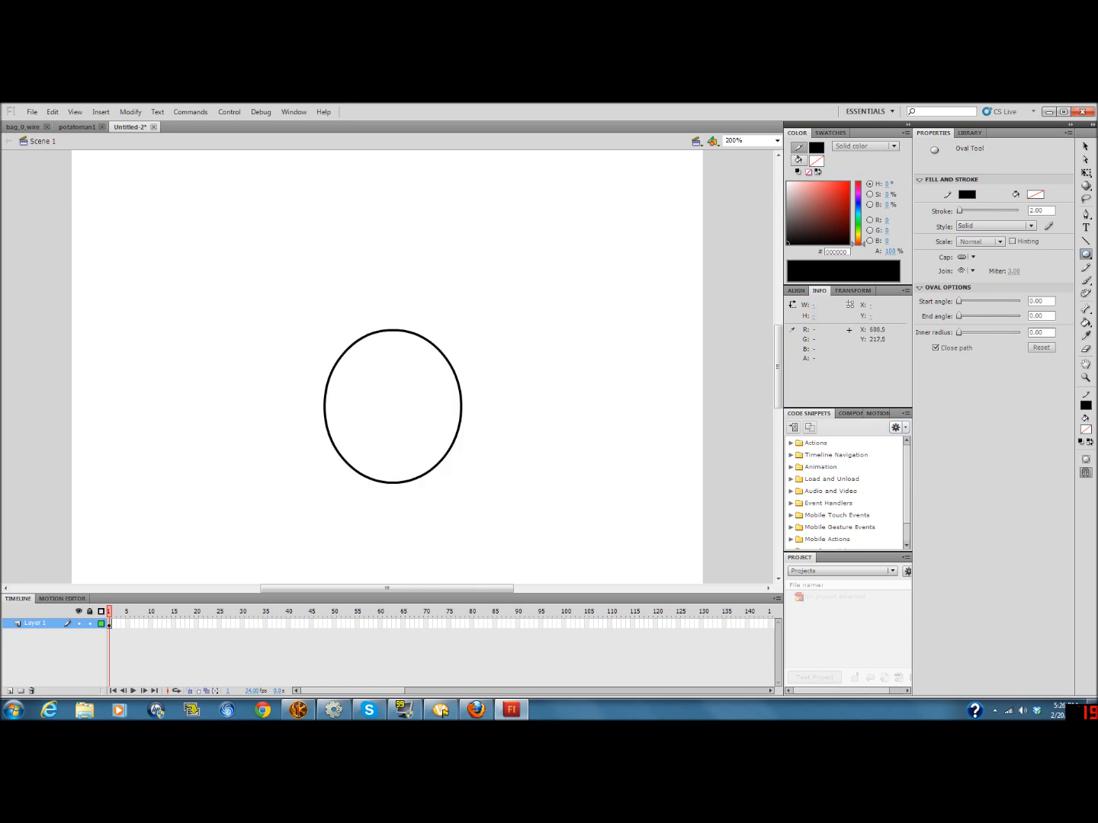
Bend the lower sides of the head outline slightly inward and draw two small round eyes inside it
click(1086, 146)
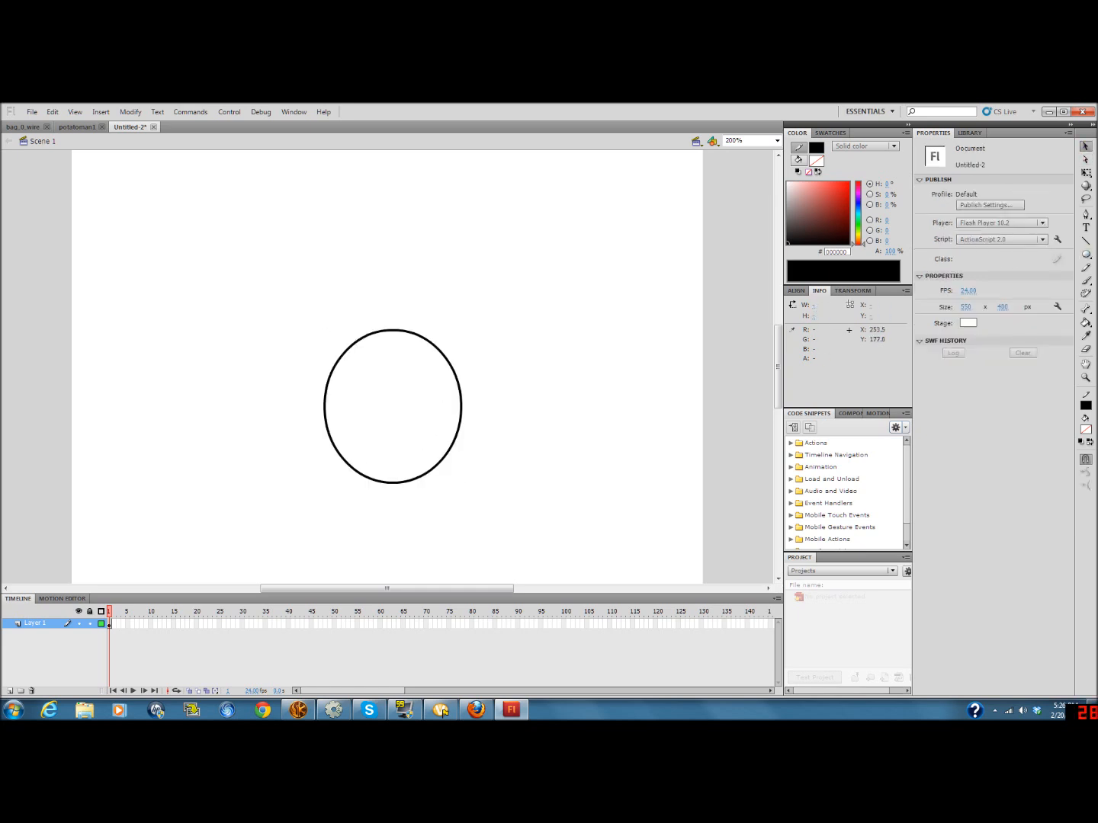
drag(448, 451, 442, 447)
drag(337, 451, 340, 447)
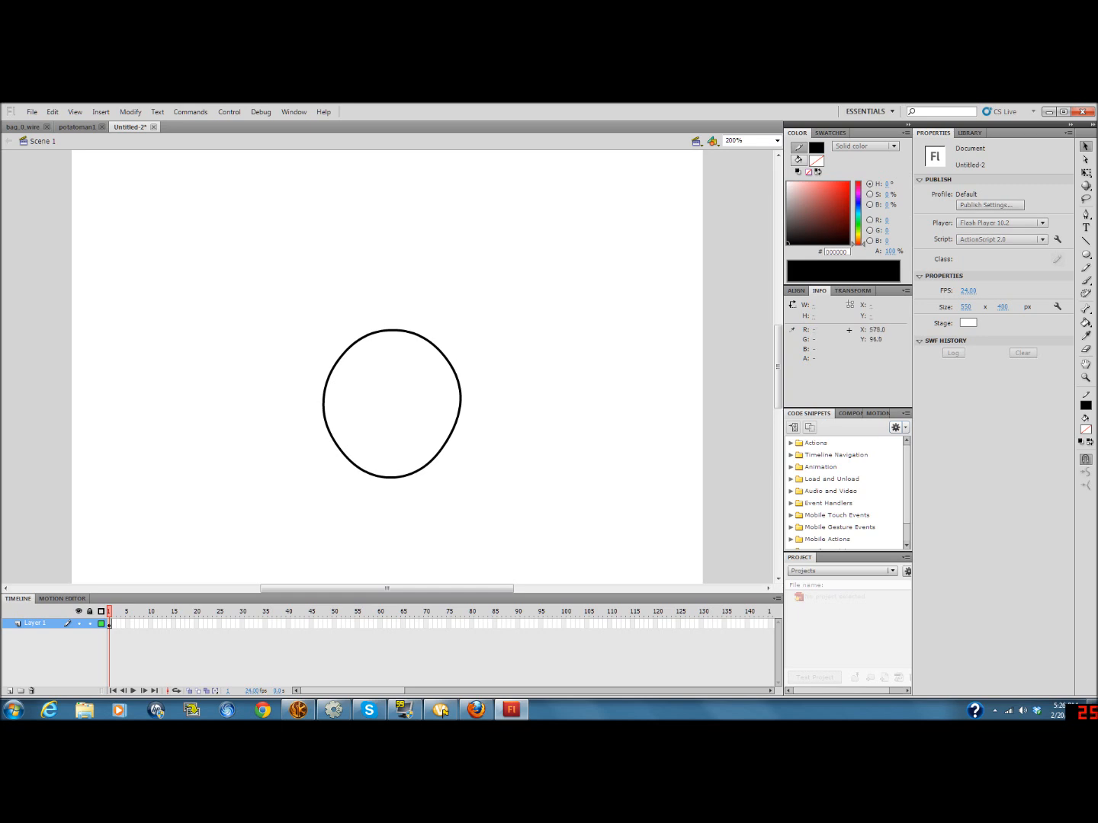
click(1086, 254)
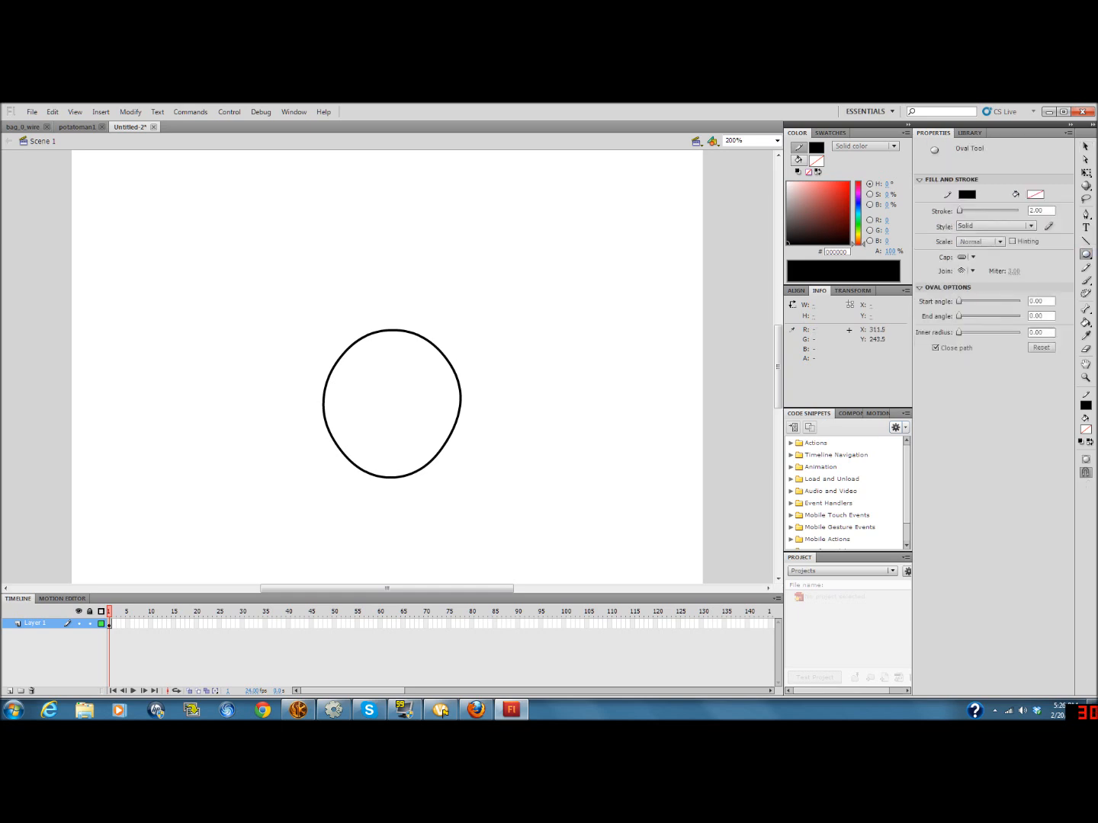
mouse_move(442, 406)
mouse_down()
mouse_move(398, 374)
mouse_move(408, 371)
mouse_move(366, 382)
mouse_move(354, 372)
mouse_up()
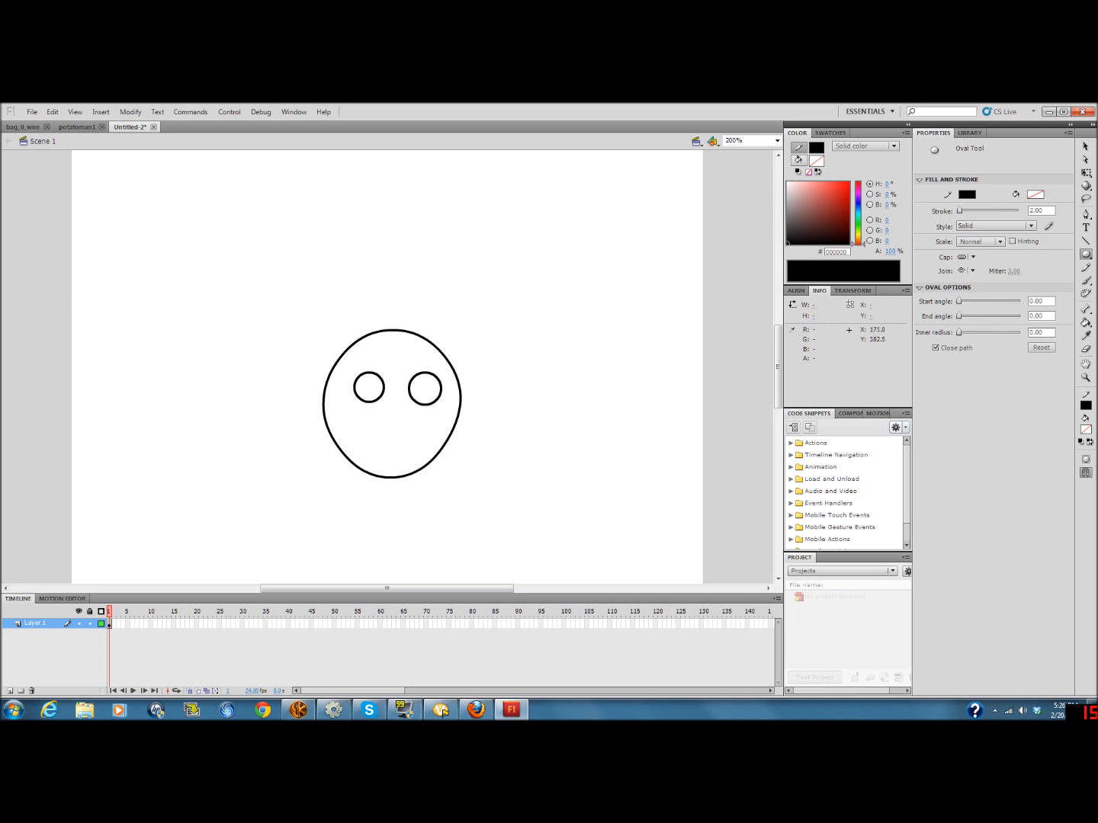
Insert a new layer beneath Layer 1, lock Layer 1 and make the new layer active
right_click(47, 621)
click(84, 385)
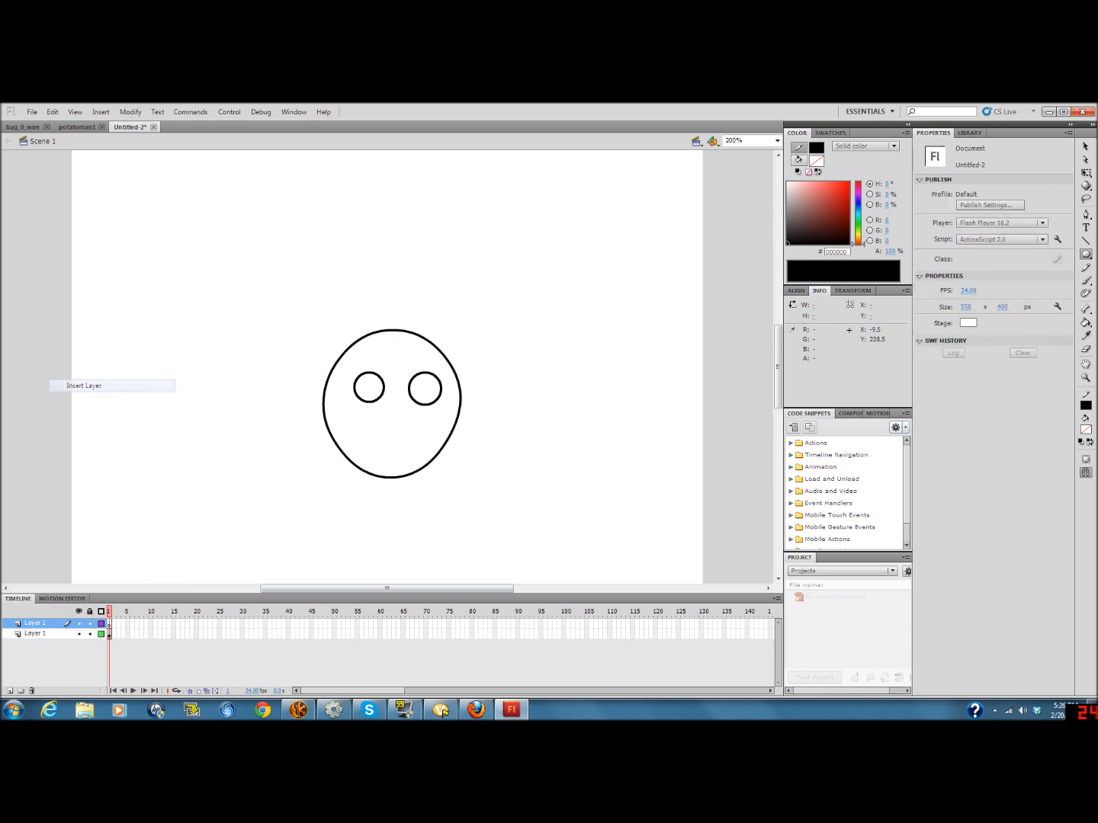
drag(34, 633, 34, 622)
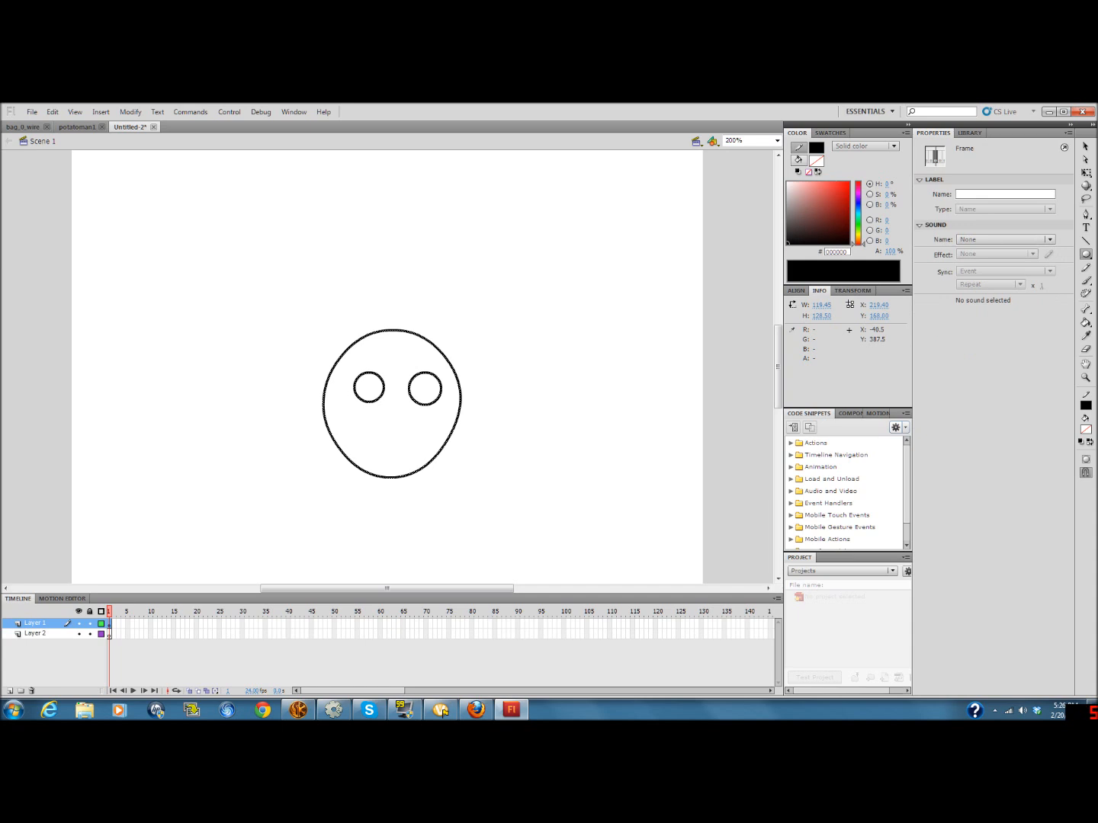
click(90, 623)
double_click(35, 633)
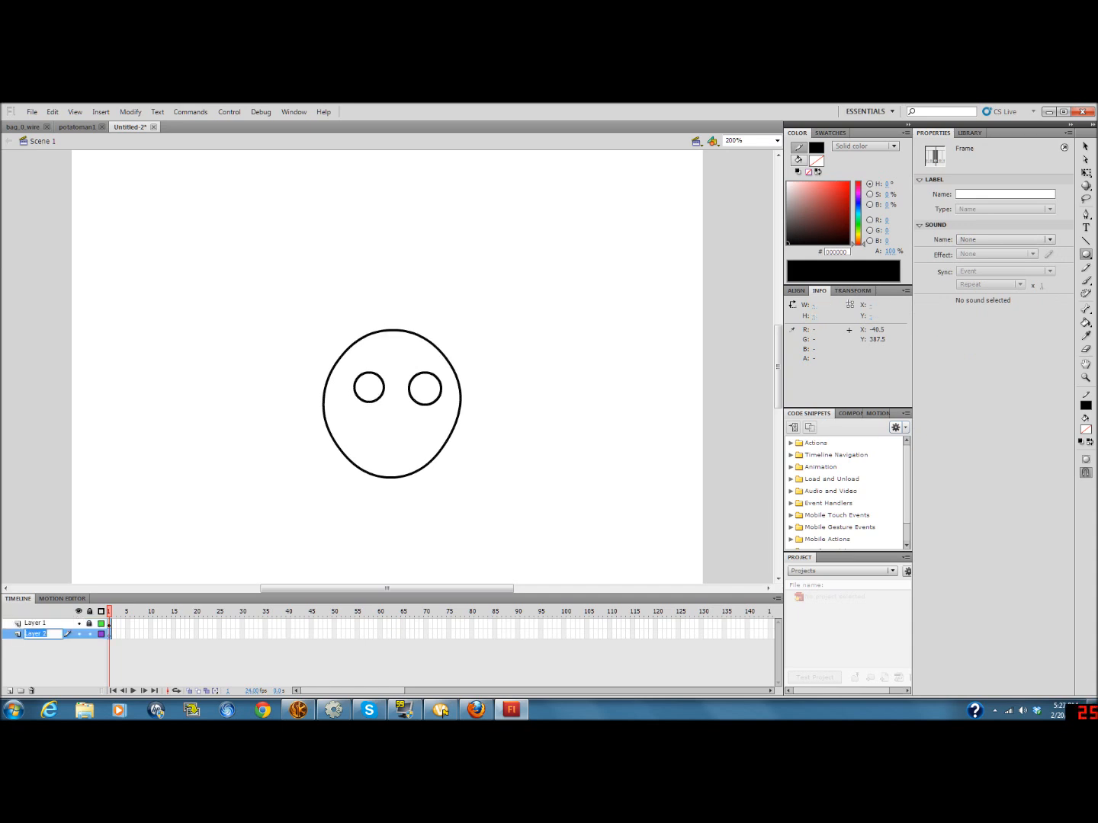
click(747, 366)
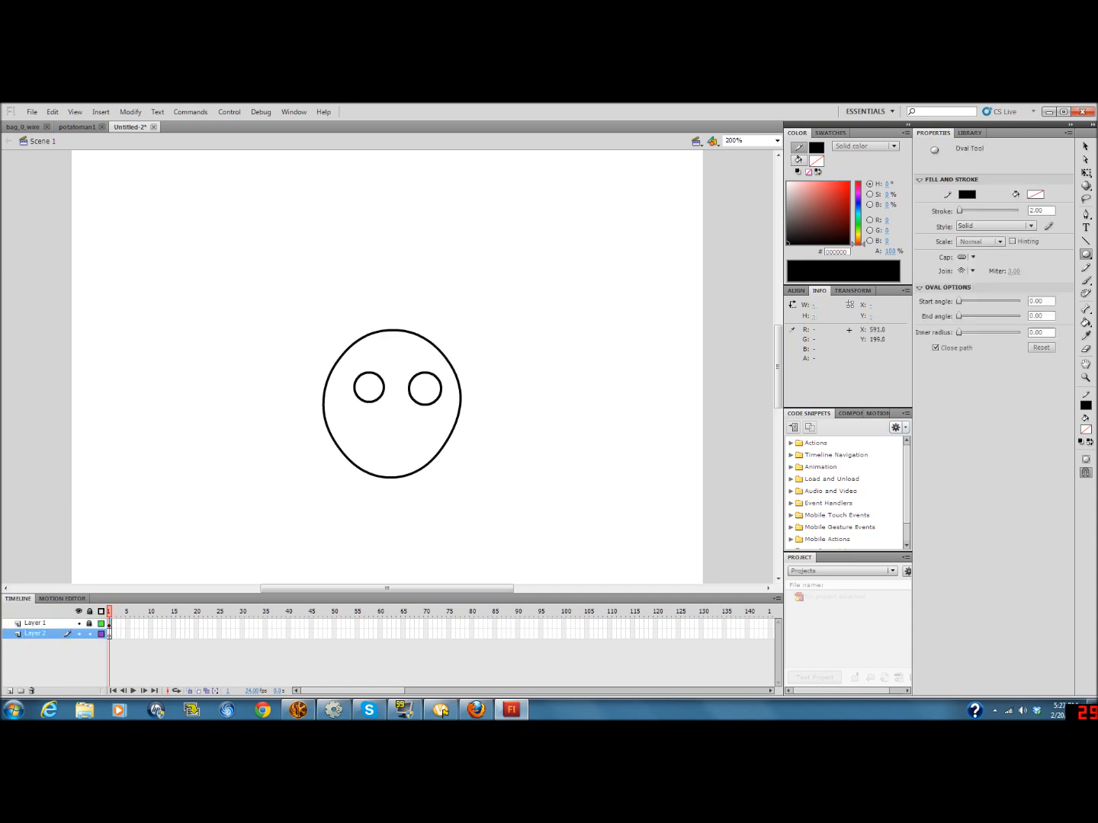
Sketch a smaller tilted face with the Brush tool beside the oval head, adding ears, eyes, eyebrows, nose and mouth in the second-smallest brush size
key(b)
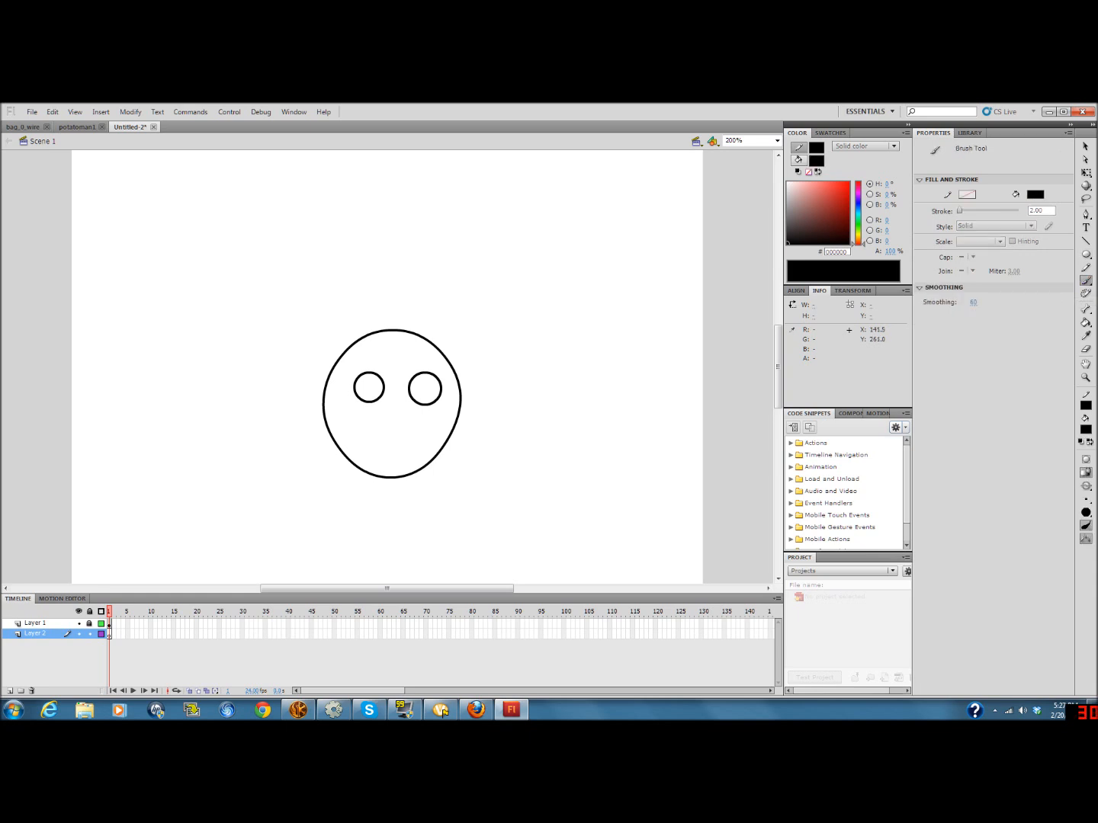
mouse_move(221, 475)
mouse_down()
mouse_move(241, 445)
mouse_move(230, 383)
mouse_move(195, 356)
mouse_move(166, 373)
mouse_move(155, 407)
mouse_move(172, 456)
mouse_move(218, 476)
mouse_up()
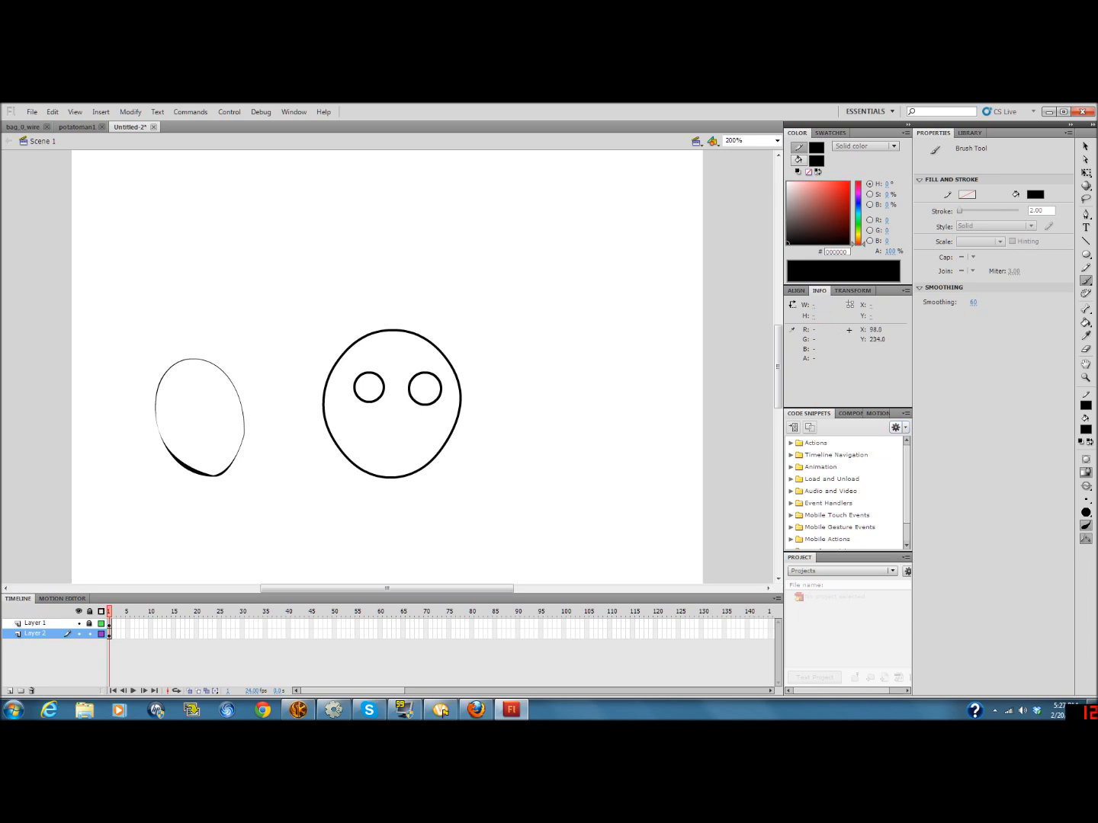
click(1086, 499)
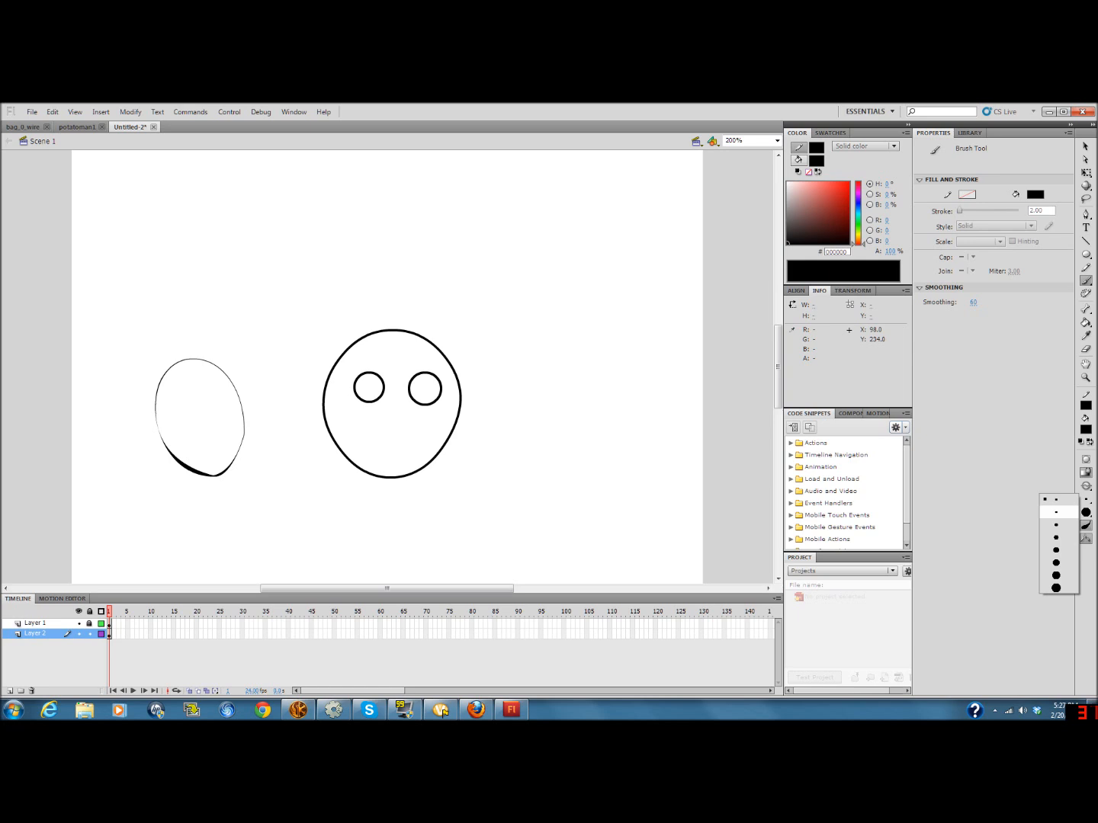
click(1055, 513)
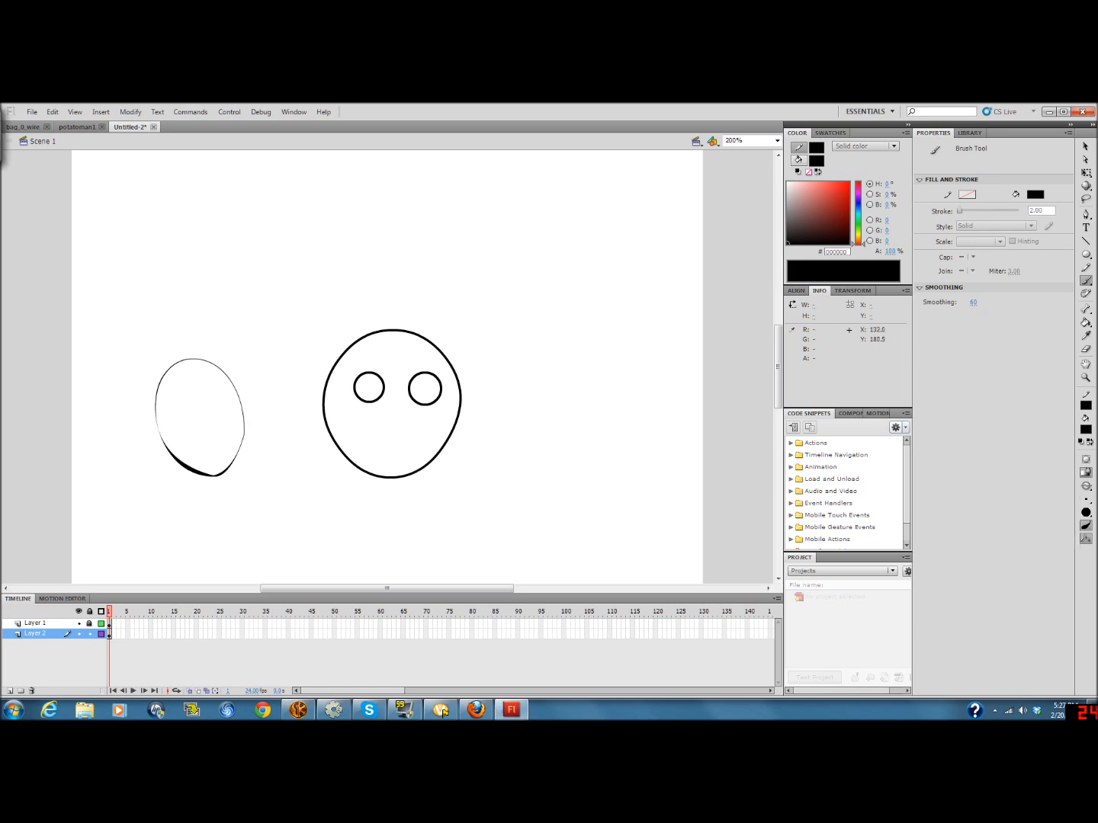
mouse_move(221, 396)
mouse_down()
mouse_move(208, 414)
mouse_move(223, 402)
mouse_move(187, 416)
mouse_move(178, 402)
mouse_move(168, 416)
mouse_move(224, 439)
mouse_up()
drag(235, 391, 244, 405)
drag(158, 418, 162, 441)
mouse_move(202, 391)
mouse_down()
mouse_move(218, 384)
mouse_move(179, 396)
mouse_up()
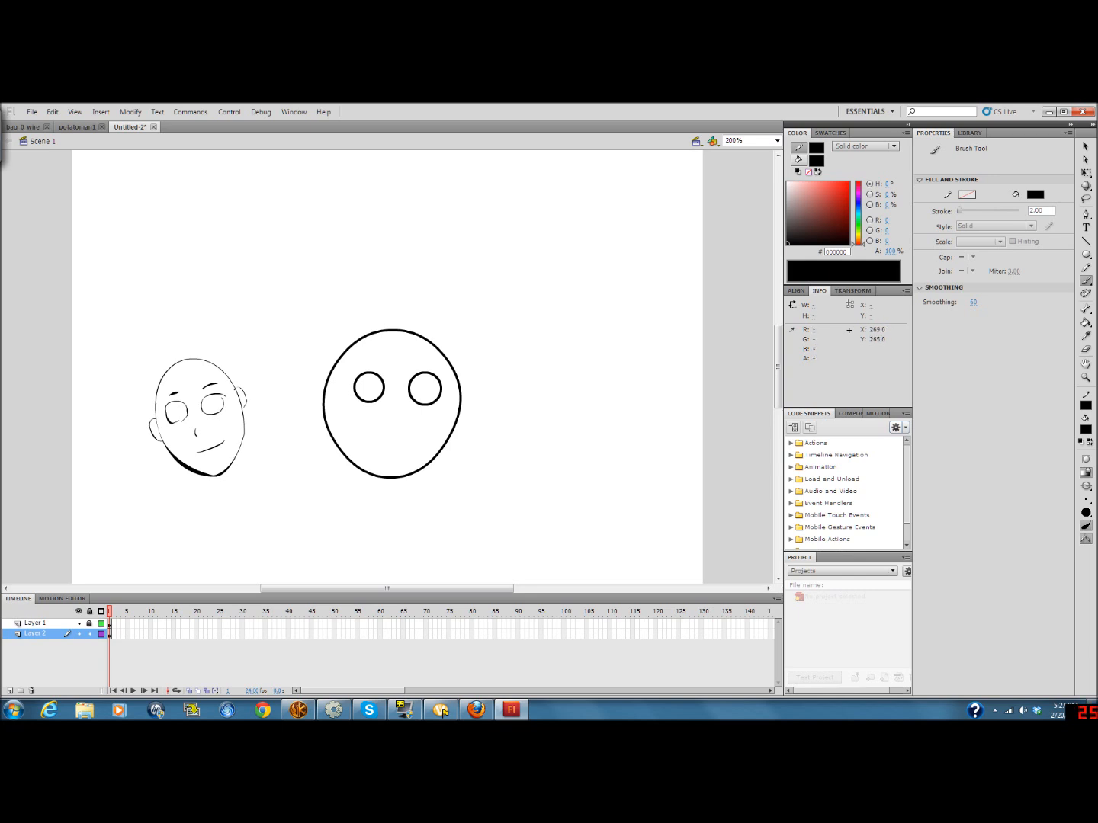
Lock Layer 2, unlock Layer 1 and bend the oval head's sides inward into a narrower face with a tapered chin
key(v)
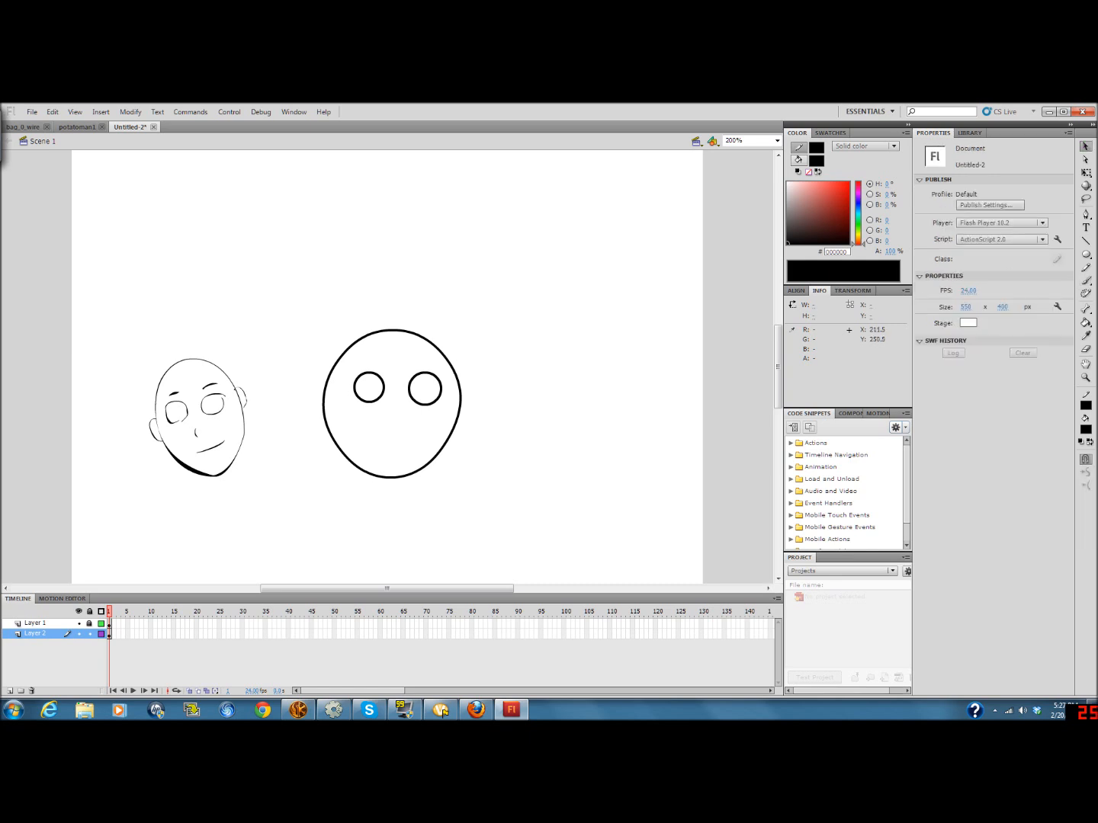
click(89, 634)
click(89, 624)
drag(324, 404, 339, 401)
drag(461, 406, 453, 407)
drag(361, 466, 417, 463)
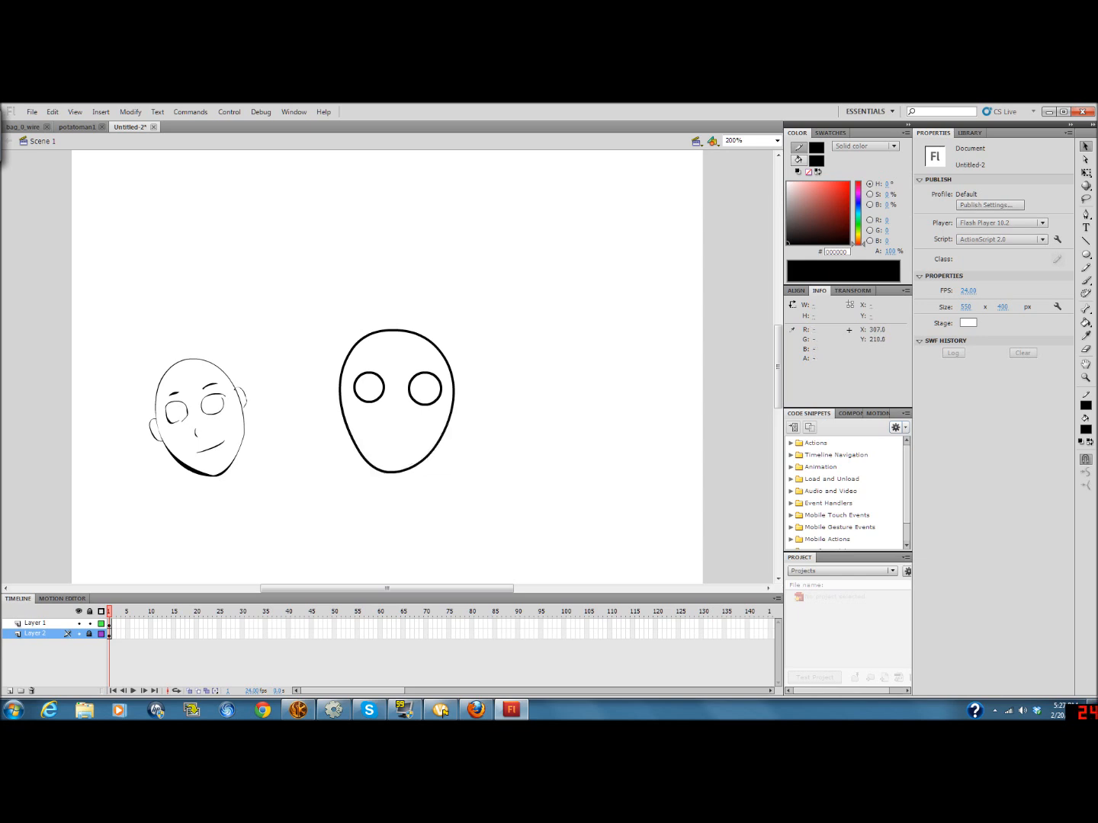
Reshape the oval head's eyes, flattening the top of the left one and making the right one a wider, rounded shape
drag(425, 373, 356, 380)
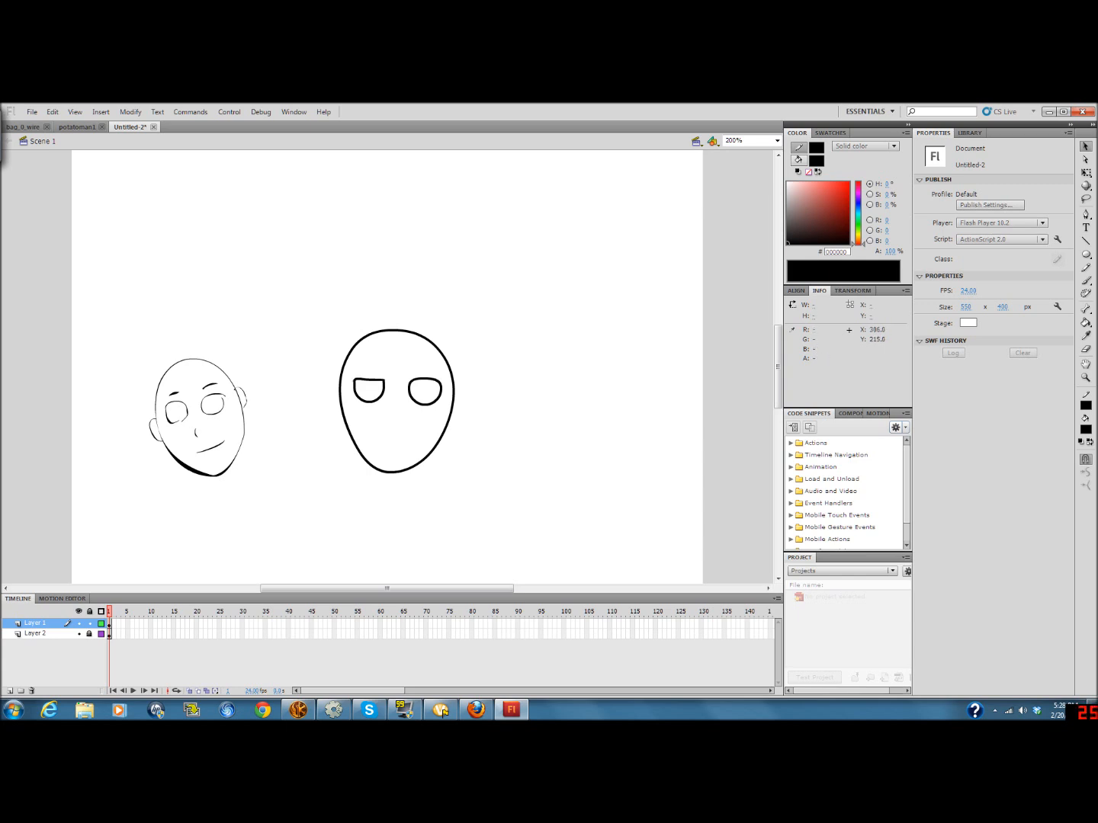
drag(425, 379, 441, 384)
mouse_move(421, 382)
mouse_down()
mouse_move(424, 366)
mouse_move(404, 384)
mouse_move(424, 372)
mouse_move(426, 402)
mouse_up()
drag(370, 401, 369, 404)
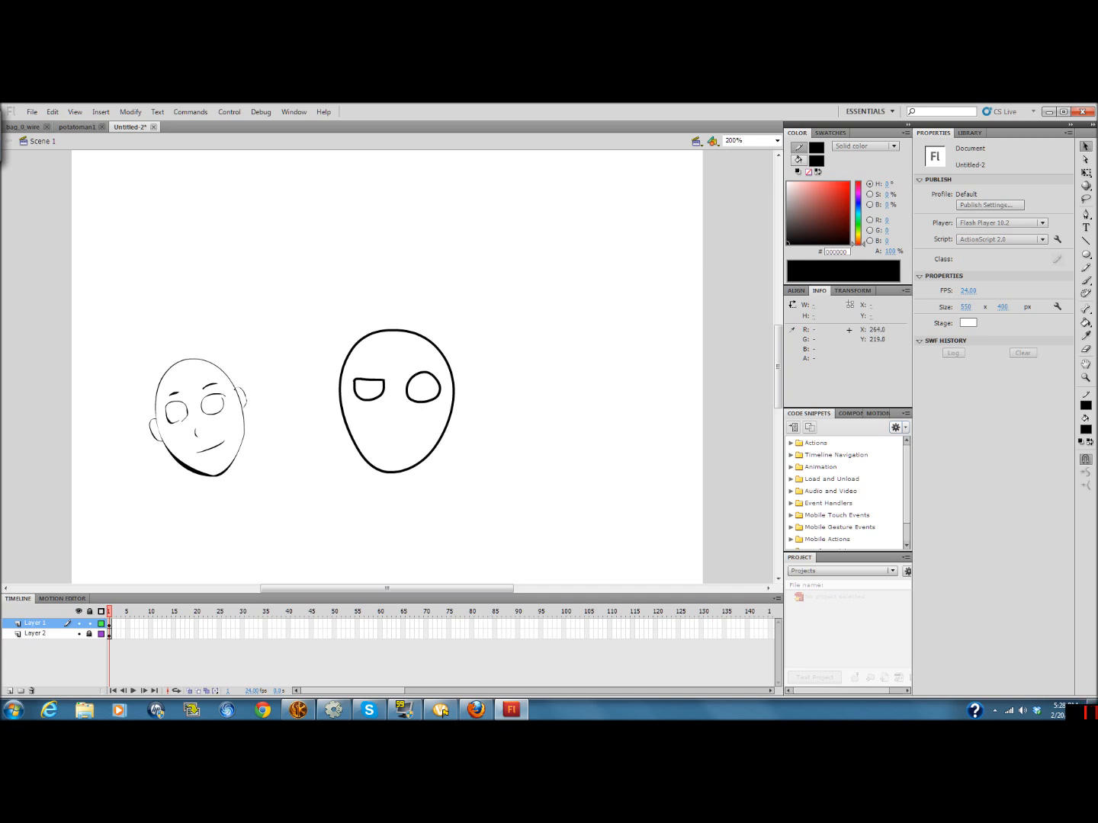
drag(383, 380, 384, 380)
Draw two eyebrows, an angular nose and a slanted smile on the oval head with the Line tool
click(1085, 240)
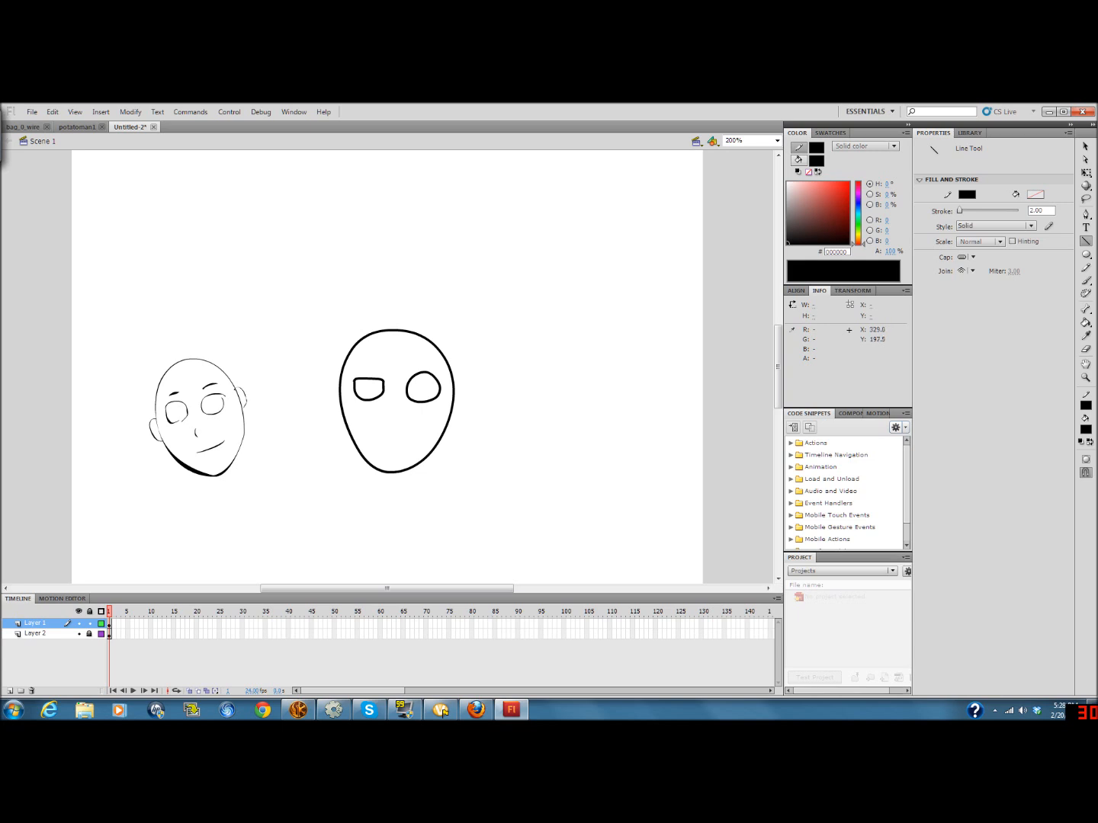
drag(436, 365, 412, 369)
drag(356, 372, 384, 372)
drag(393, 407, 392, 420)
drag(424, 427, 379, 449)
Insert a new layer above Layer 1 and lock Layer 1
right_click(32, 623)
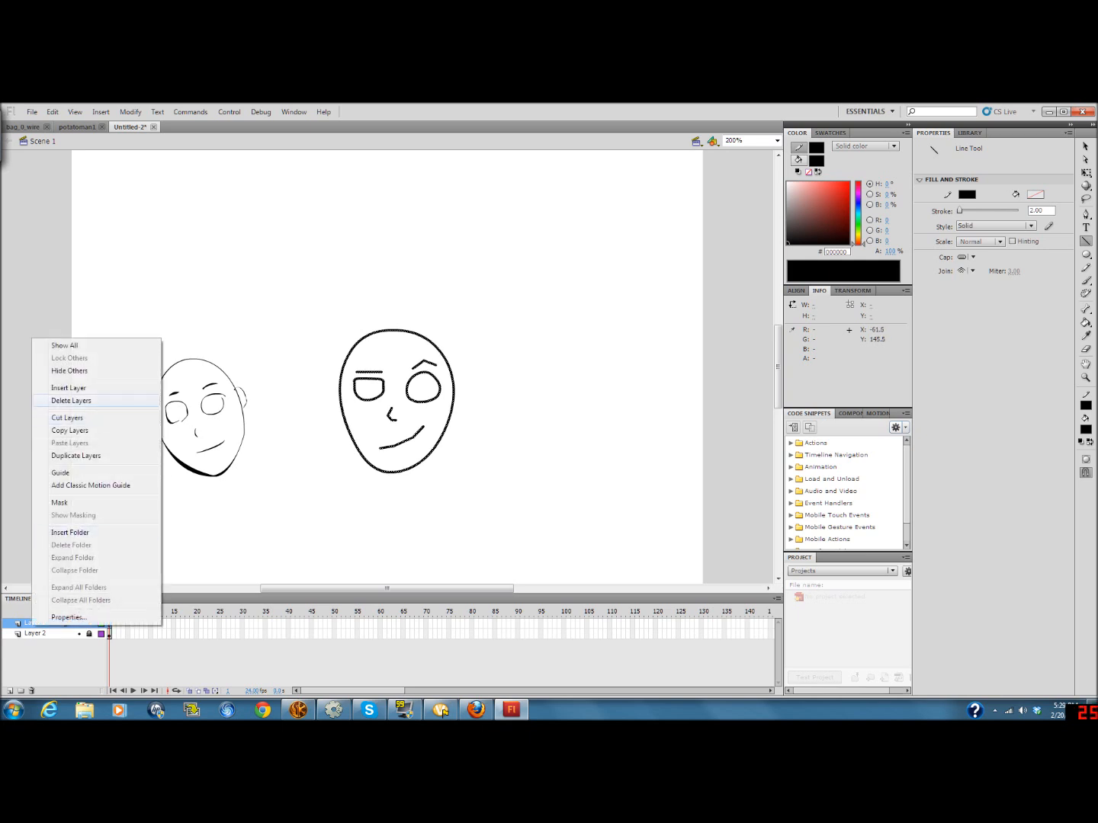
click(68, 388)
click(89, 633)
Draw a jagged hair fringe across the forehead and an angular hair outline over the top of the head with straight lines
drag(422, 351, 384, 391)
mouse_move(390, 365)
mouse_down()
mouse_move(360, 403)
mouse_move(363, 366)
mouse_move(356, 391)
mouse_move(333, 404)
mouse_move(354, 324)
mouse_move(388, 310)
mouse_move(431, 310)
mouse_move(448, 329)
mouse_move(471, 388)
mouse_move(466, 409)
mouse_move(439, 382)
mouse_up()
drag(439, 382, 438, 363)
drag(437, 363, 457, 410)
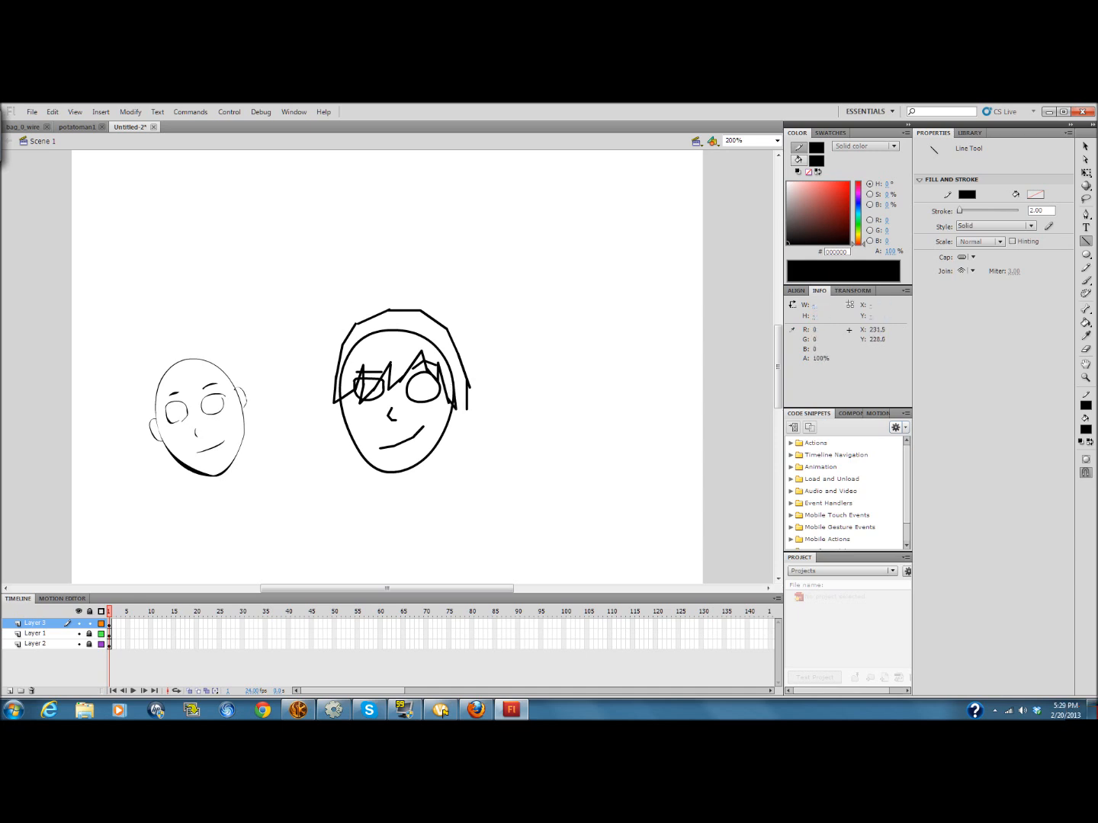
Extend the angular outline down both sides of the face and join it beneath the chin
drag(336, 404, 359, 464)
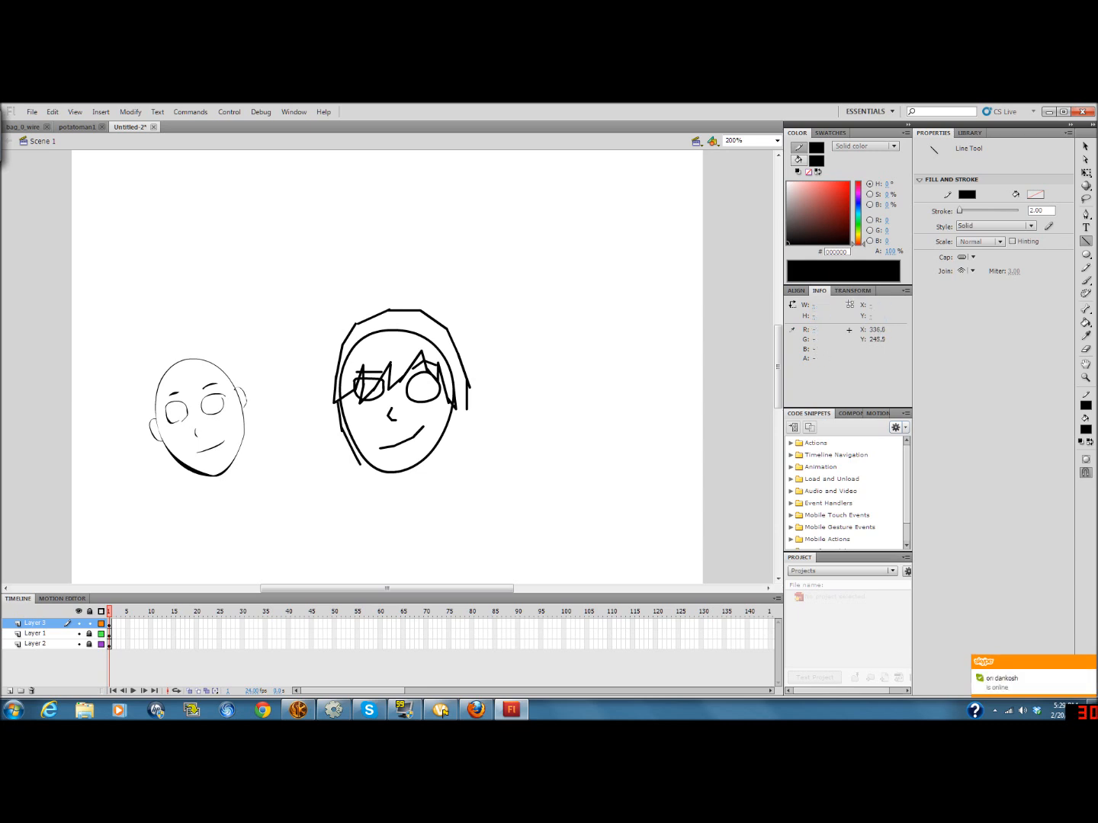
drag(467, 410, 456, 393)
mouse_move(468, 388)
mouse_down()
mouse_move(447, 441)
mouse_move(455, 448)
mouse_move(432, 474)
mouse_move(411, 488)
mouse_move(375, 484)
mouse_move(412, 487)
mouse_up()
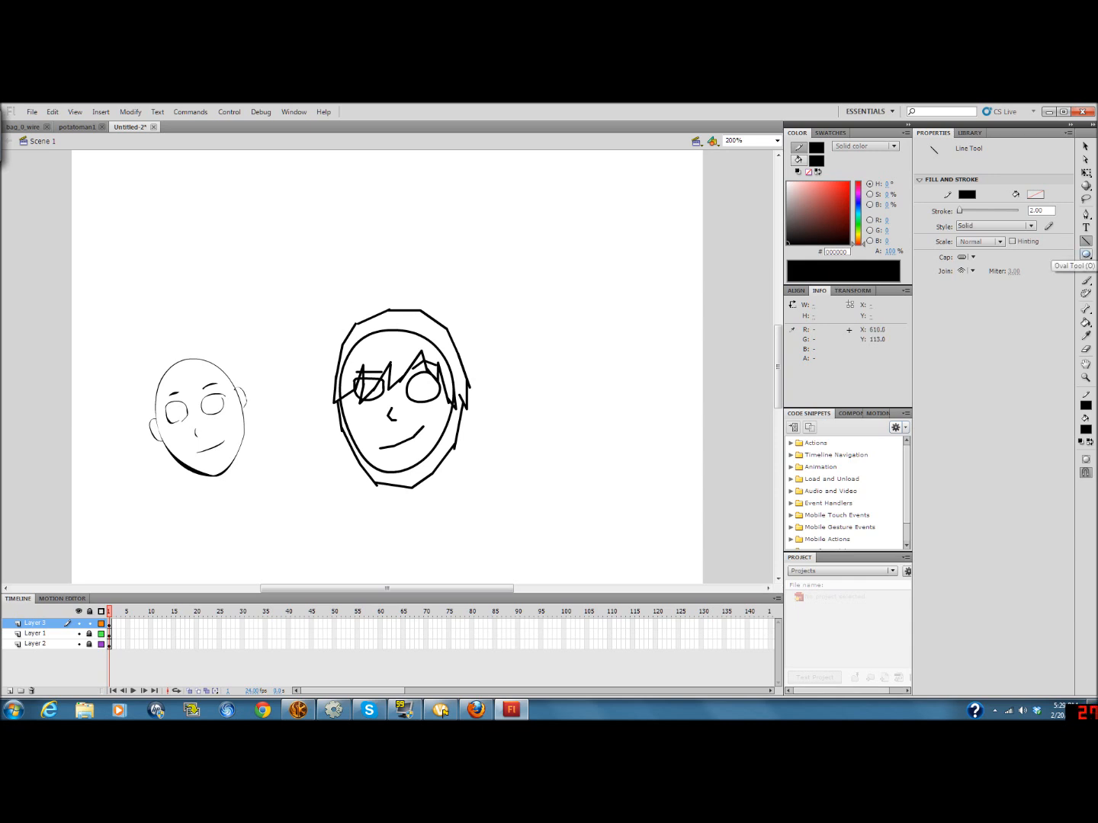
Lock Layer 3 and unlock Layer 1, keeping Layer 3 locked when asked to unlock it
click(89, 624)
click(89, 633)
click(626, 420)
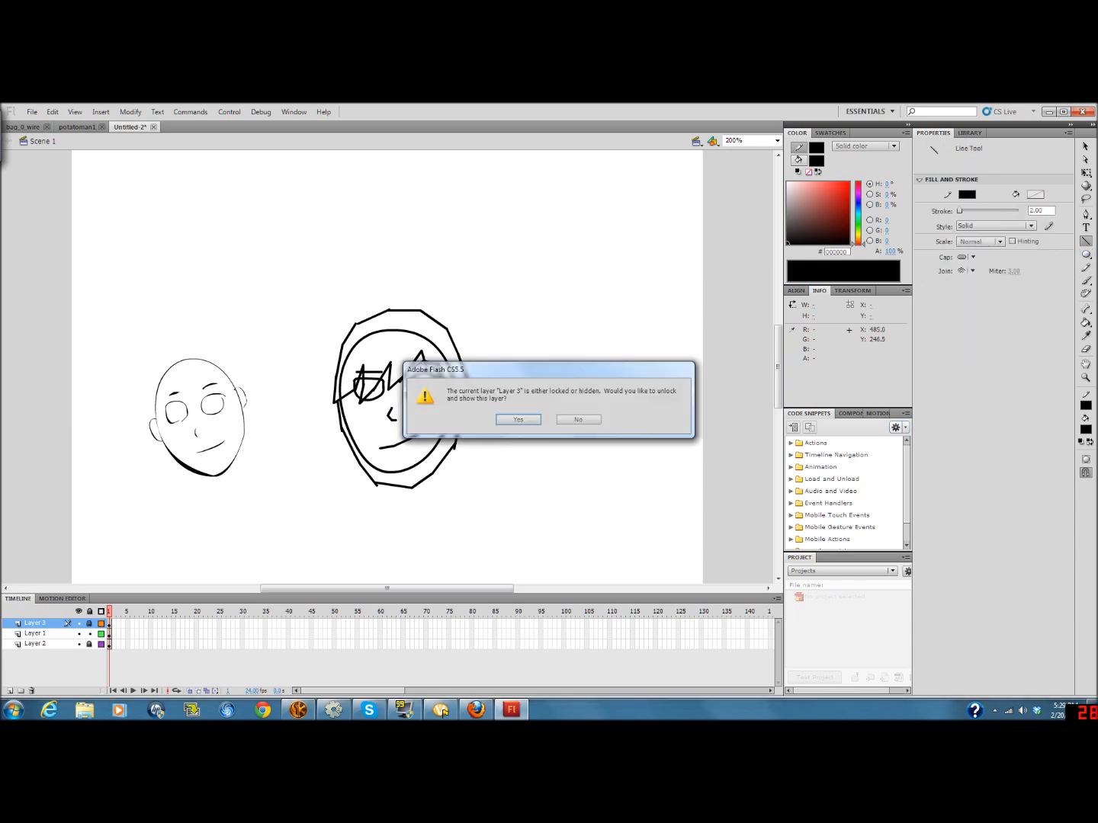
click(578, 420)
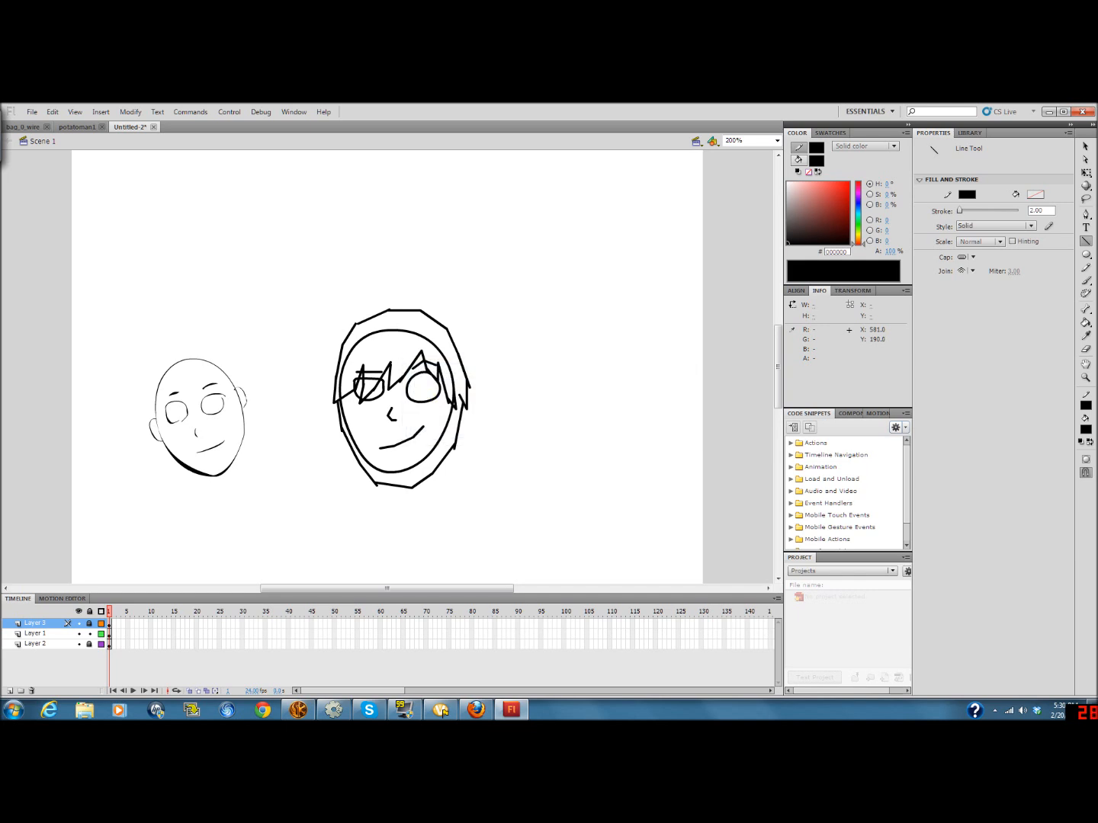
Draw a small filled black oval on Layer 1 as the pupil of the right-hand eye
click(1085, 255)
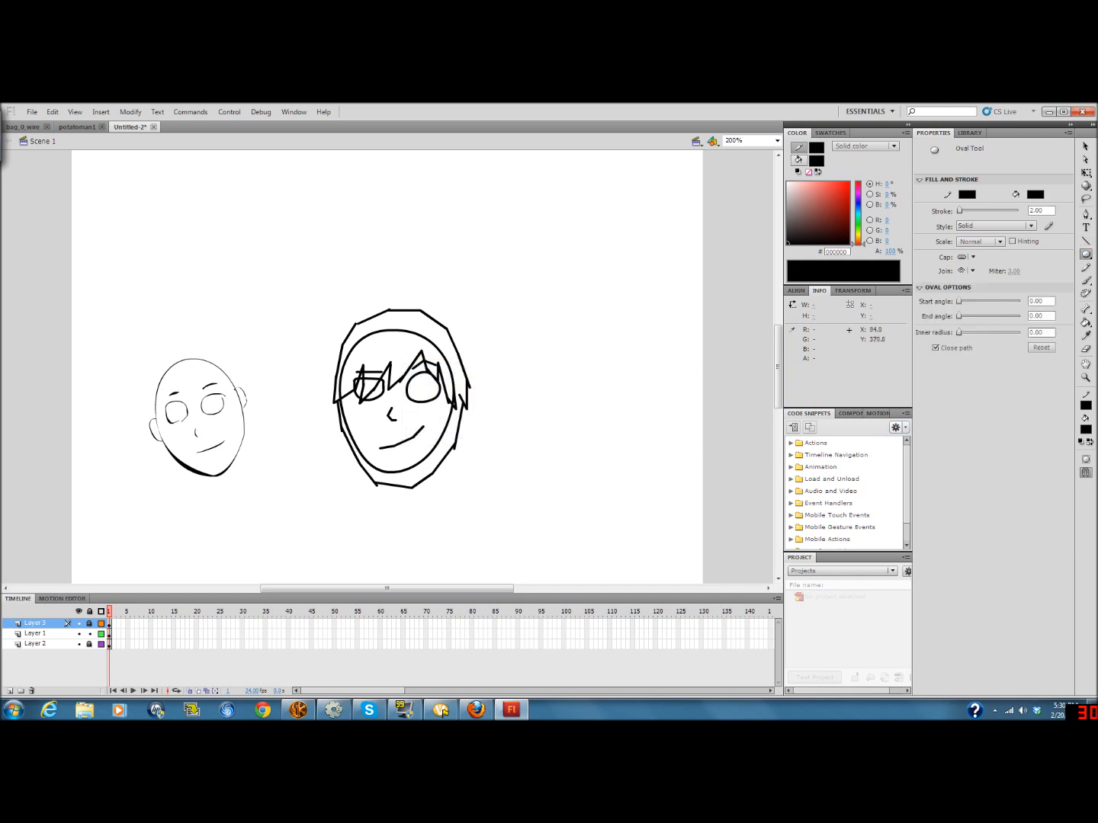
click(109, 635)
drag(413, 381, 431, 397)
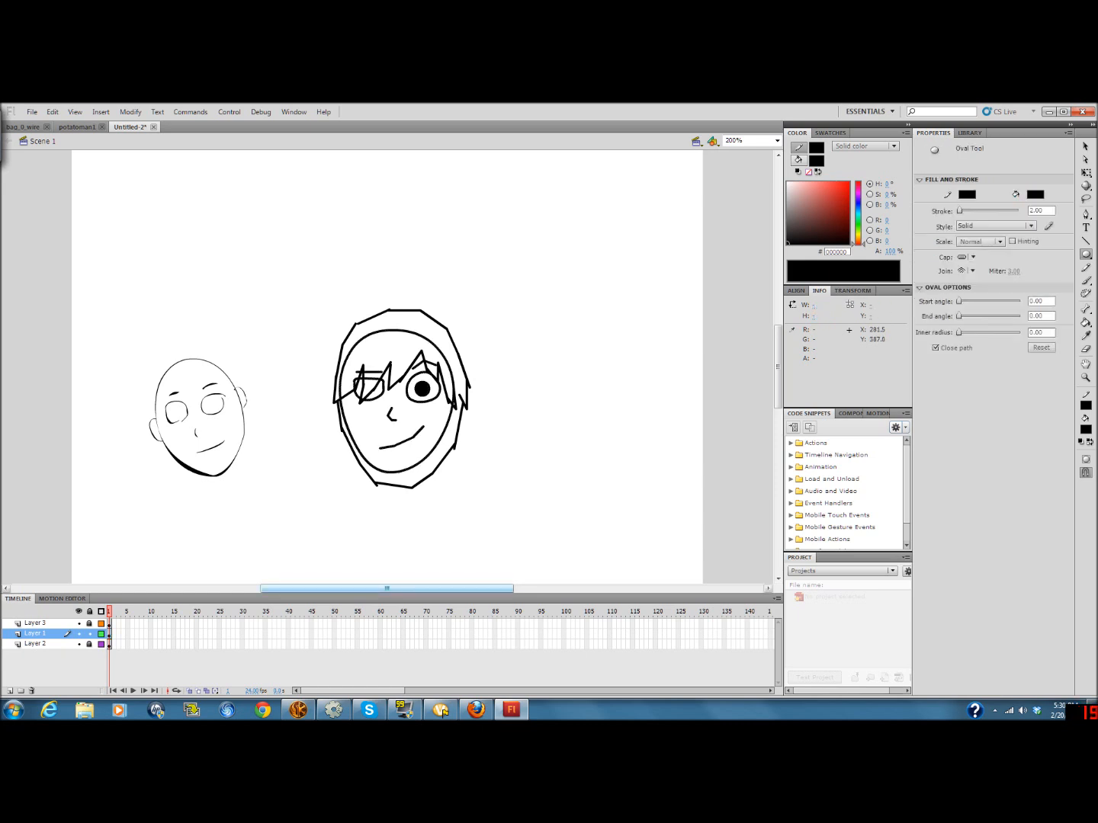
Bend the angular nose into a smooth curve with the Selection tool
key(v)
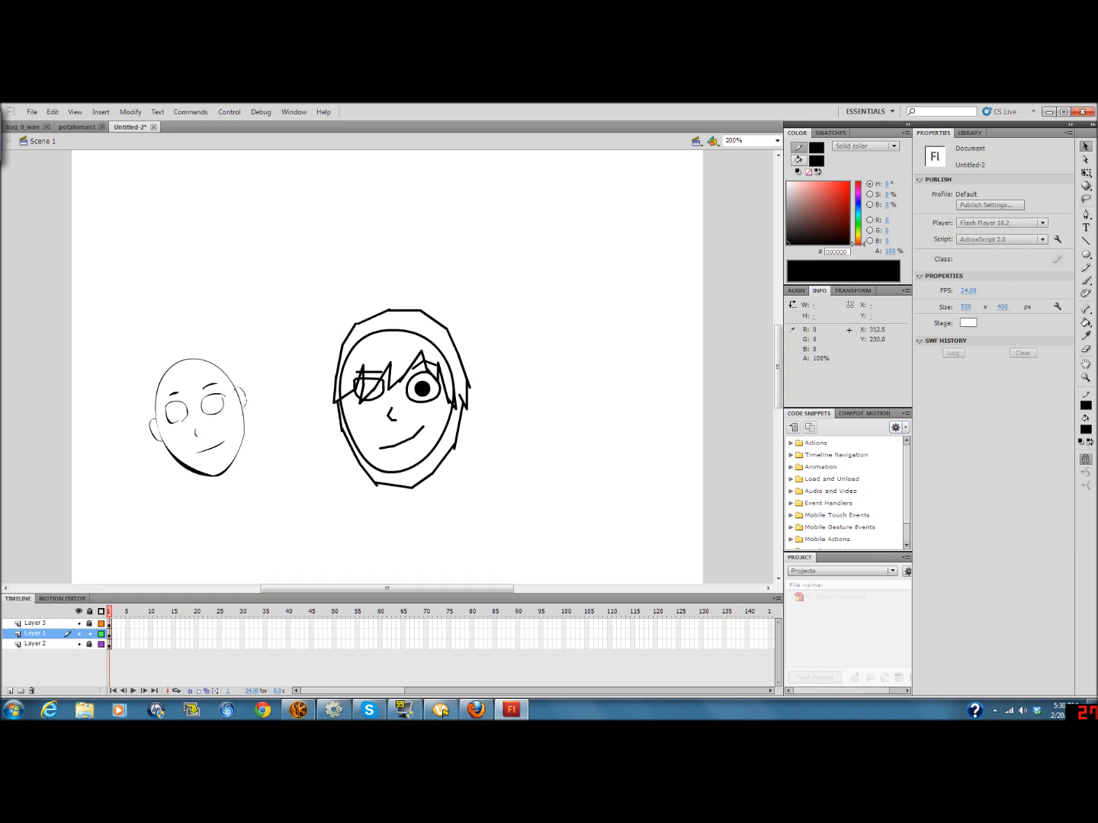
drag(390, 412, 387, 412)
click(776, 141)
click(732, 202)
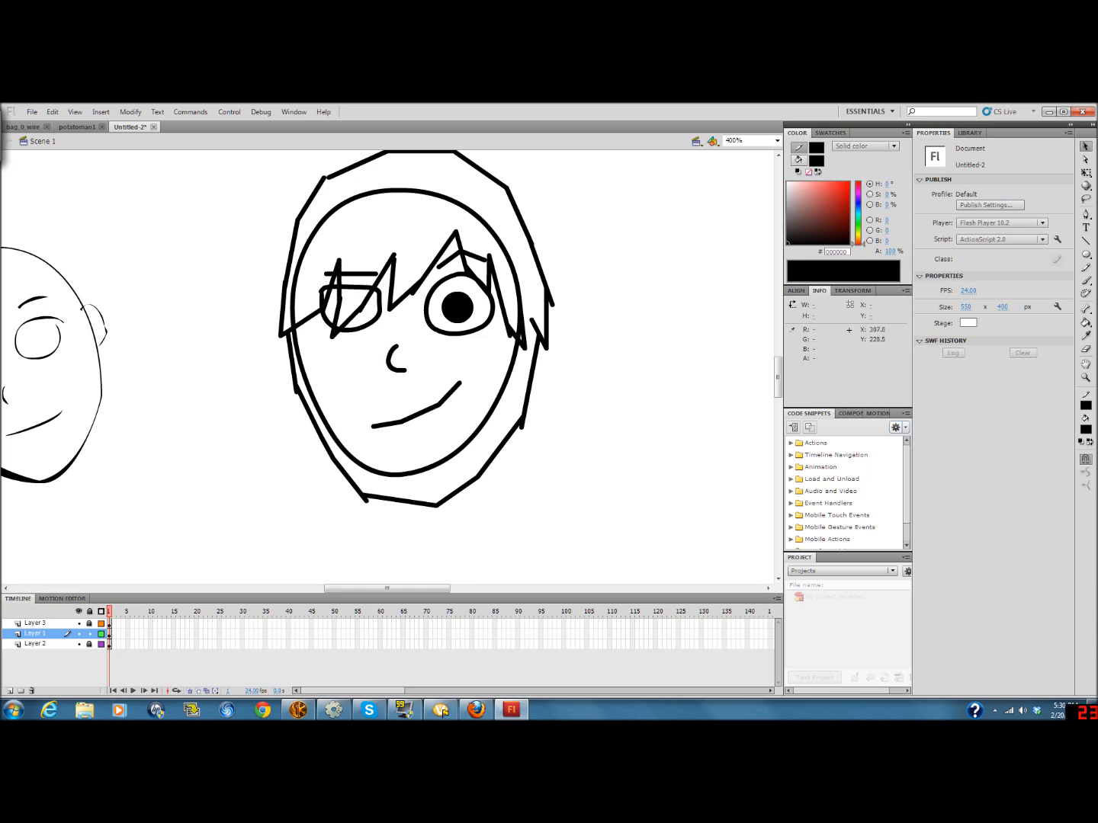
Add lines around the right-hand eyebrow and bend them to form a thicker, arched brow
mouse_move(459, 276)
mouse_down()
mouse_move(464, 255)
mouse_move(449, 259)
mouse_up()
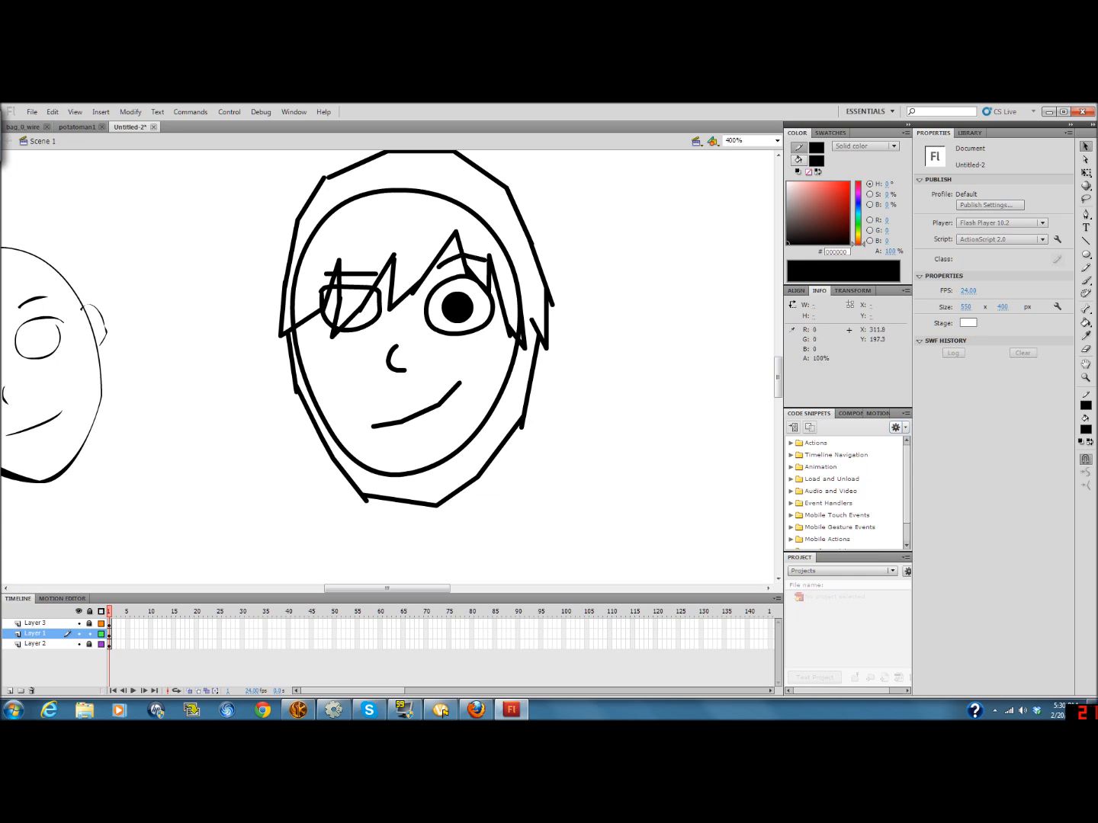
click(1085, 241)
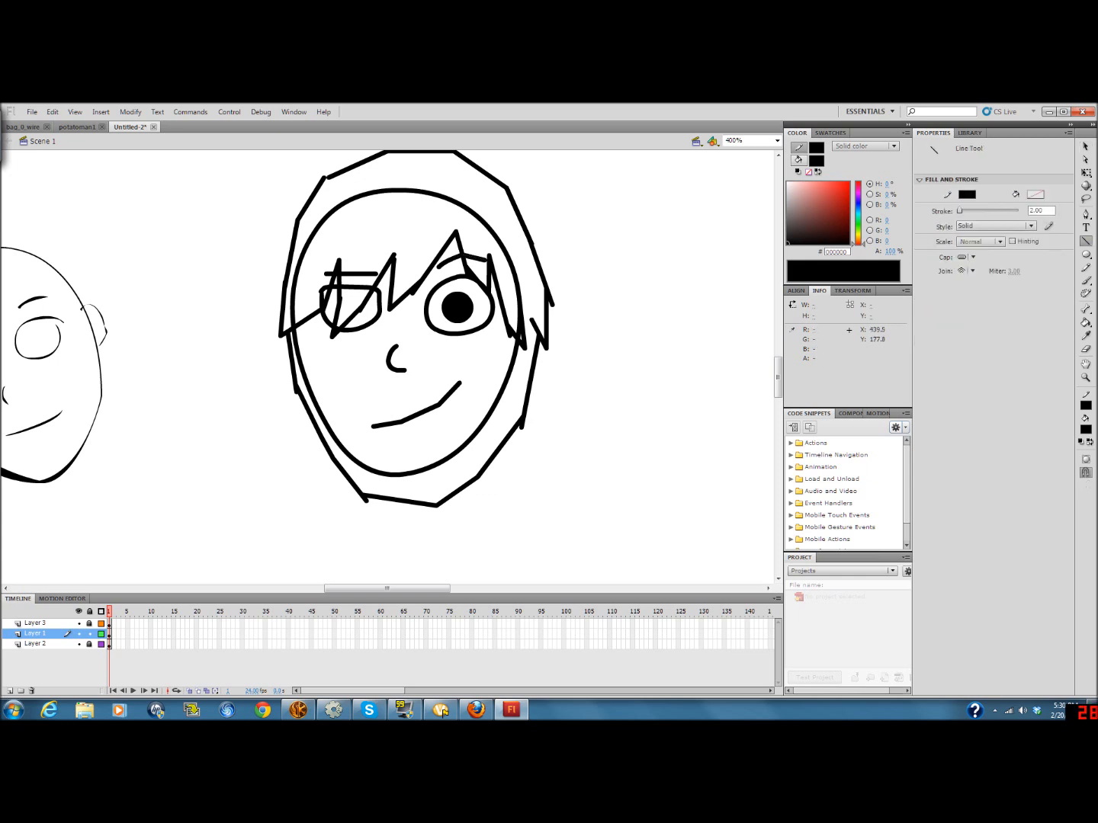
mouse_move(438, 267)
mouse_down()
mouse_move(431, 257)
mouse_move(459, 244)
mouse_move(499, 263)
mouse_up()
click(1085, 145)
drag(500, 263, 504, 269)
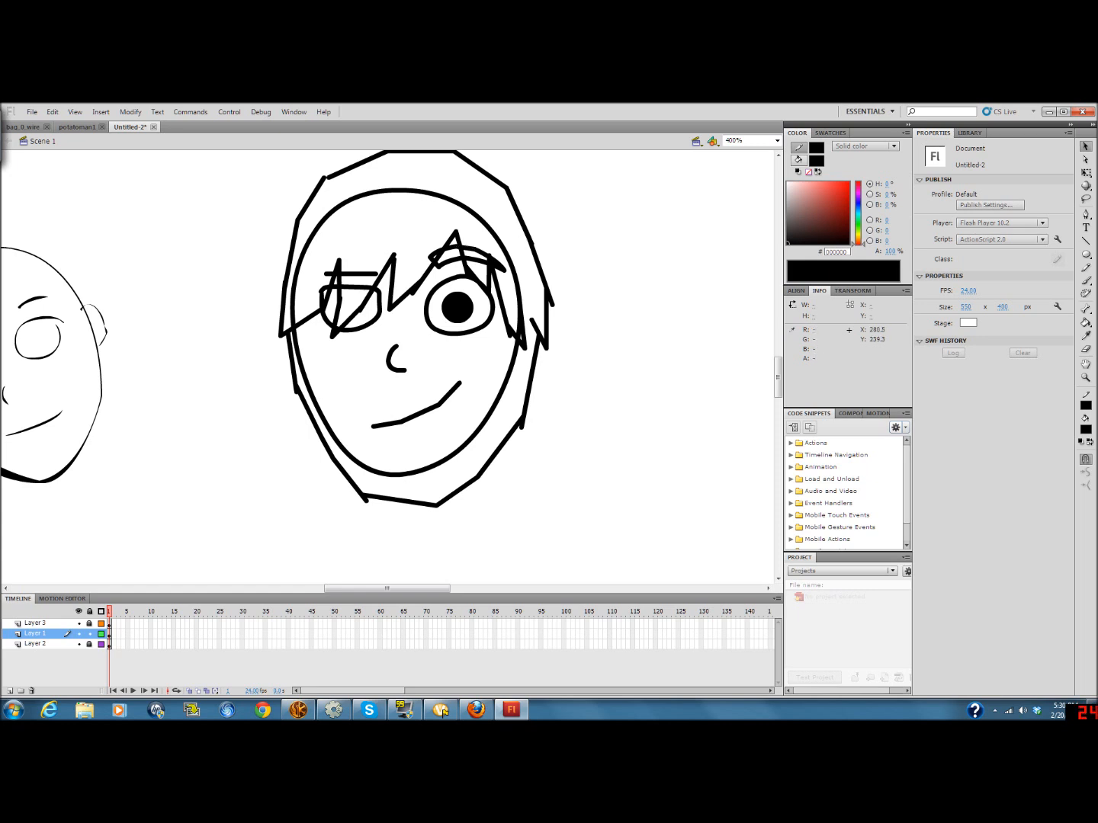
Outline the left-hand eyebrow with added lines and bend them into a thicker, curved brow
key(n)
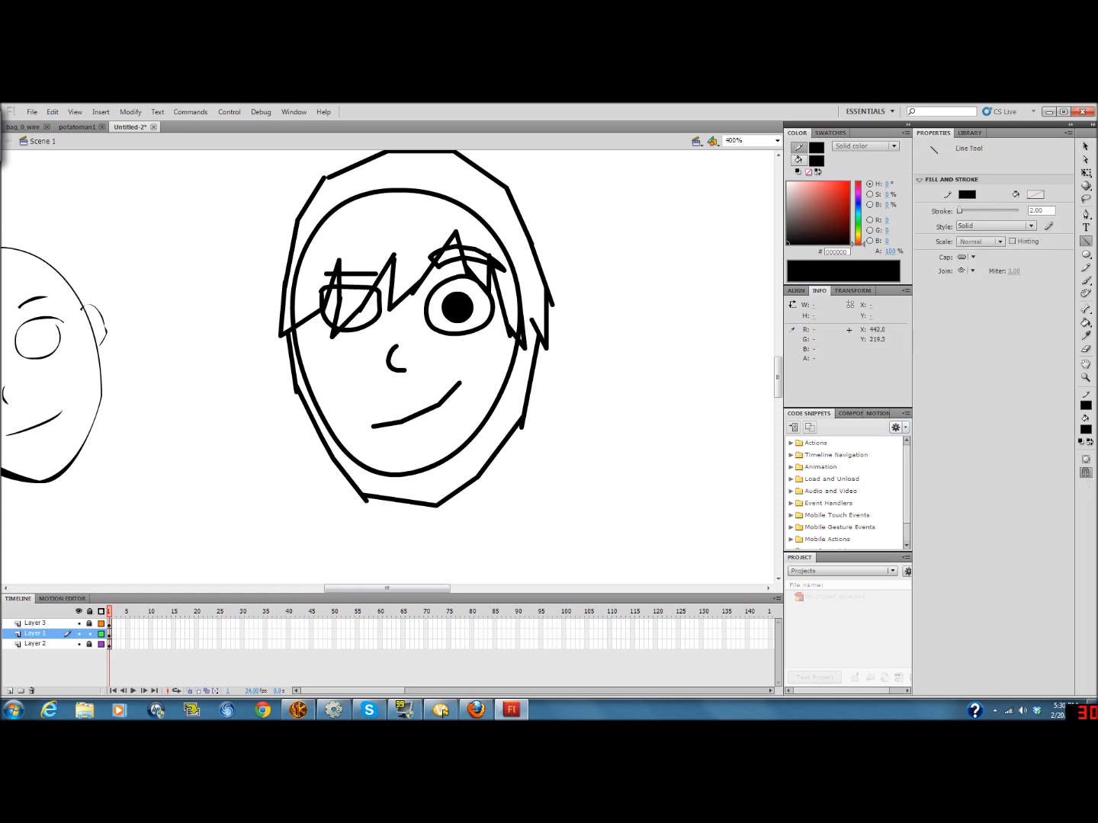
mouse_move(376, 273)
mouse_down()
mouse_move(375, 263)
mouse_move(325, 274)
mouse_up()
key(v)
drag(315, 275, 314, 276)
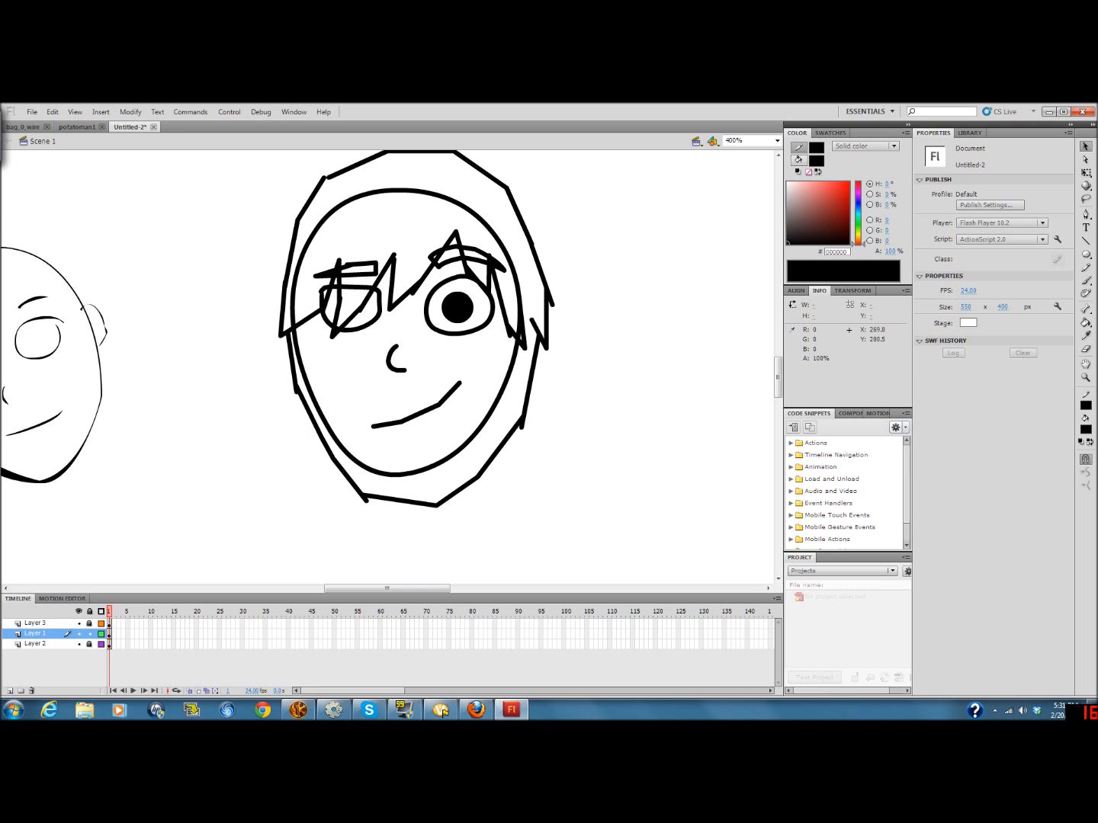
drag(344, 275, 343, 276)
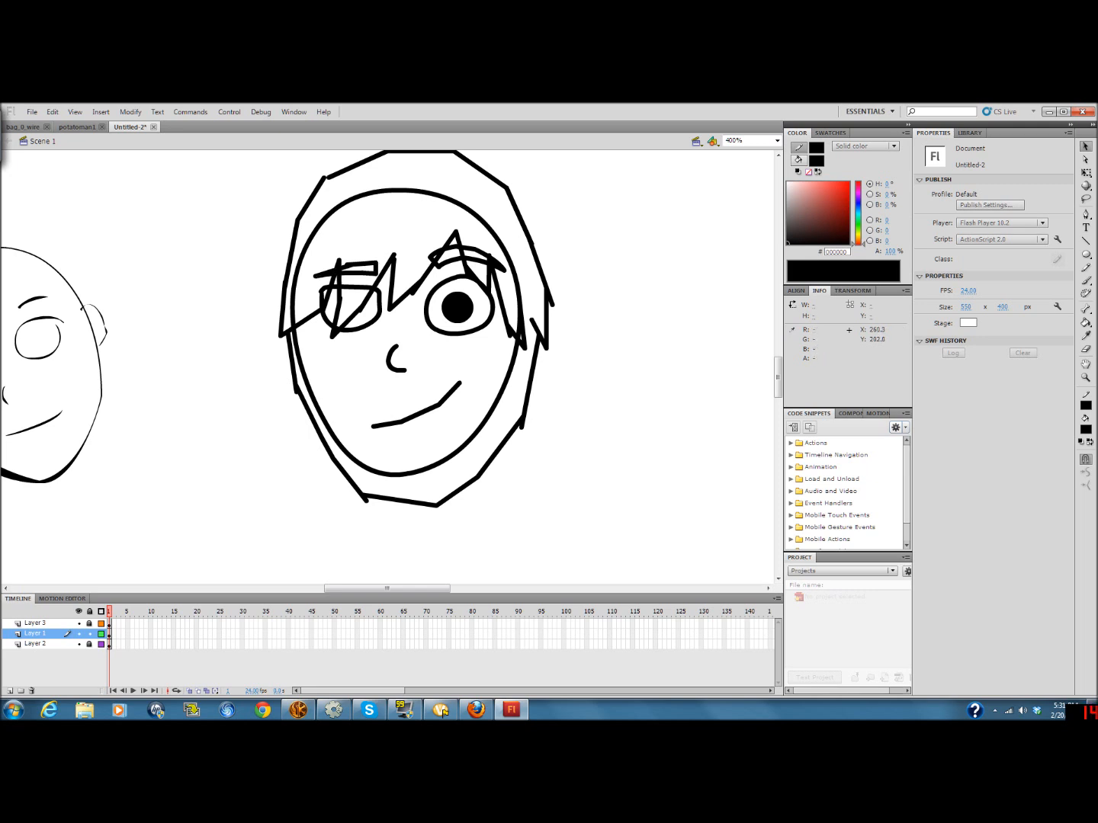
click(352, 263)
click(345, 256)
drag(350, 265, 348, 261)
Delete both oval eye outlines and the black pupil from Layer 1
drag(348, 288, 355, 316)
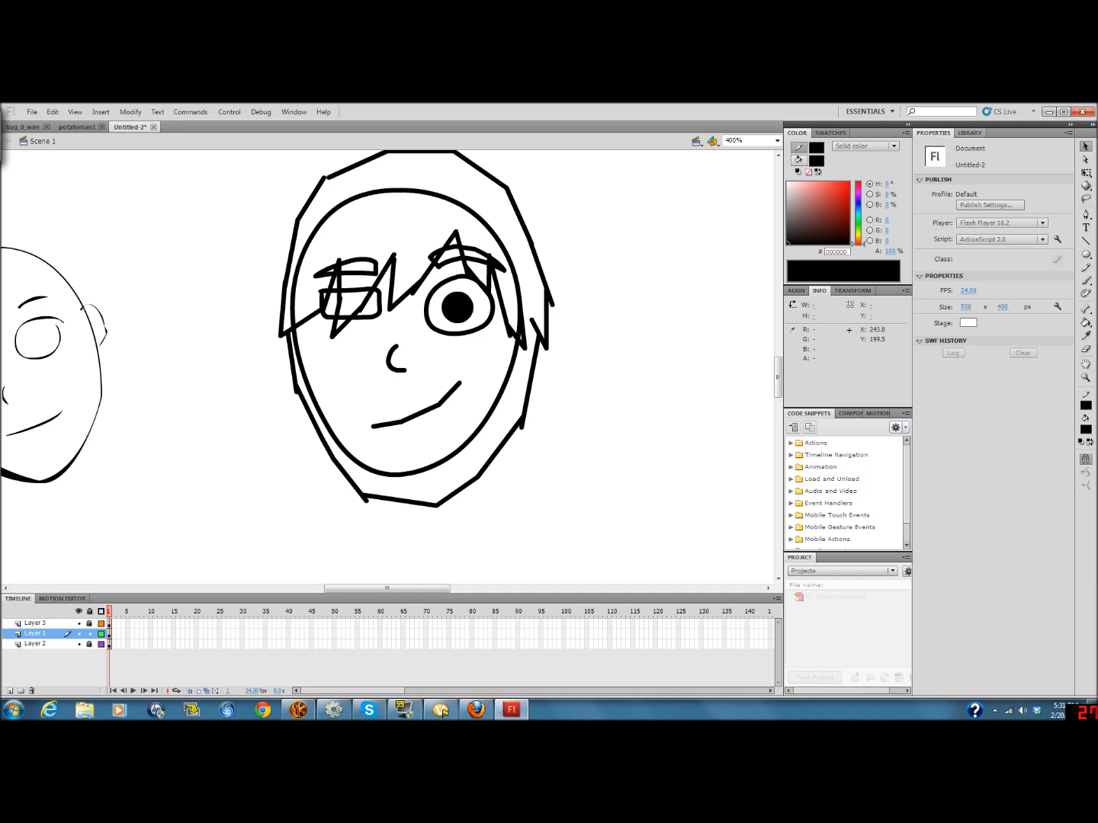
click(355, 317)
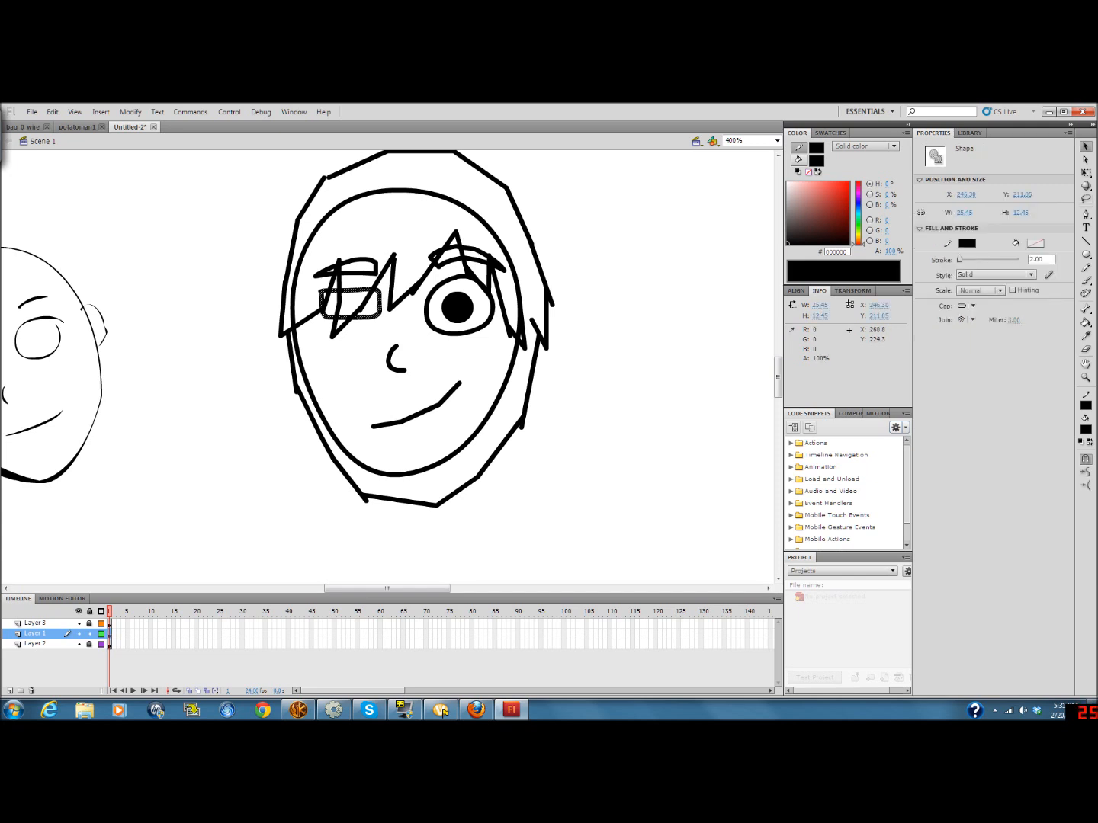
key(Delete)
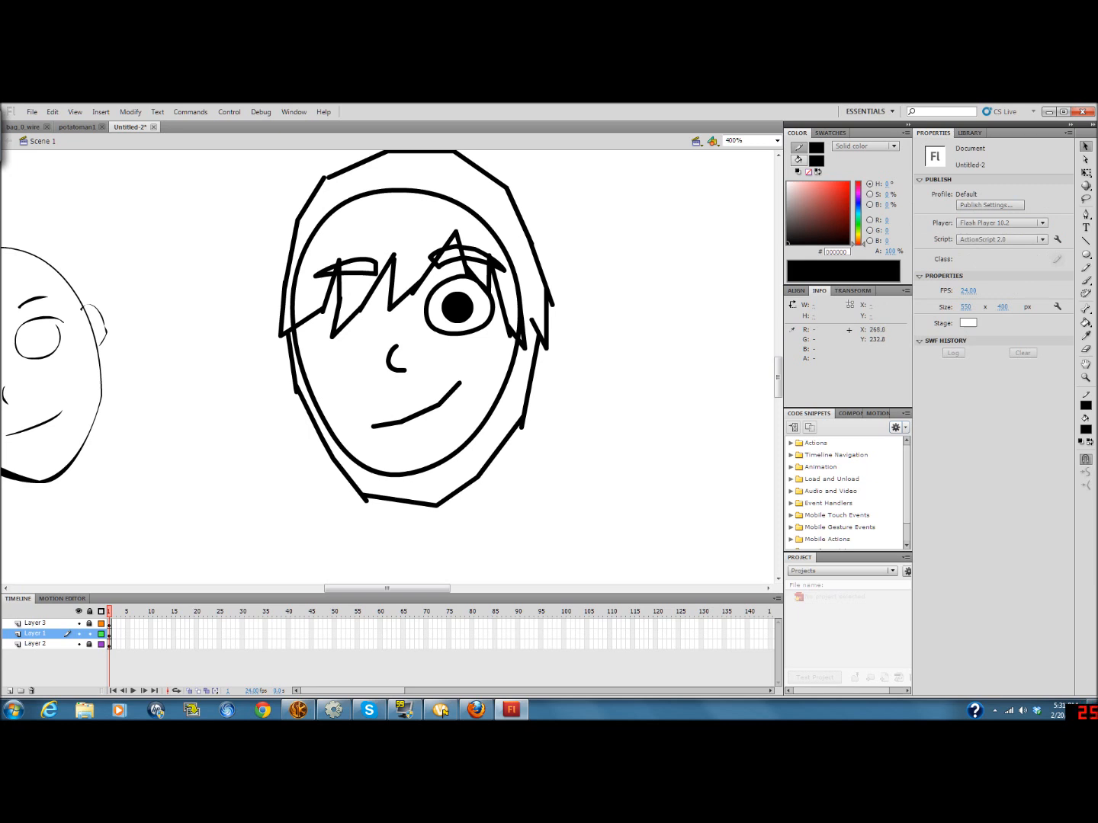
click(444, 333)
key(Delete)
click(457, 307)
key(Delete)
Redraw both eyes with the Line tool as flat-topped shapes and bend their lower edges into rounded curves
key(n)
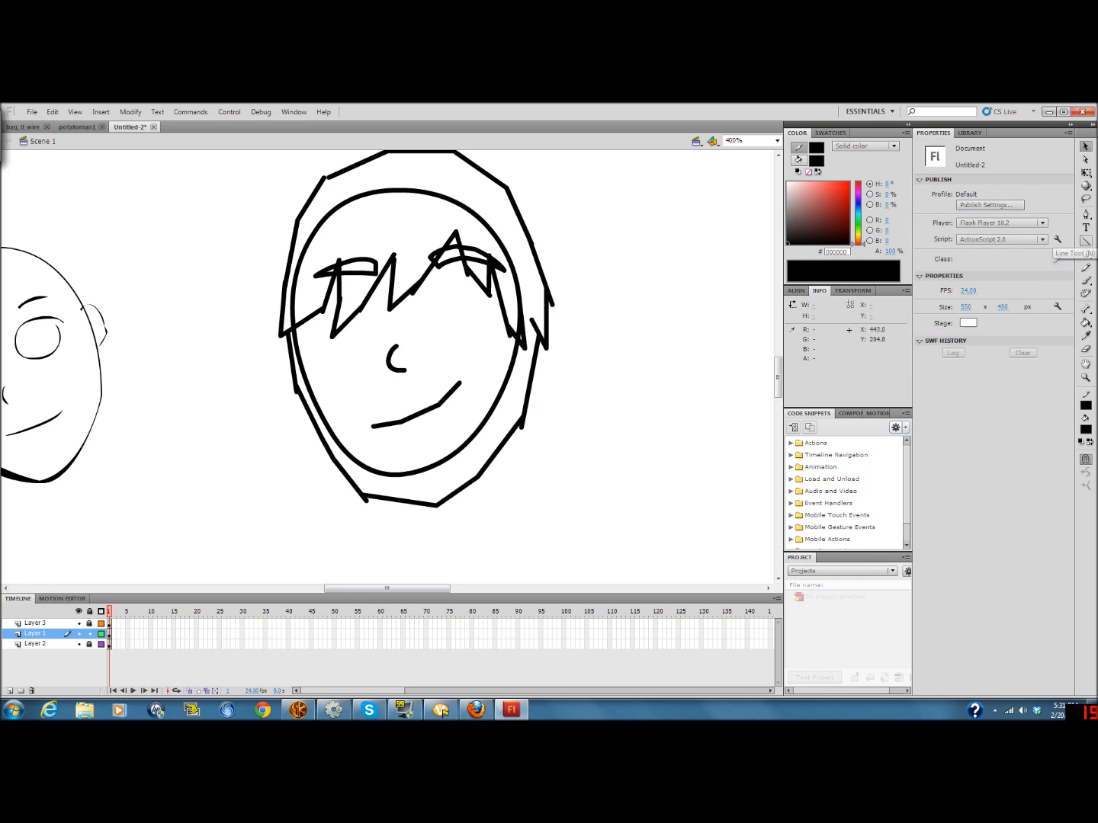
mouse_move(494, 286)
mouse_down()
mouse_move(419, 285)
mouse_move(433, 317)
mouse_move(463, 324)
mouse_move(490, 312)
mouse_move(496, 285)
mouse_up()
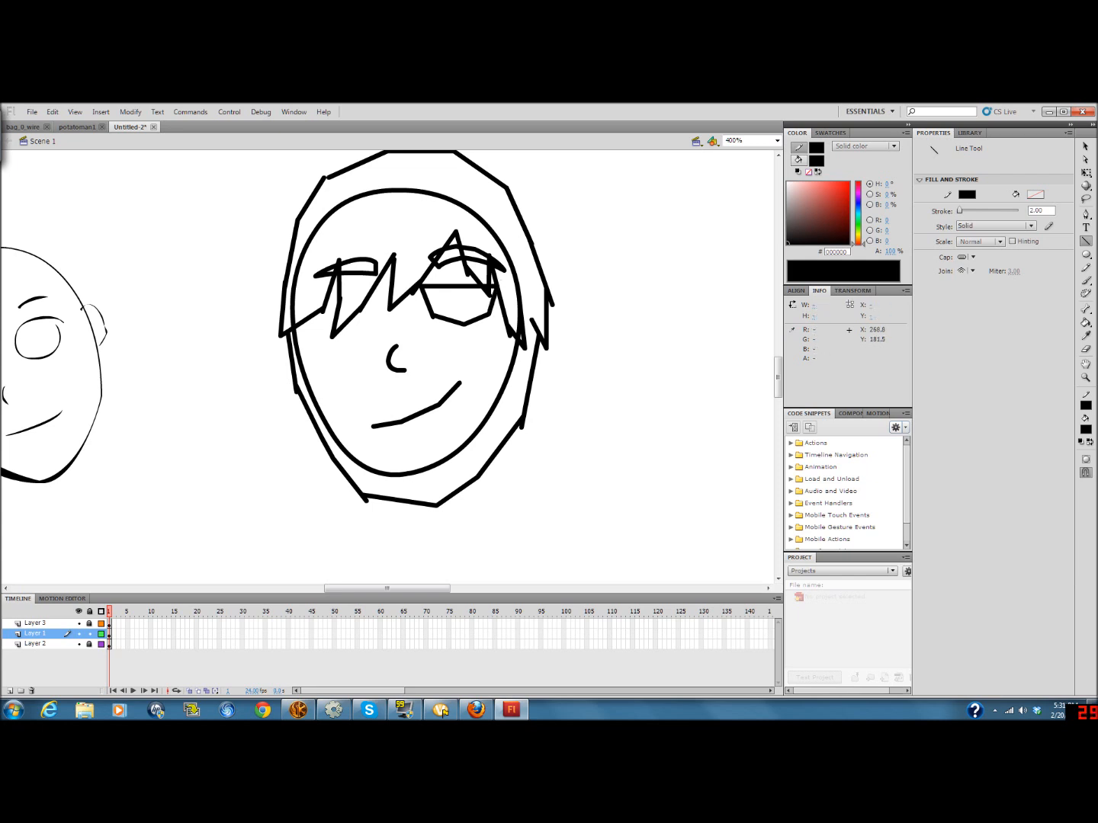
mouse_move(400, 285)
mouse_down()
mouse_move(308, 285)
mouse_move(325, 321)
mouse_move(354, 328)
mouse_move(382, 312)
mouse_up()
drag(382, 313, 387, 285)
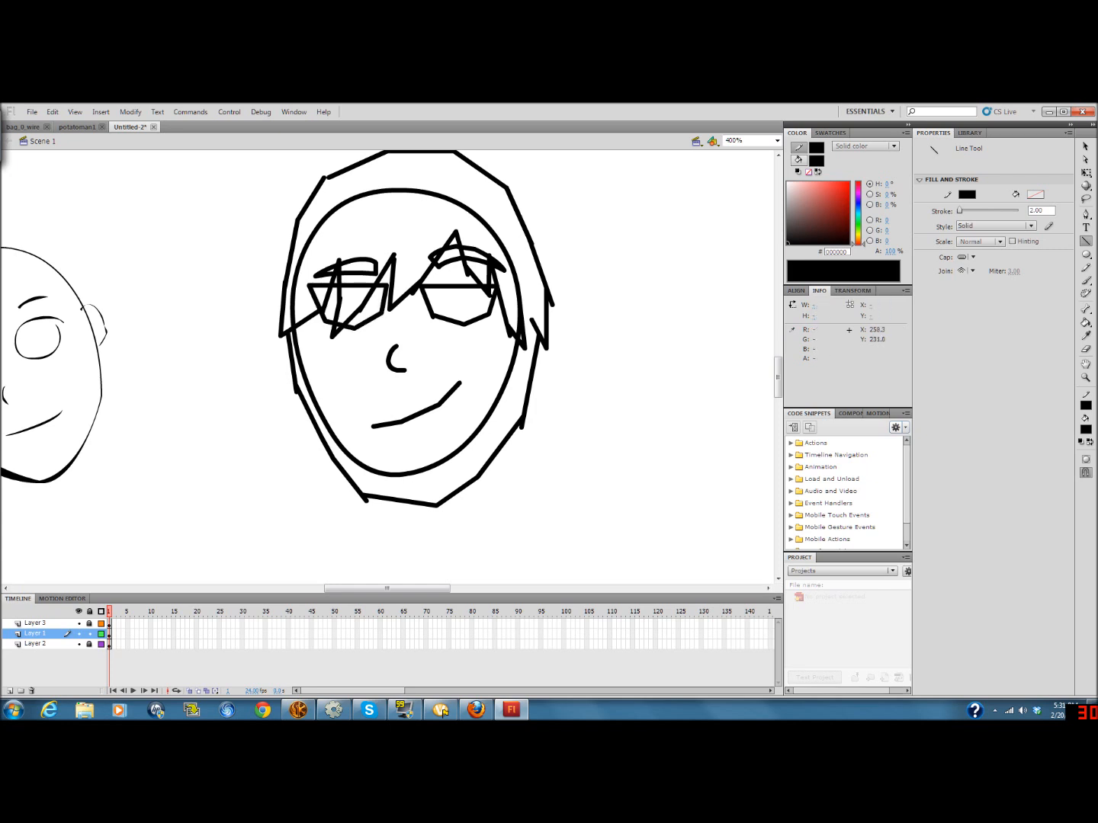
key(v)
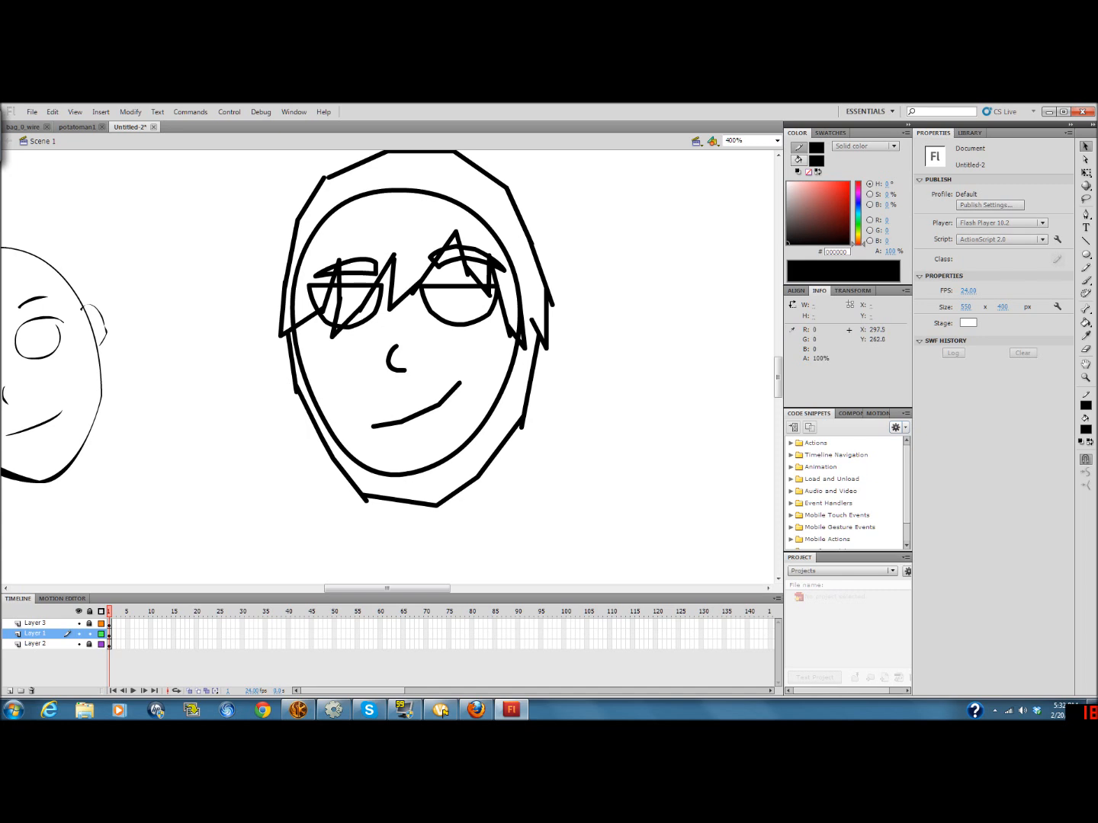
Move the smile slightly toward the right cheek and bend its segments into one smooth curve
double_click(407, 420)
drag(407, 420, 420, 423)
click(362, 463)
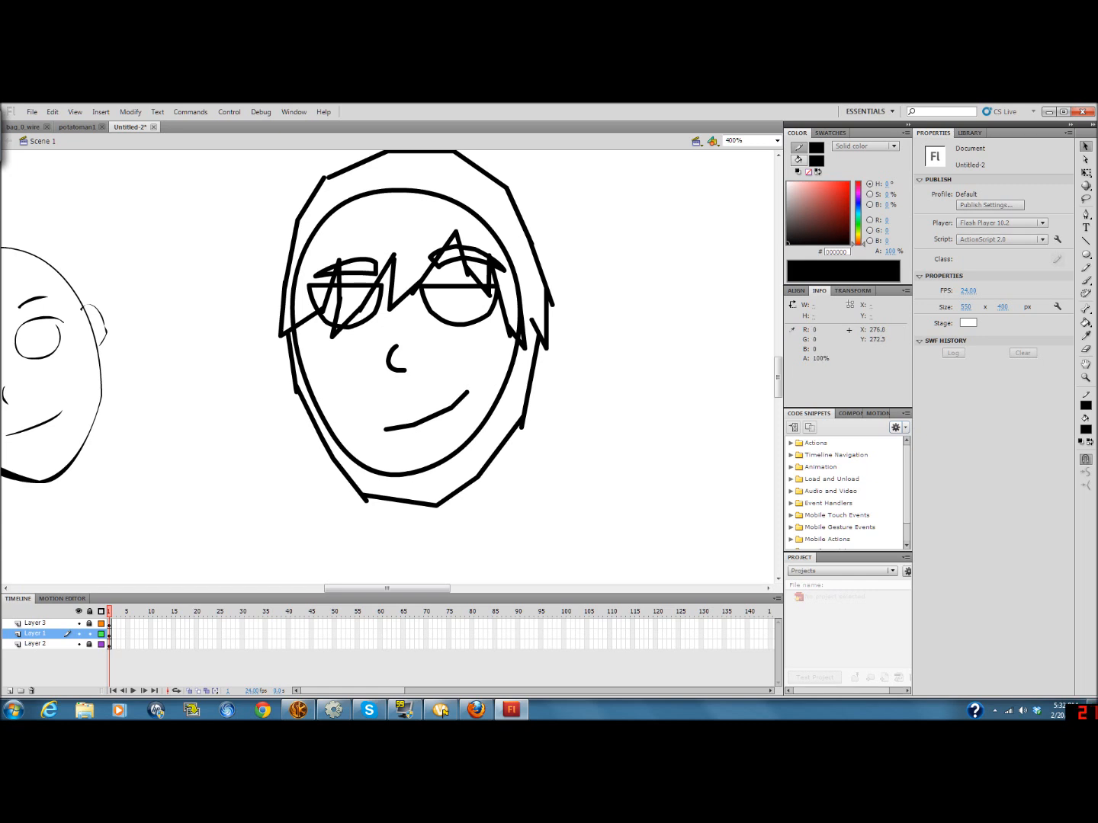
drag(432, 416, 434, 420)
Lock Layer 1 and unlock Layer 3 for editing the hair
click(89, 635)
click(78, 644)
click(79, 645)
click(79, 623)
click(89, 623)
Bend the left part of the fringe and the hair outline over the top and sides of the head into smooth curves
drag(418, 283, 408, 298)
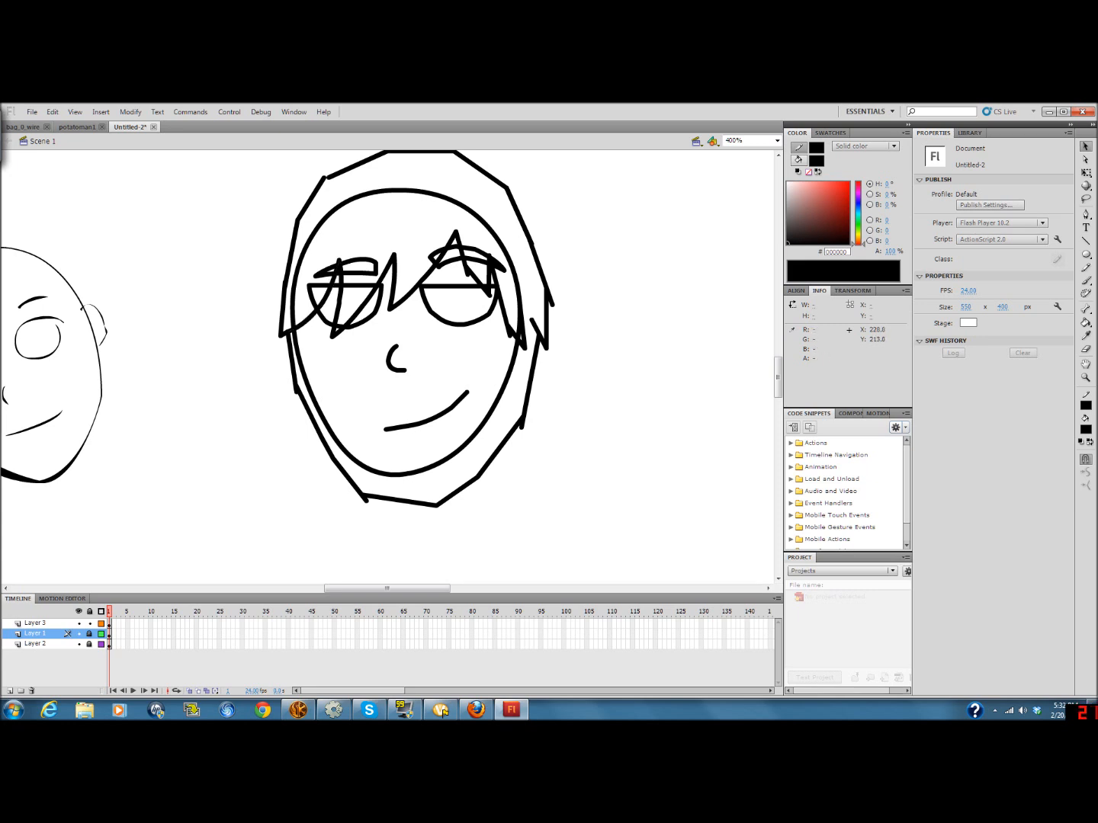
mouse_move(288, 289)
mouse_down()
mouse_move(273, 336)
mouse_move(283, 313)
mouse_up()
scroll(389, 366, up, 5)
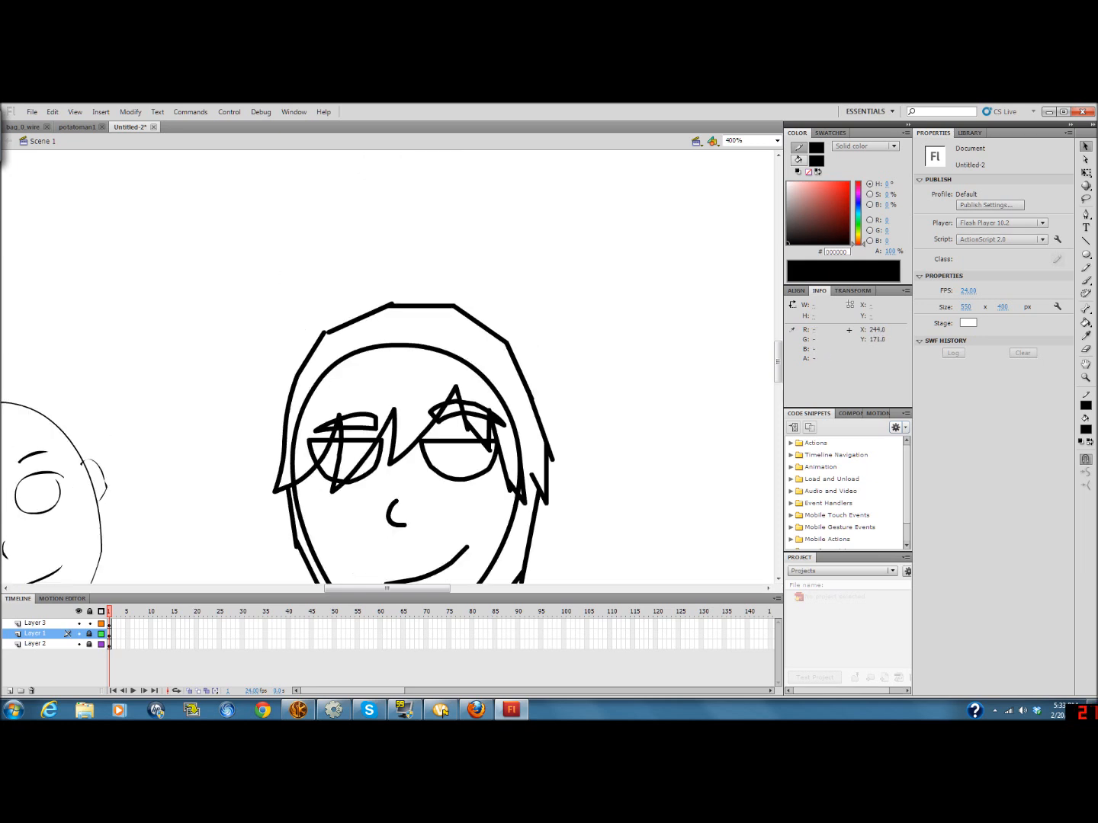
drag(324, 333, 414, 302)
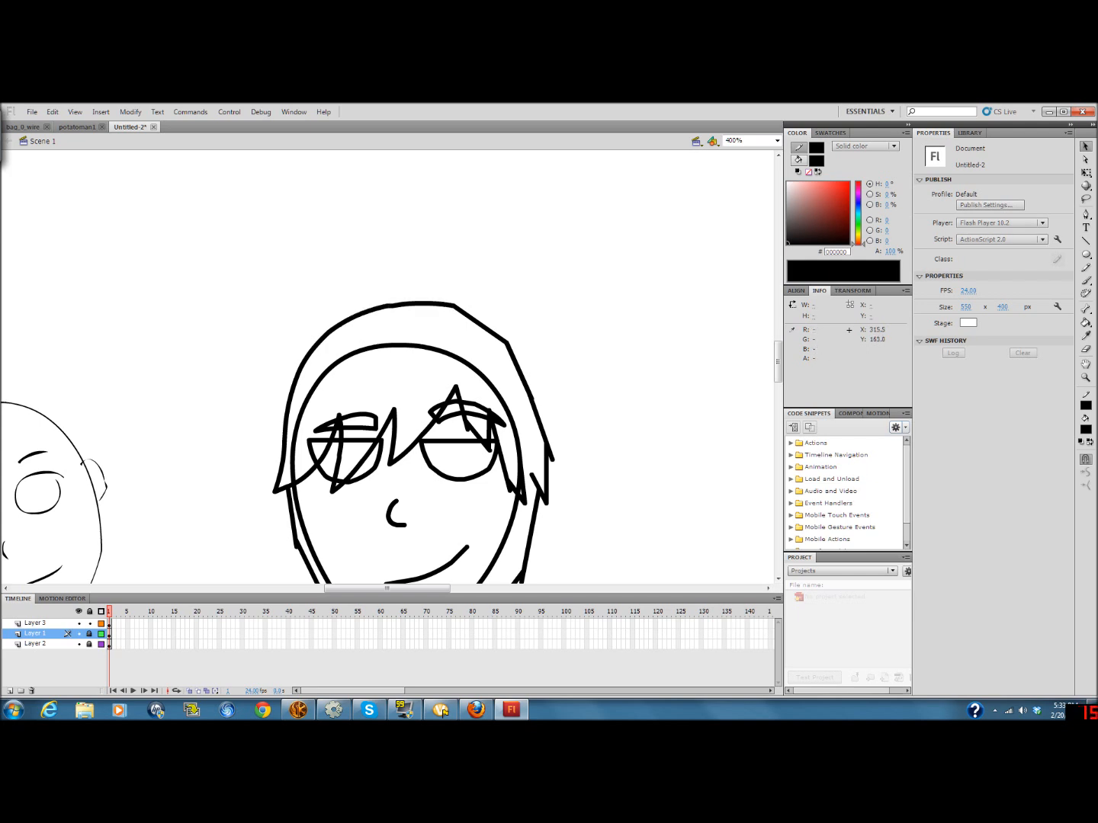
drag(481, 327, 484, 324)
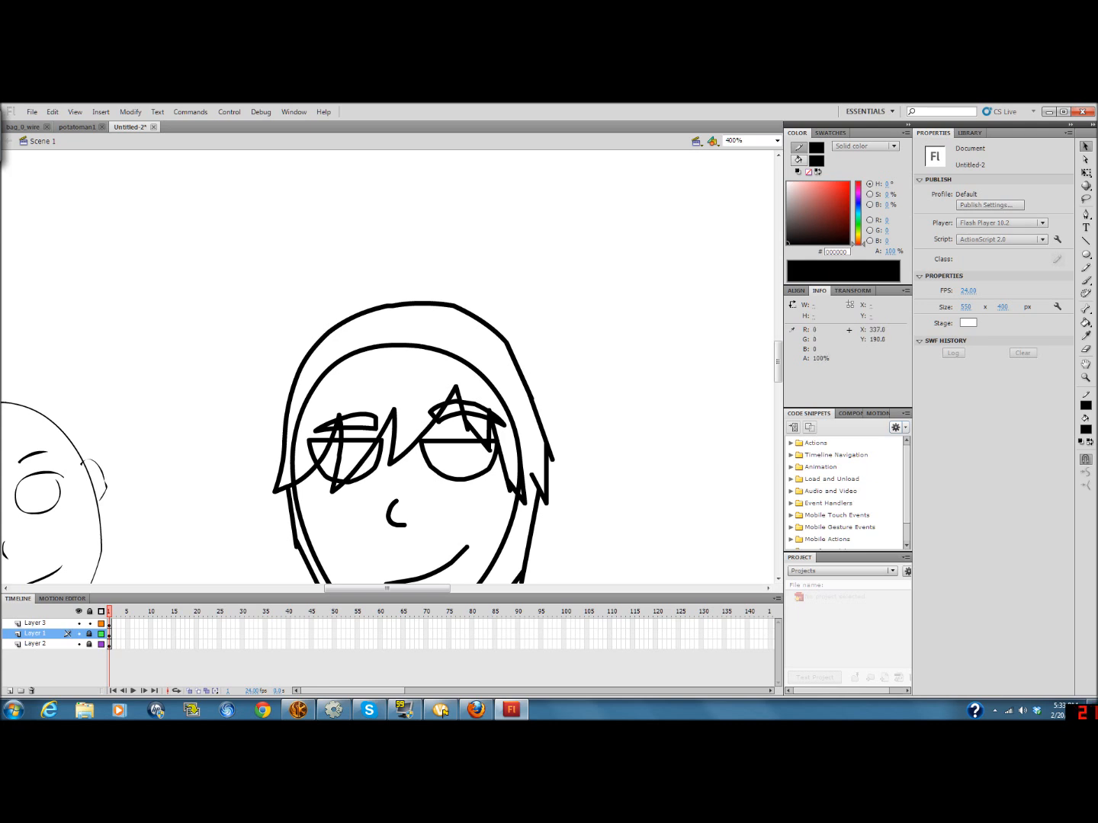
mouse_move(527, 393)
mouse_down()
mouse_move(522, 366)
mouse_move(539, 399)
mouse_up()
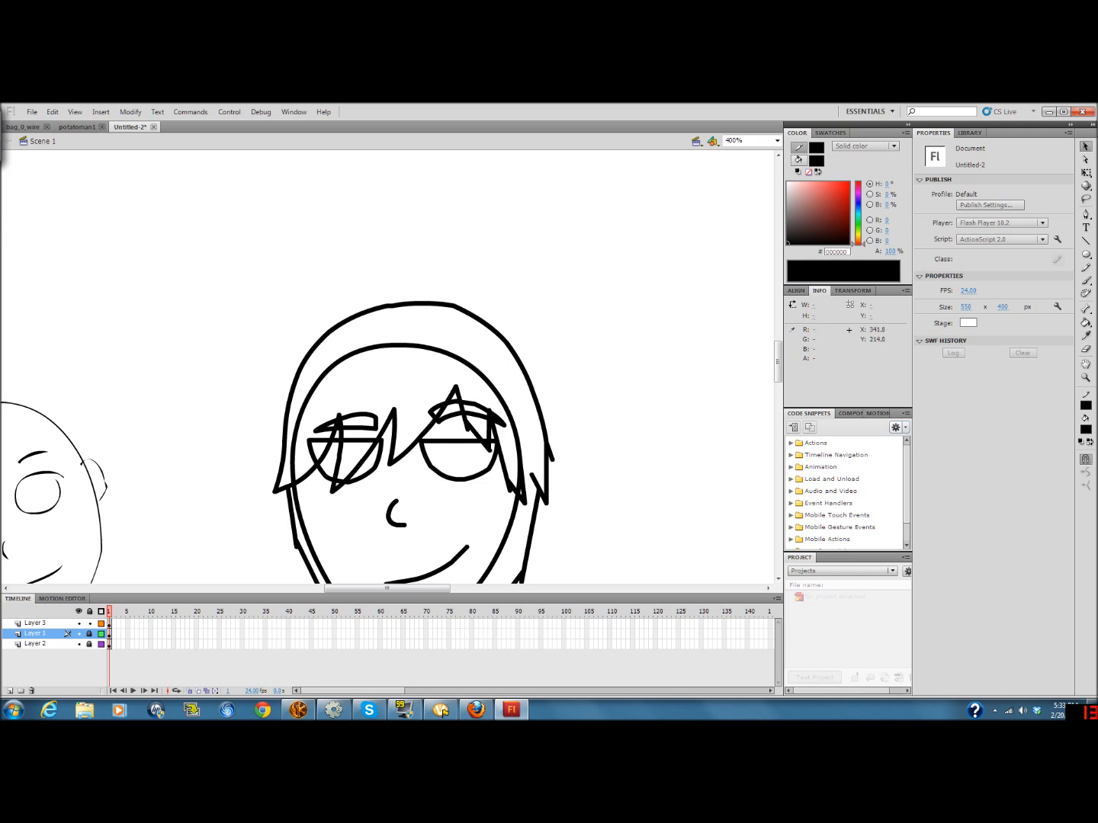
Delete the stray line end on the right side of the hair and pull the strand's tip outward
click(551, 453)
click(556, 456)
click(552, 457)
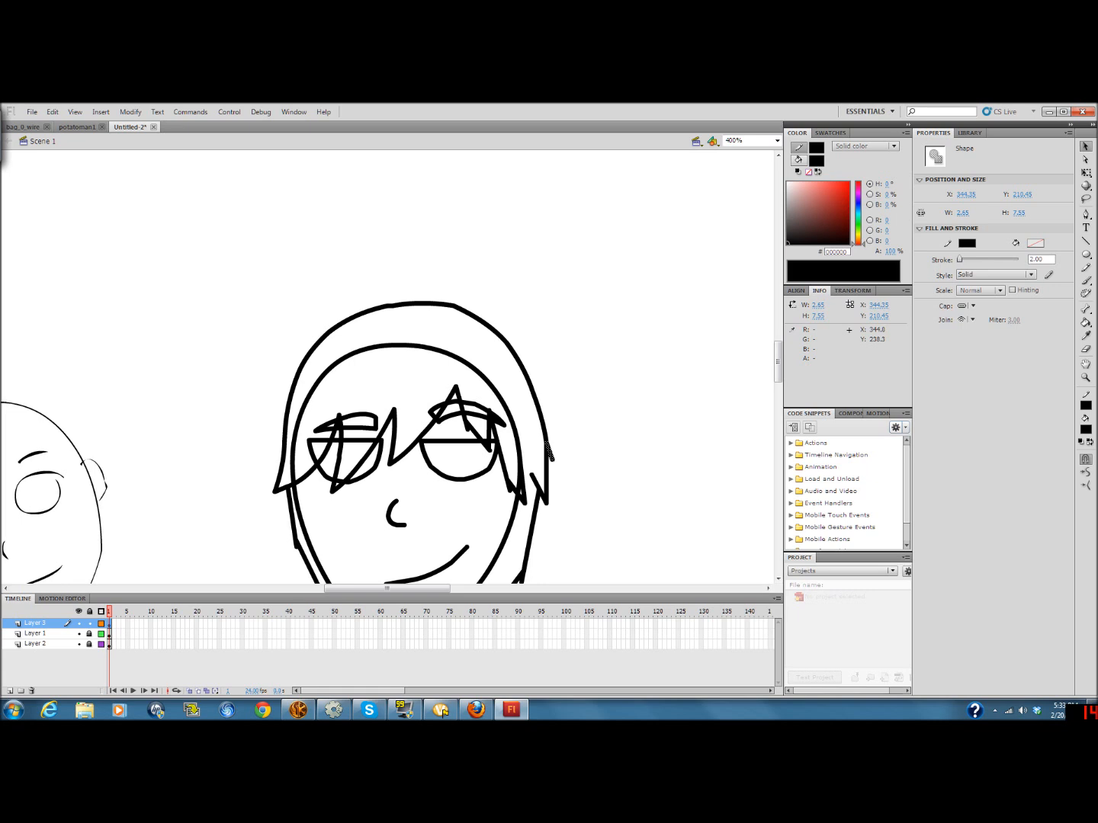
scroll(545, 519, down, 3)
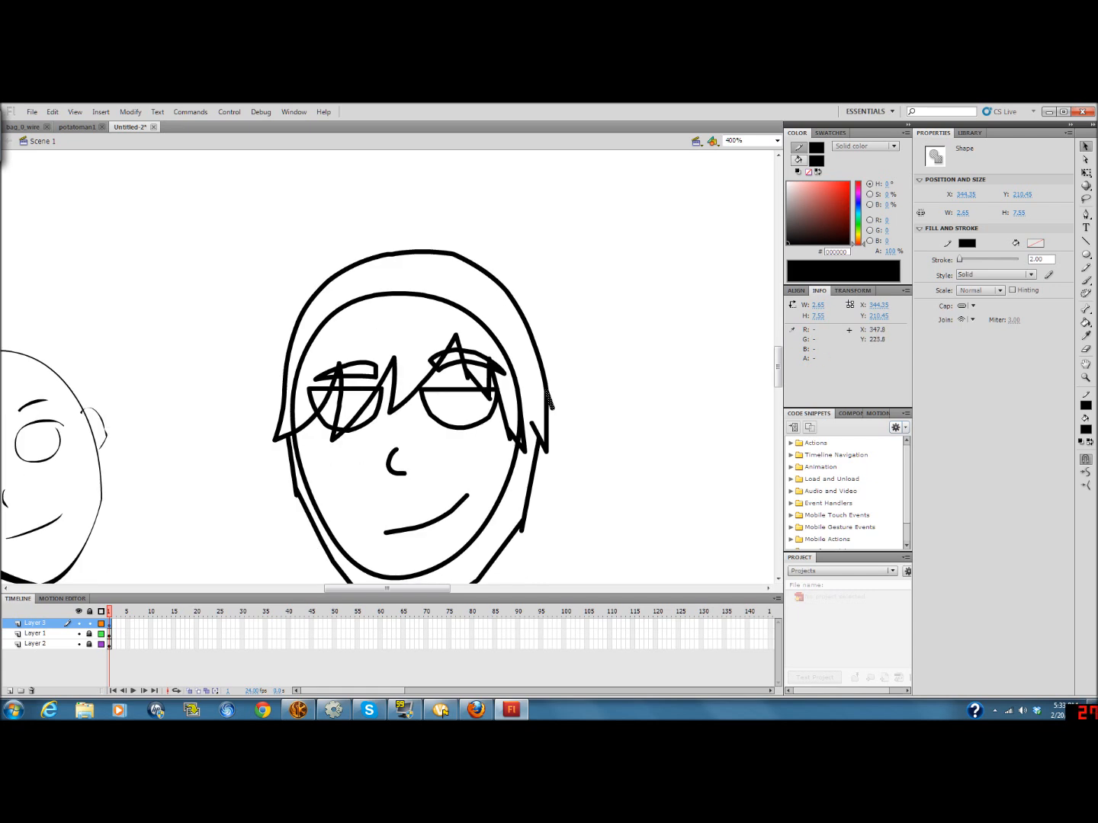
key(Delete)
mouse_move(547, 450)
mouse_down()
mouse_move(556, 453)
mouse_move(549, 428)
mouse_move(545, 449)
mouse_up()
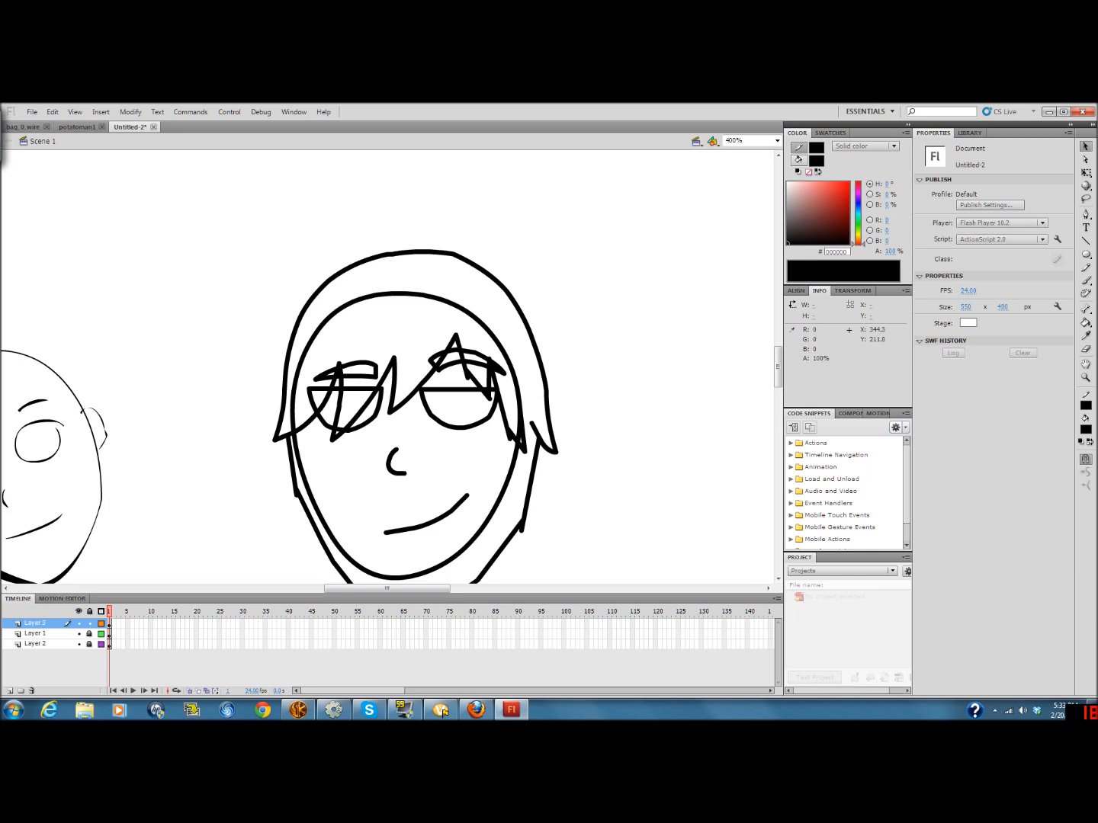
Curve the right-hand fringe strand and the hair outline beside the right cheek and jaw
drag(530, 482, 534, 484)
scroll(526, 484, down, 2)
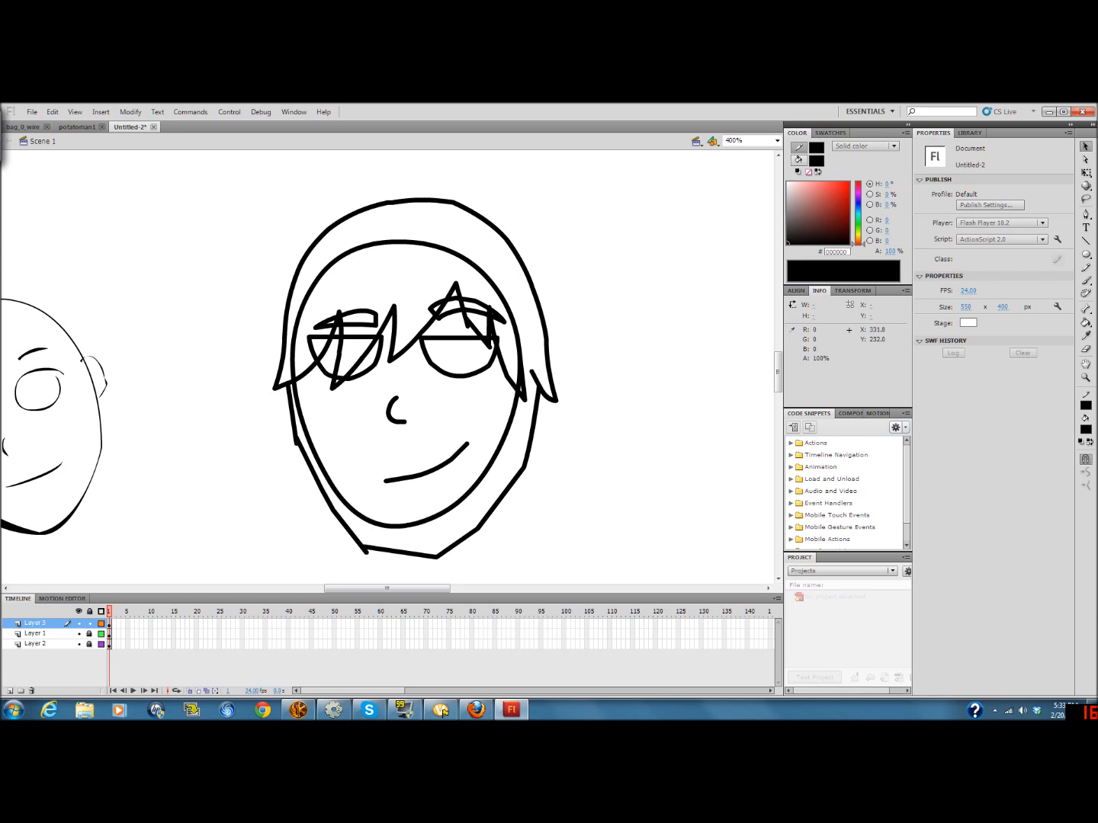
drag(525, 399, 524, 400)
drag(522, 361, 479, 340)
click(478, 333)
click(474, 382)
drag(514, 474, 512, 478)
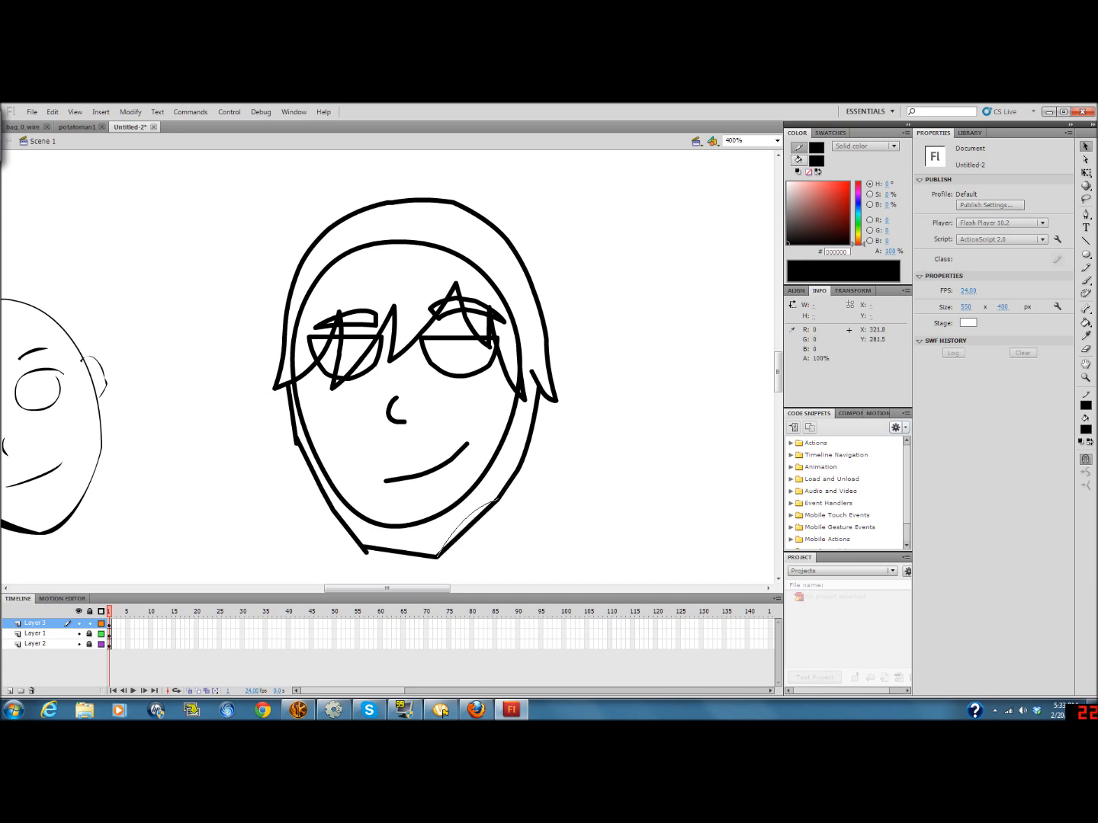
Reshape the hair outline beneath the chin and along the left jaw into jagged, pointed tips
mouse_move(437, 556)
mouse_down()
mouse_move(515, 471)
mouse_move(508, 461)
mouse_move(514, 474)
mouse_up()
mouse_move(437, 556)
mouse_down()
mouse_move(443, 546)
mouse_move(404, 482)
mouse_move(404, 519)
mouse_move(343, 522)
mouse_move(346, 485)
mouse_up()
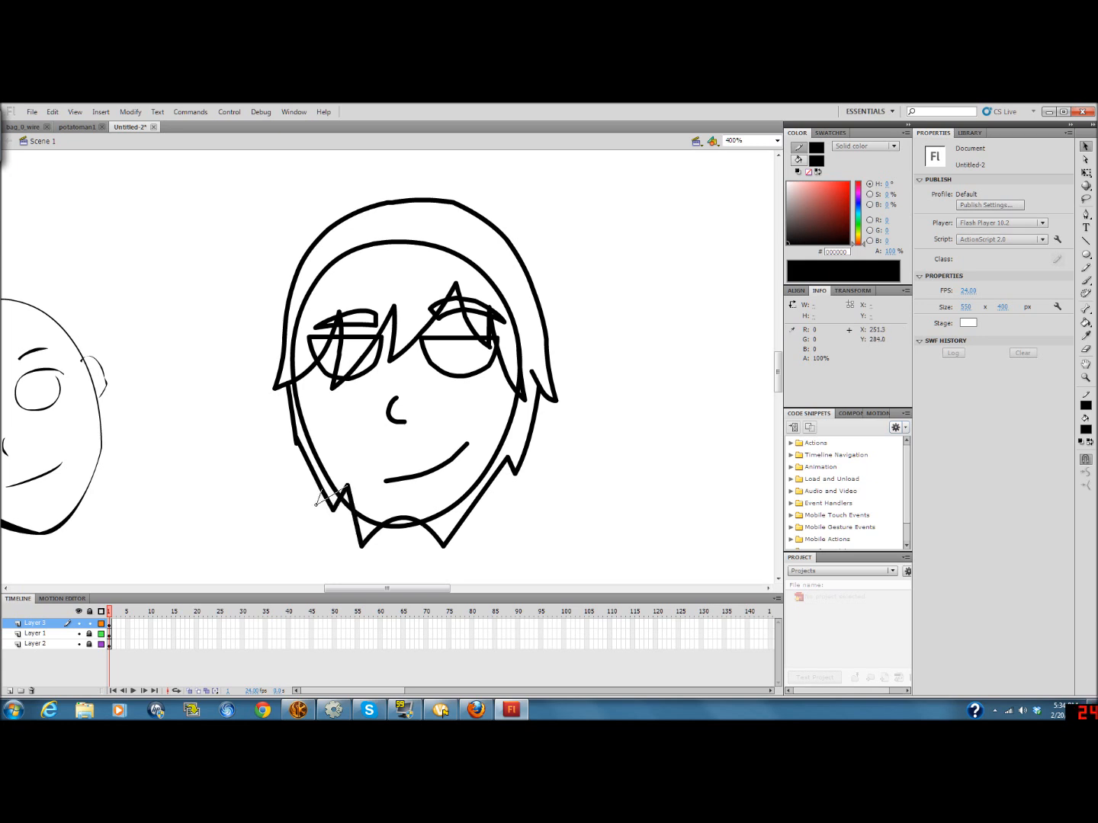
mouse_move(319, 485)
mouse_down()
mouse_move(317, 461)
mouse_move(294, 444)
mouse_move(297, 455)
mouse_up()
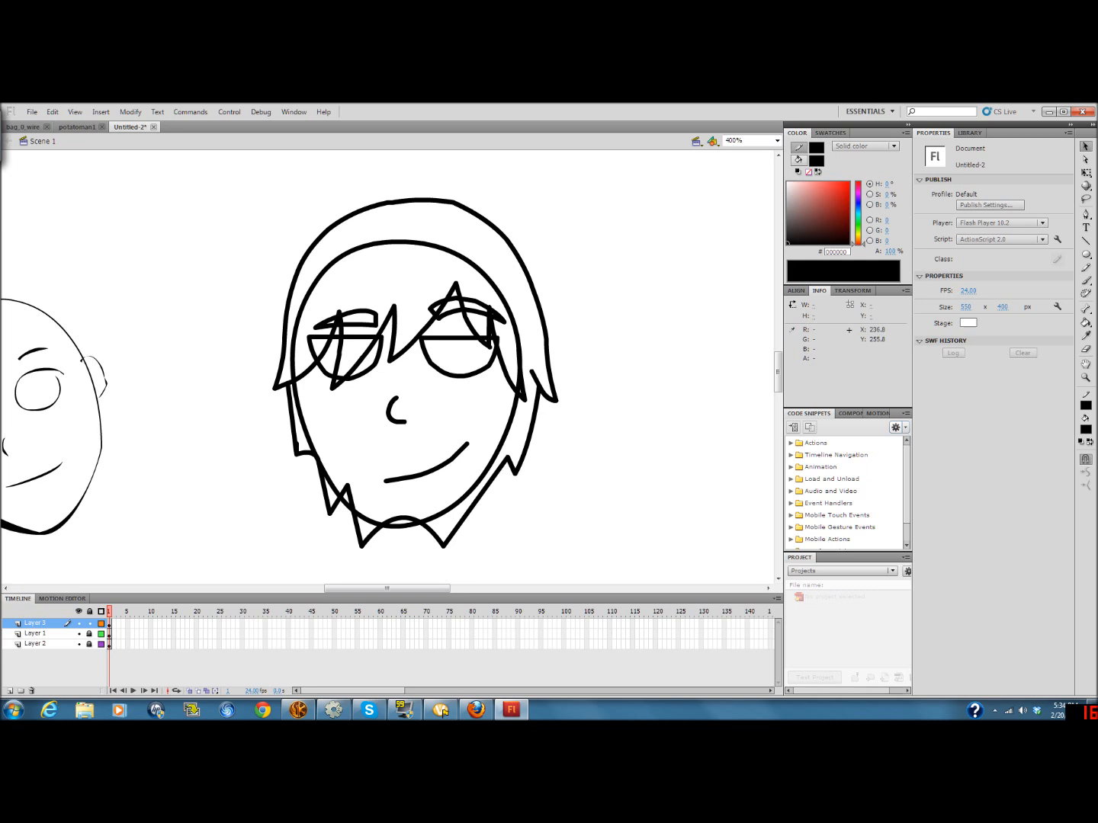
Pull the hair corners along the left cheek and jaw into sharper, downward-pointing tips
click(297, 443)
click(322, 459)
drag(298, 452, 315, 453)
drag(330, 512, 327, 502)
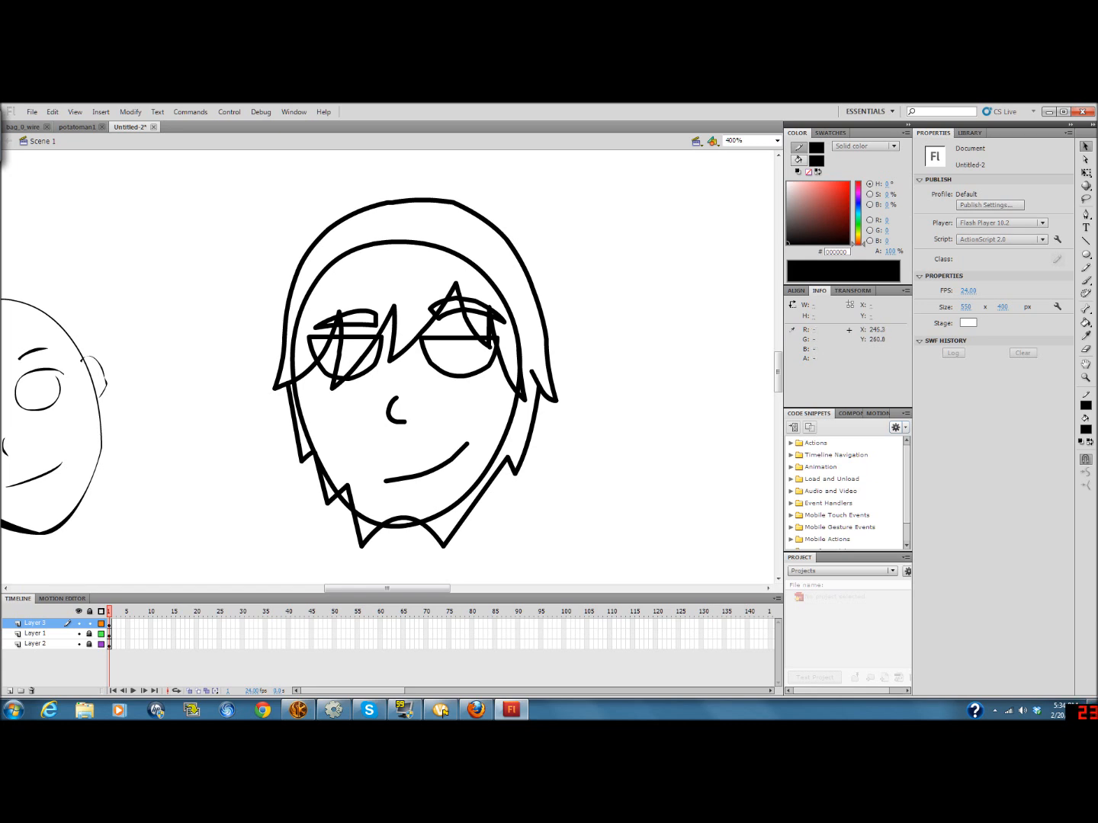
drag(315, 454, 304, 472)
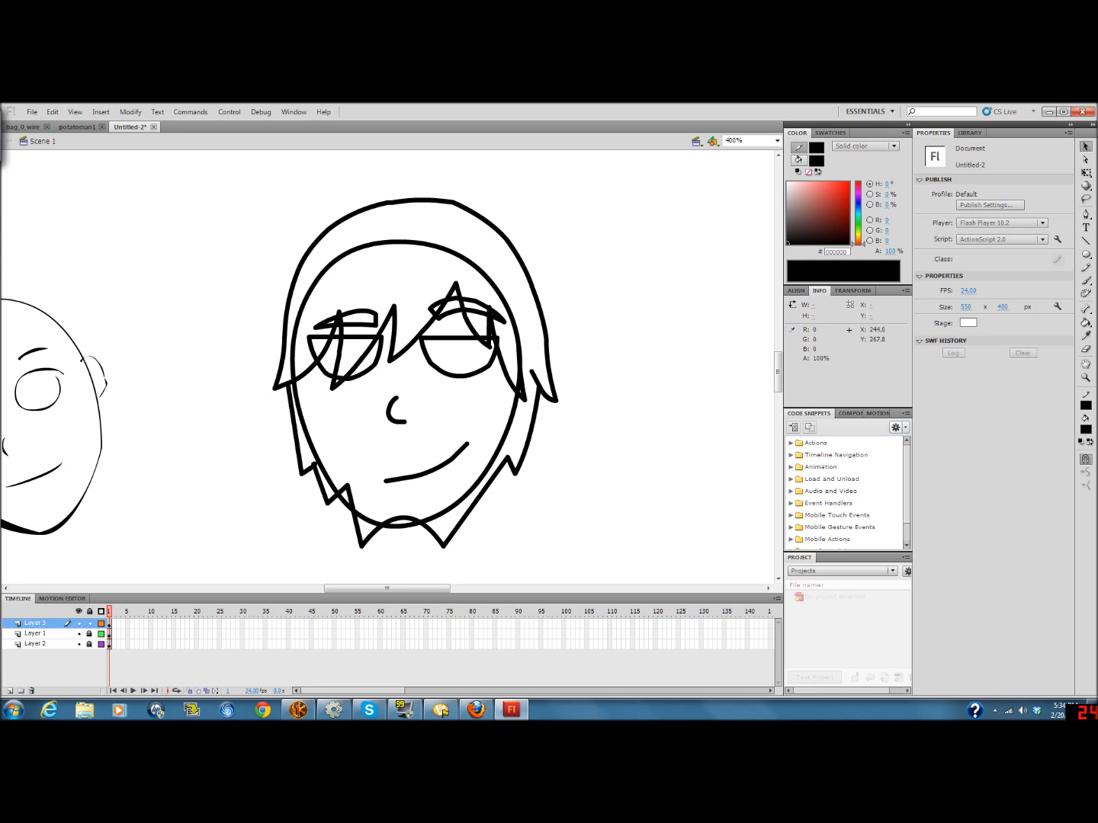
Delete the stray line ends where two hair strands cross beside the left jaw
click(314, 463)
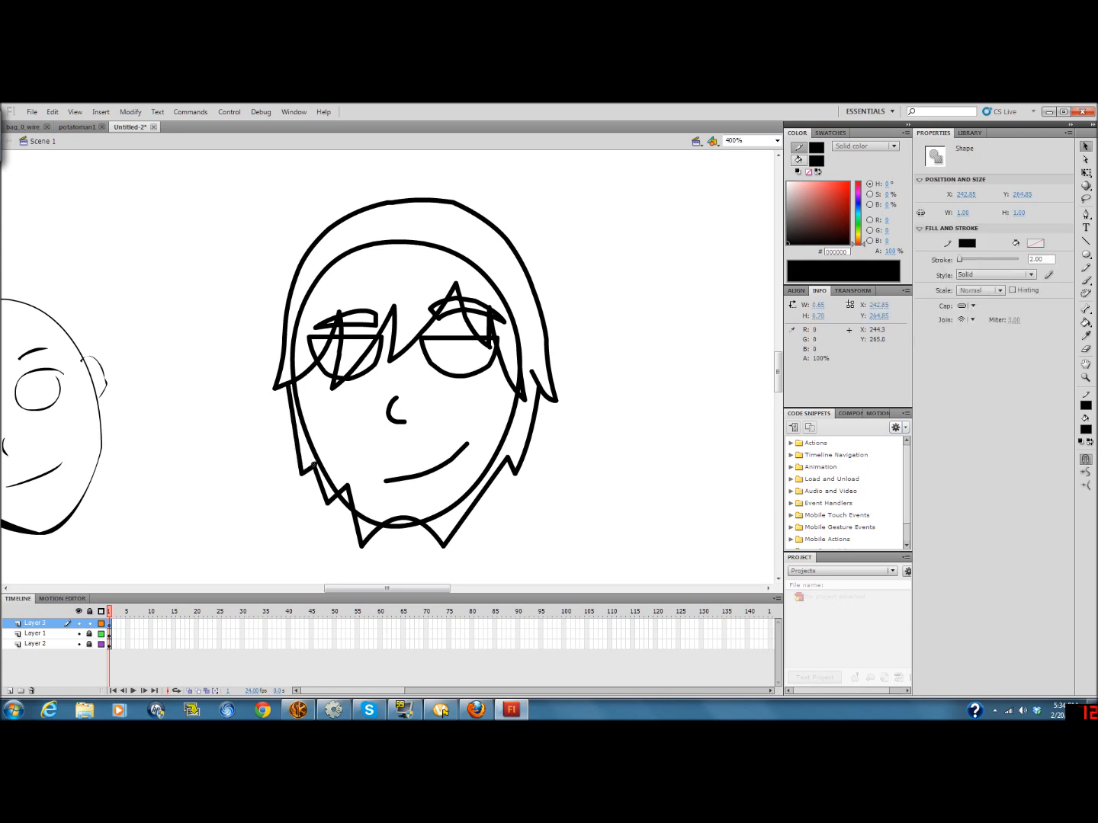
key(Delete)
click(313, 465)
key(Delete)
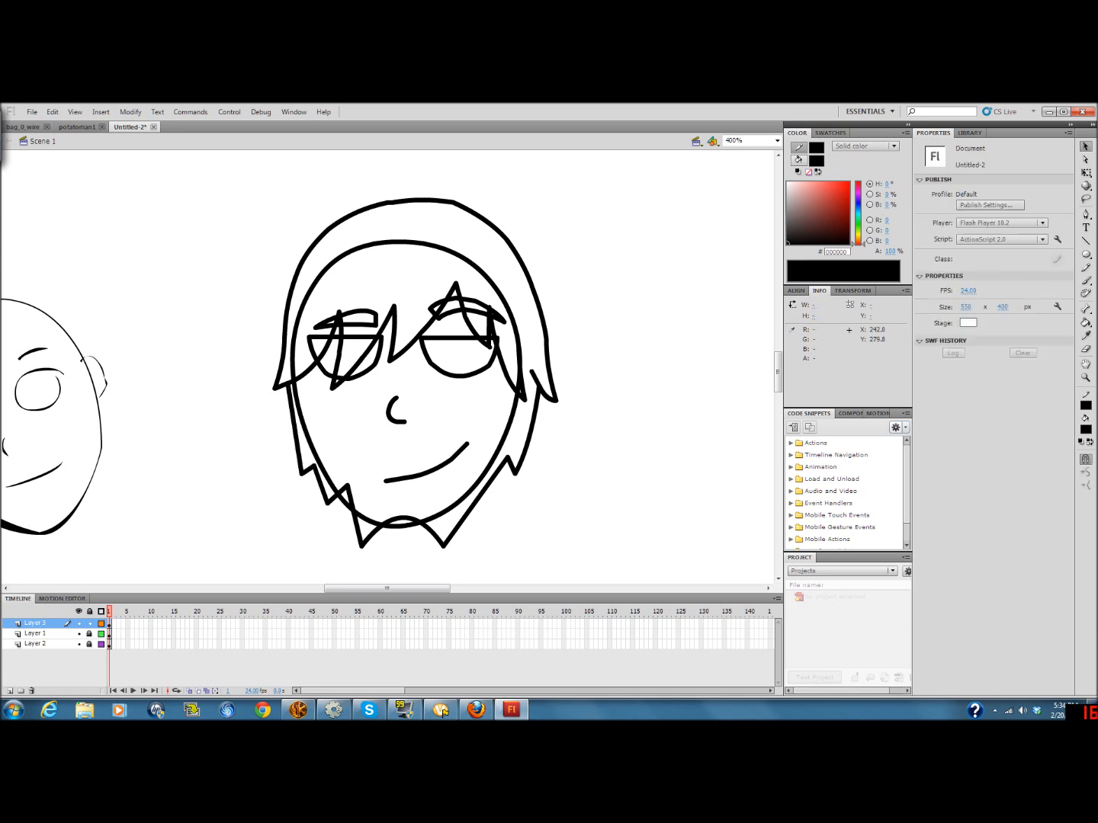
scroll(309, 489, up, 3)
scroll(312, 488, down, 3)
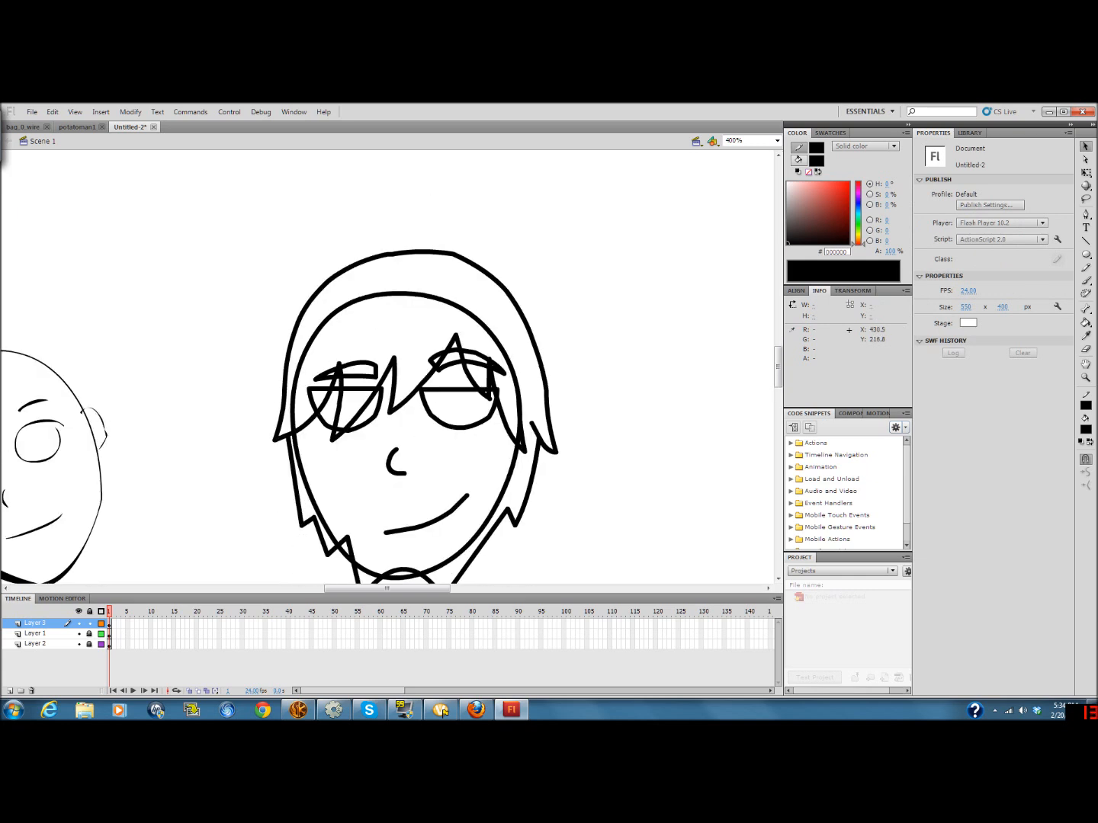
scroll(391, 366, up, 2)
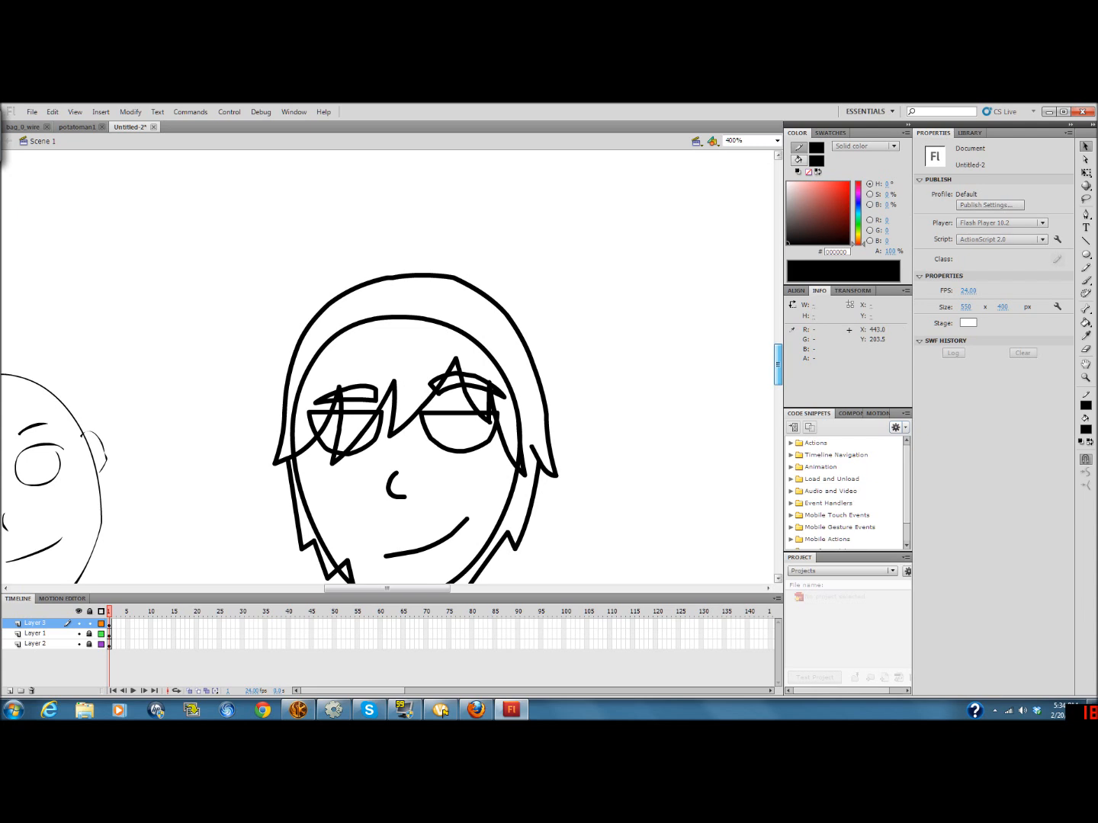
scroll(392, 366, down, 2)
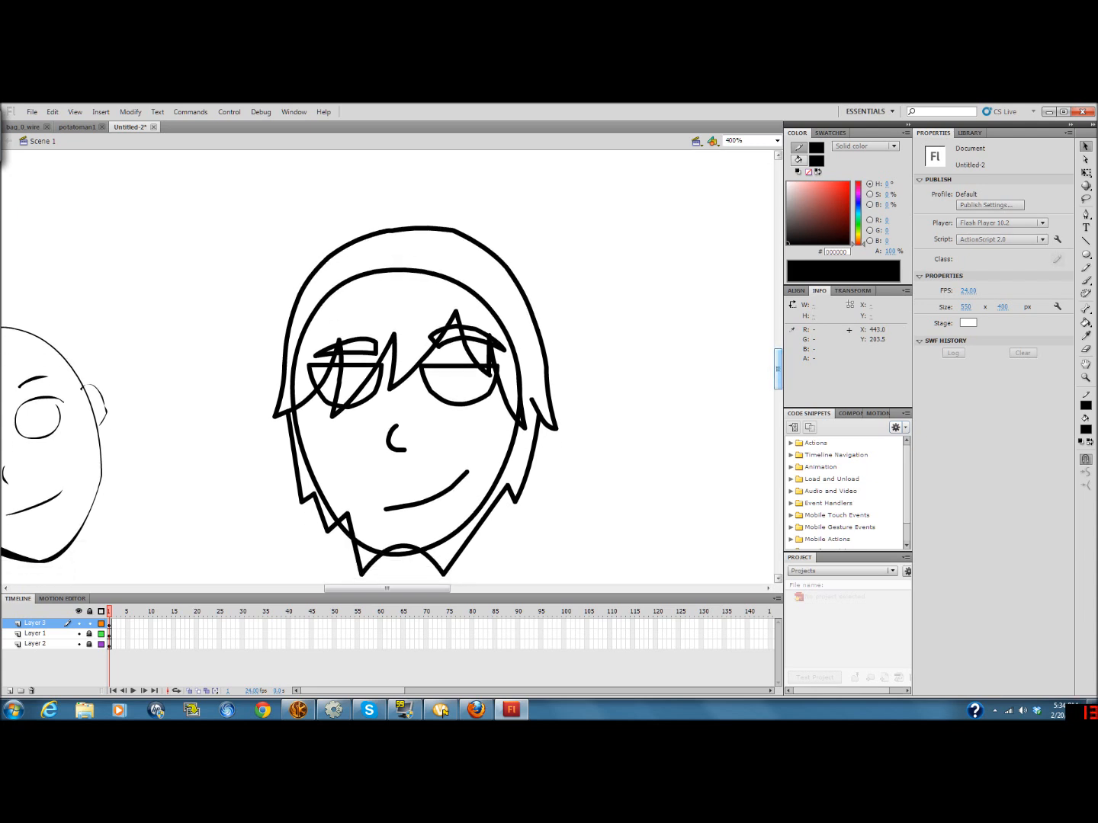
key(n)
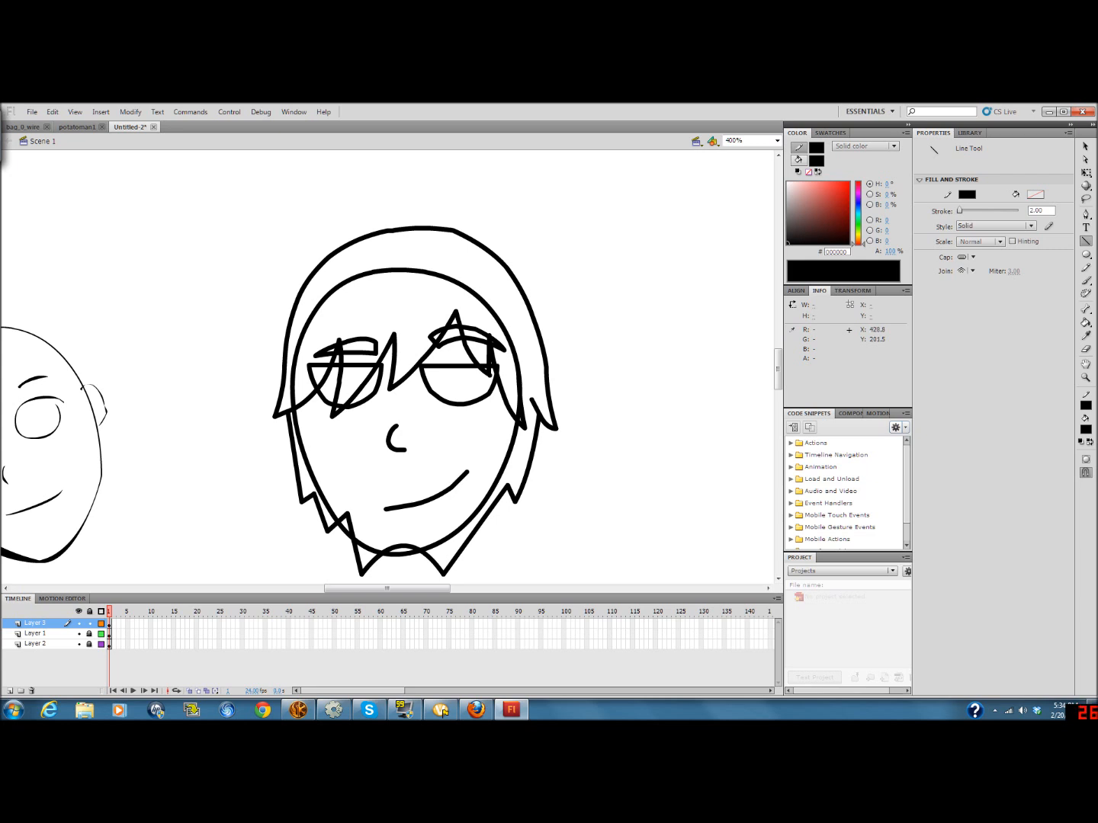
key(v)
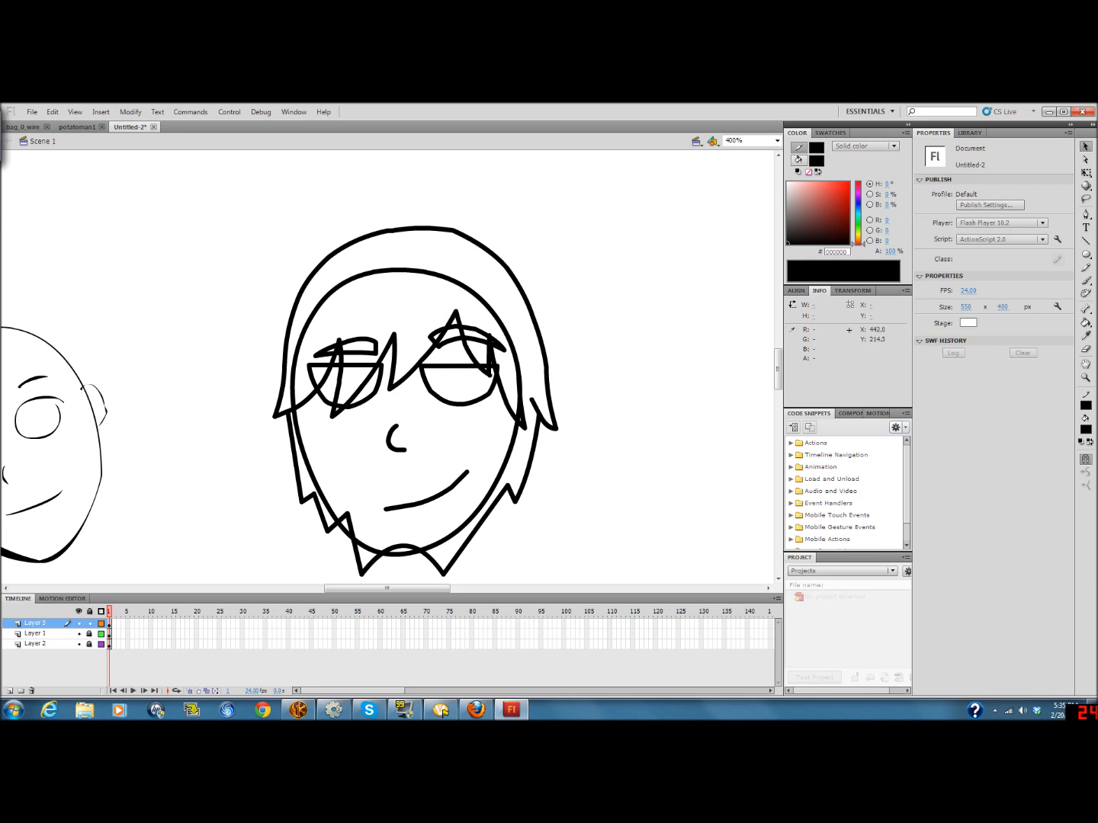
Lock the hair on Layer 3, unlock Layer 1 and make Layer 1's first frame active for drawing
click(89, 624)
click(80, 634)
click(79, 633)
click(90, 634)
key(n)
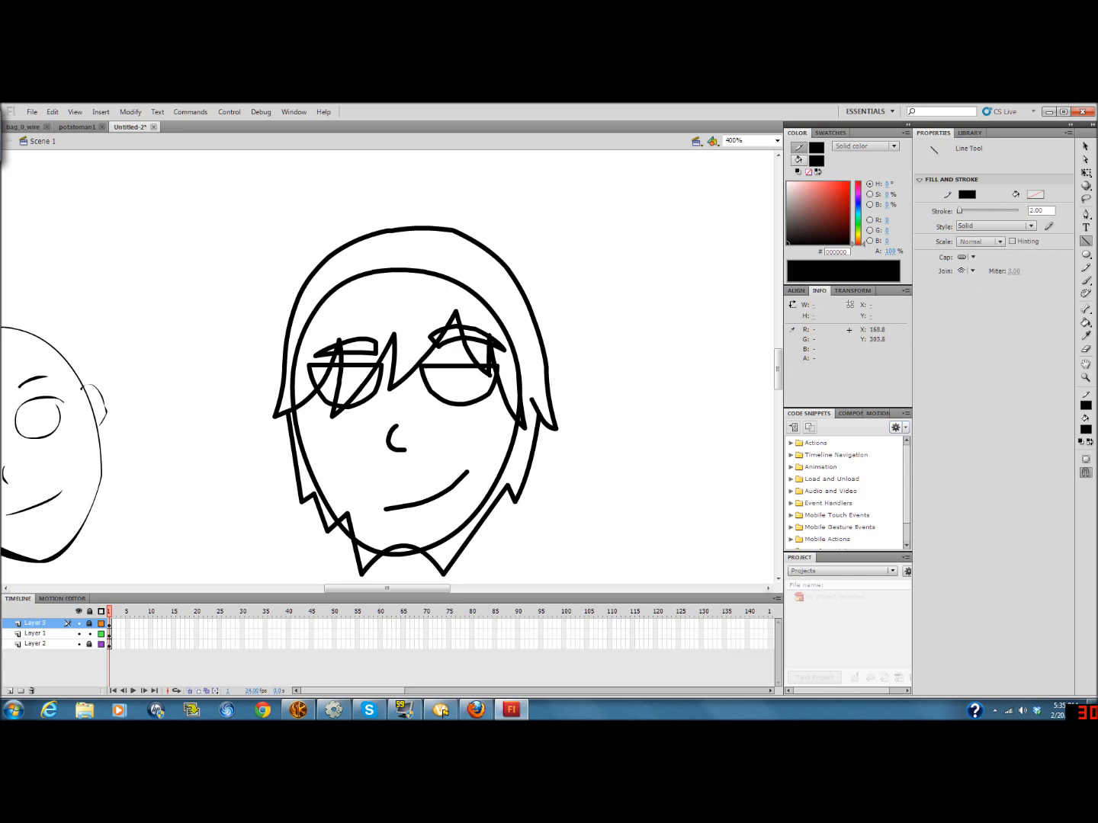
click(110, 634)
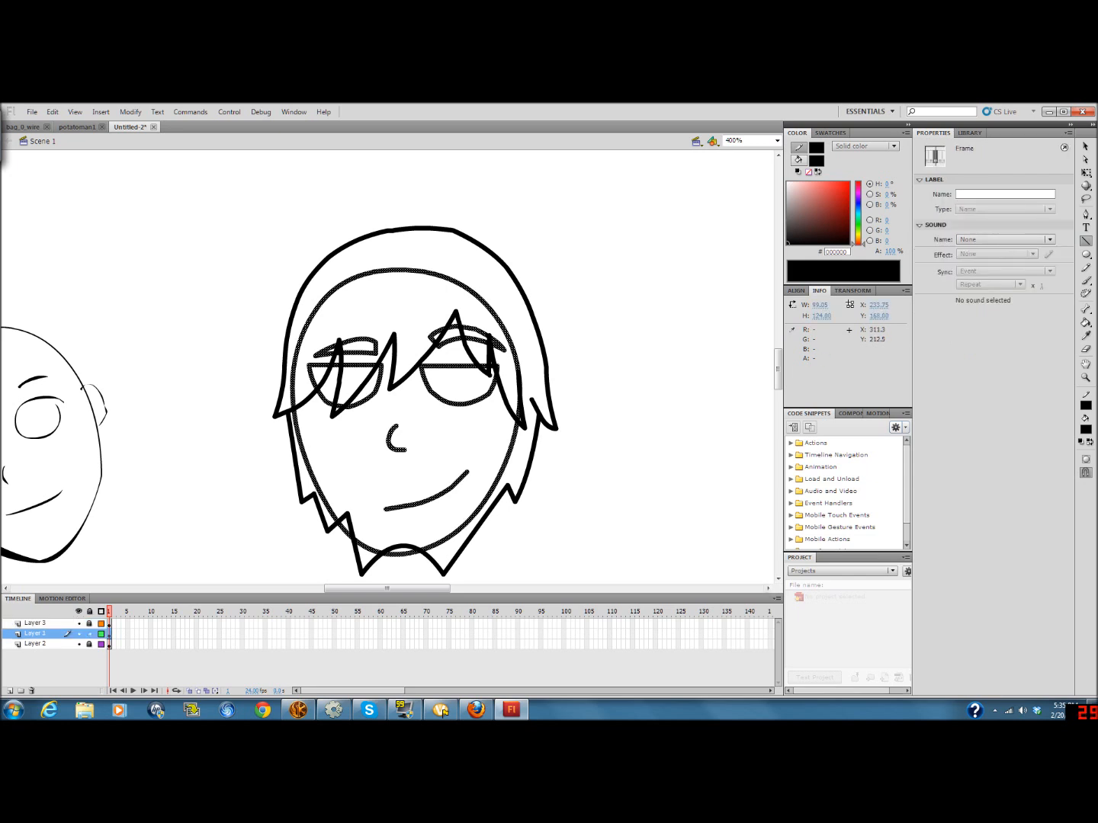
mouse_move(472, 366)
mouse_down()
mouse_move(457, 382)
mouse_move(437, 367)
mouse_up()
drag(365, 366, 362, 376)
drag(362, 375, 338, 381)
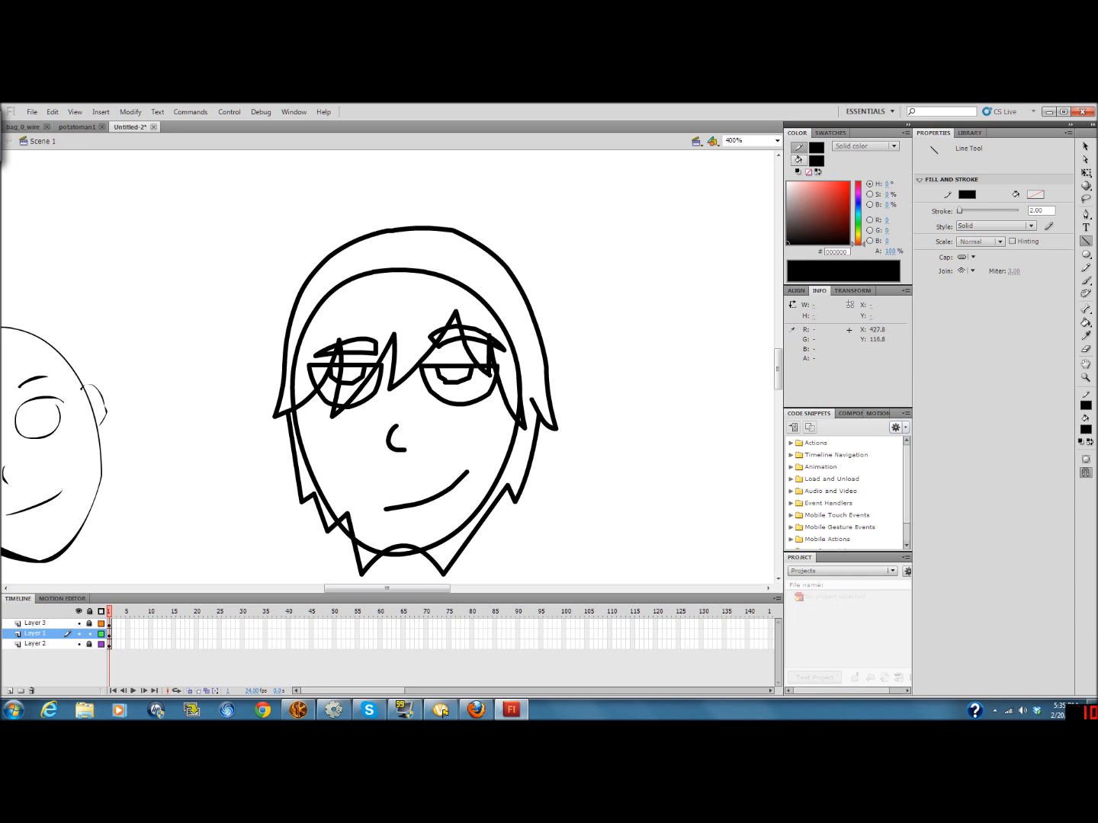
key(v)
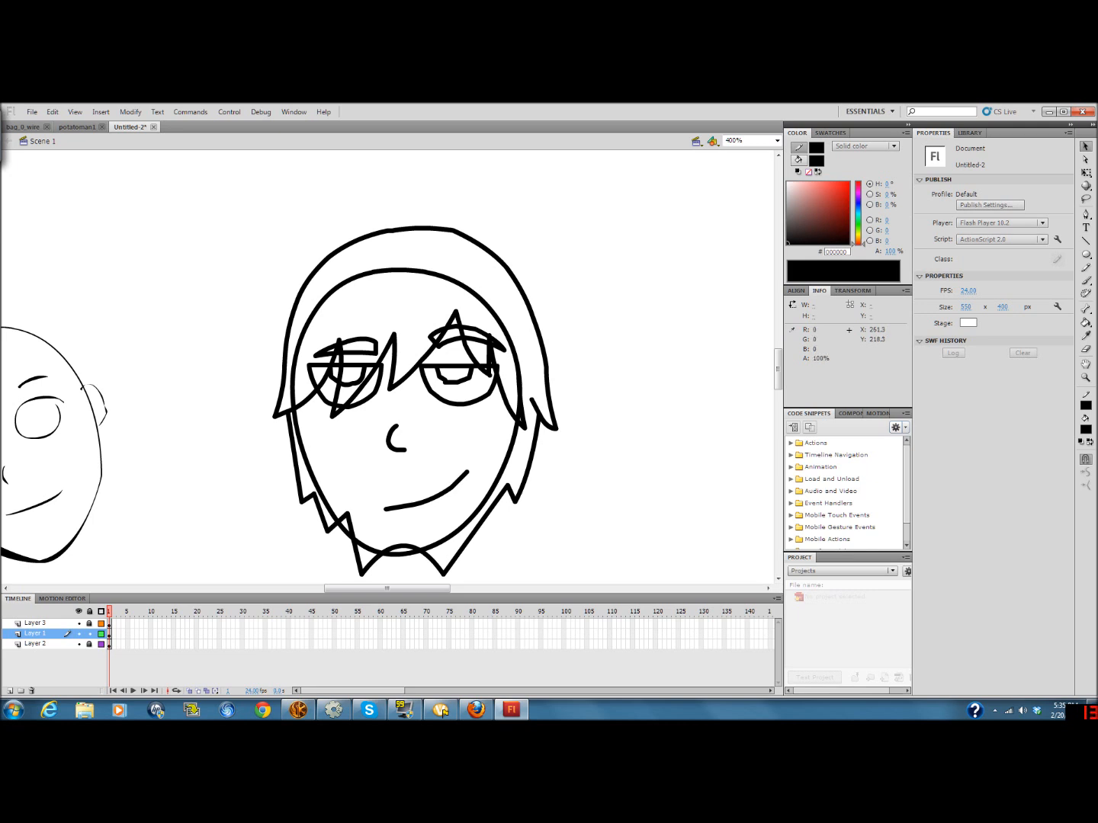
drag(351, 384, 349, 385)
key(ctrl+z)
key(ctrl+z)
key(ctrl+z)
key(ctrl+z)
key(ctrl+z)
key(ctrl+z)
key(ctrl+z)
key(ctrl+z)
key(ctrl+z)
Draw a circle about 23.5 px wide in the empty area beside the head and delete its black fill
click(1086, 255)
drag(714, 465, 658, 411)
key(v)
click(681, 431)
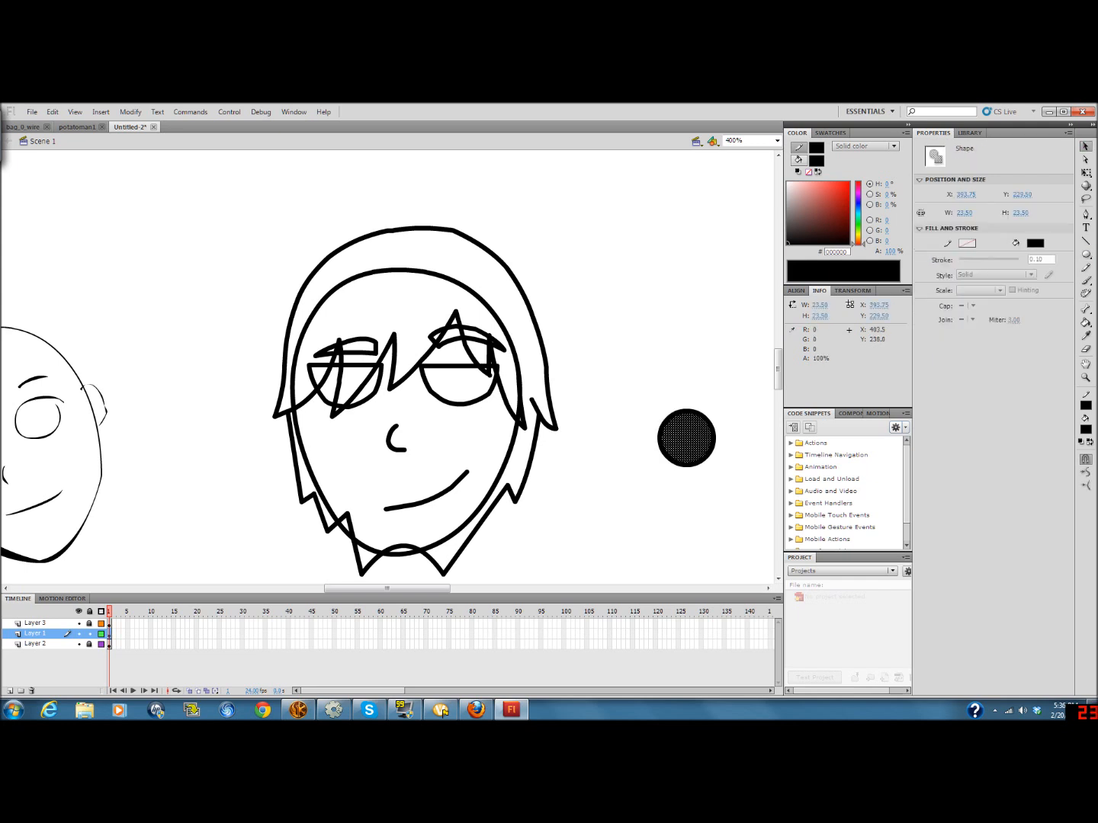
key(Delete)
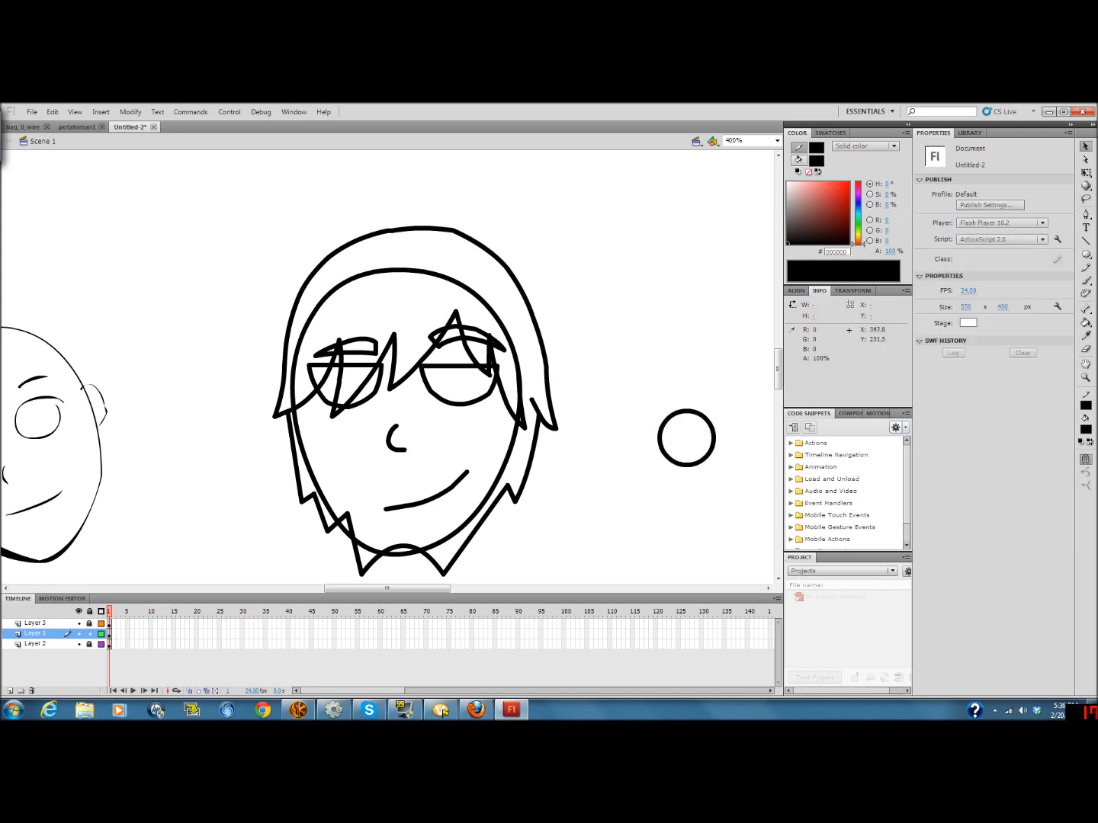
Scale the circle outline down to about 16 px and place it on the right eye as the iris
click(668, 411)
key(q)
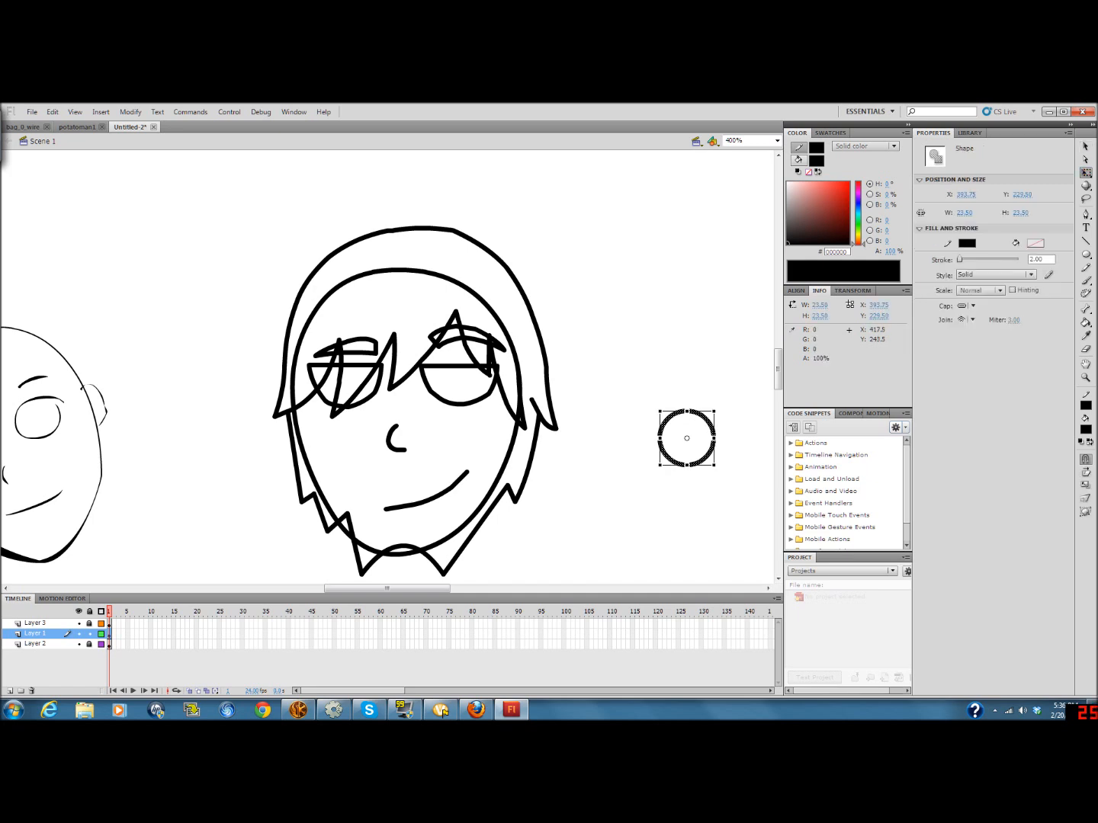
drag(715, 467, 443, 380)
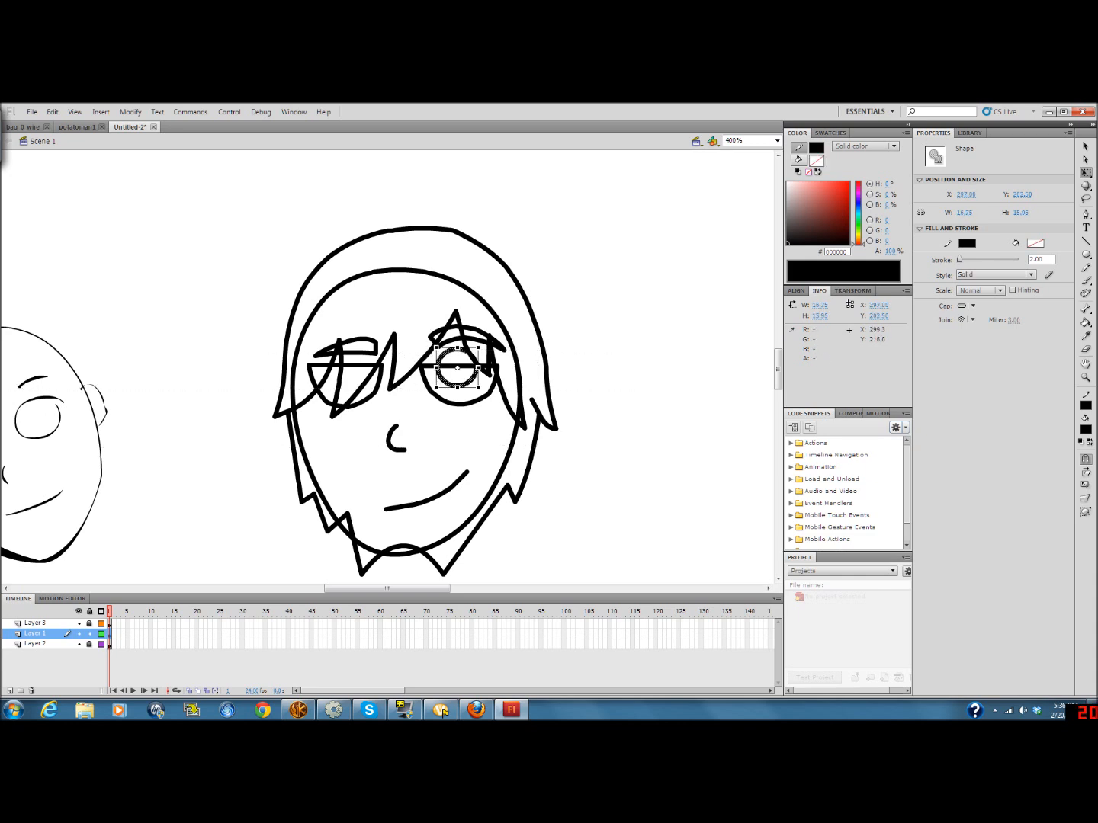
click(728, 436)
Copy the right eye's iris circle, paste it and place the duplicate on the left eye
right_click(657, 423)
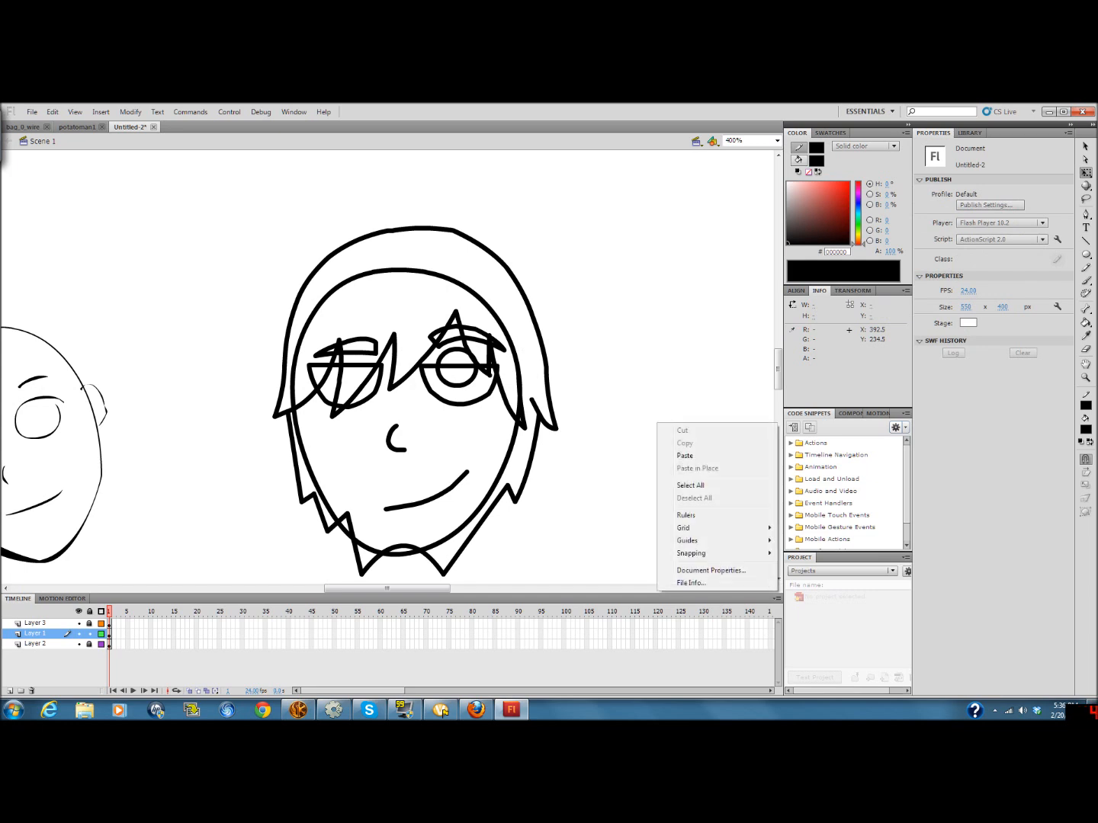
click(602, 410)
double_click(473, 381)
click(595, 398)
click(444, 373)
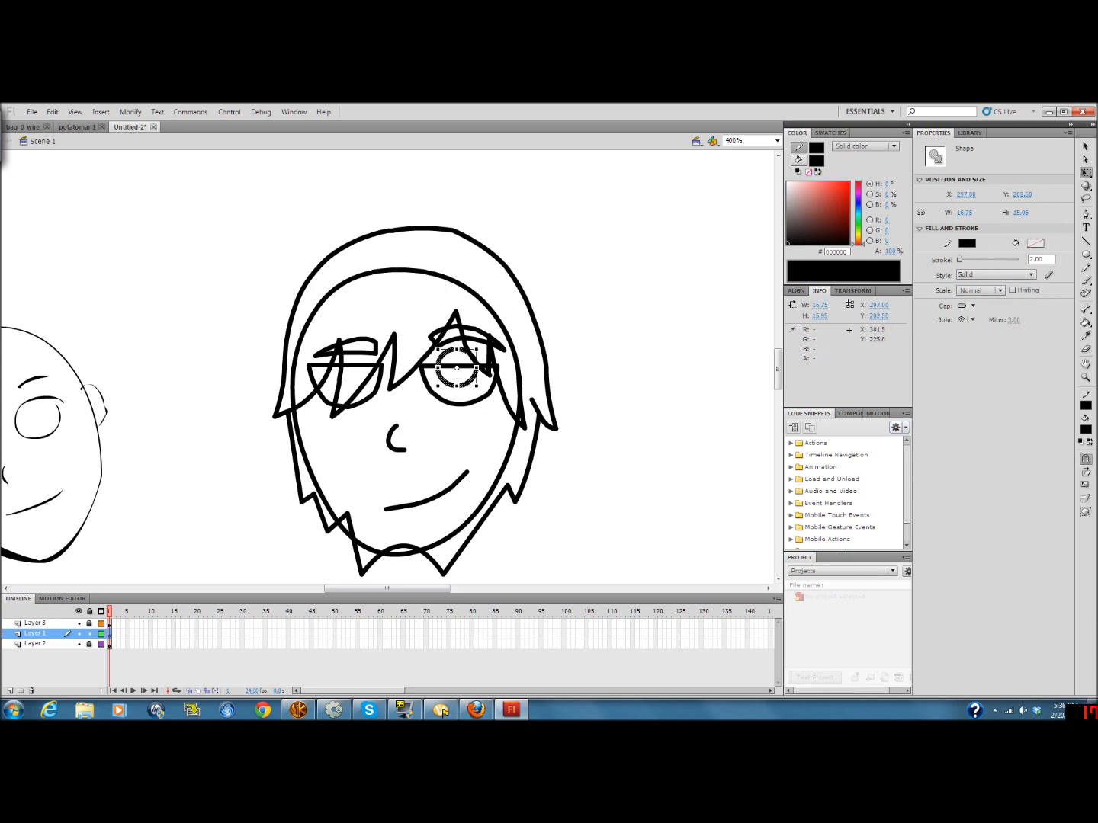
right_click(632, 401)
click(469, 380)
shift+click(460, 351)
right_click(460, 351)
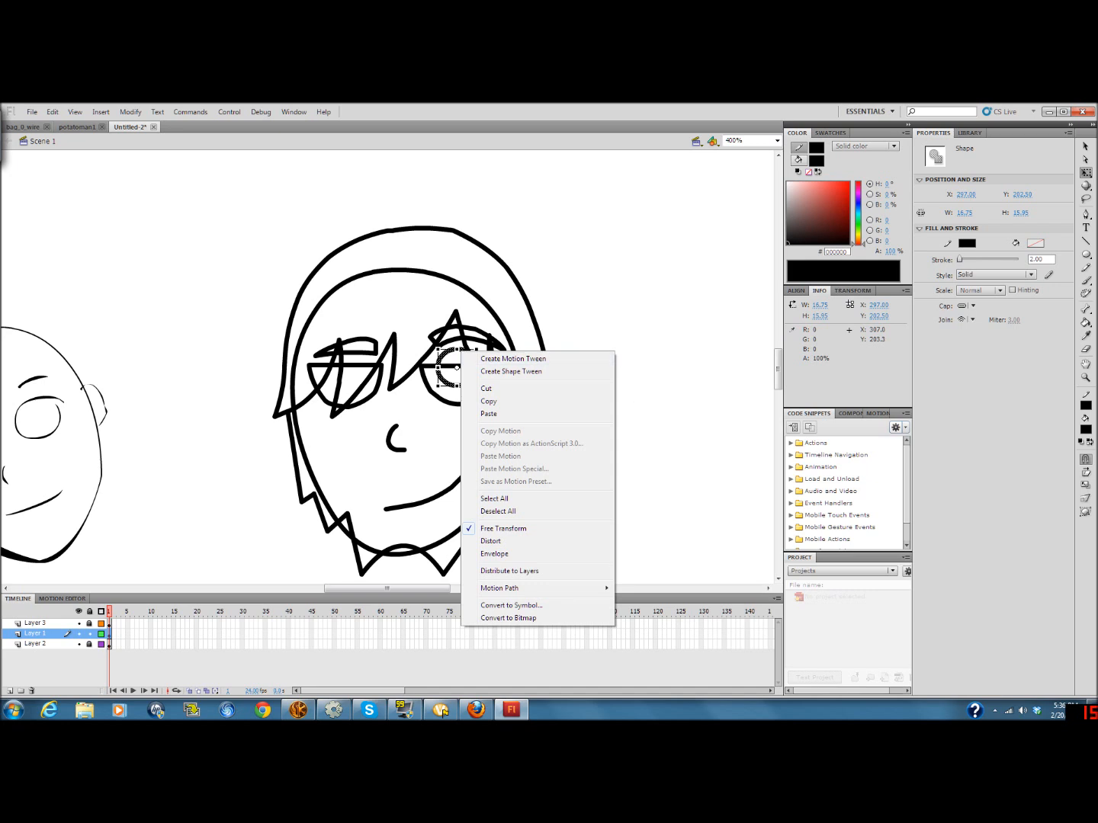
click(485, 388)
right_click(645, 393)
click(663, 427)
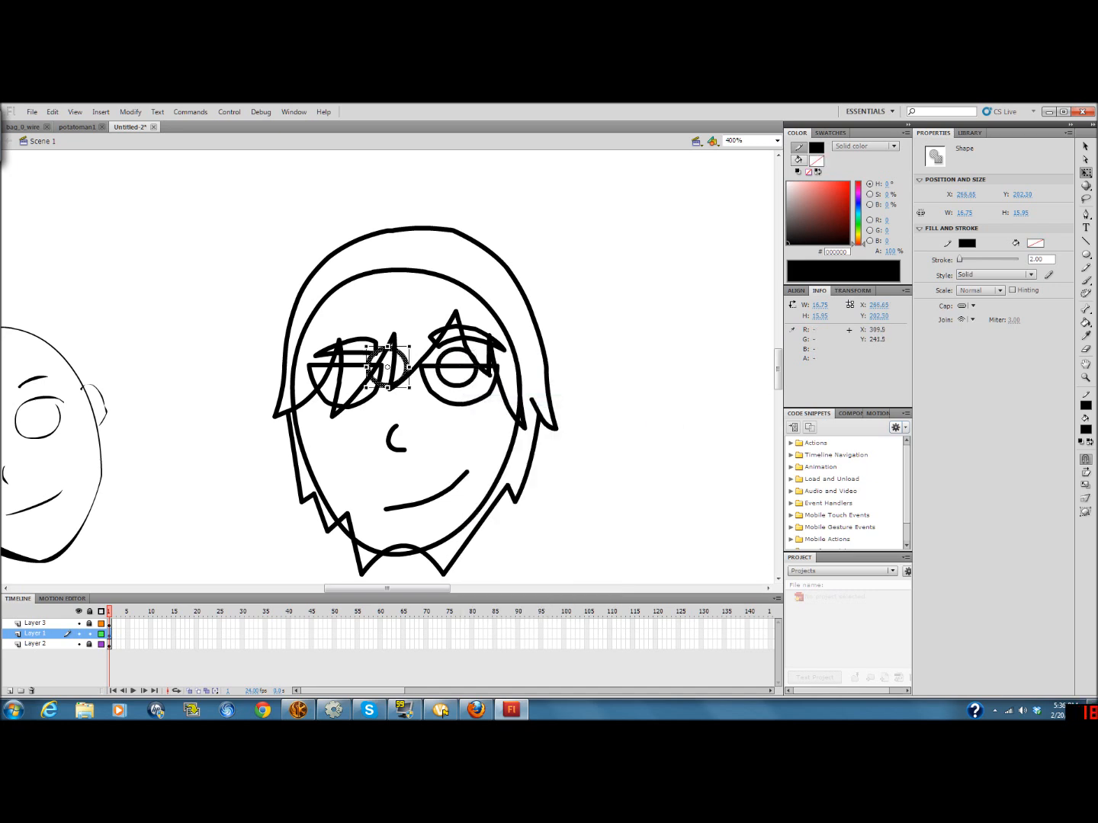
drag(401, 389, 356, 384)
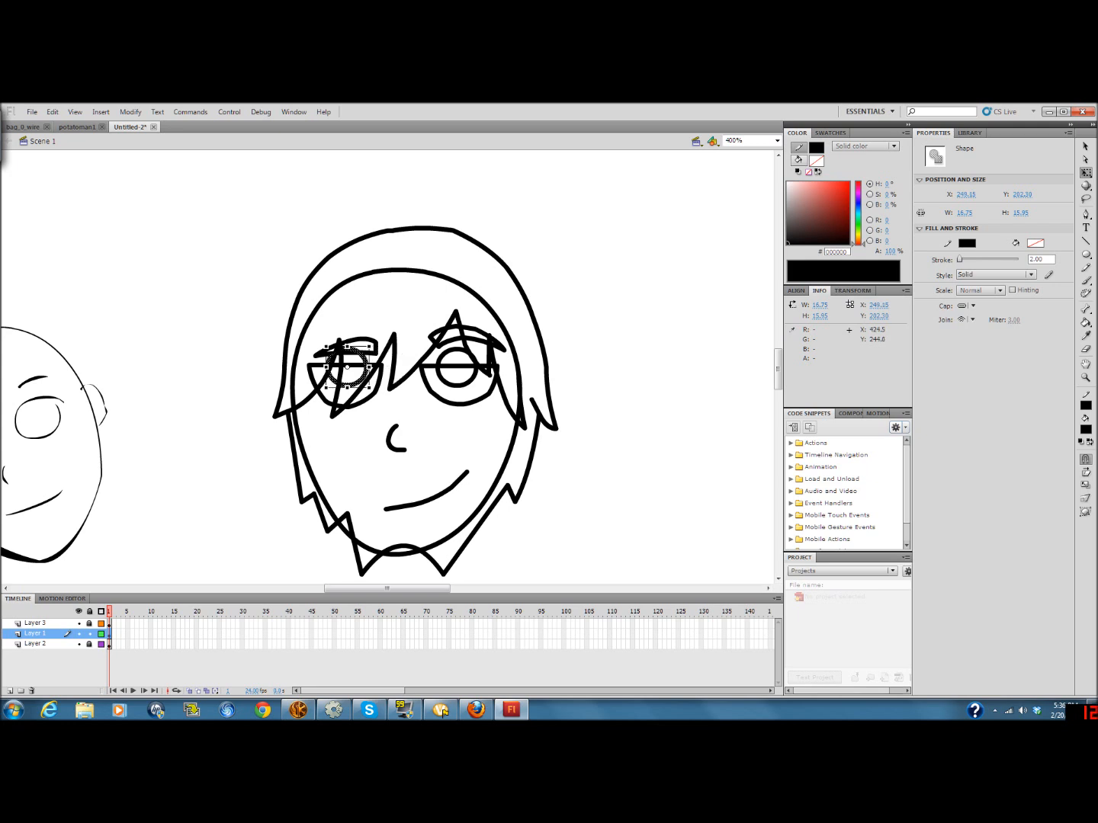
click(717, 445)
Delete the parts of both iris circles above the straight eyelid lines, leaving half circles
click(364, 357)
key(Delete)
click(349, 347)
key(Delete)
click(331, 358)
key(Delete)
click(456, 350)
key(Delete)
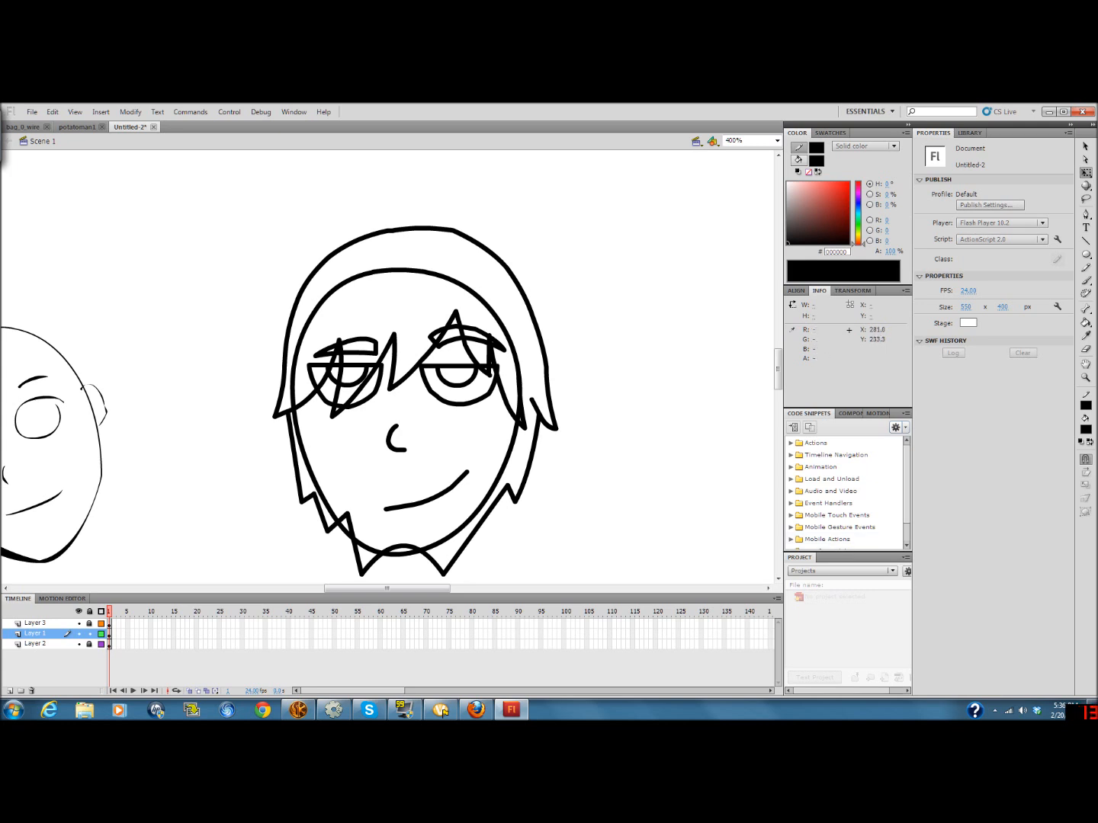
mouse_move(402, 412)
mouse_down()
mouse_move(491, 305)
mouse_move(504, 332)
mouse_up()
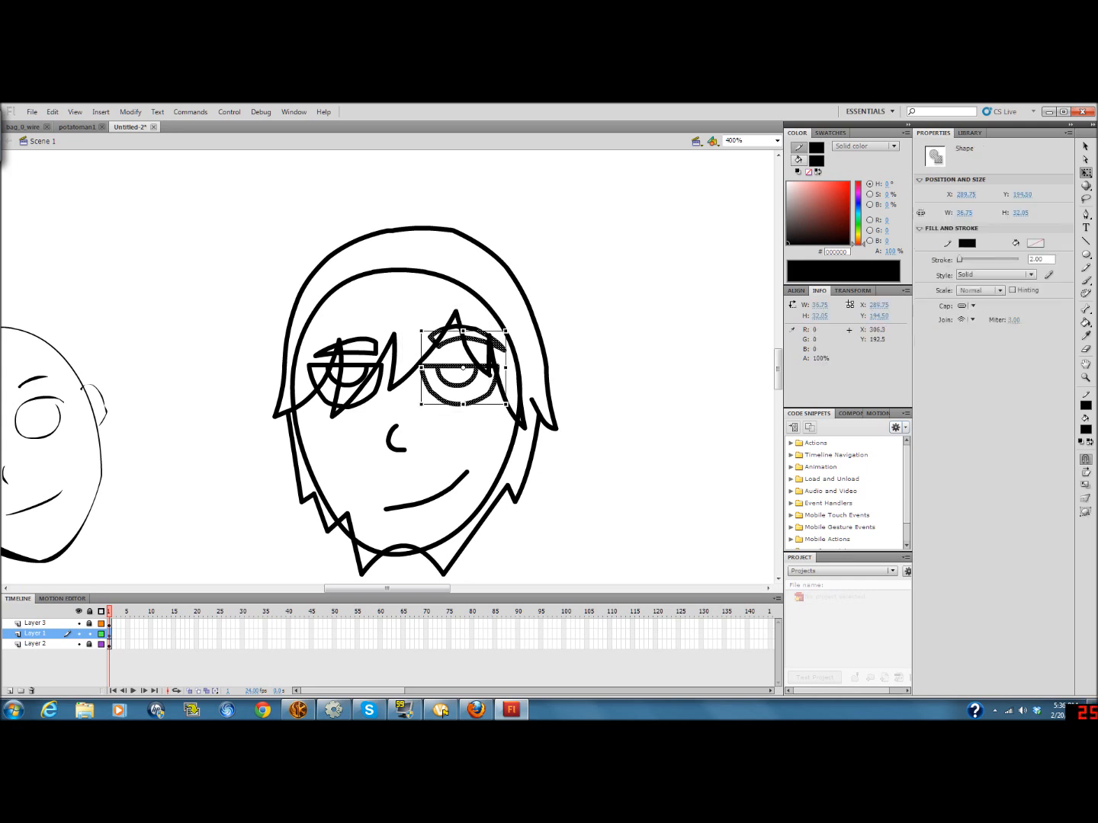
click(587, 328)
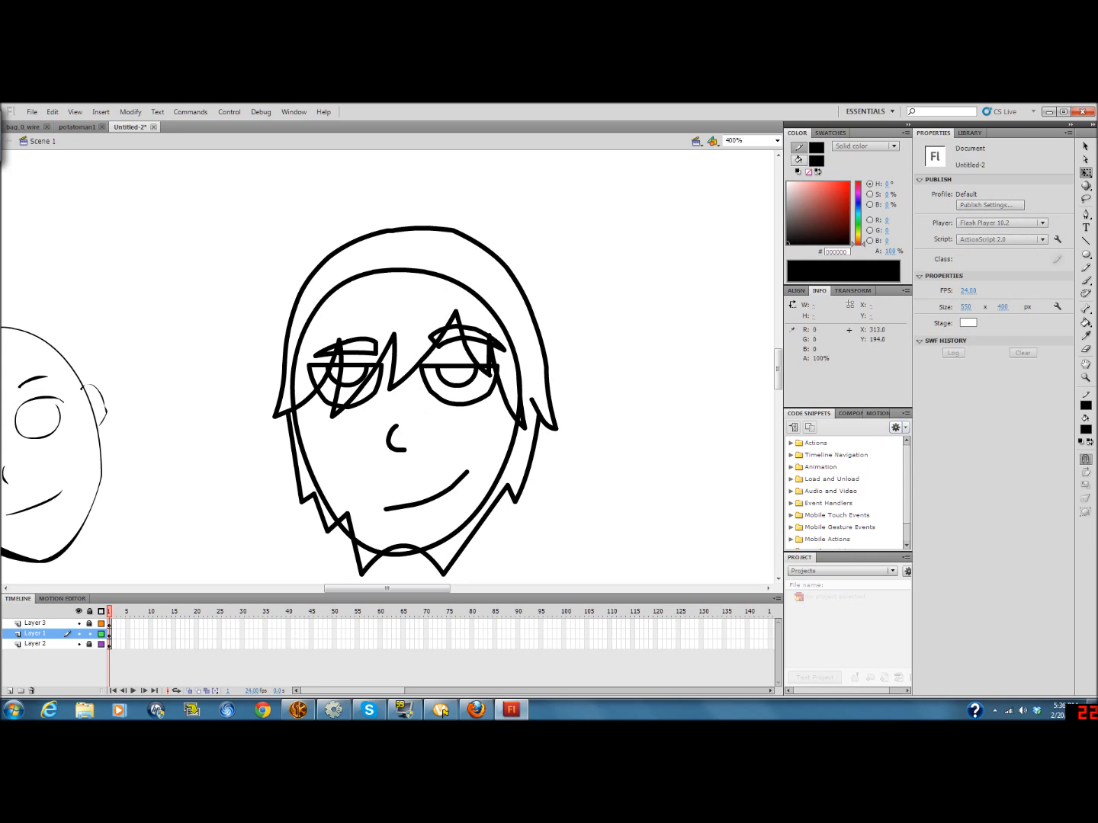
double_click(475, 330)
double_click(467, 366)
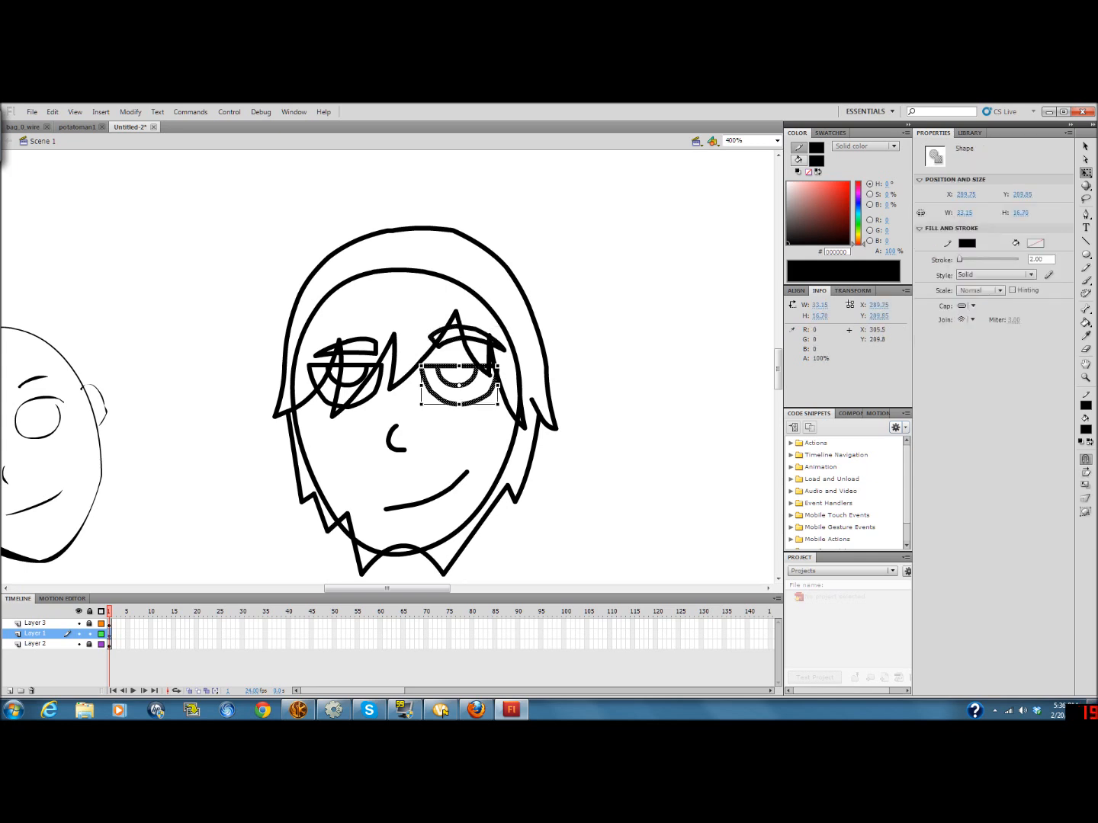
shift+double_click(473, 339)
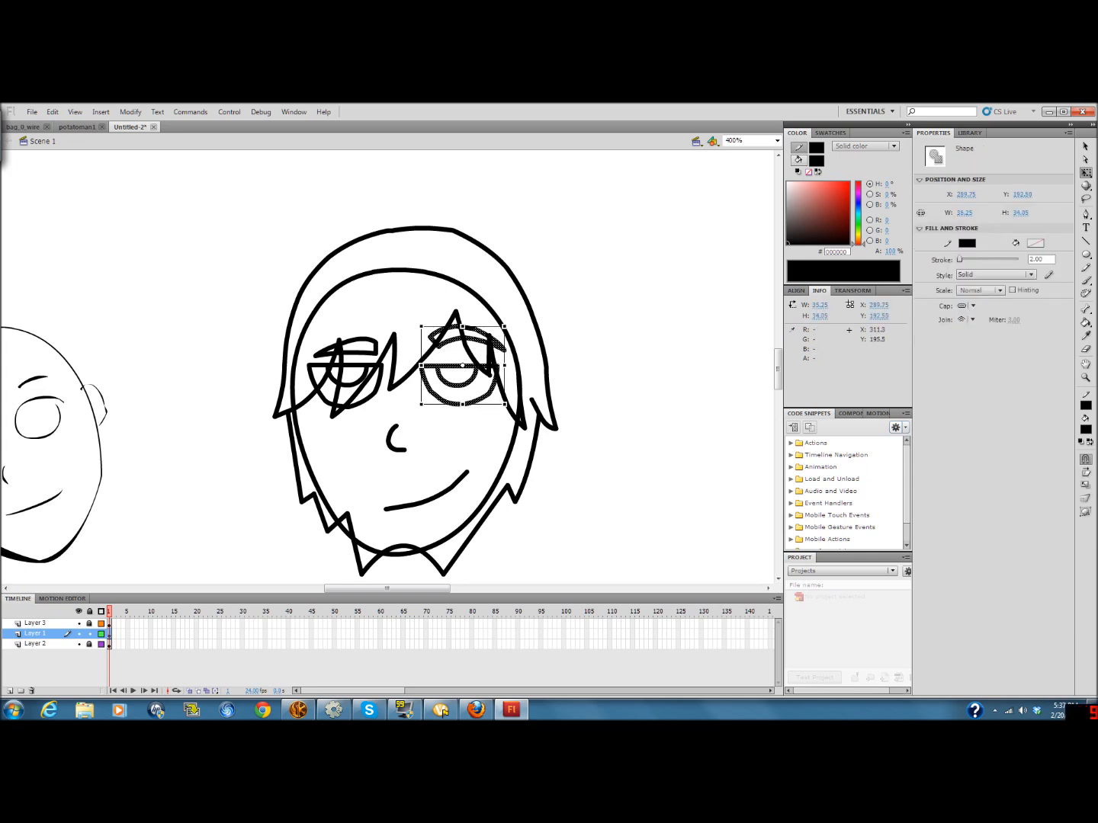
drag(475, 340, 477, 349)
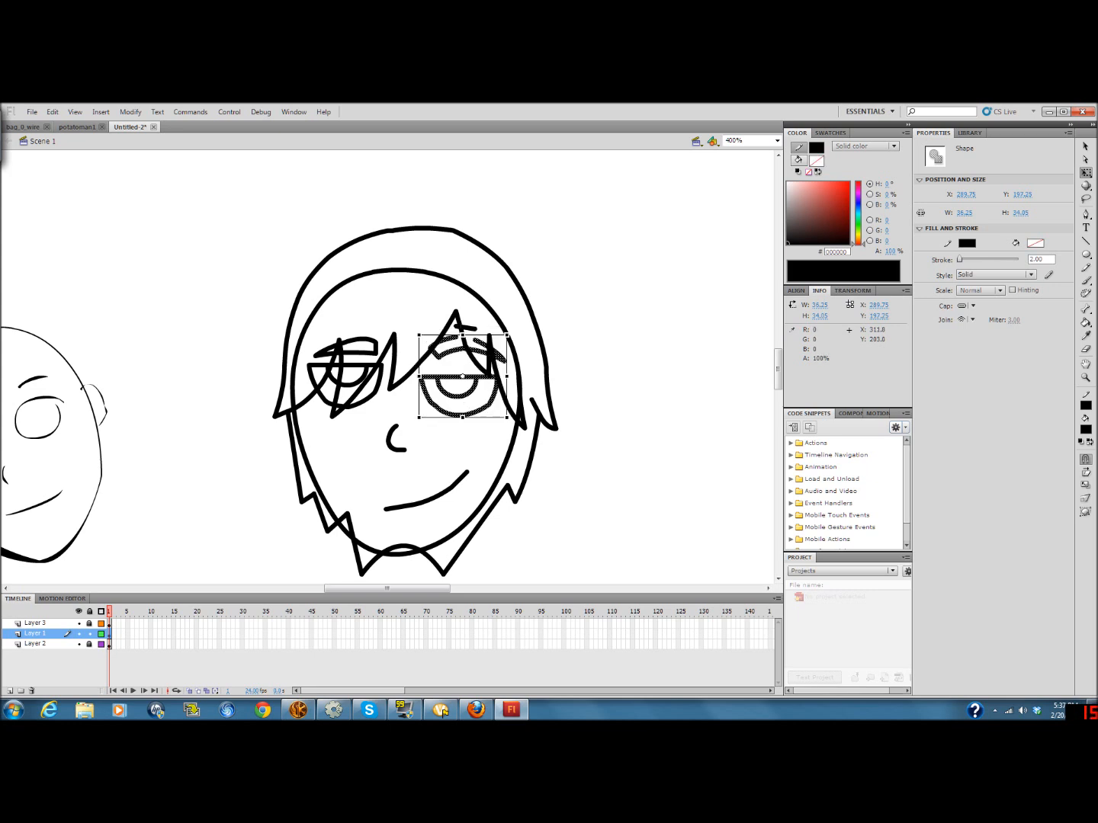
key(ctrl+z)
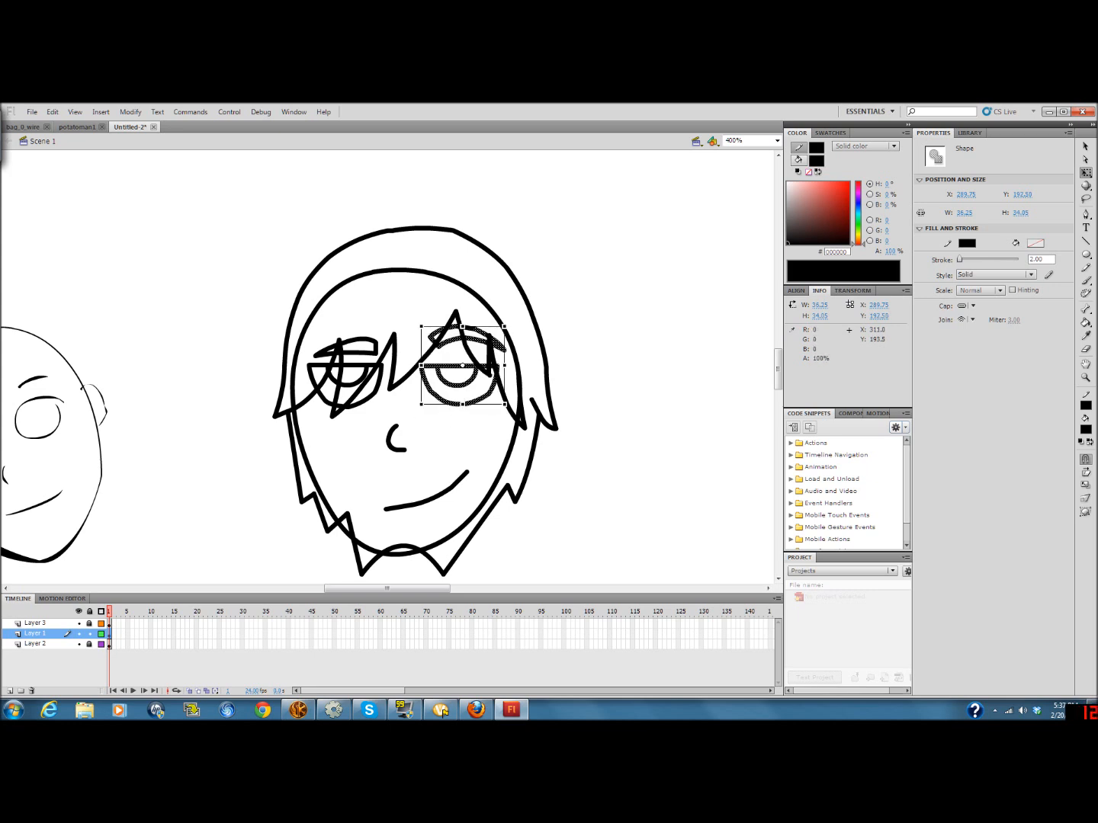
click(472, 333)
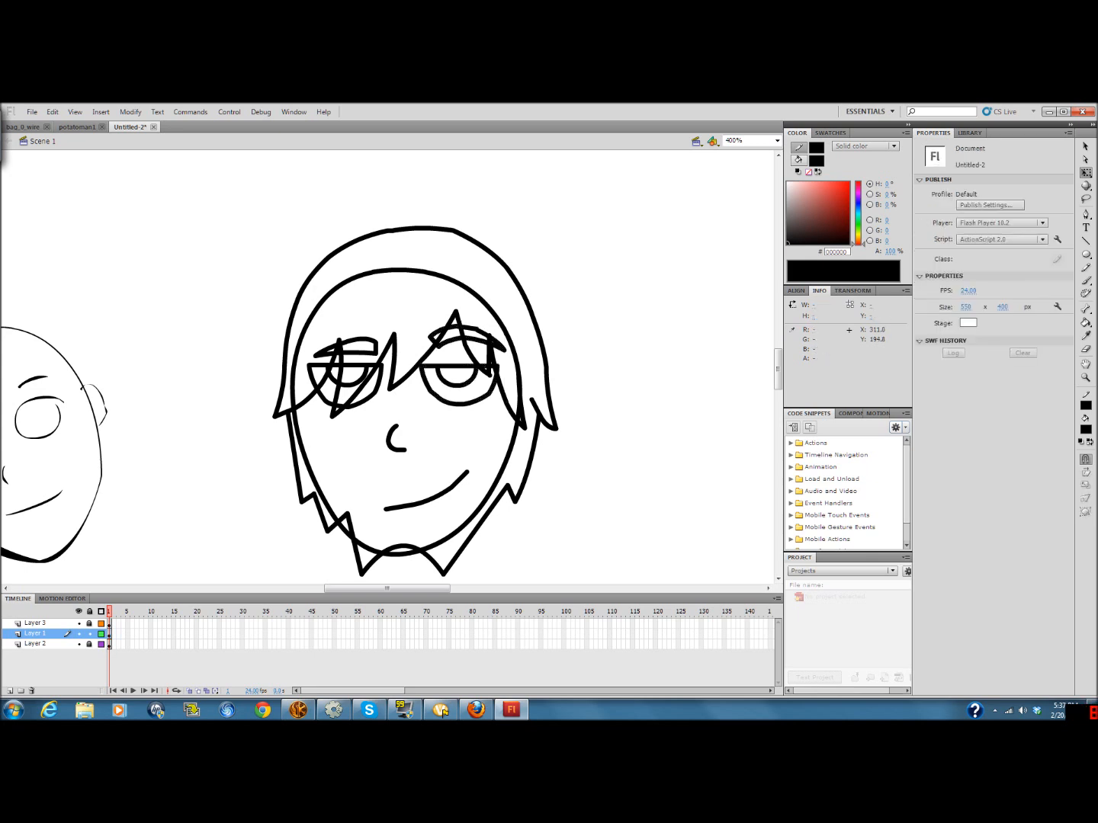
Move the right eye with its eyebrow and the left eye with its eyebrow down about 5 px each
click(465, 328)
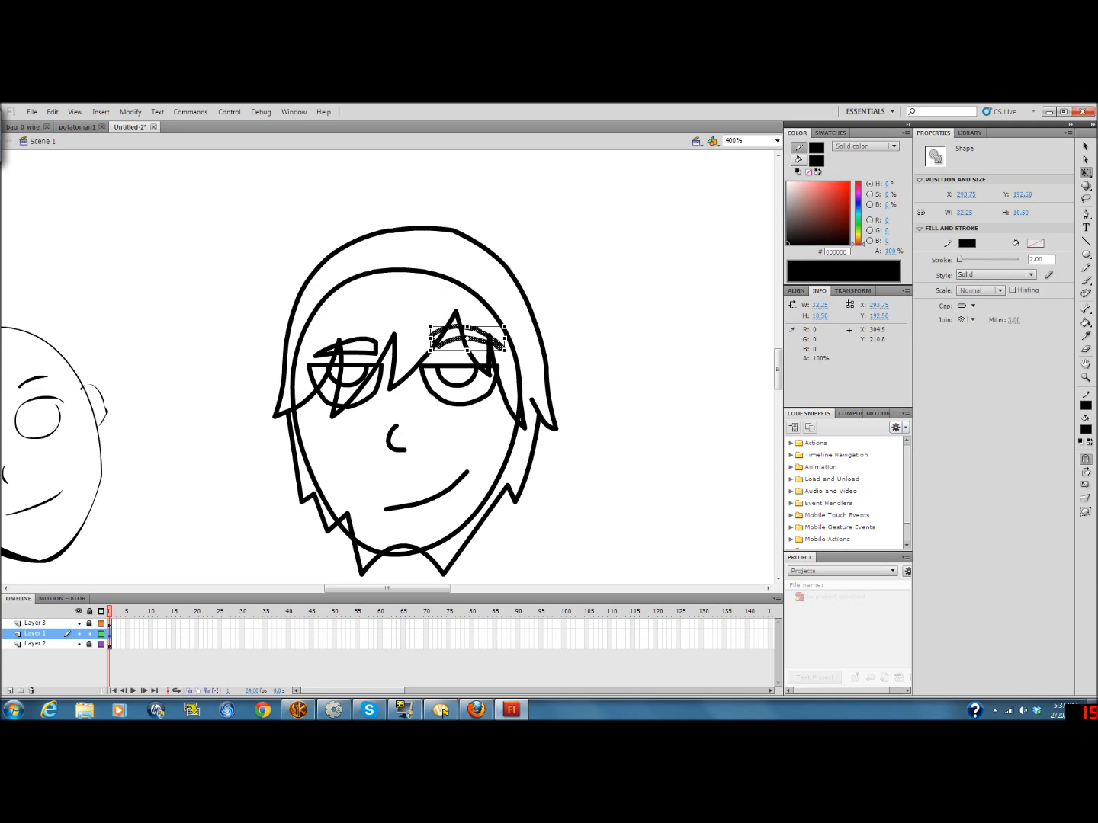
double_click(455, 366)
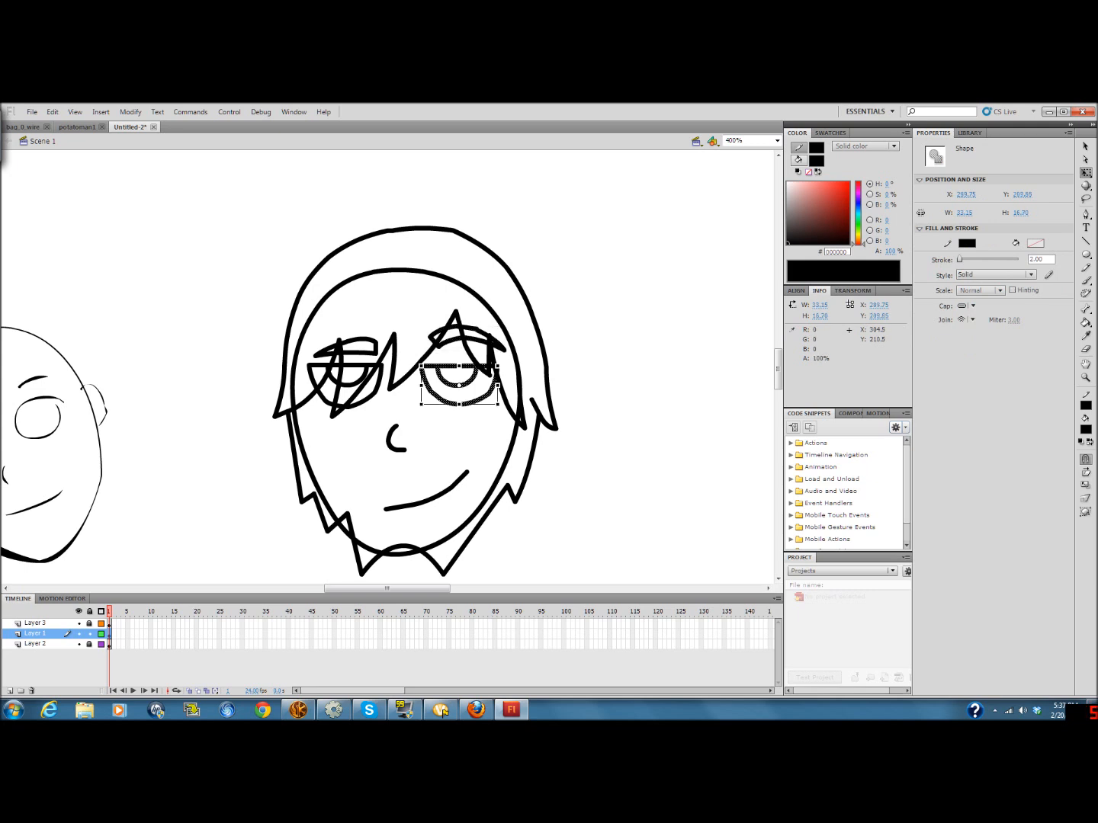
shift+click(438, 337)
drag(457, 337, 456, 350)
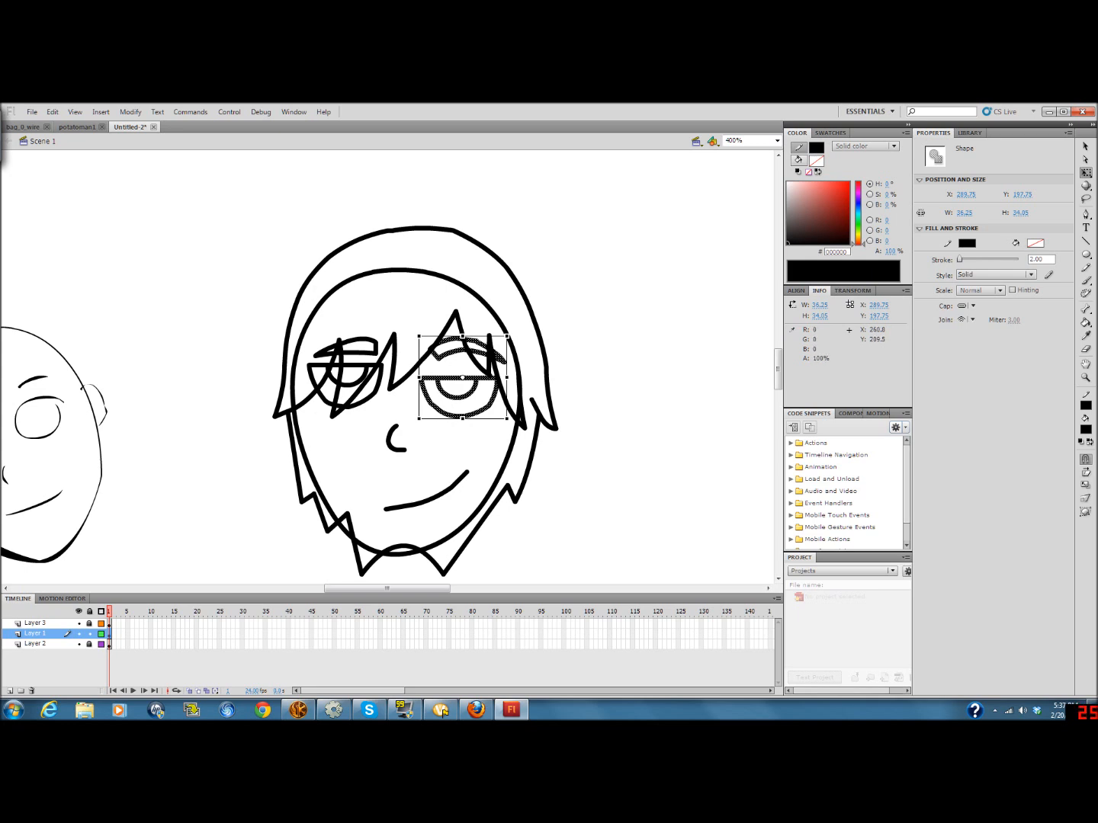
double_click(346, 365)
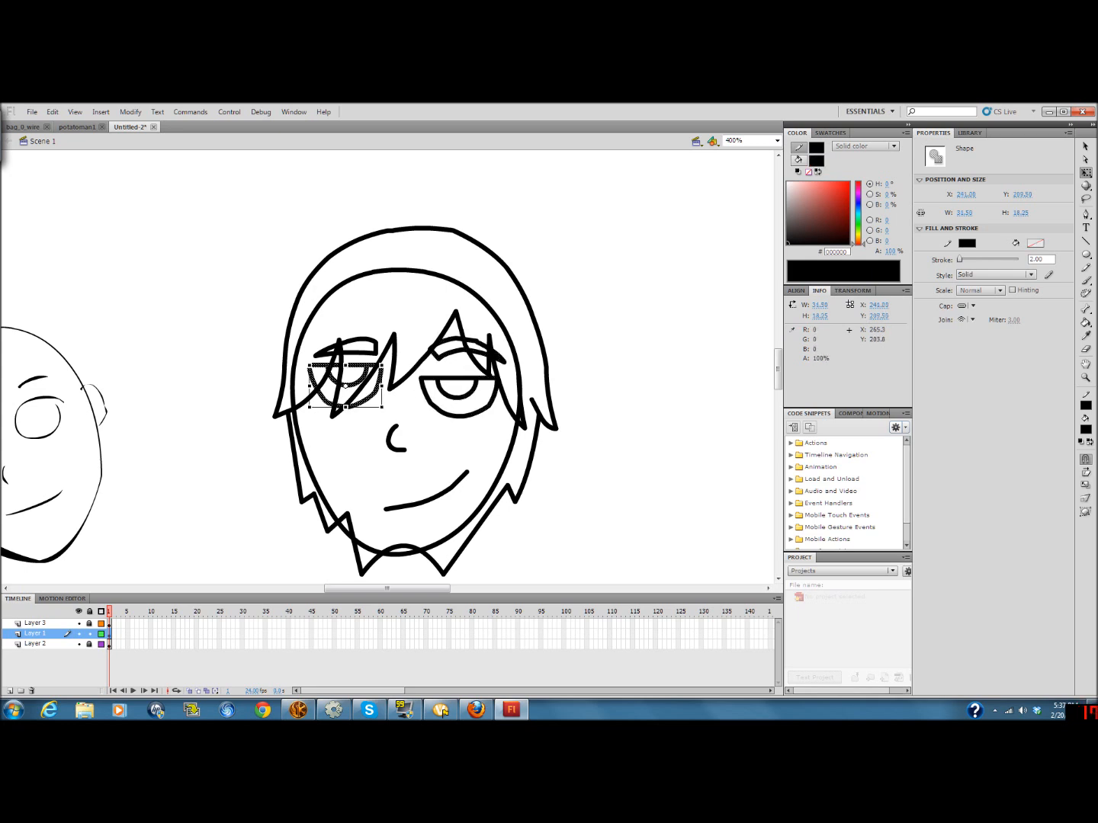
shift+click(362, 356)
drag(361, 357, 362, 369)
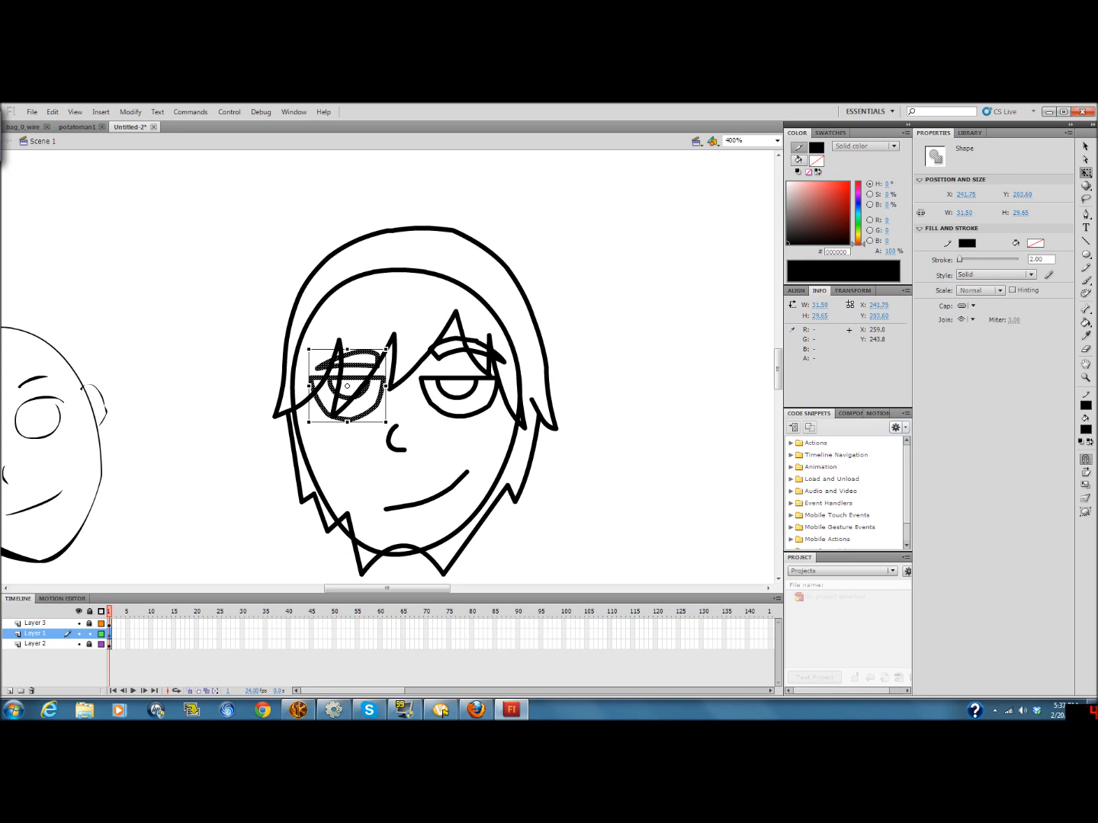
Rotate the nose curve about 90 degrees clockwise so it opens downward and nudge it slightly to the right
mouse_move(371, 469)
mouse_down()
mouse_move(406, 417)
mouse_move(382, 453)
mouse_up()
click(385, 456)
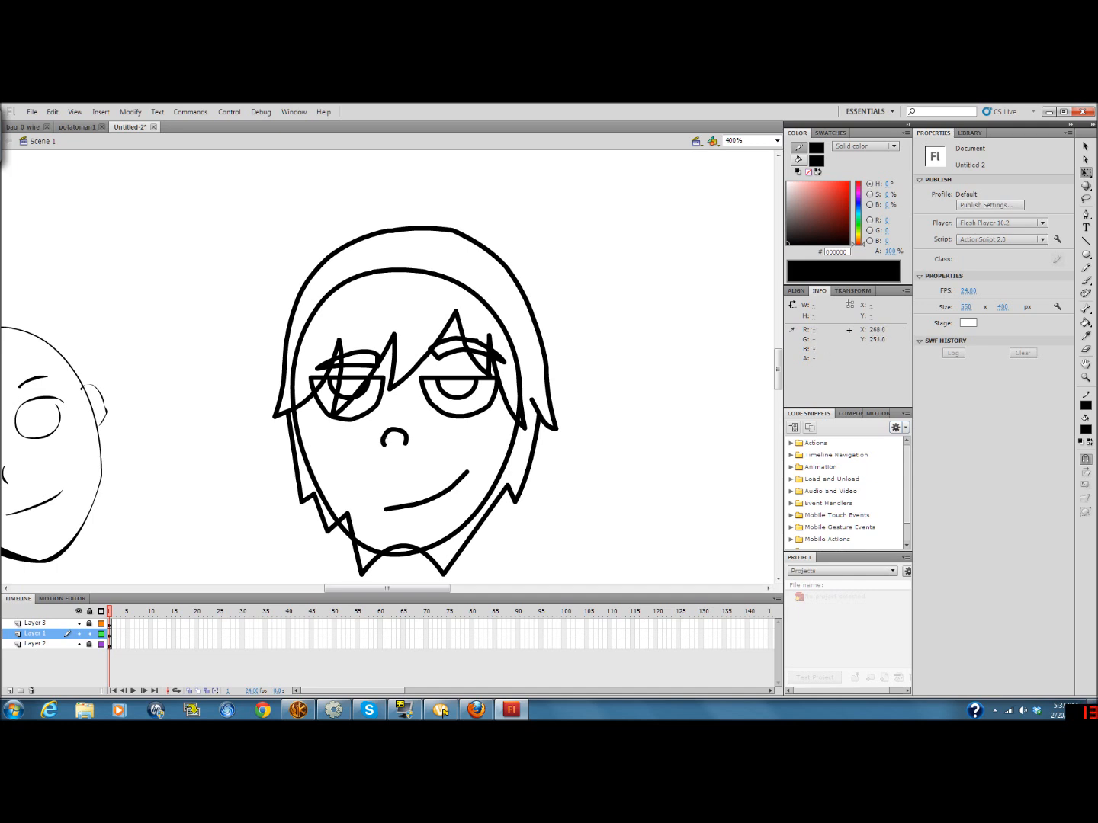
drag(371, 419, 403, 433)
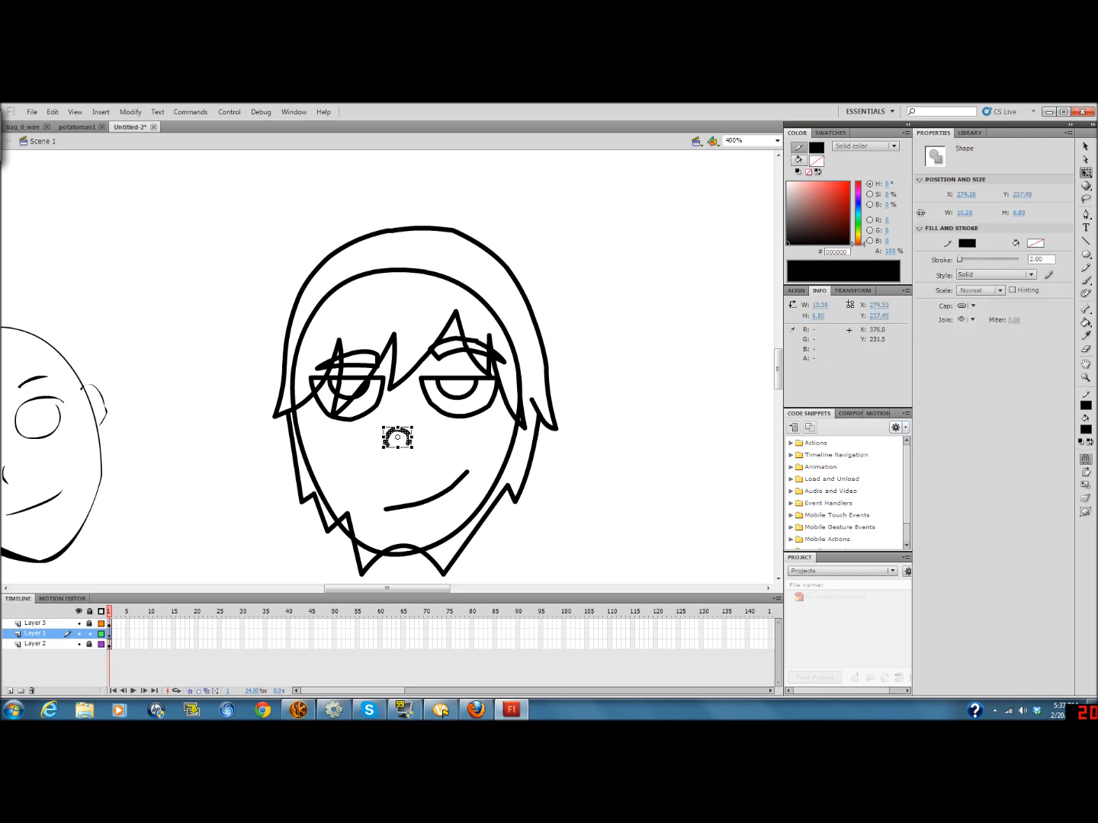
click(571, 407)
Select the mouth curve and set its stroke to 1
mouse_move(374, 525)
mouse_down()
mouse_move(485, 462)
mouse_move(473, 452)
mouse_move(374, 525)
mouse_up()
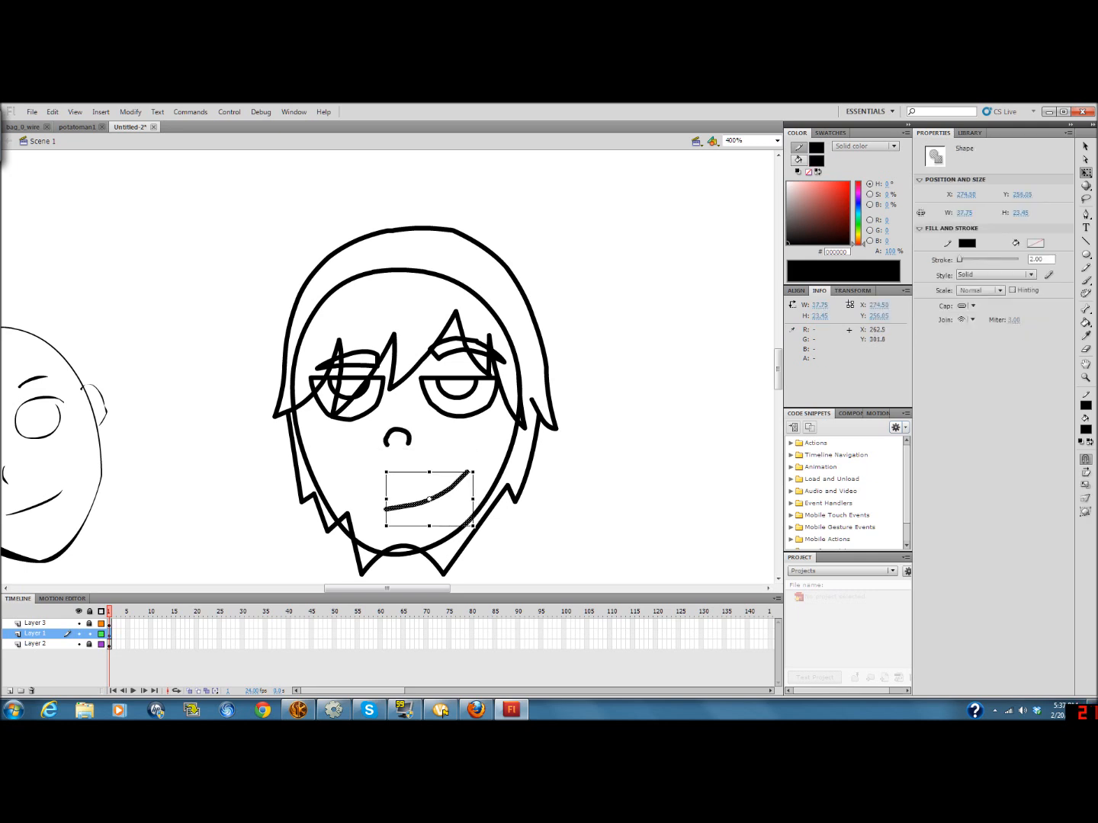
click(256, 579)
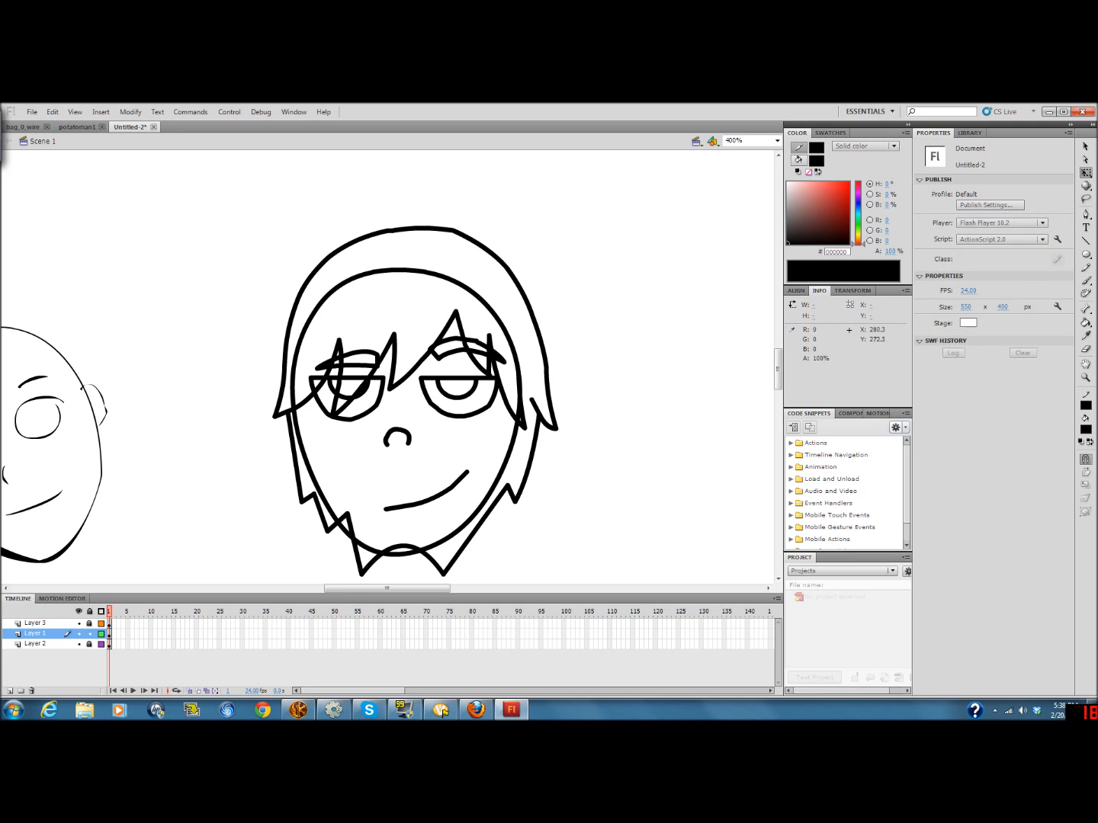
drag(375, 518, 480, 464)
double_click(1038, 259)
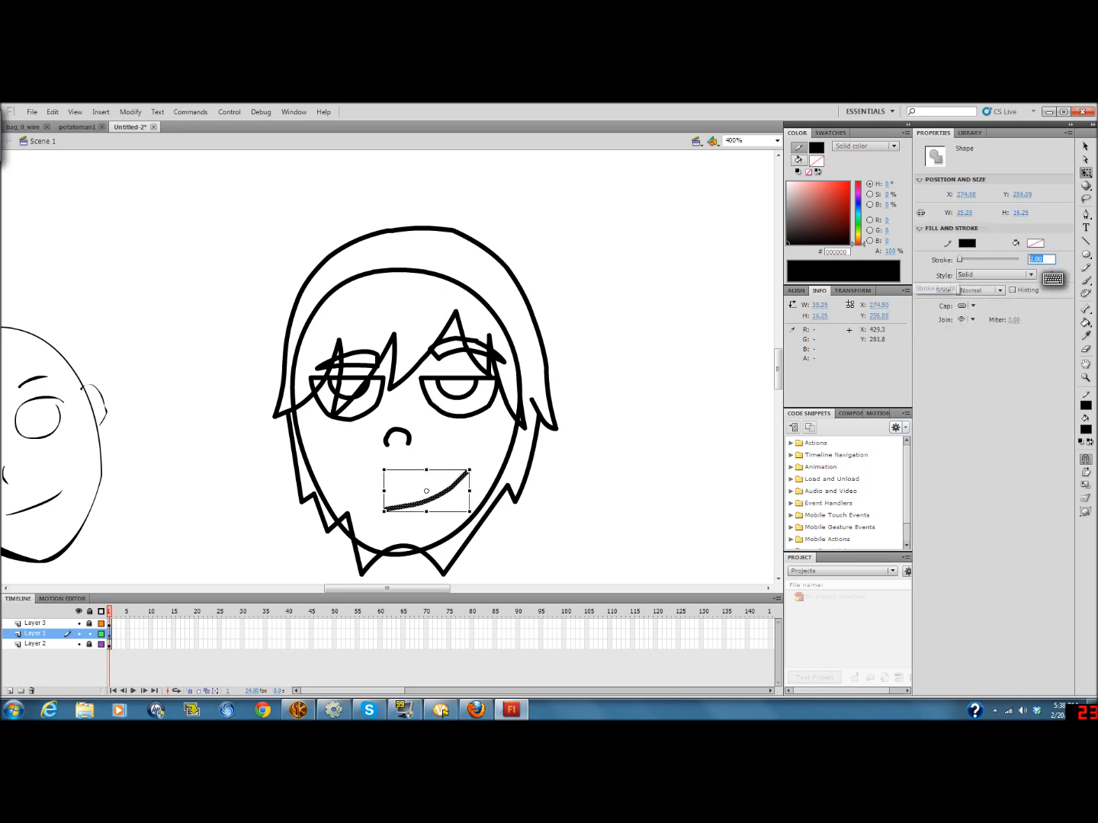
text(1)
click(483, 435)
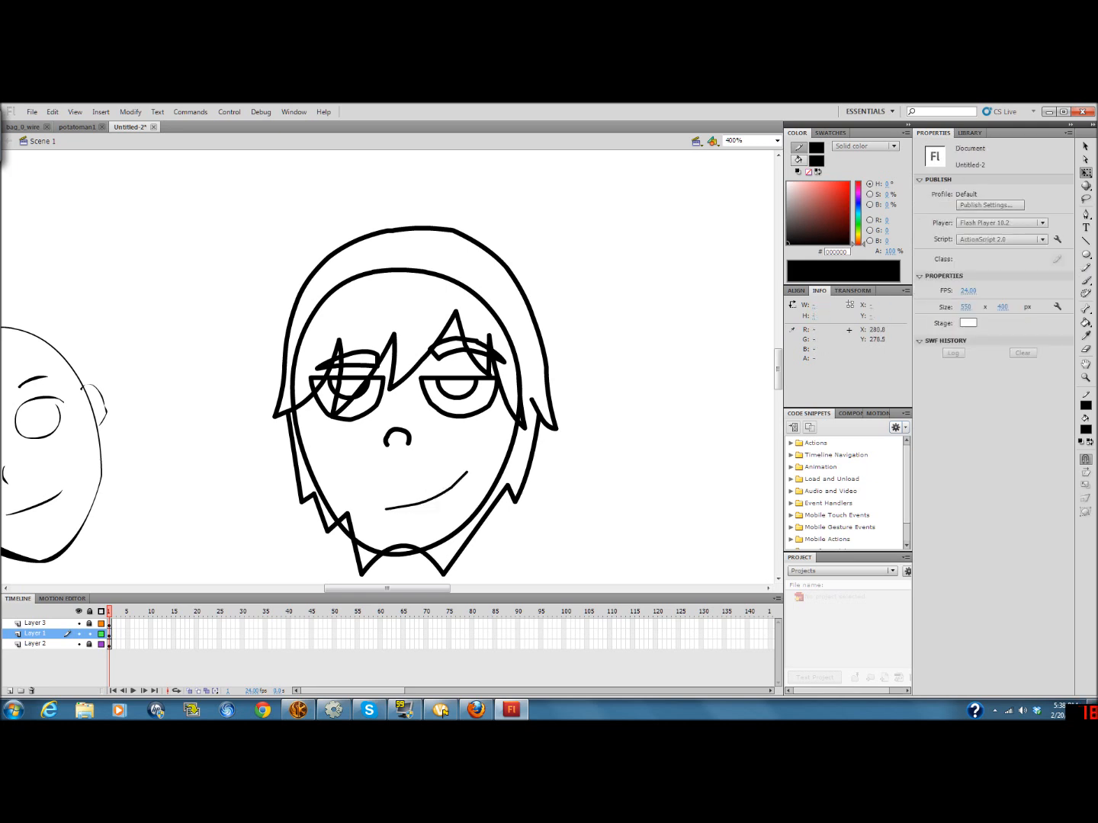
mouse_move(376, 526)
mouse_down()
mouse_move(401, 509)
mouse_move(378, 454)
mouse_move(466, 454)
mouse_move(418, 482)
mouse_move(404, 510)
mouse_move(414, 528)
mouse_up()
click(381, 484)
click(426, 516)
click(431, 501)
click(431, 515)
double_click(431, 500)
click(416, 520)
drag(365, 463, 427, 424)
click(379, 450)
drag(441, 471, 467, 486)
click(463, 451)
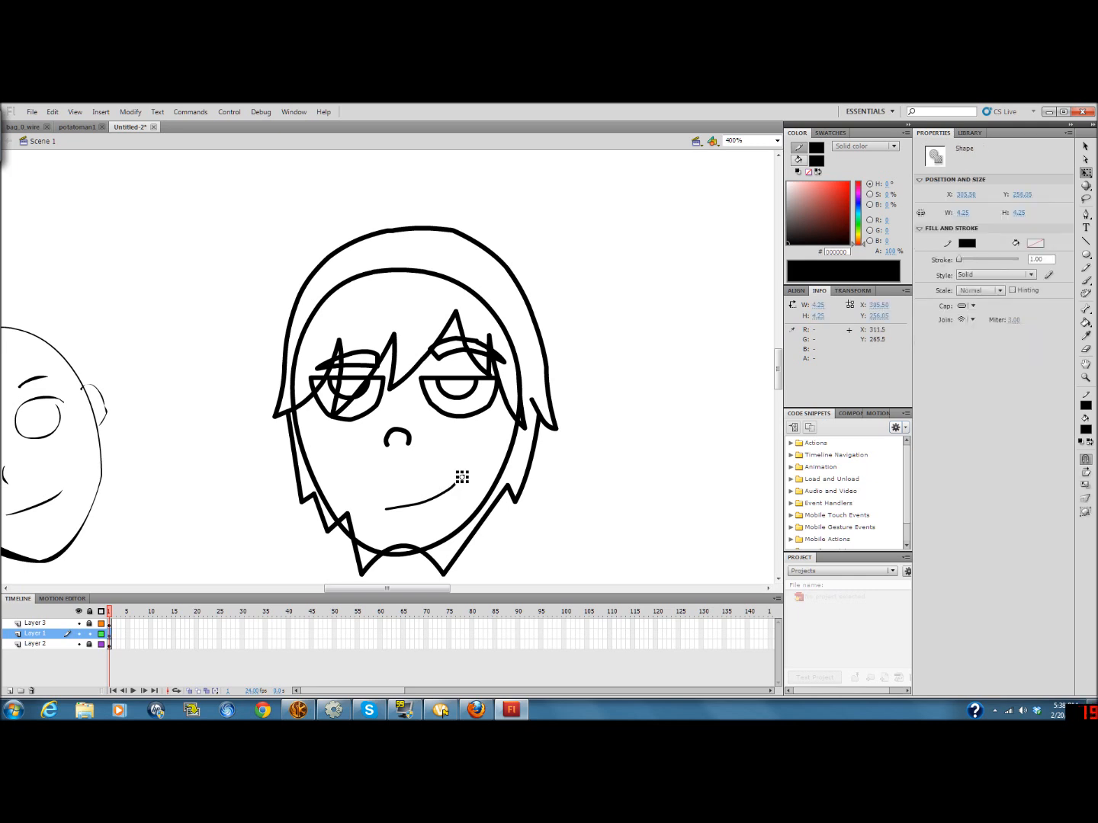
click(471, 490)
drag(440, 452, 469, 487)
click(452, 509)
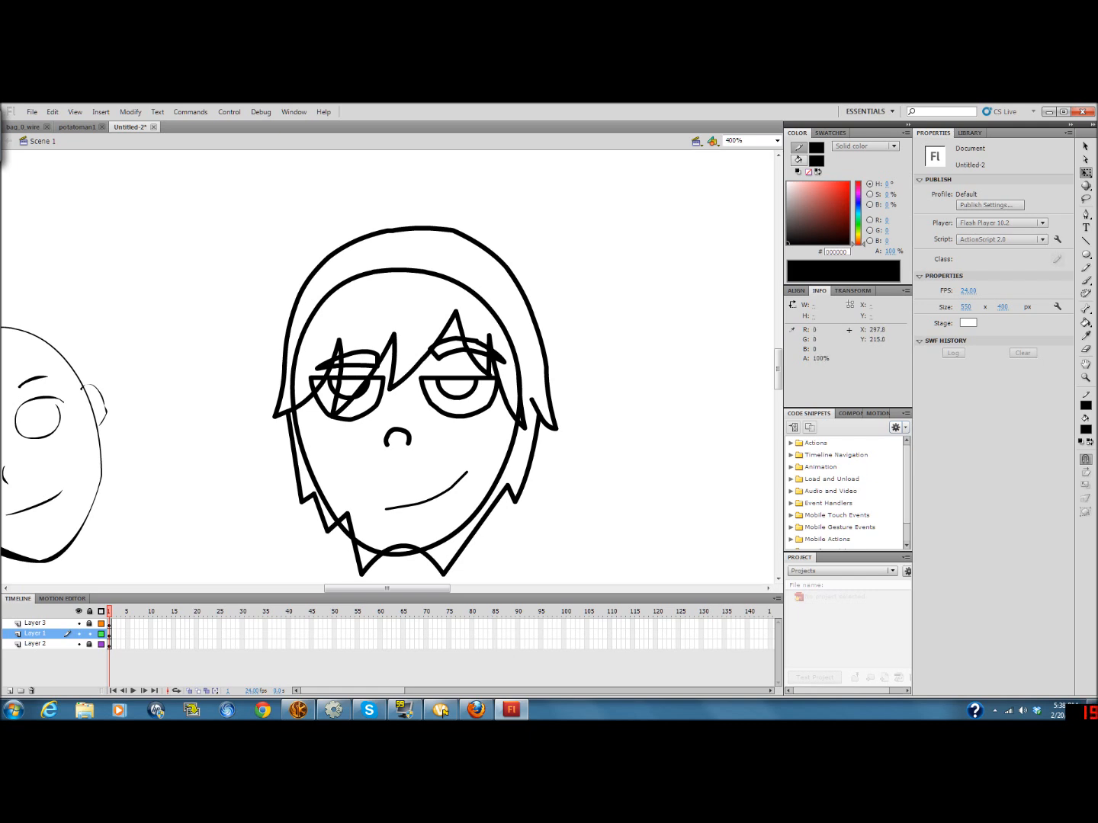
Move the eyebrow above the right eye about 5 px left and 2 px down
double_click(445, 356)
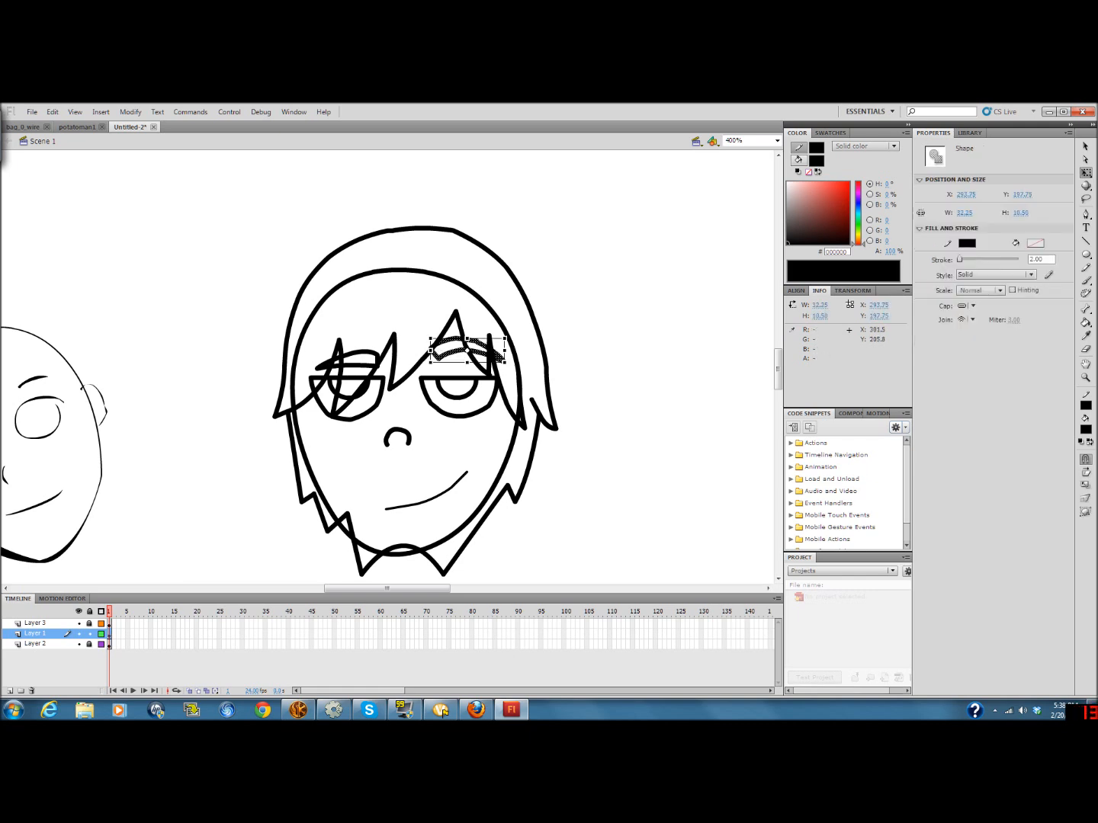
drag(449, 354, 437, 359)
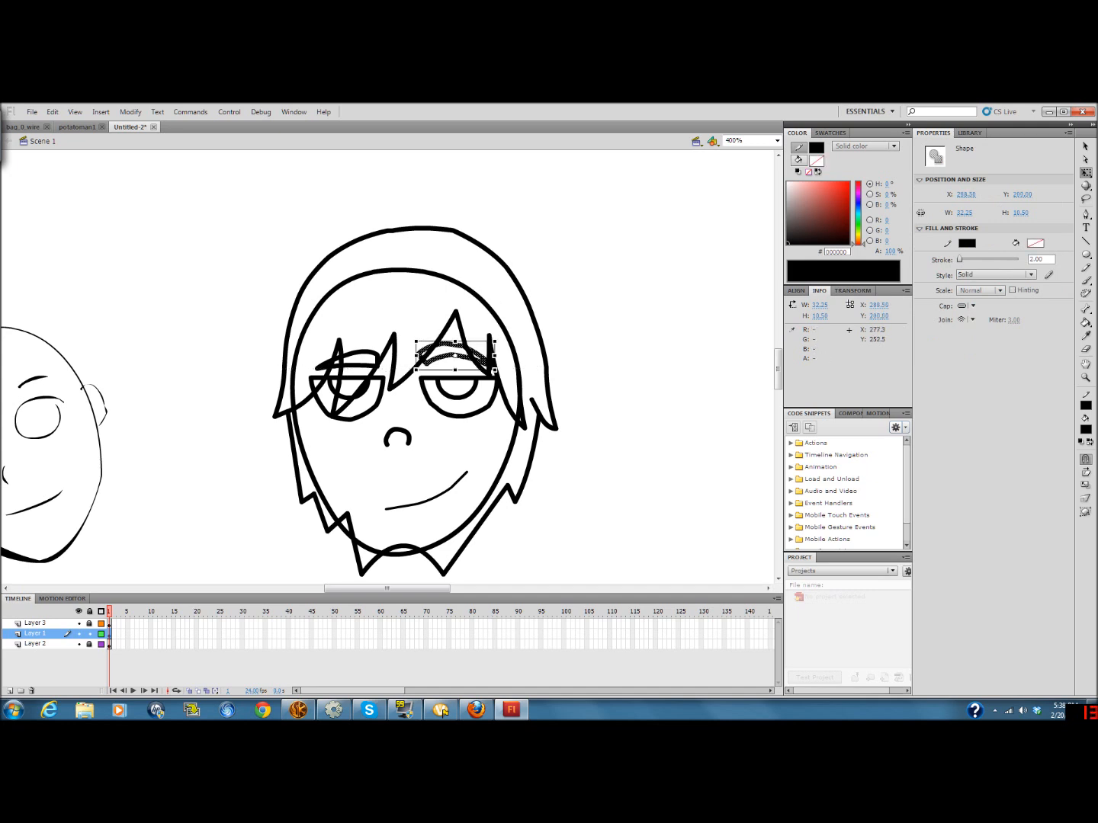
click(413, 461)
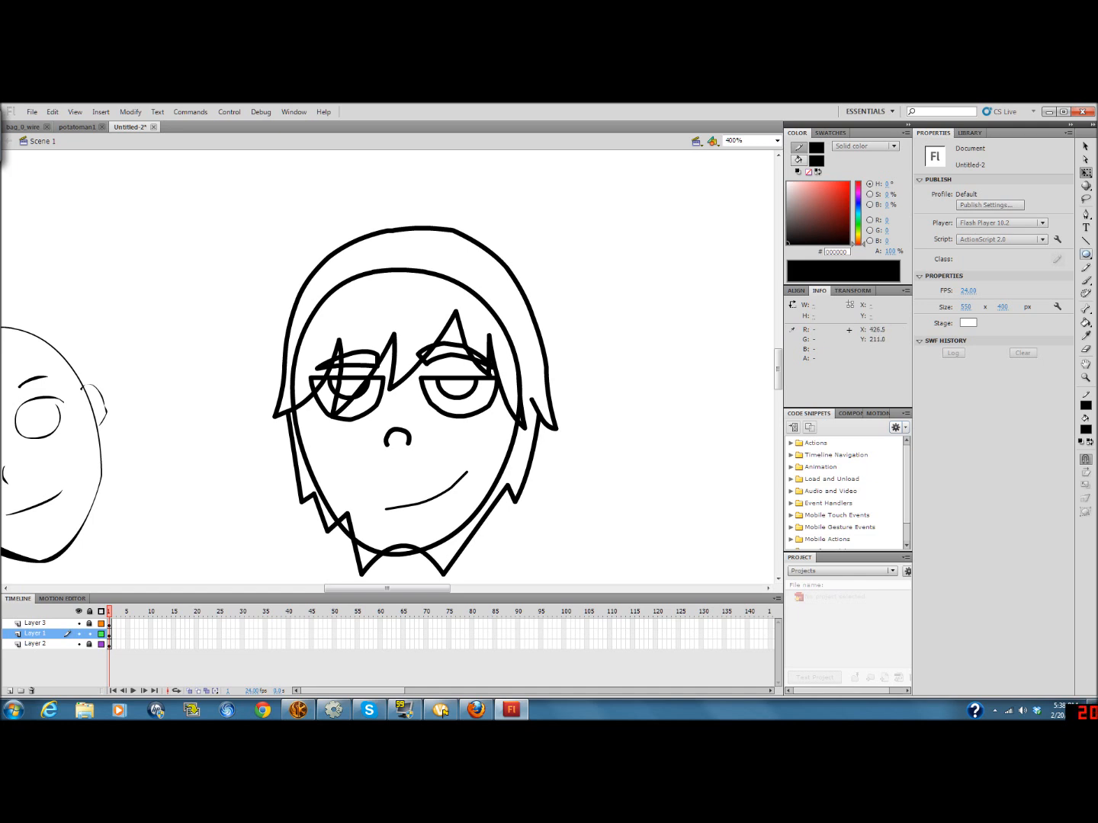
Lock Layer 1 and toggle the visibility of Layer 1 and Layer 3 to check what each holds
key(n)
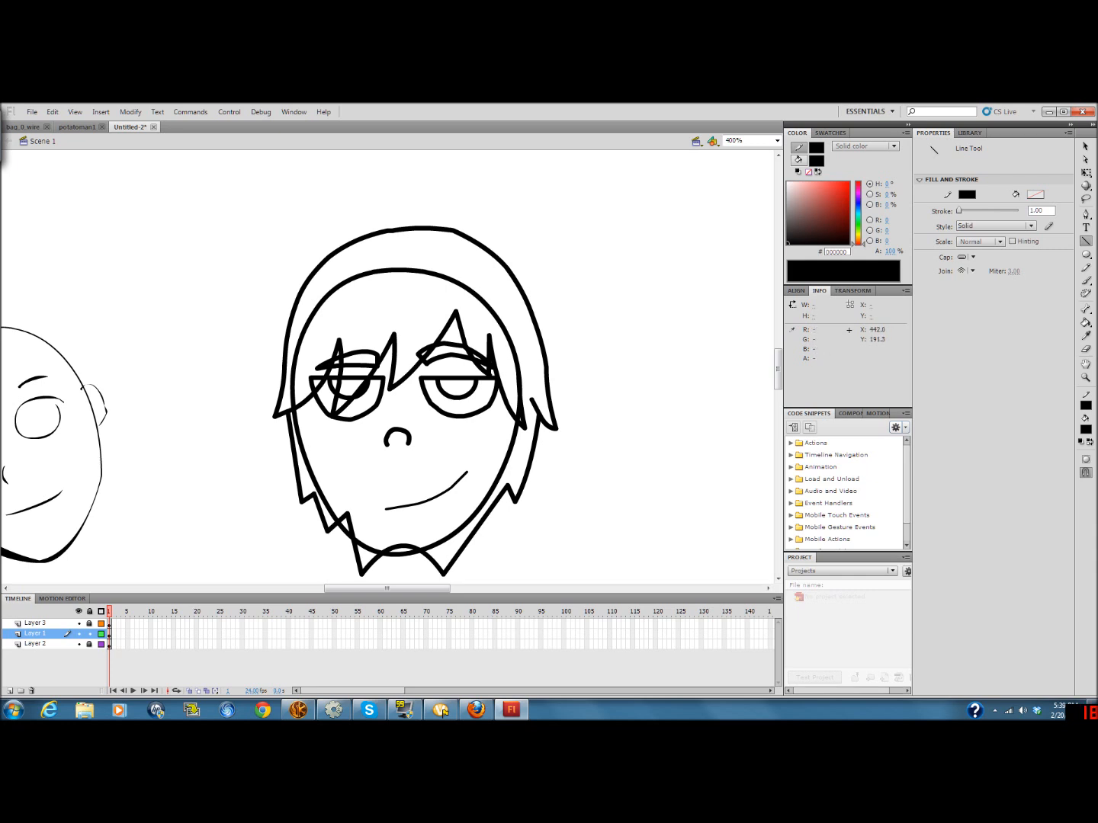
key(v)
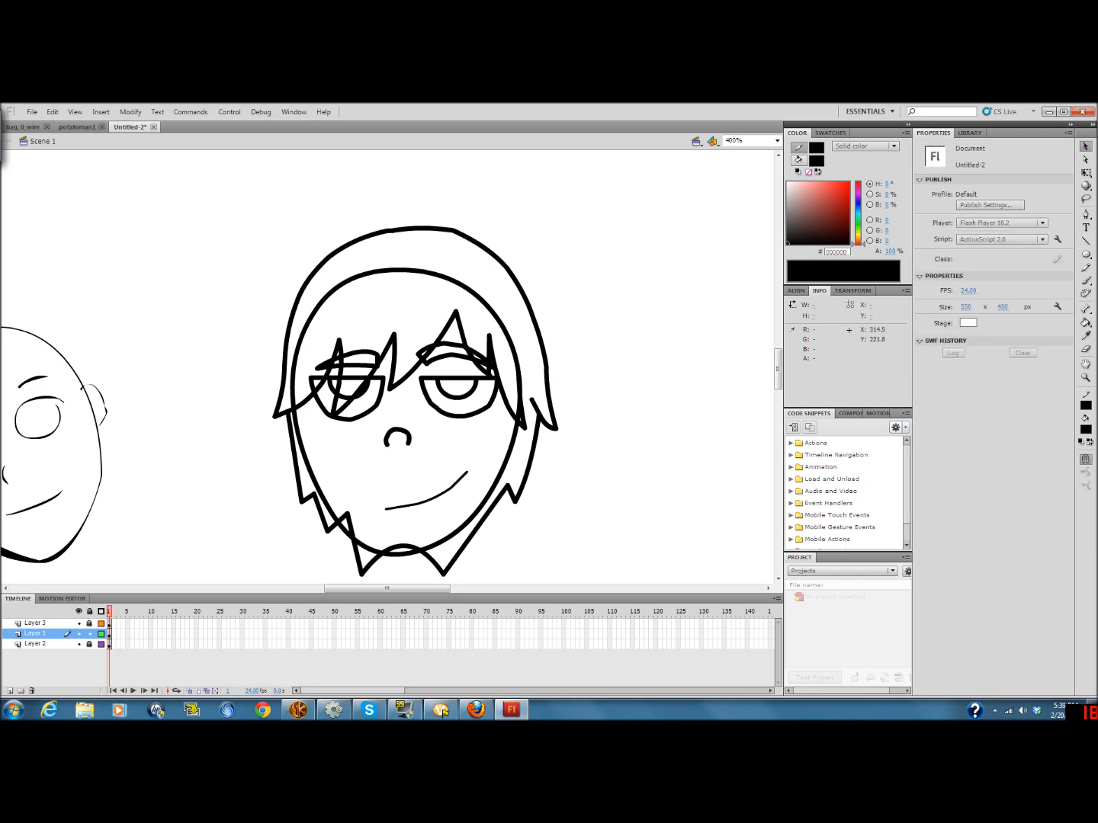
click(89, 633)
click(80, 633)
click(79, 634)
click(79, 634)
click(79, 634)
click(89, 634)
click(89, 634)
click(79, 623)
click(79, 623)
Unlock Layer 3 and draw a line with a 0.10 stroke along the face outline to close off the back hair
key(n)
drag(959, 211, 954, 210)
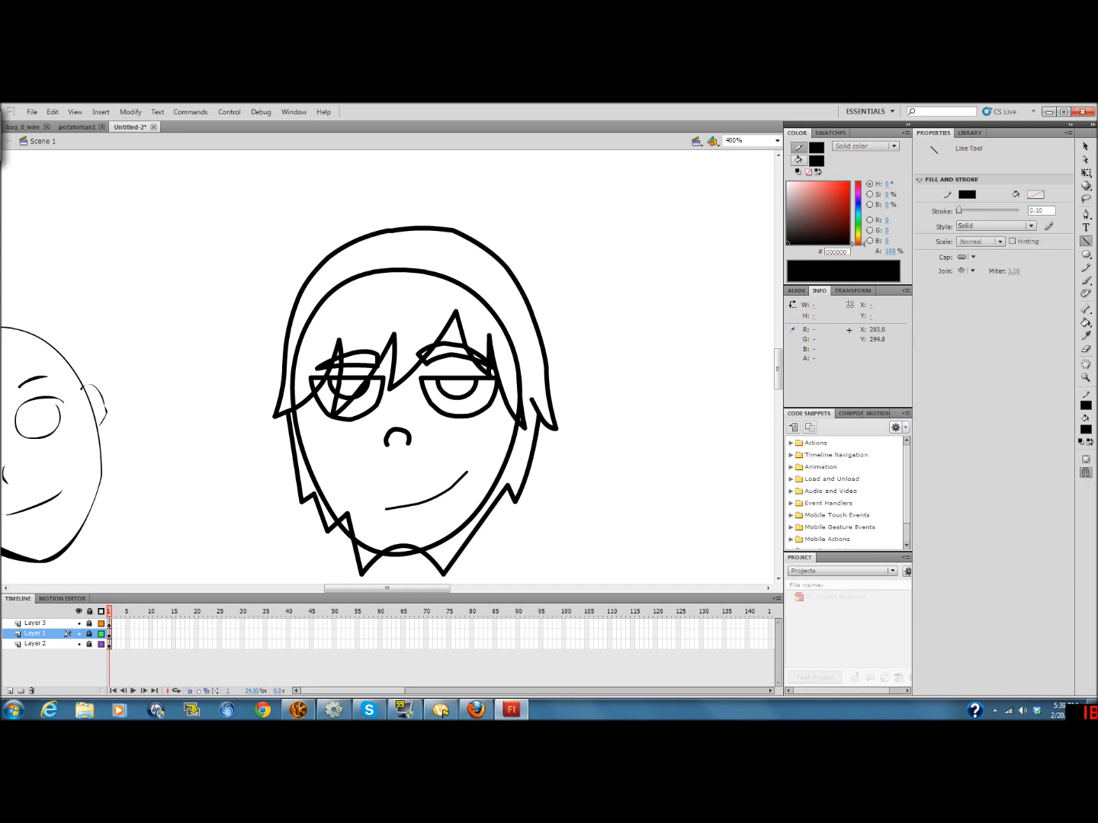
click(79, 623)
click(80, 624)
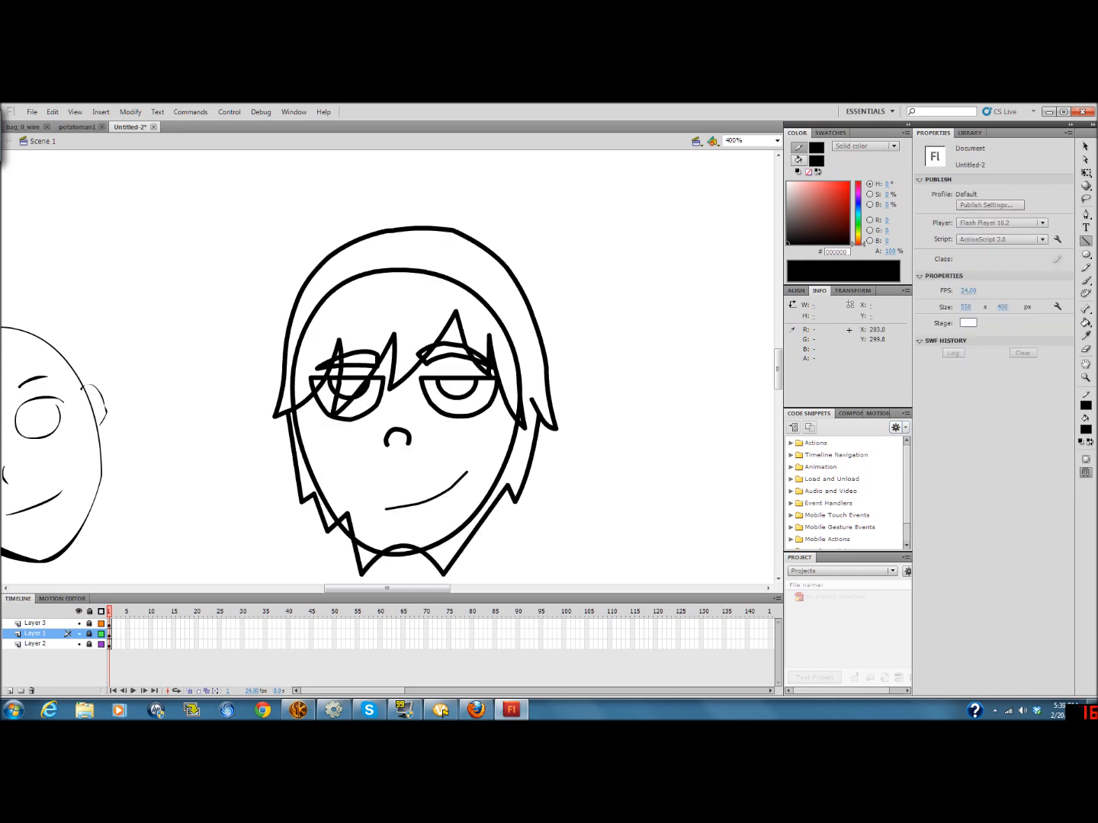
click(90, 623)
click(65, 624)
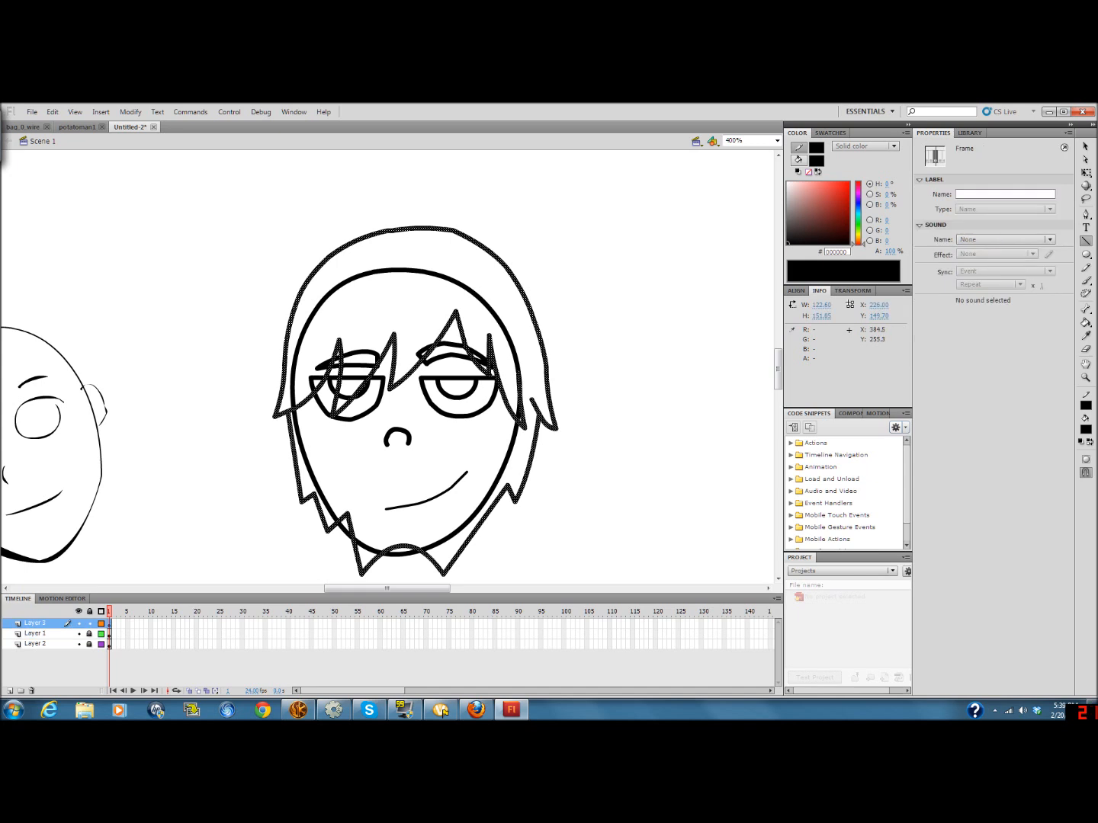
click(640, 470)
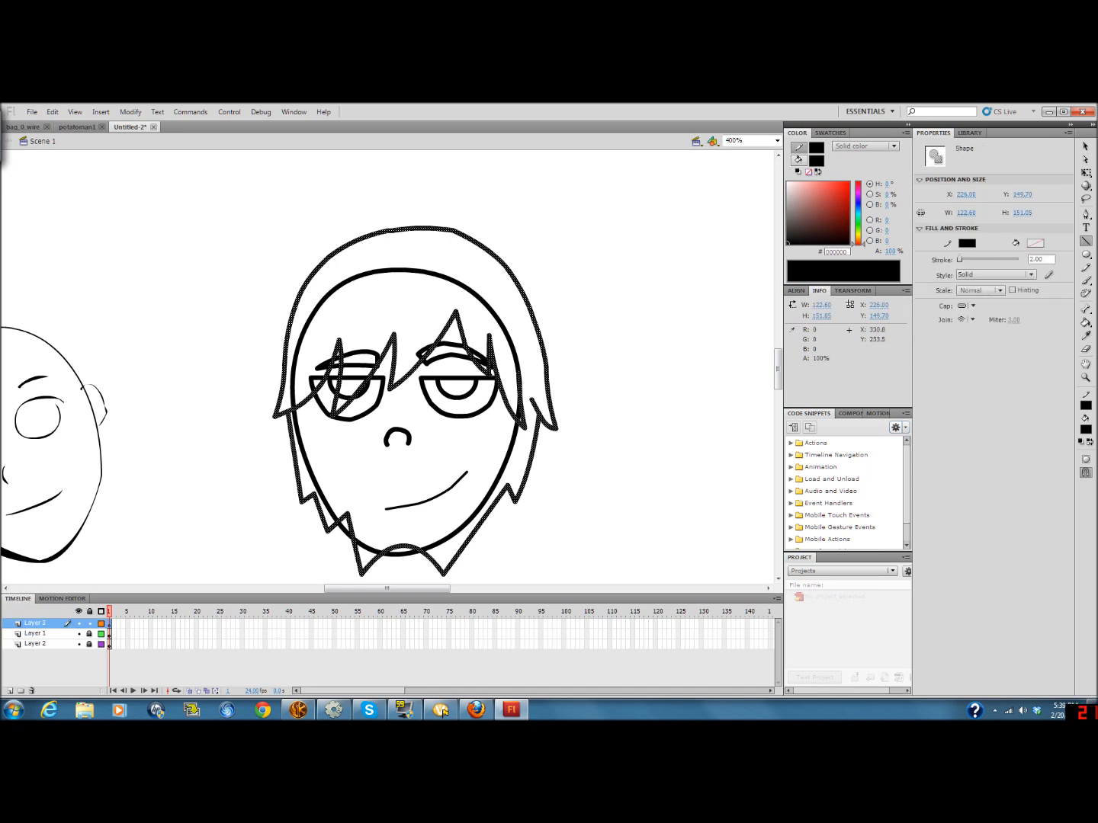
key(n)
mouse_move(509, 449)
mouse_down()
mouse_move(464, 526)
mouse_move(398, 553)
mouse_move(335, 539)
mouse_move(356, 541)
mouse_move(321, 497)
mouse_move(293, 420)
mouse_up()
drag(294, 420, 293, 408)
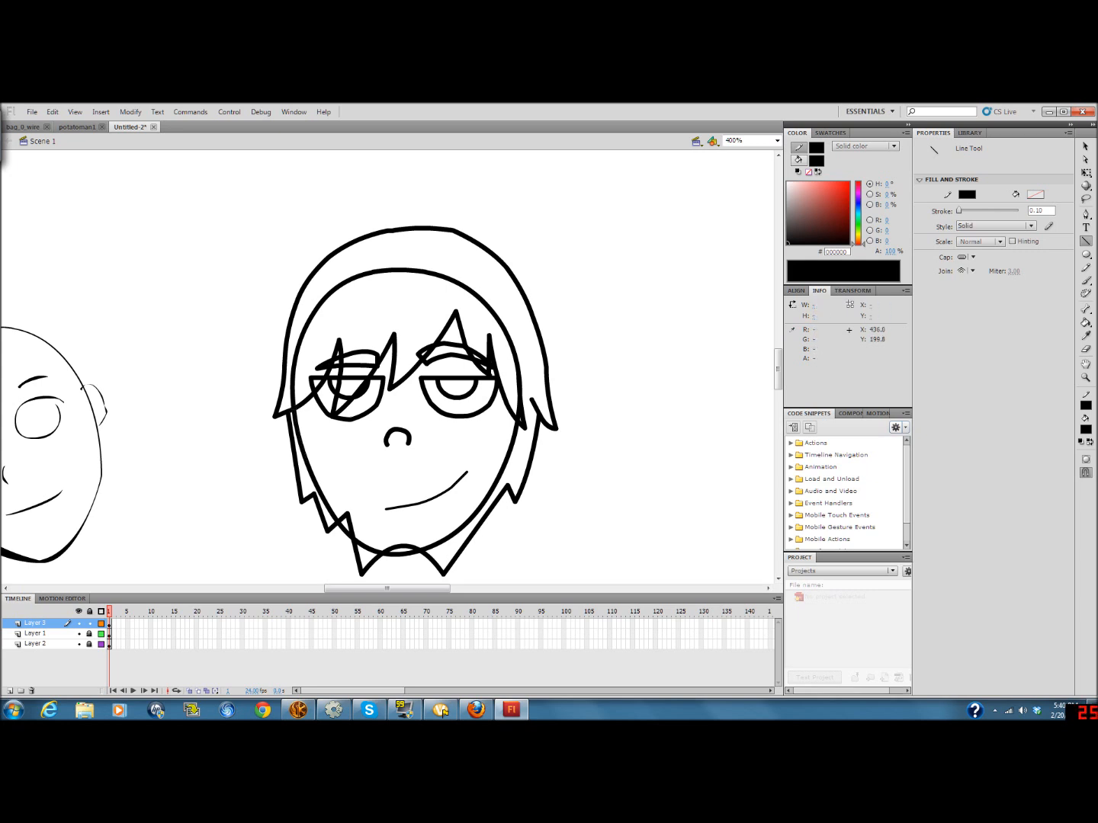
Set the Paint Bucket fill colour to the dark brown #311907
click(1085, 323)
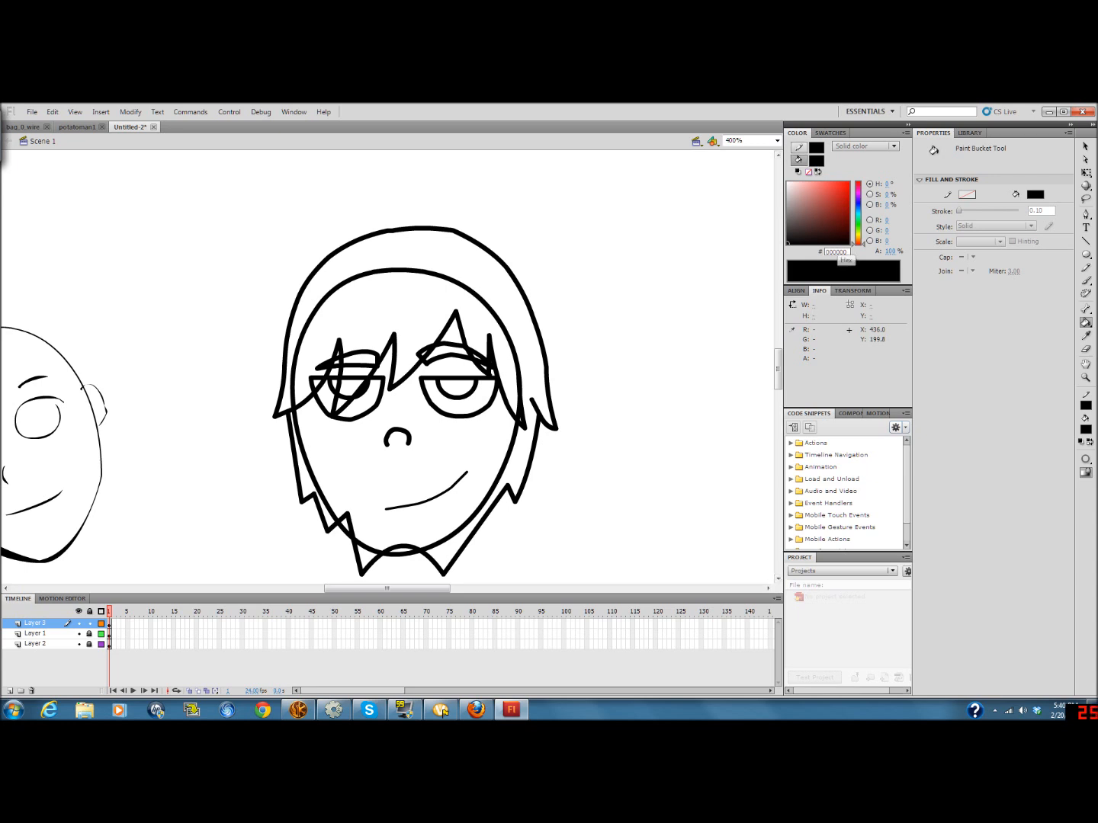
drag(859, 243, 859, 243)
click(838, 232)
click(832, 229)
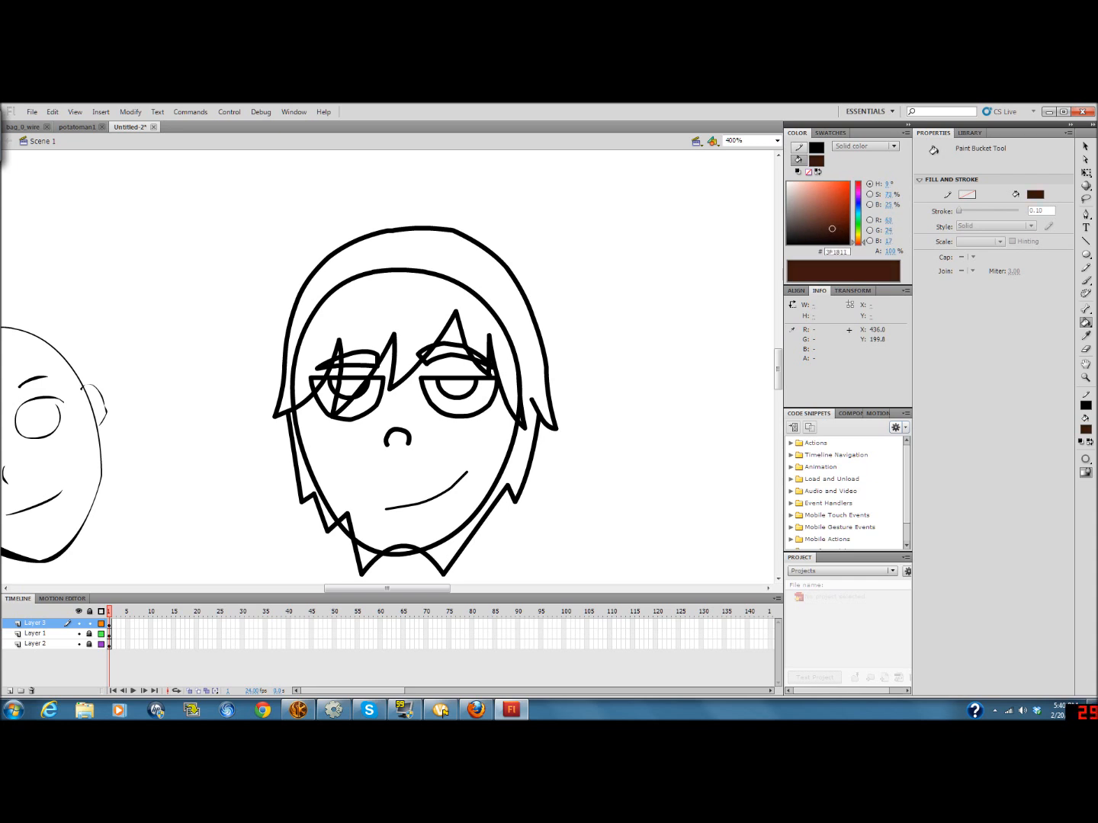
click(859, 240)
drag(843, 230, 846, 229)
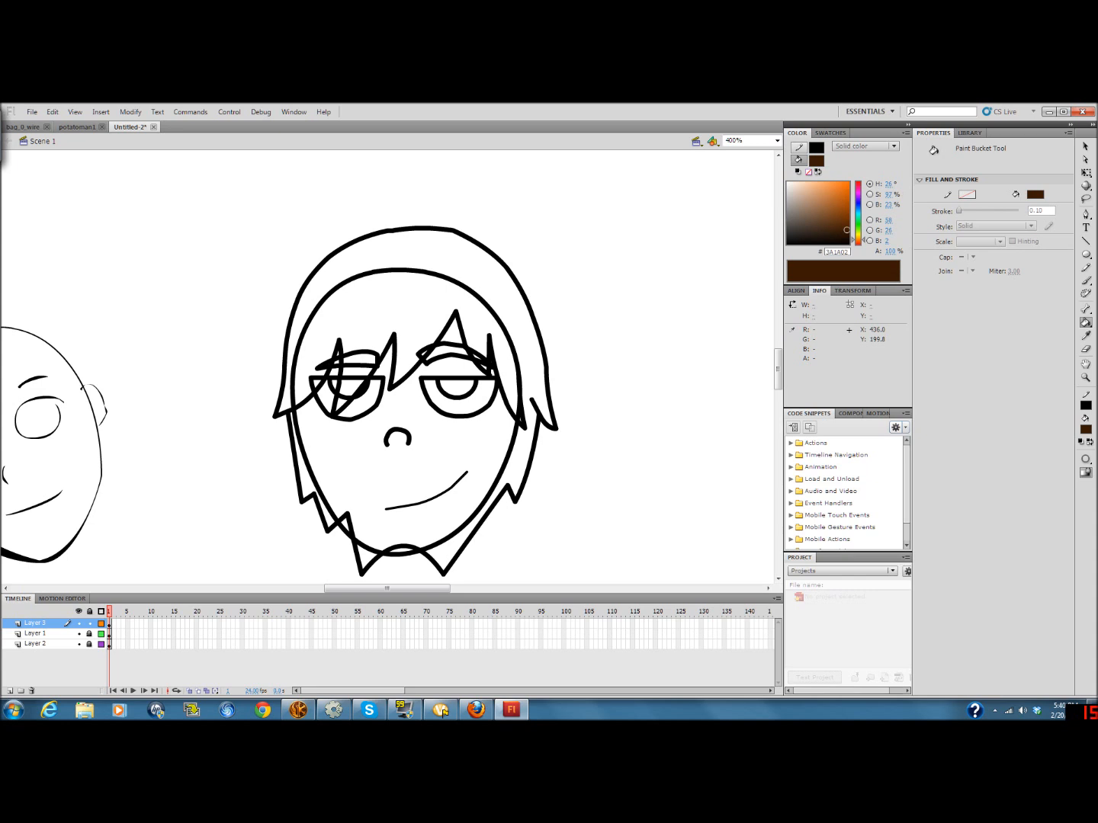
click(858, 241)
click(858, 240)
drag(844, 230, 839, 232)
Fill the main hair and the lower strands around the face with the dark brown
click(412, 250)
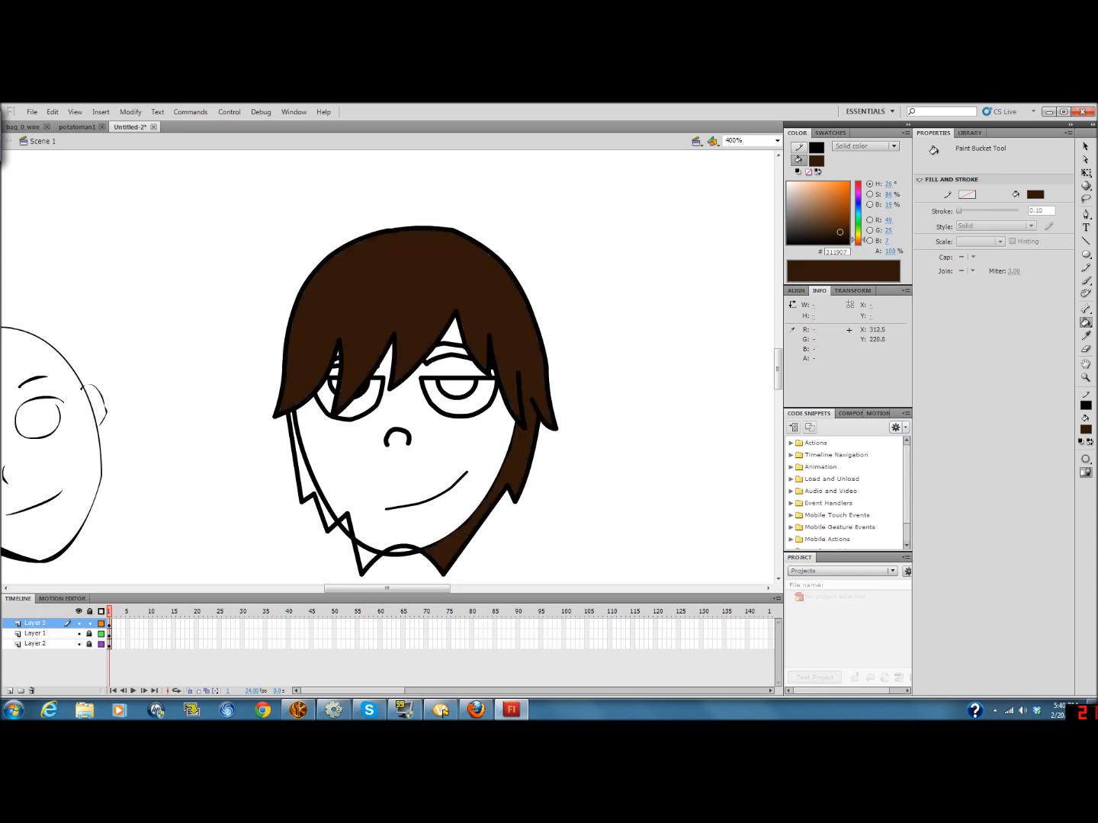
click(301, 458)
click(368, 556)
Delete the two hair line segments that cross into the face at the lower-left strands
click(1085, 145)
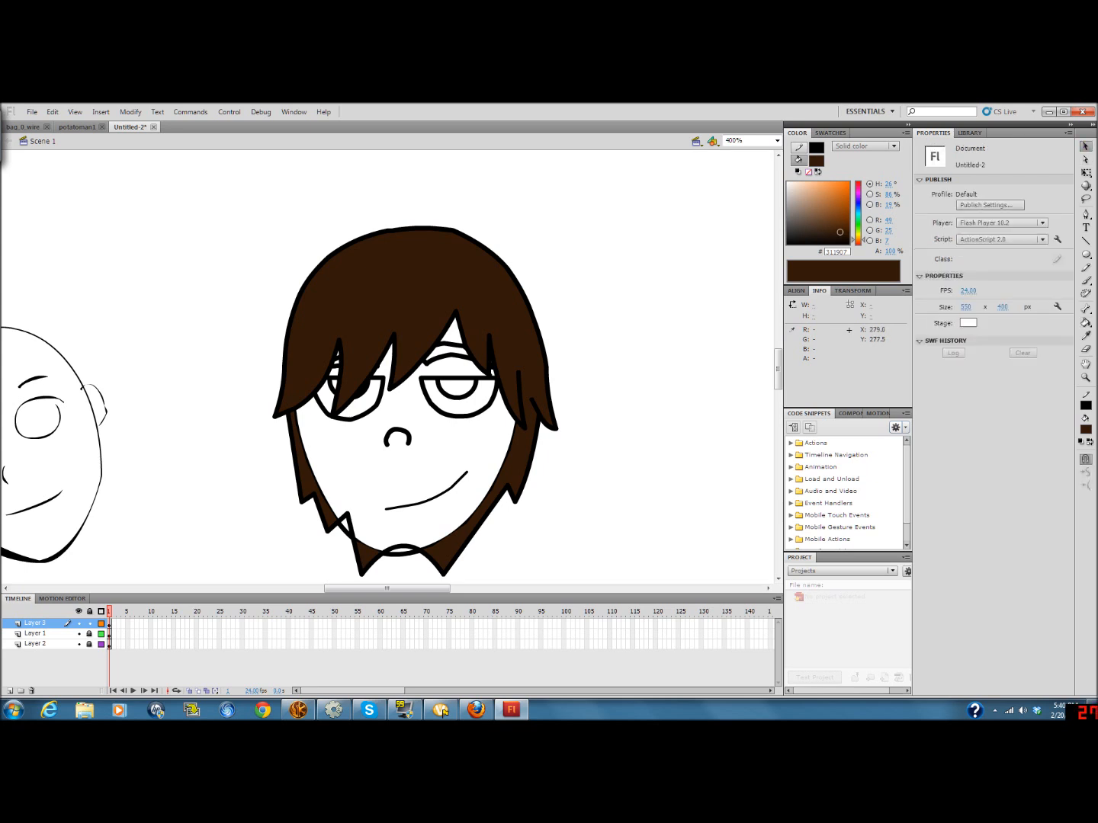
click(350, 525)
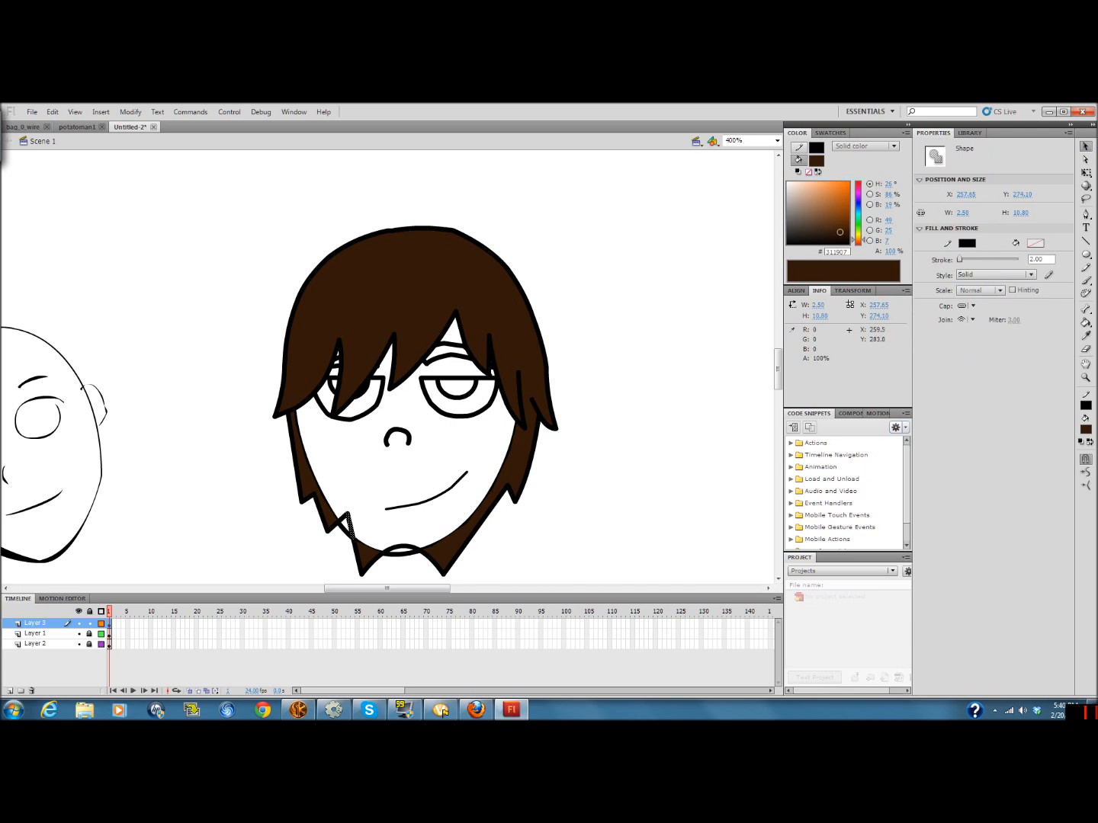
key(Delete)
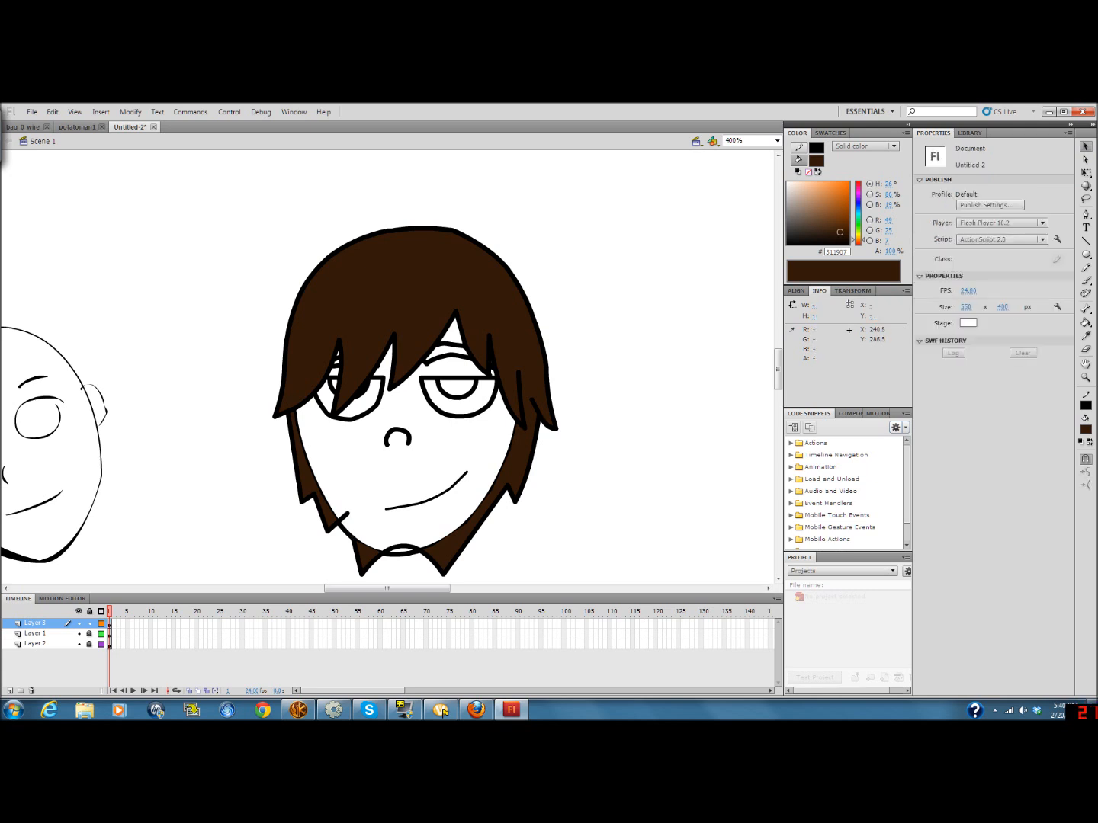
click(344, 517)
key(Delete)
Connect the two strands at the right side of the hair with a straight line and set its stroke to 2
key(n)
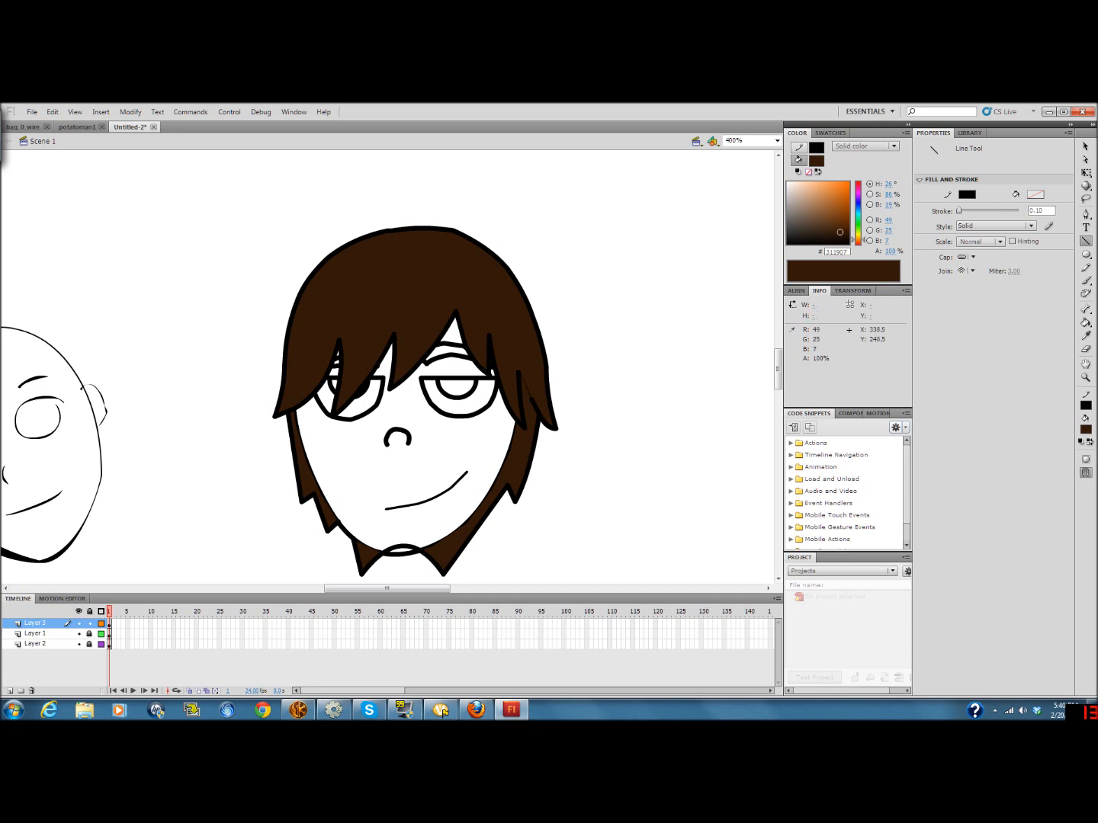
key(v)
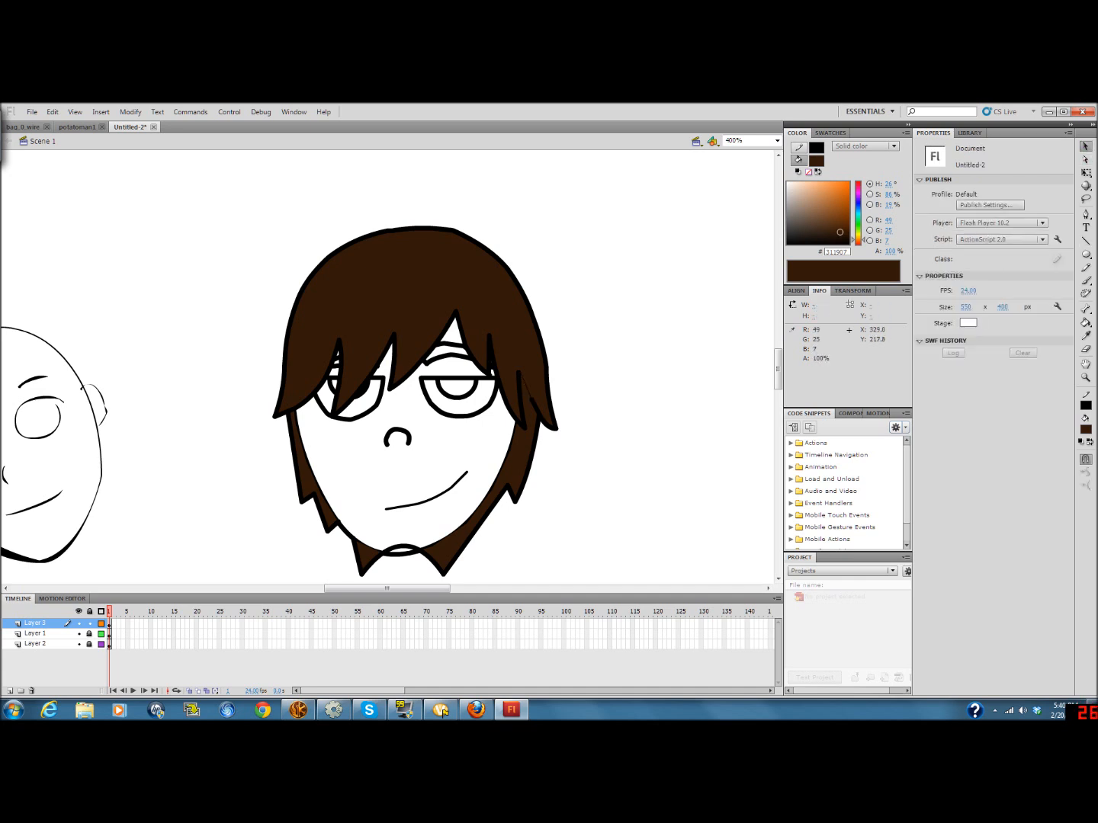
click(524, 378)
click(1041, 259)
text(2)
click(758, 311)
Select the outline segments of the lower back-hair strands on both sides of the face and copy them
click(532, 461)
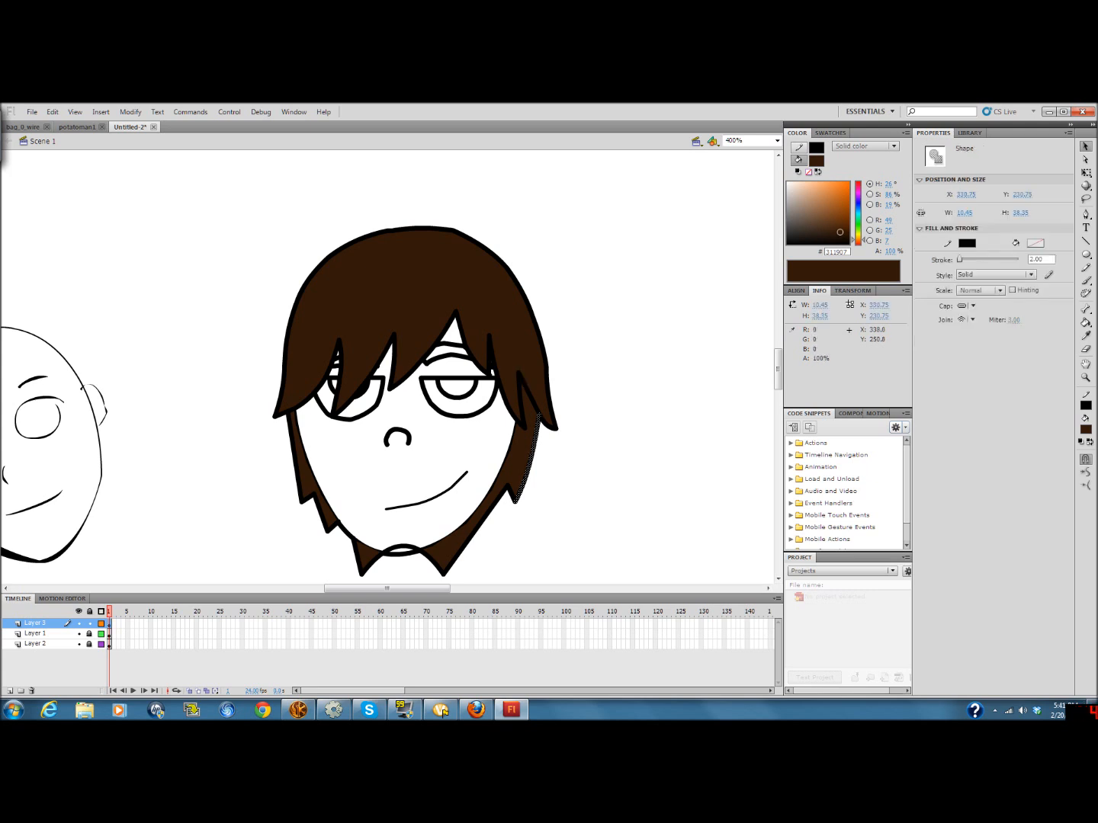
shift+click(510, 454)
shift+click(529, 400)
shift+click(507, 504)
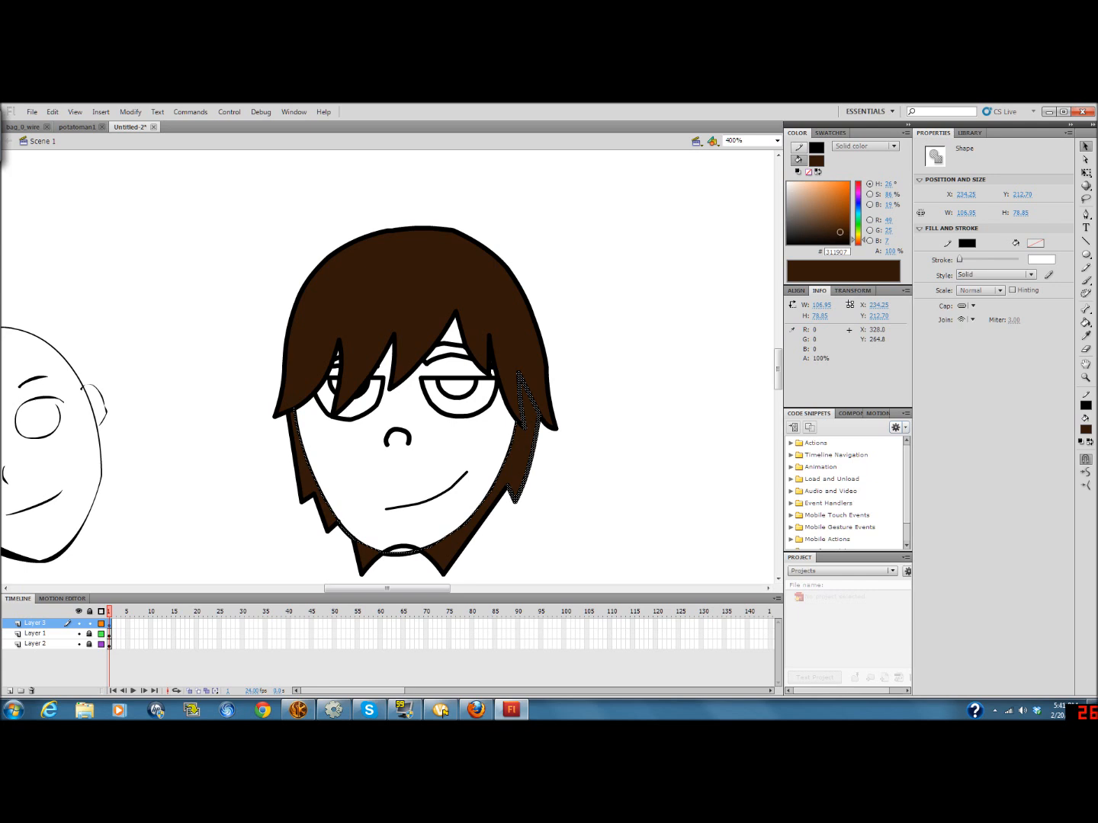
shift+click(433, 562)
shift+click(373, 561)
shift+click(333, 526)
shift+click(320, 514)
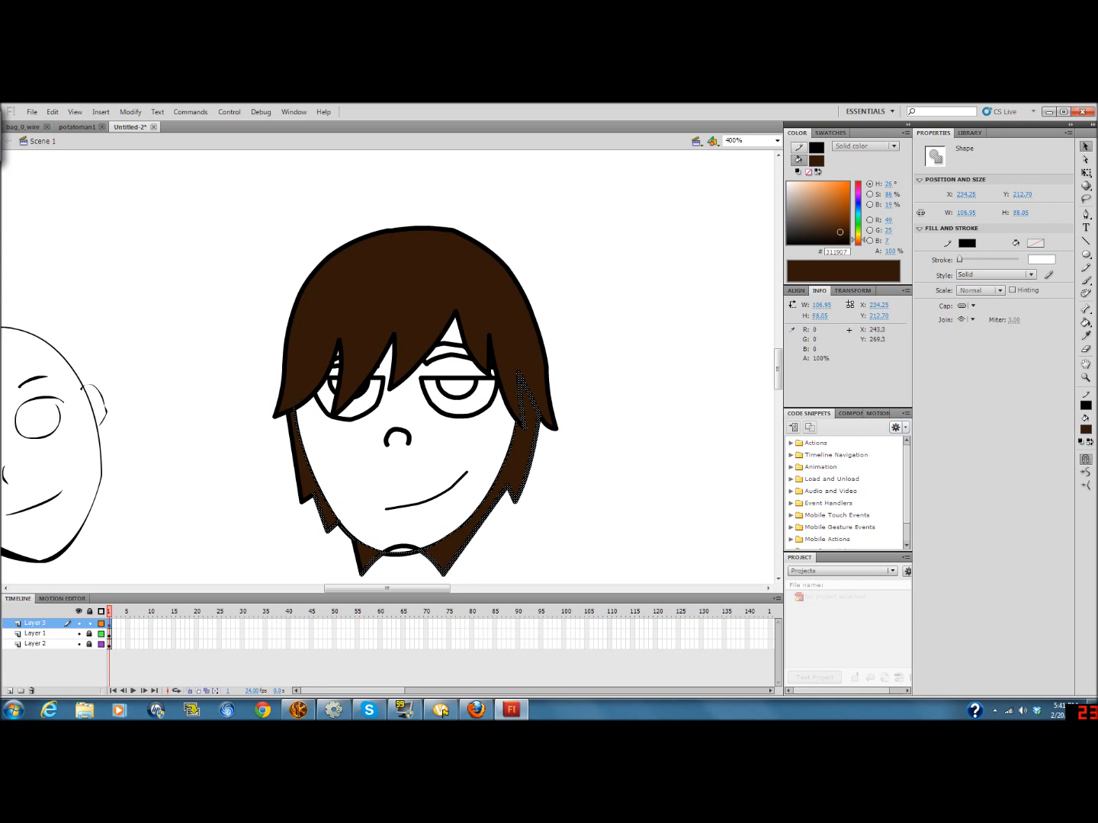
shift+click(294, 417)
right_click(291, 167)
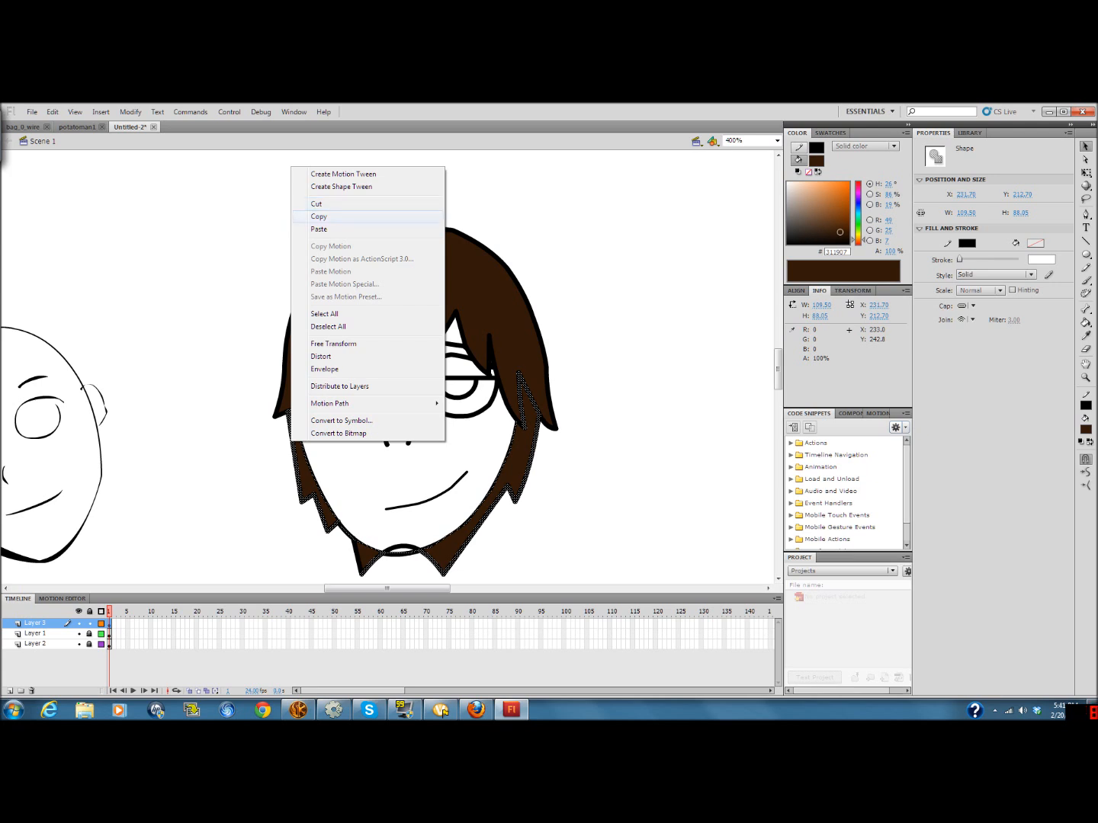
click(319, 217)
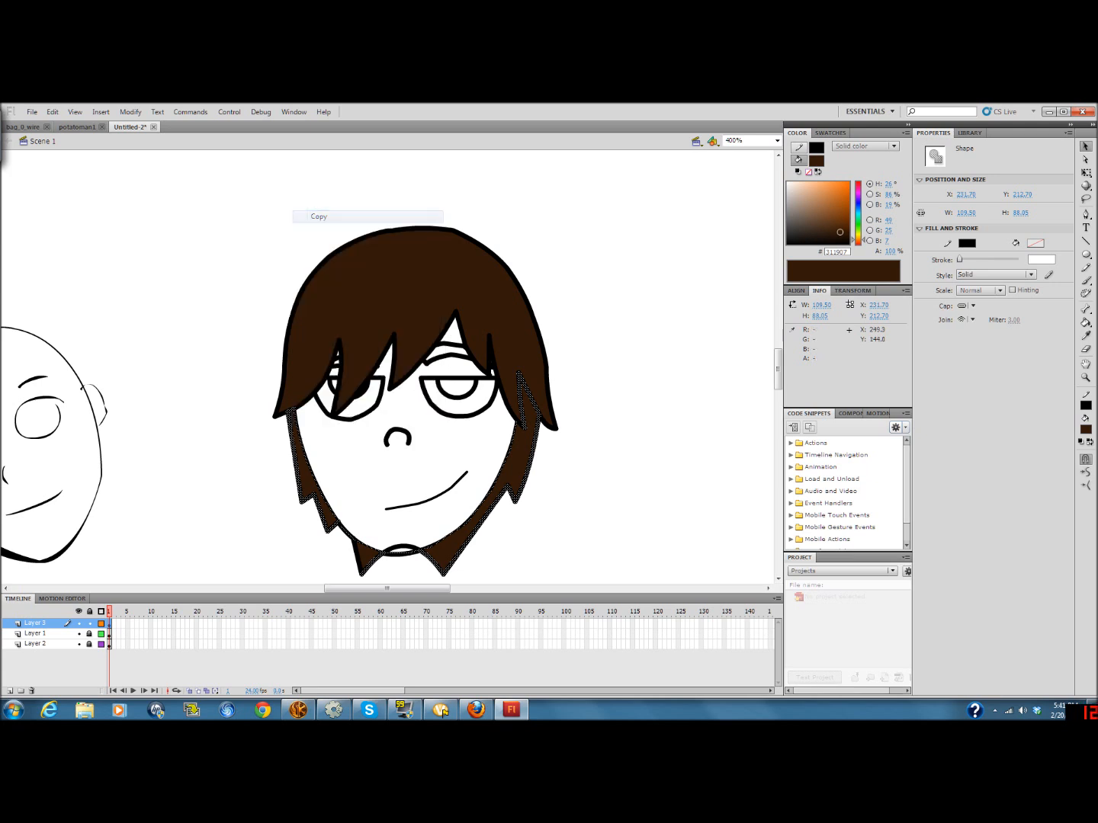
Insert a new layer, place it below Layer 2 and paste the copied back-hair outlines into it
click(44, 644)
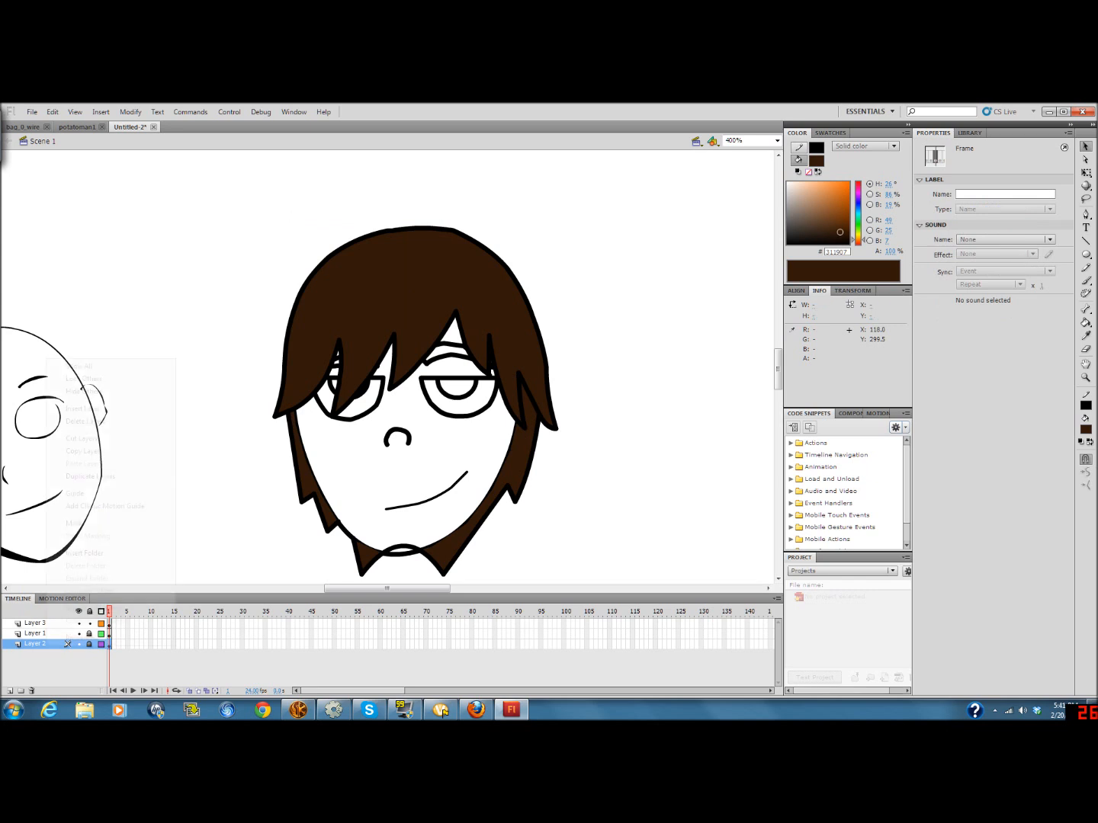
right_click(44, 645)
click(76, 410)
drag(34, 644, 34, 657)
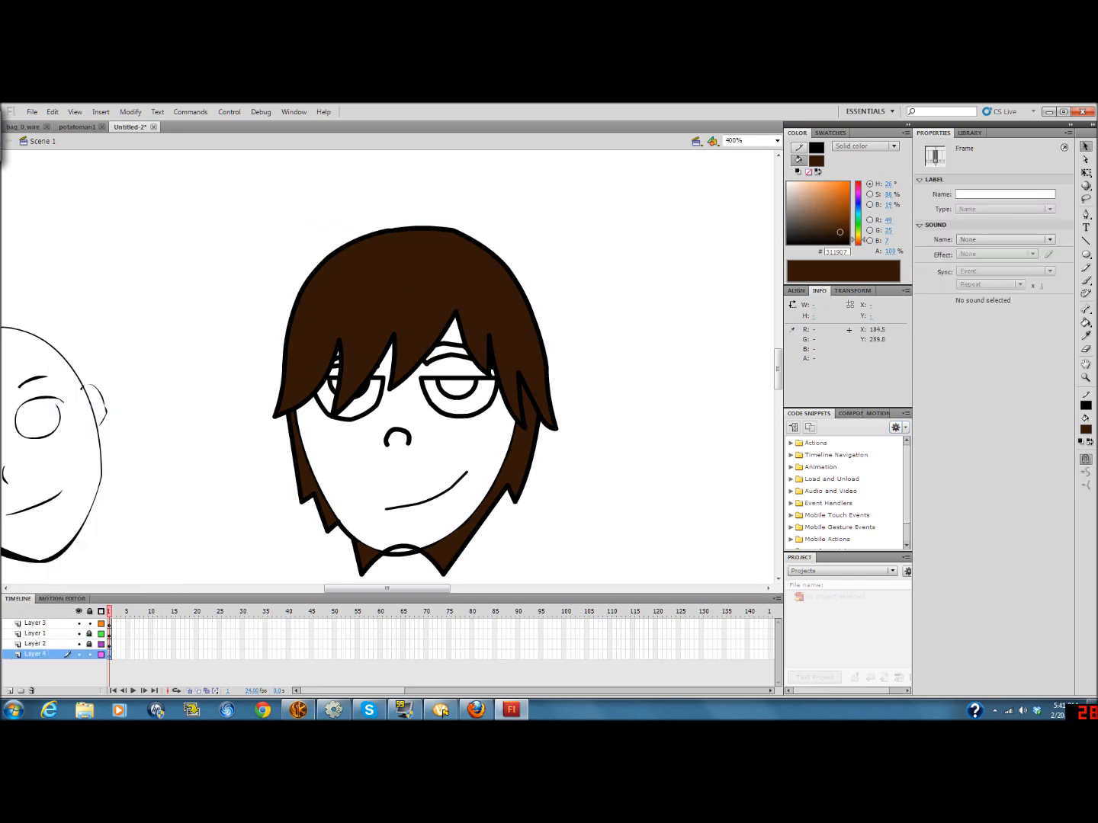
right_click(180, 501)
click(206, 536)
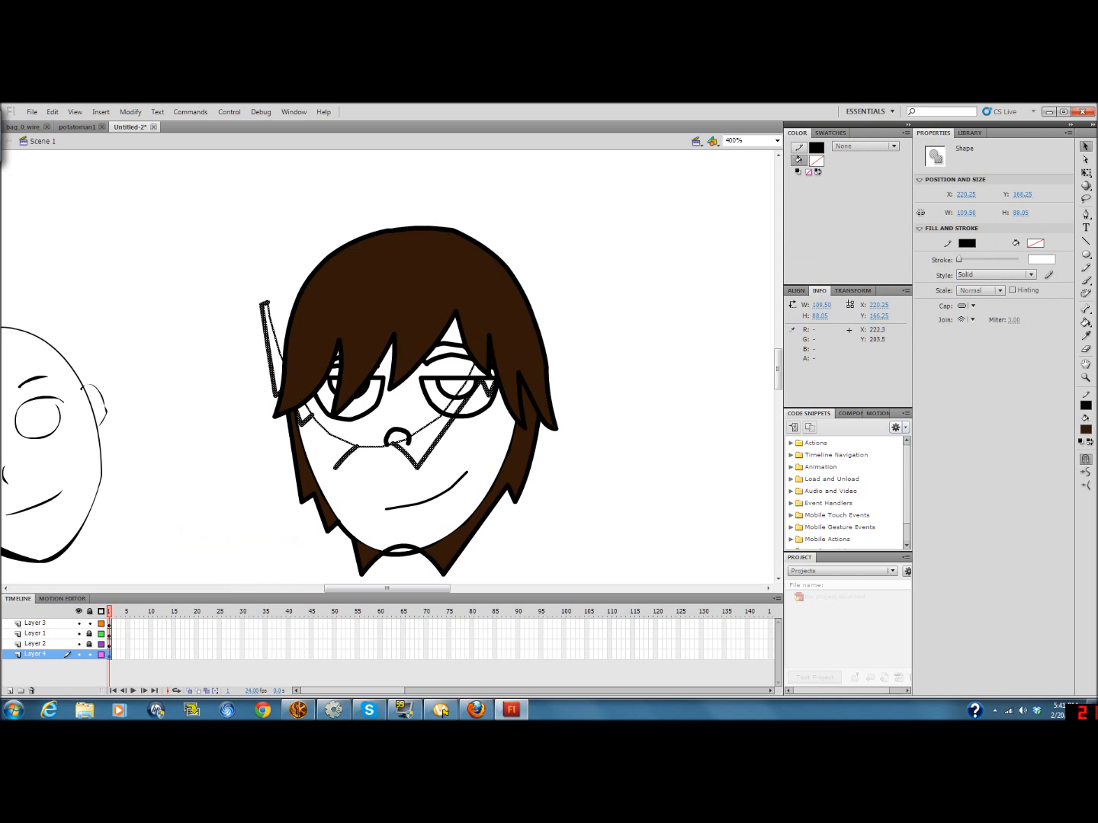
Undo the pasted back-hair outlines and remove Layer 4, returning to the outline selection on Layer 3
drag(266, 350, 258, 386)
drag(185, 242, 536, 519)
click(213, 509)
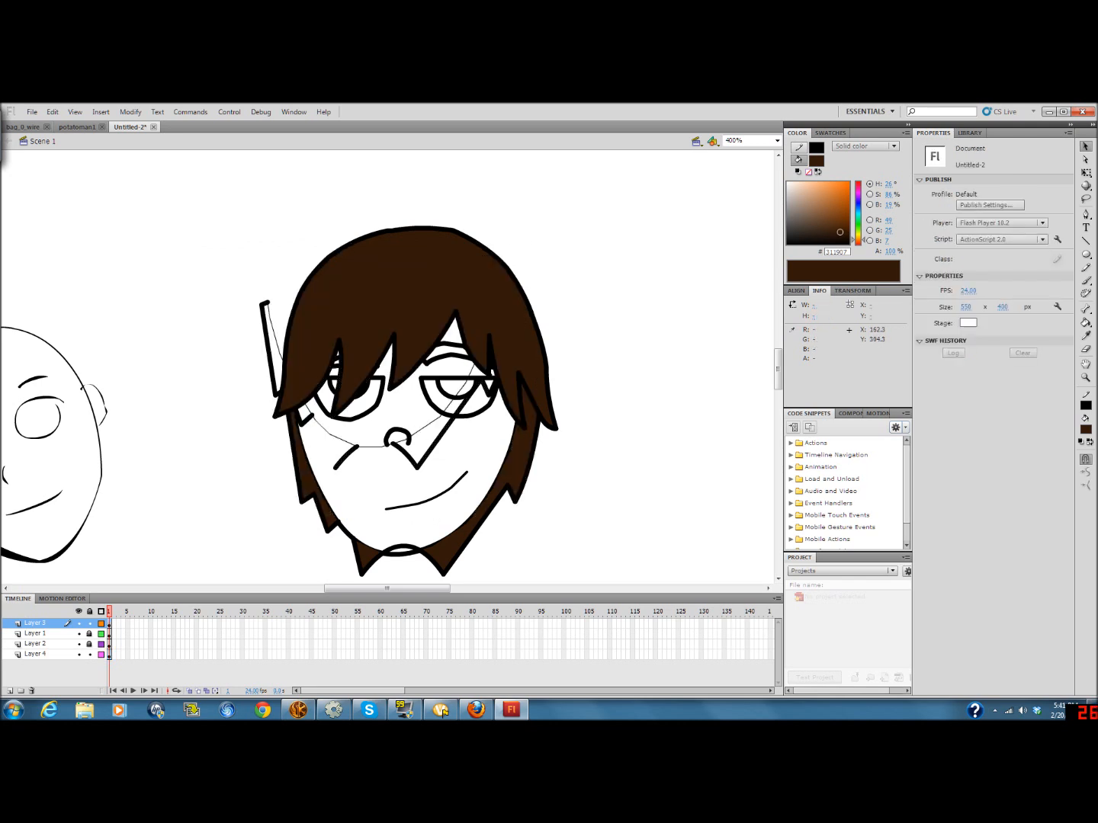
click(35, 654)
key(Delete)
drag(35, 654, 35, 640)
click(212, 509)
key(ctrl+z)
click(35, 623)
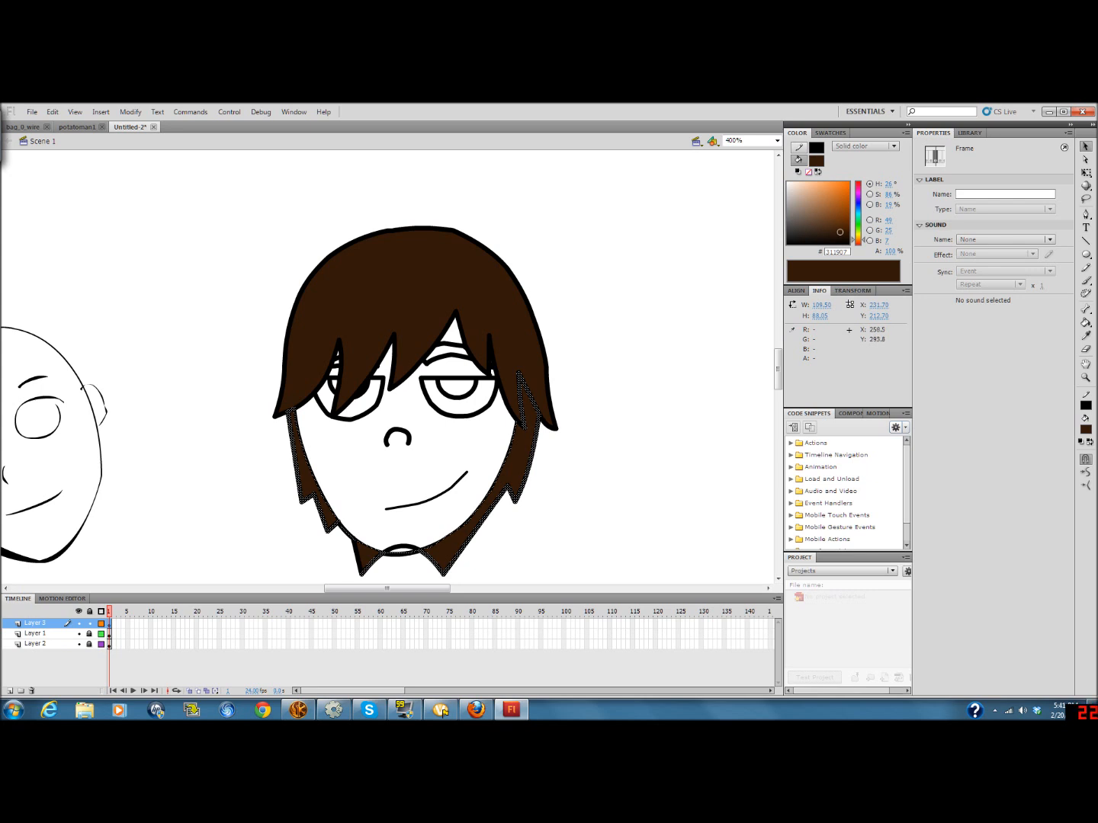
shift+click(357, 558)
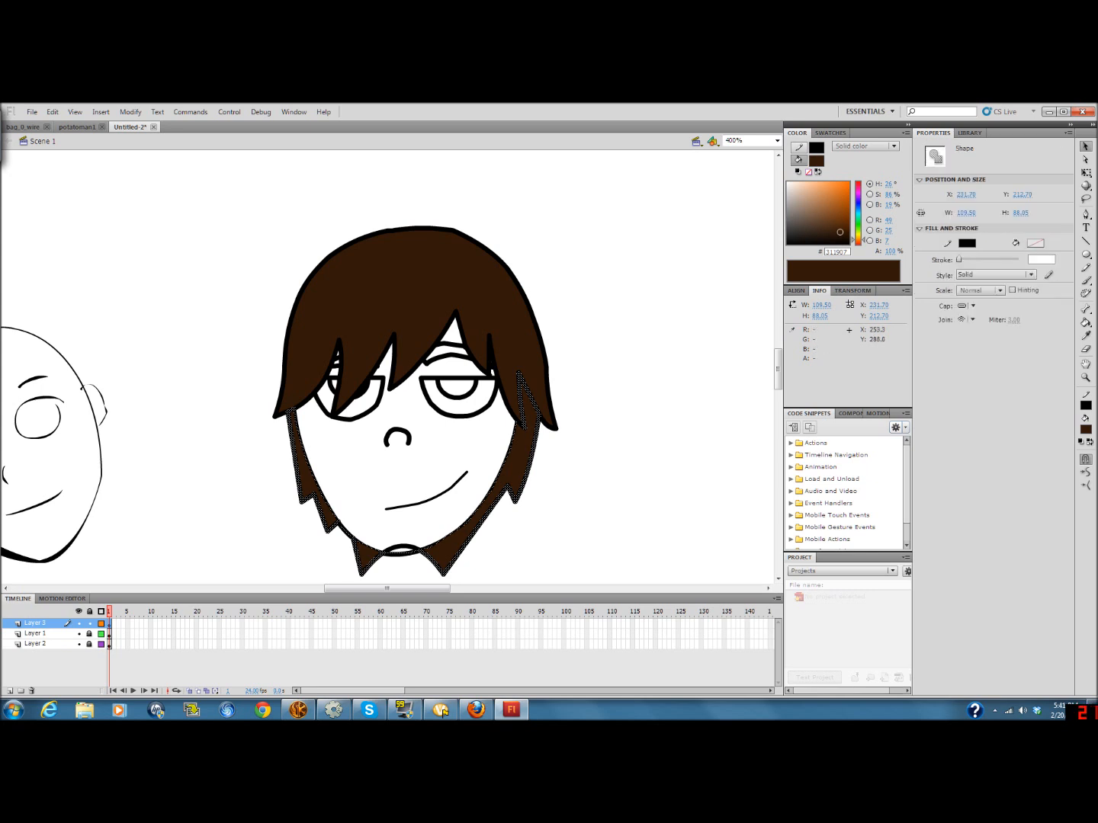
right_click(300, 215)
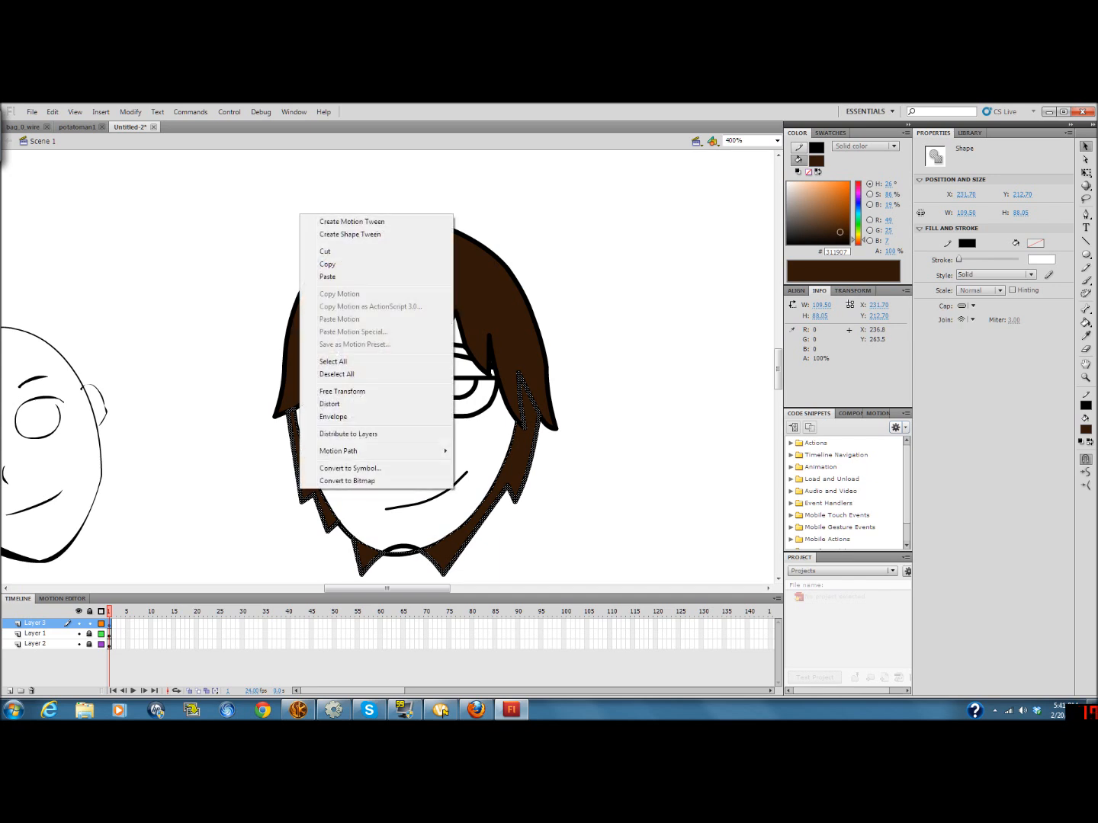
click(272, 526)
key(ctrl+z)
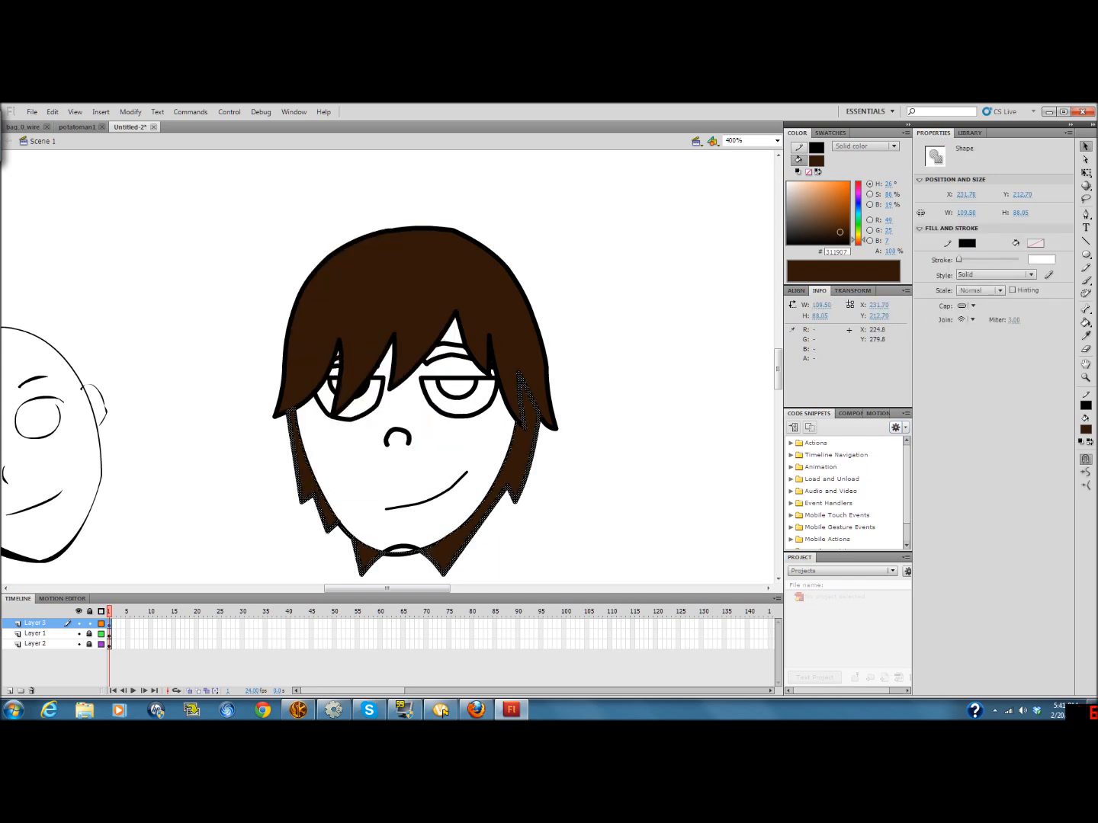
Add the brown back-hair fills to the selected outlines, cut them from Layer 3 and delete the leftover curved line at the chin
shift+click(307, 486)
shift+click(369, 554)
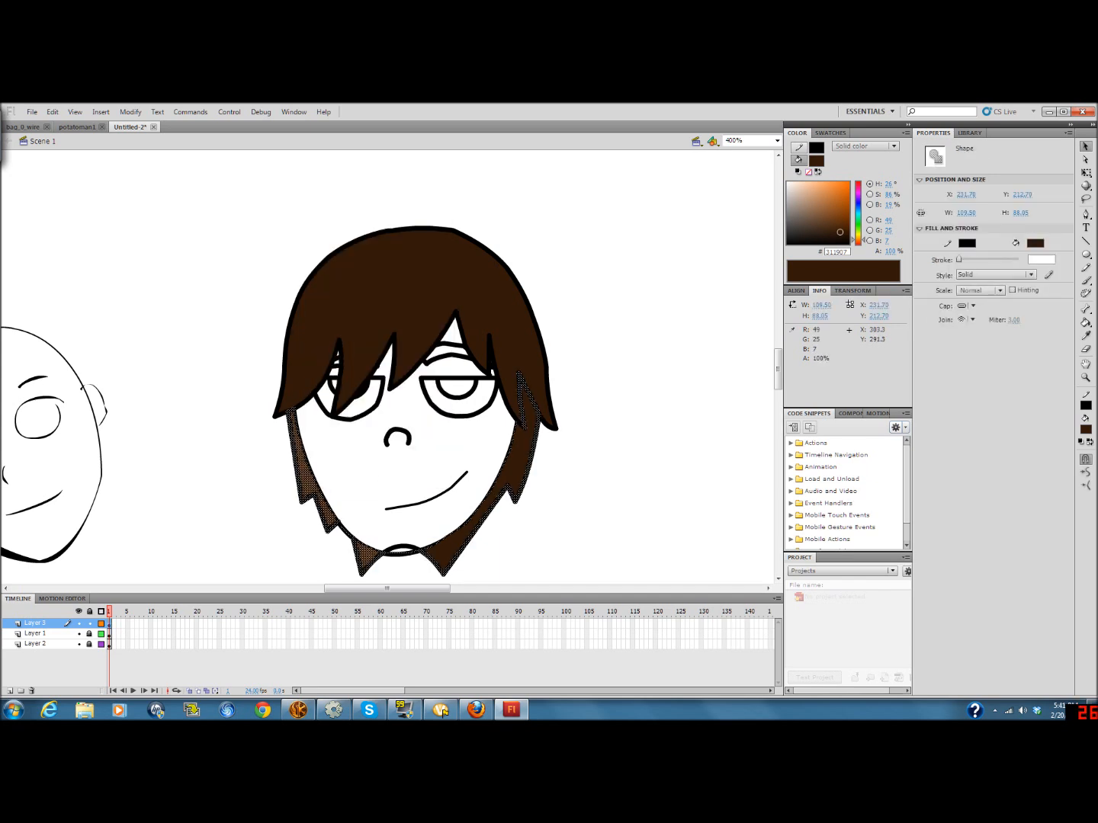
shift+click(448, 549)
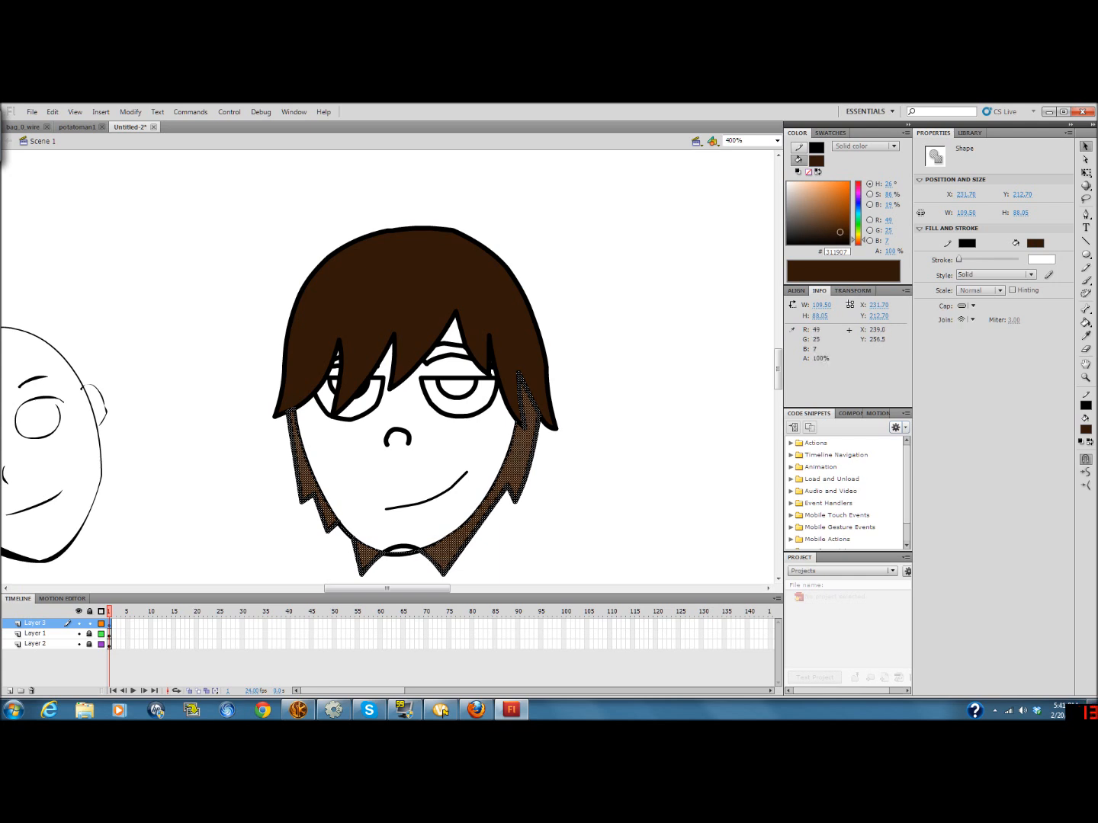
right_click(305, 198)
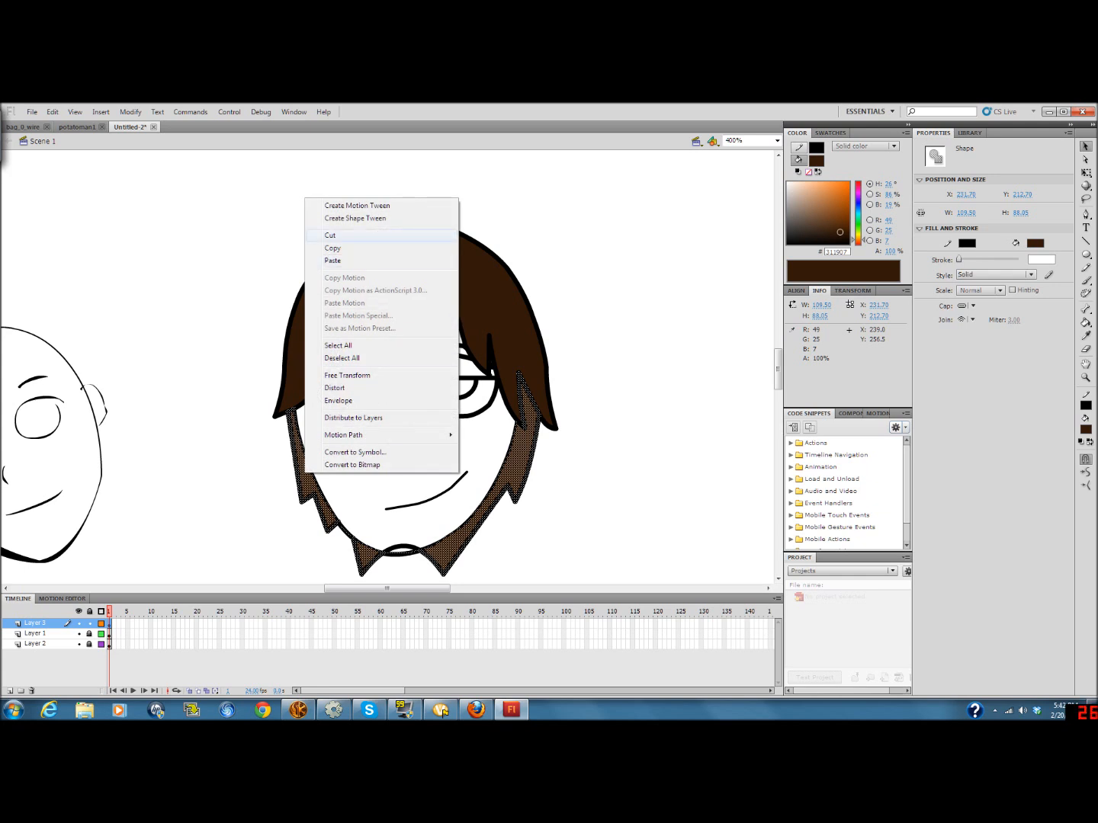
click(330, 235)
click(399, 547)
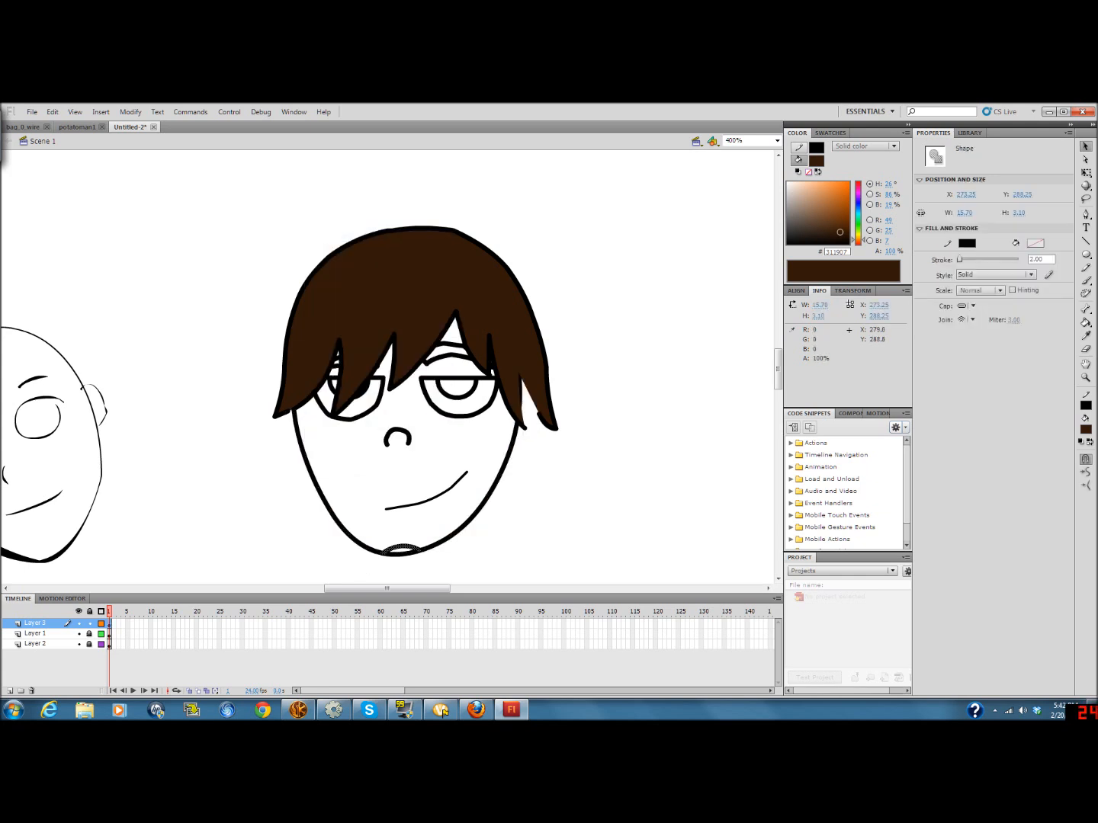
key(Delete)
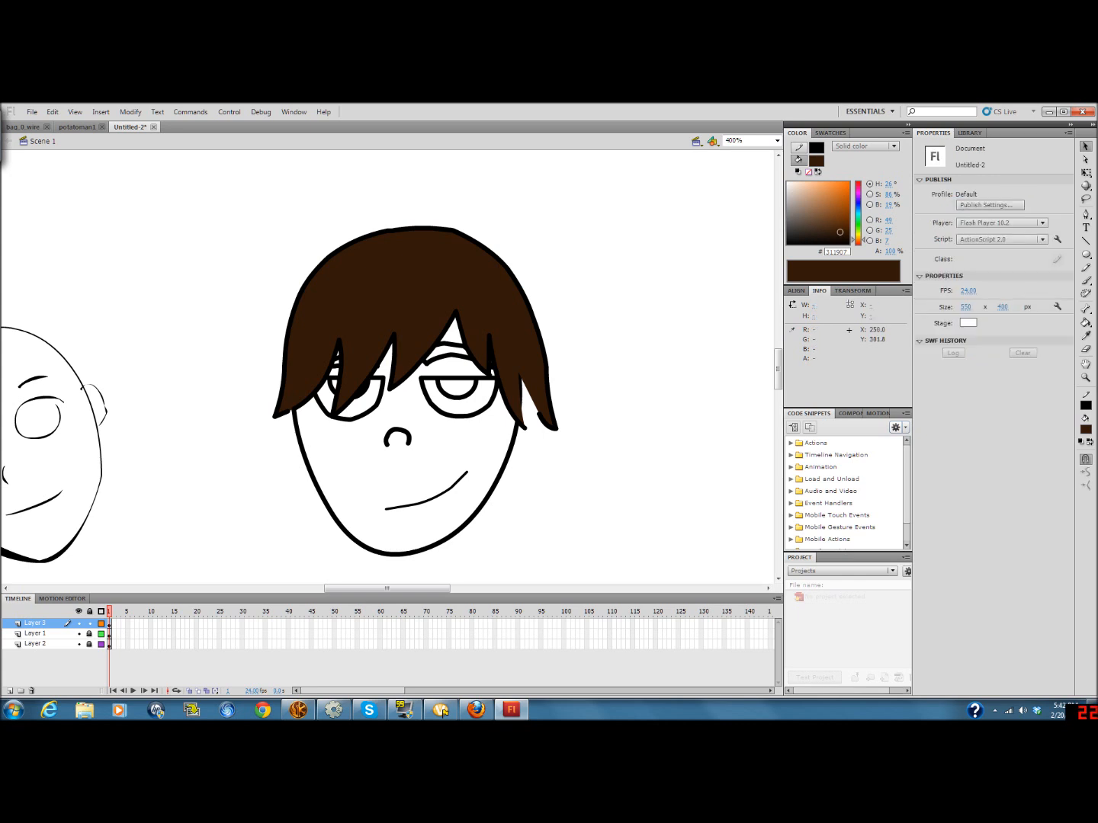
Lock Layer 3, insert a new layer and place it at the bottom of the stack, below Layer 2
click(35, 643)
right_click(45, 644)
click(76, 412)
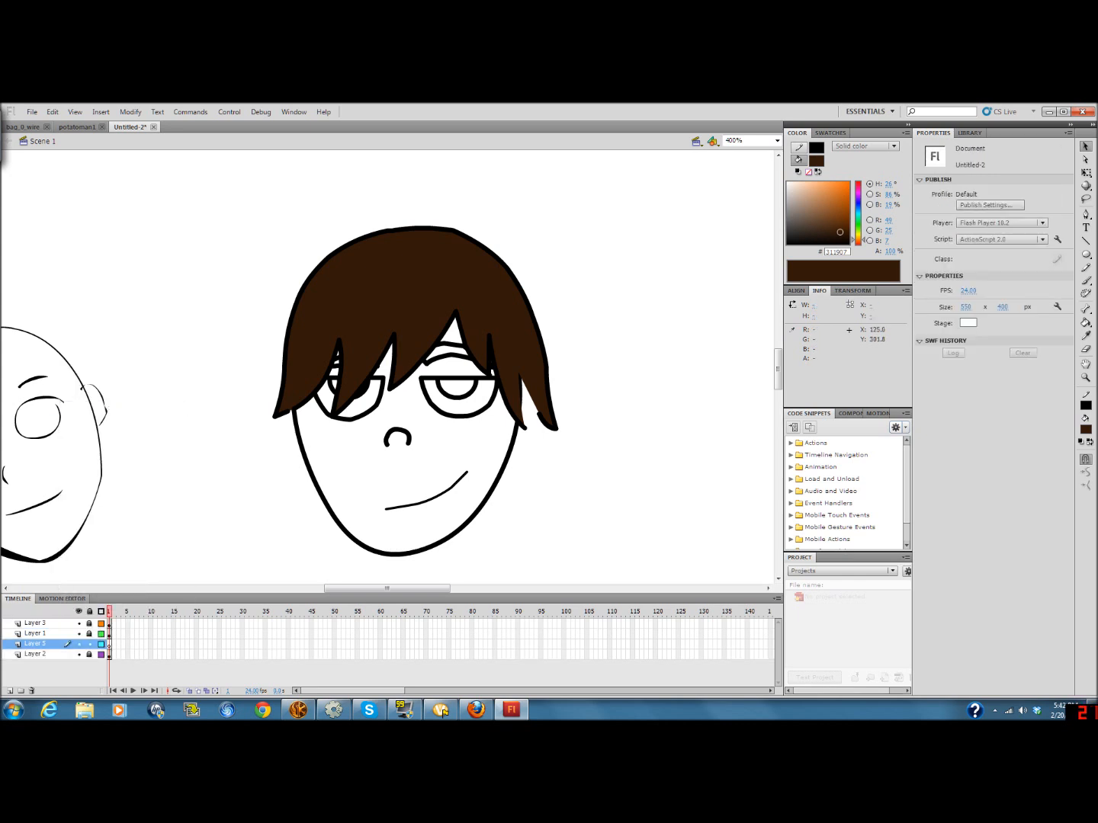
drag(35, 643, 35, 660)
Paste the cut back hair into the bottom layer at its original position behind the face
right_click(362, 507)
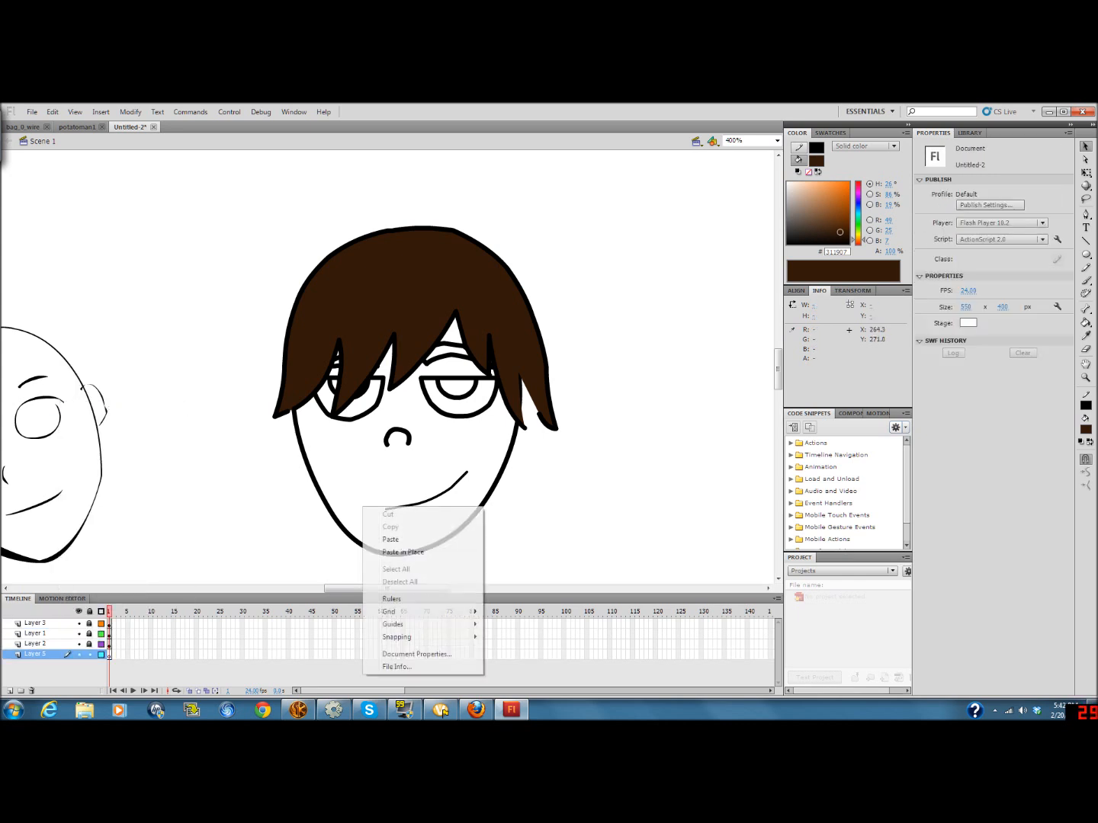
click(391, 538)
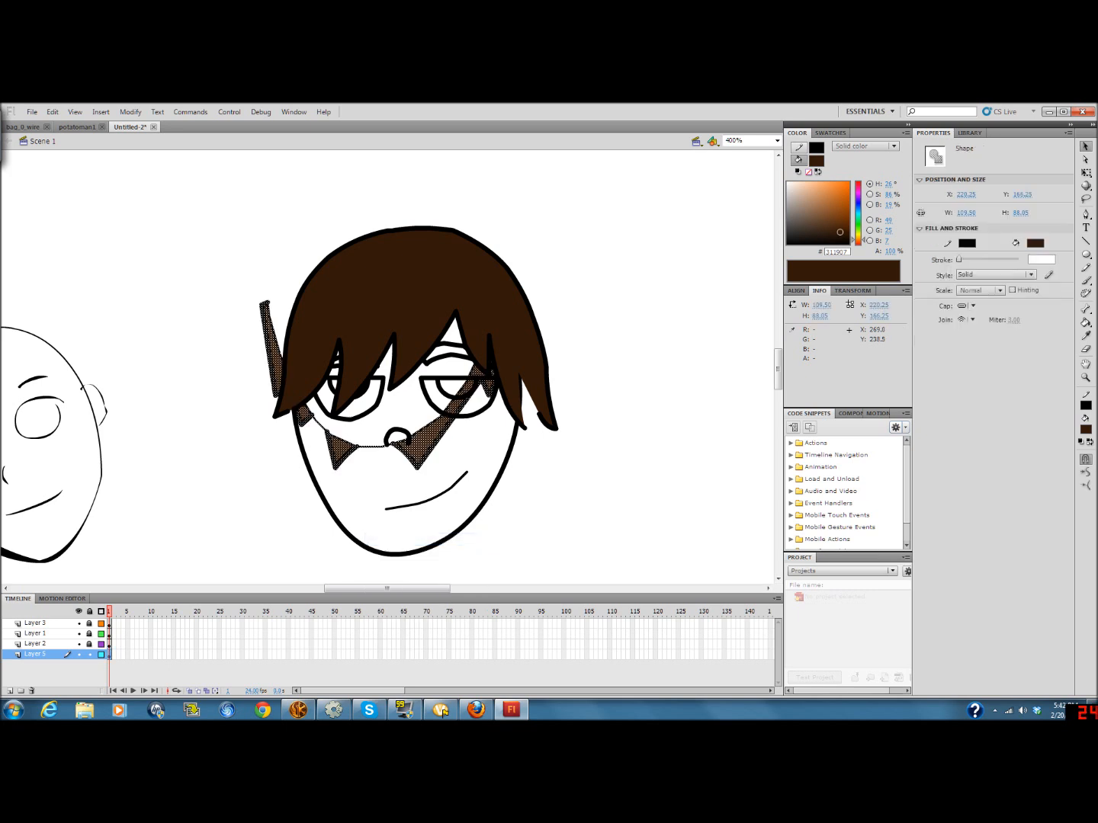
key(ctrl+z)
right_click(288, 498)
click(328, 544)
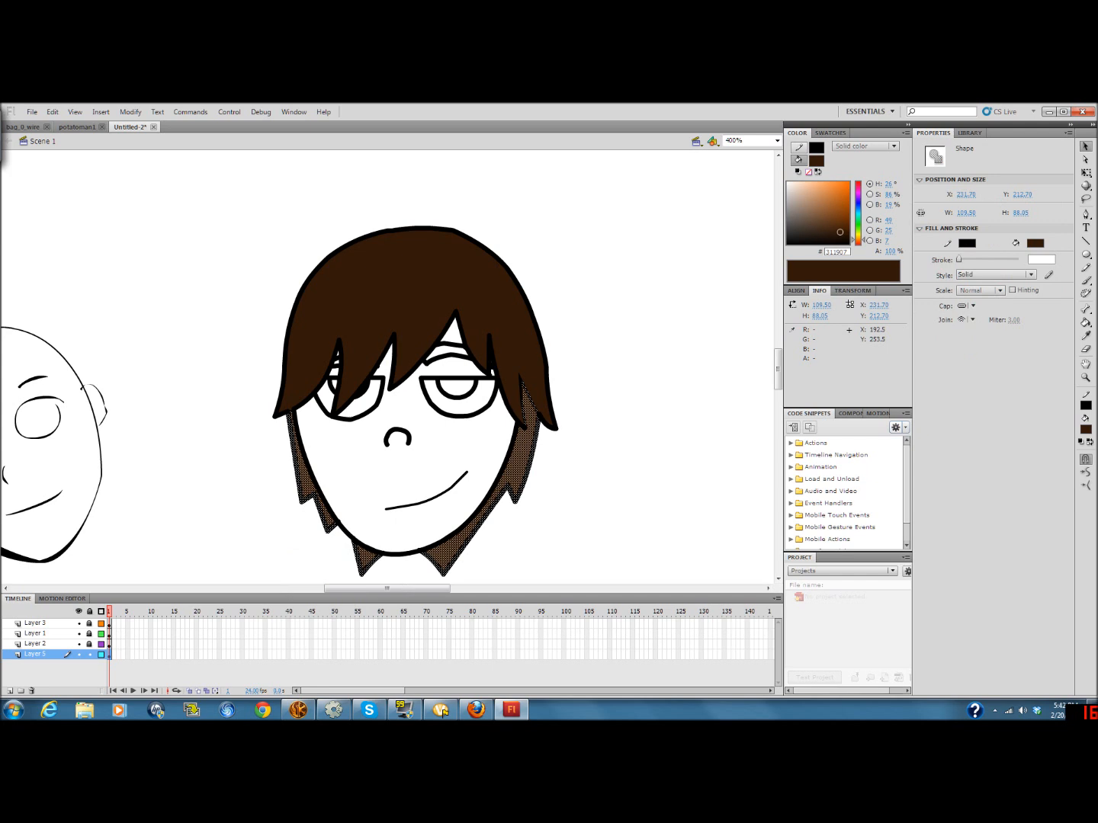
click(198, 469)
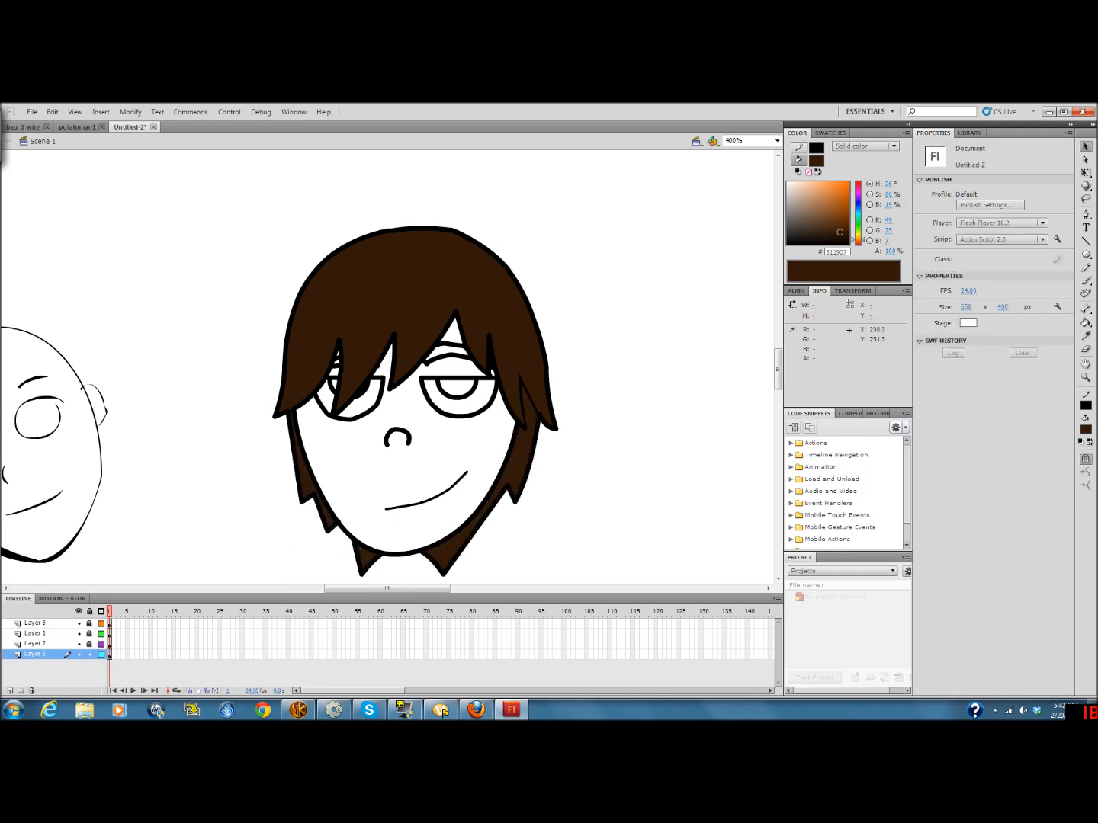
Copy the top outline of the left back-hair strand and the upper lines of the right strand from Layer 5
click(109, 654)
click(286, 416)
click(290, 412)
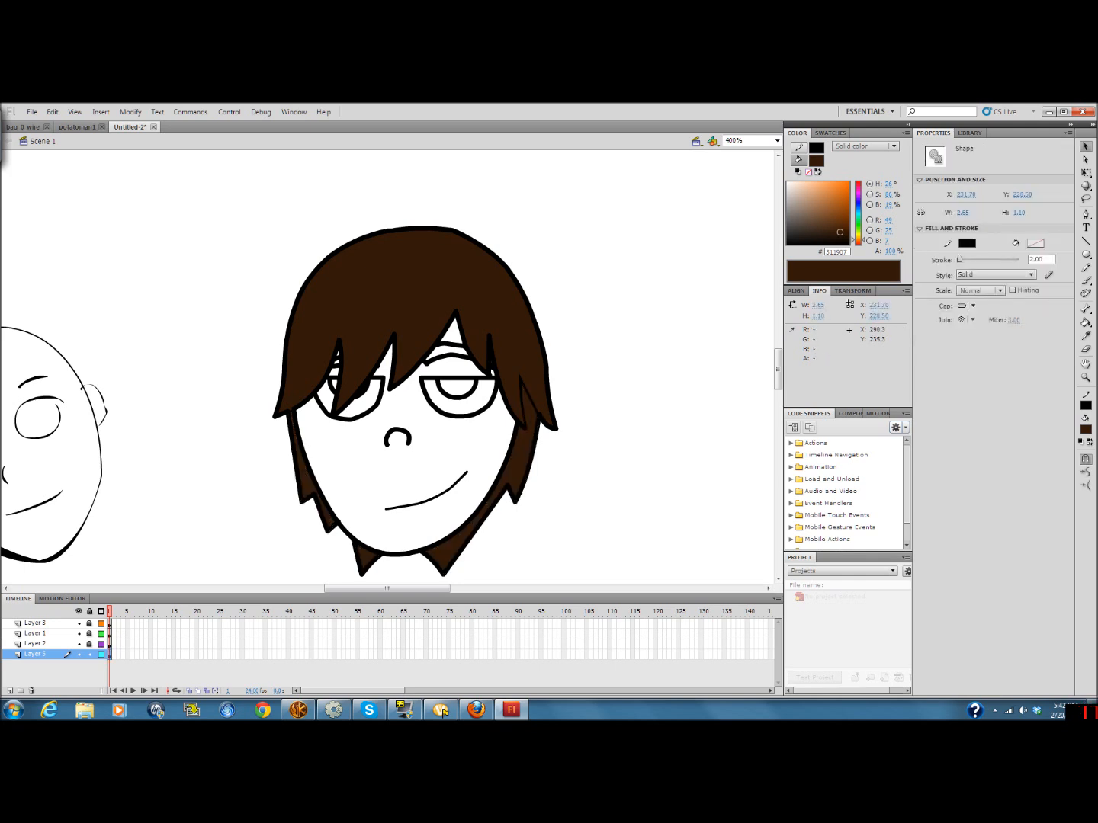
shift+click(529, 396)
shift+click(525, 415)
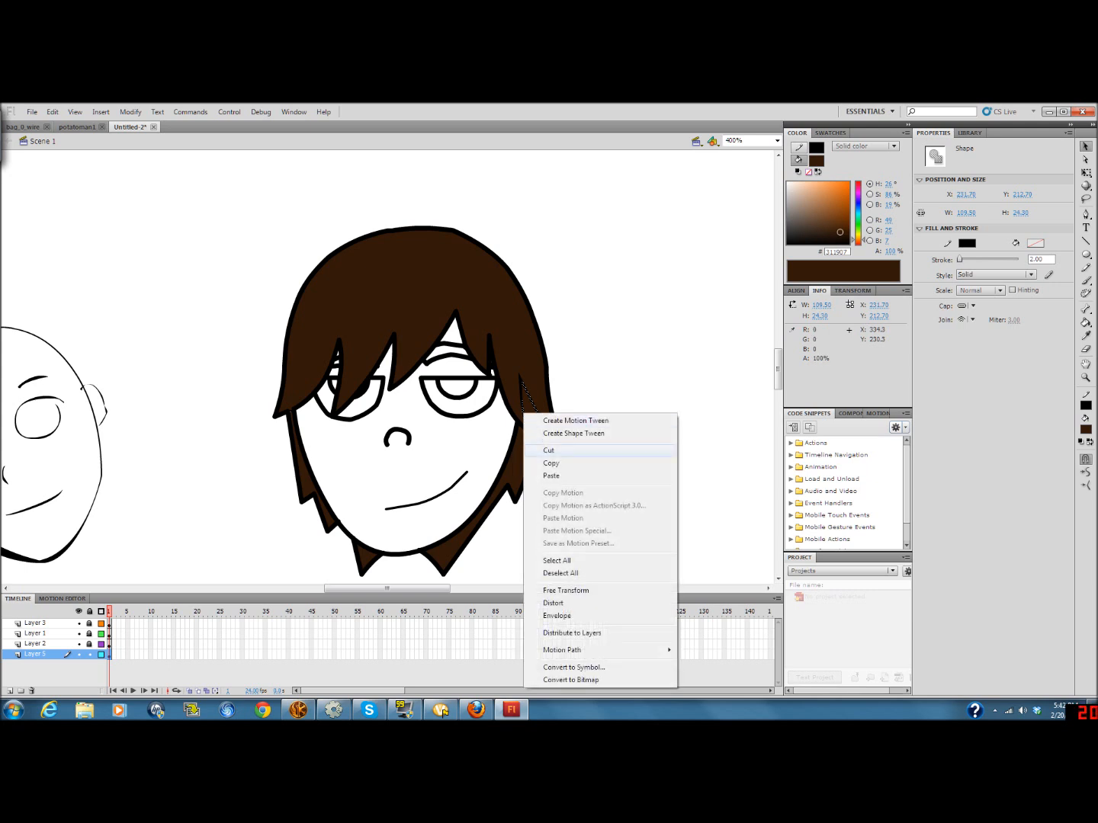
click(551, 462)
Lock Layer 5, unlock Layer 3 and paste the copied hair lines in place on Layer 3
click(89, 654)
click(89, 624)
click(109, 625)
click(166, 433)
right_click(166, 430)
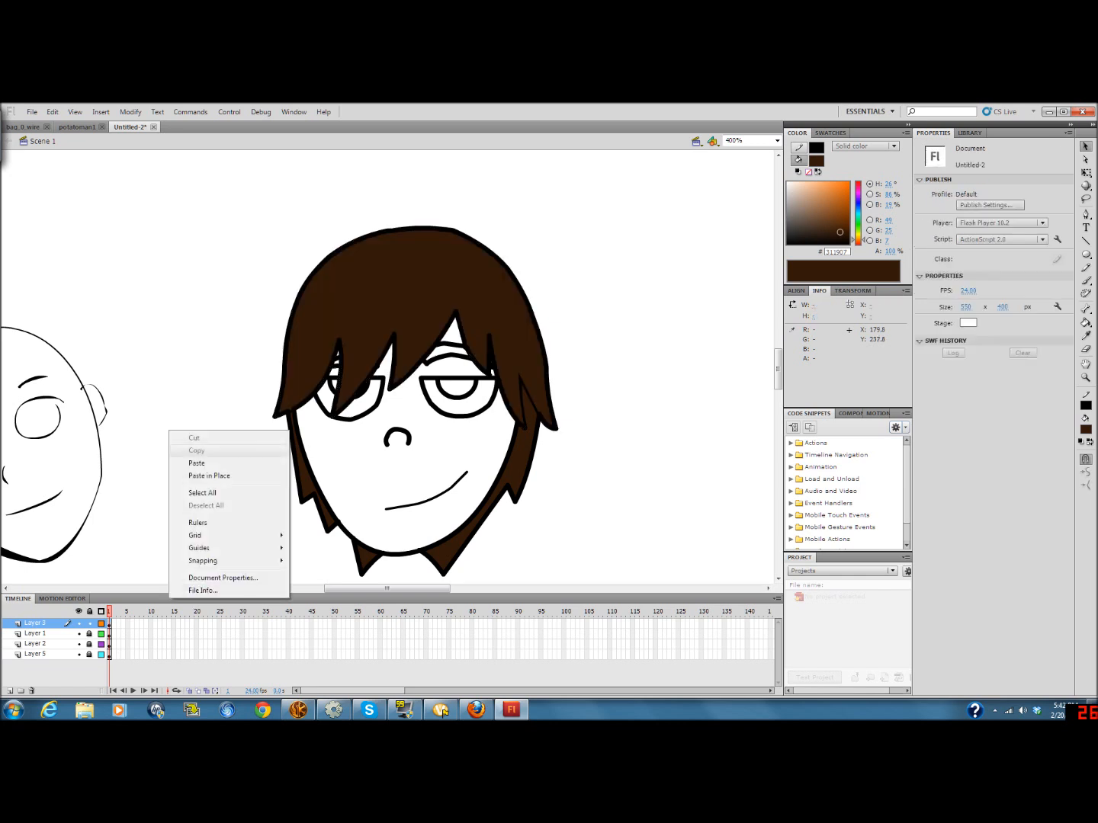
click(200, 474)
click(617, 442)
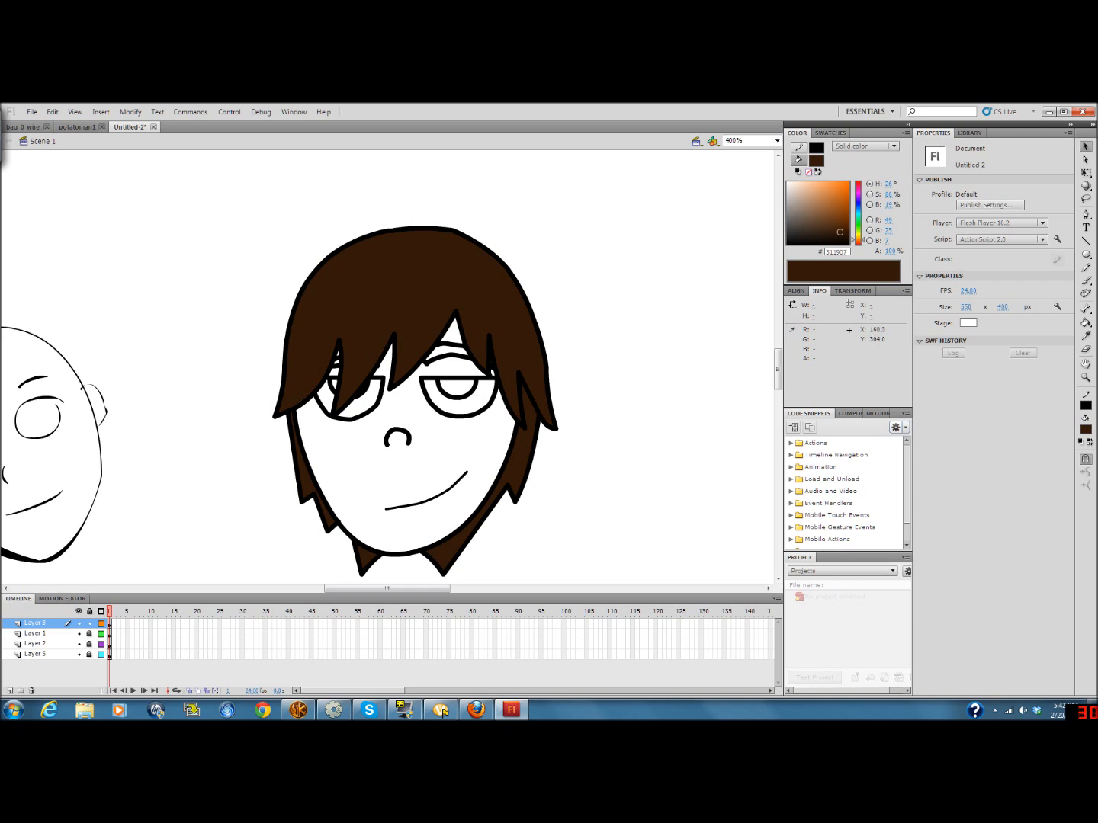
Toggle the visibility of Layers 3, 1 and 2 to examine what each layer contains
click(78, 624)
click(78, 624)
click(78, 634)
click(78, 633)
click(78, 633)
click(79, 634)
click(79, 645)
click(79, 644)
click(79, 634)
click(78, 634)
Unlock Layer 1 and fill the face with the light skin colour #F7CEAF
click(89, 634)
mouse_move(840, 232)
mouse_down()
mouse_move(792, 183)
mouse_move(804, 184)
mouse_up()
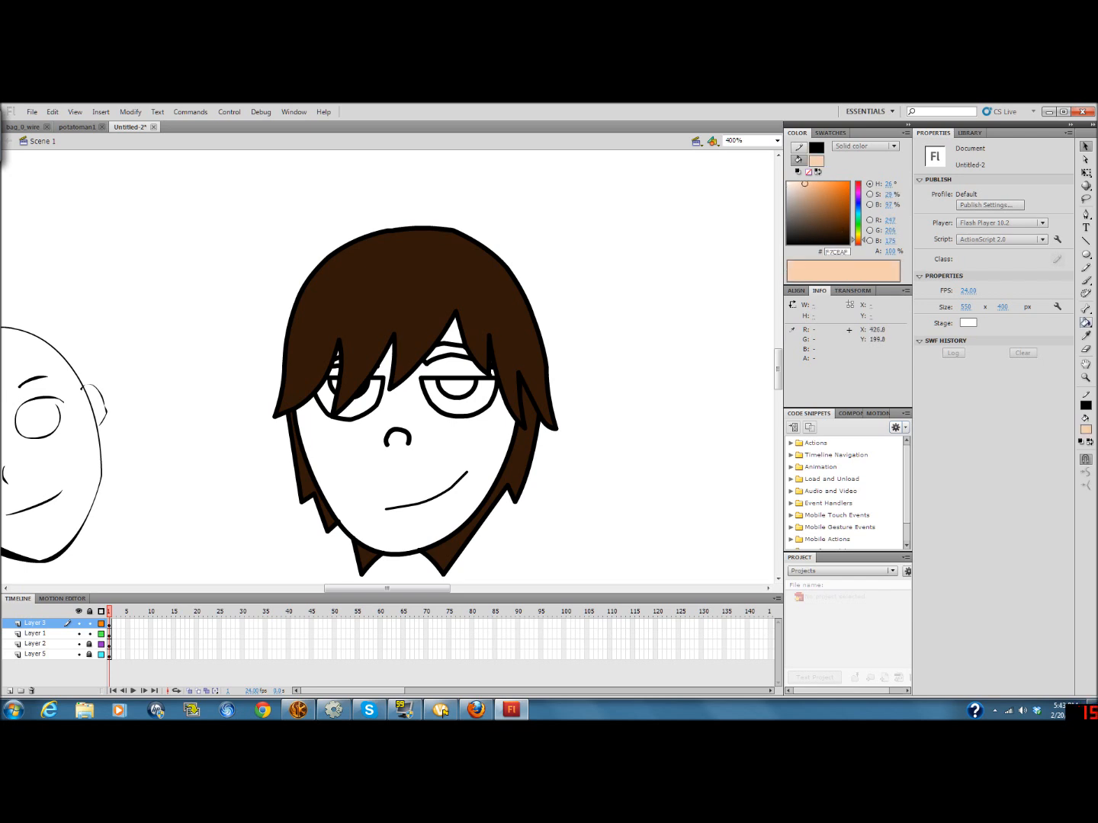
click(1086, 322)
click(443, 465)
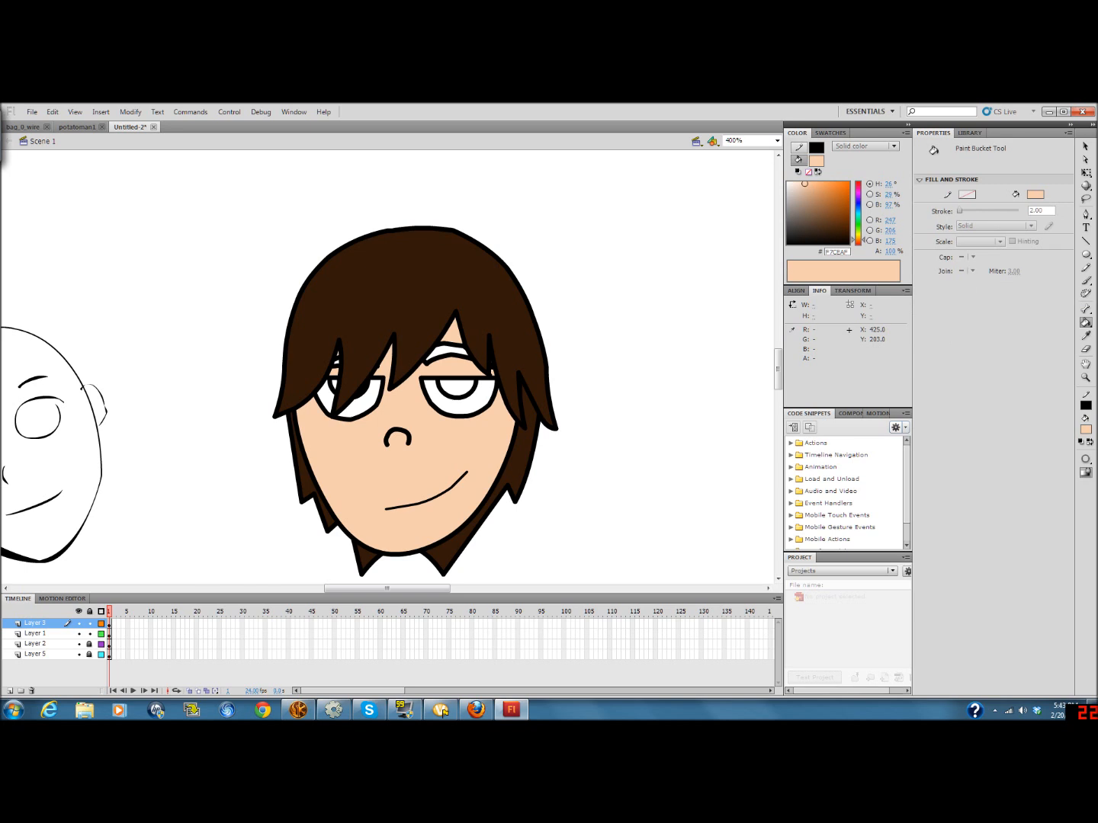
Sample the hair's brown colour and fill the irises and eyebrows with it
click(1086, 336)
click(510, 296)
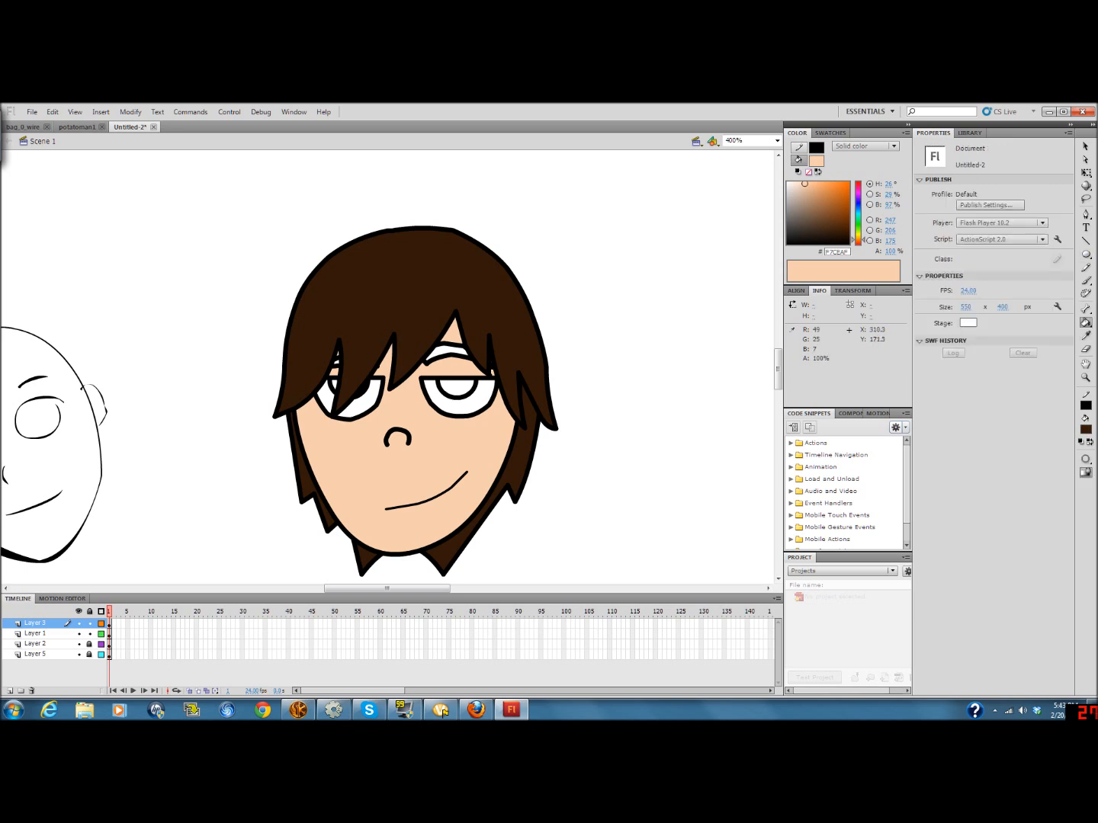
click(457, 387)
click(449, 353)
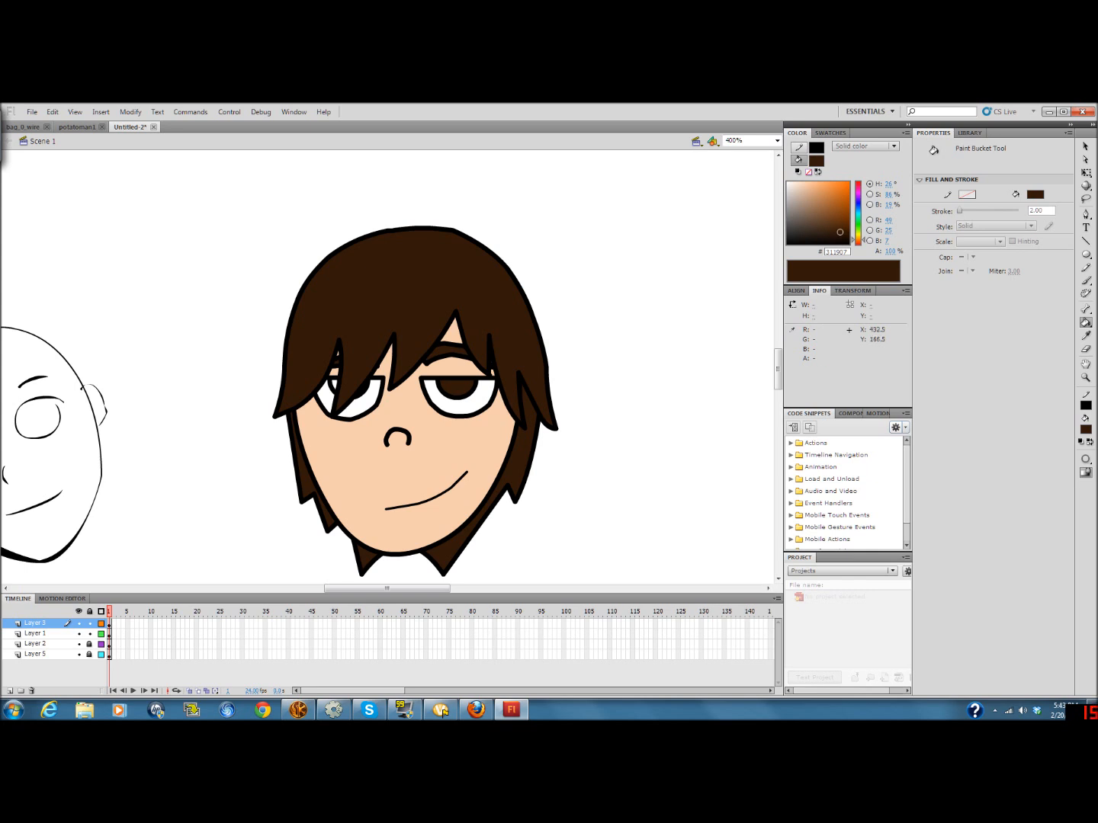
Set the fill colour to dark green #1E3100 and recolour the irises with it
key(v)
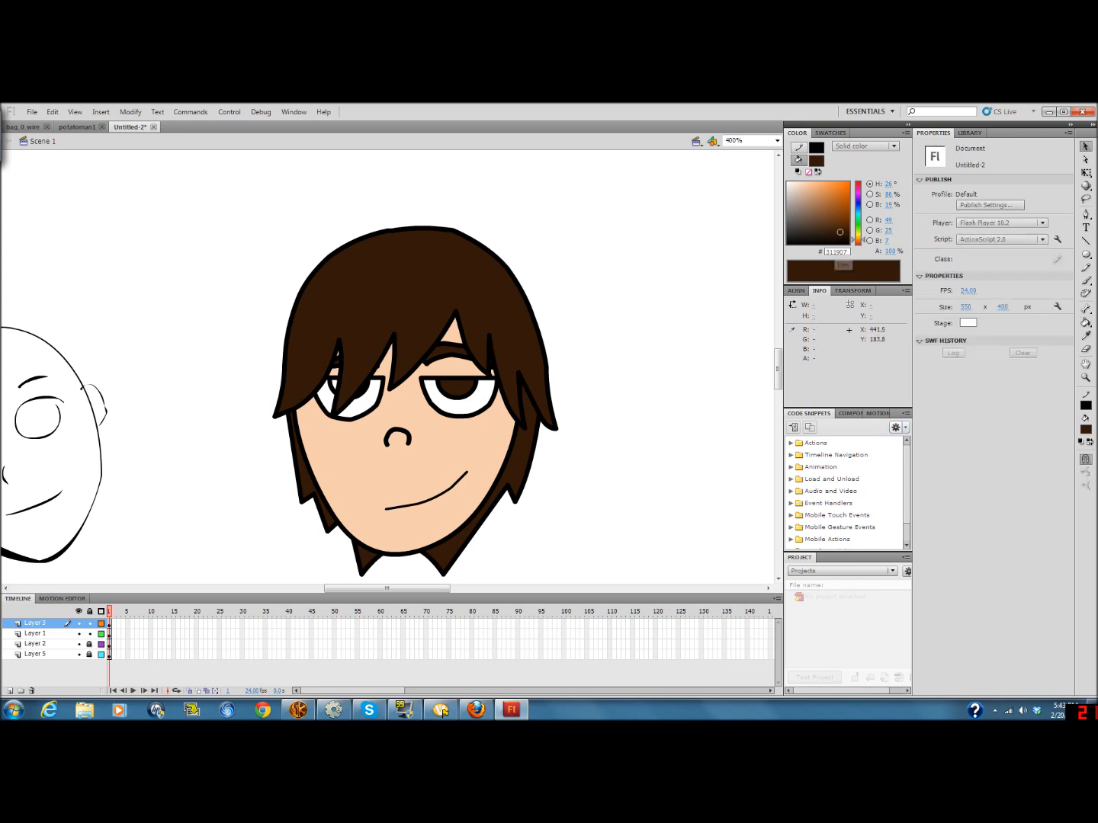
drag(857, 240, 857, 230)
click(849, 230)
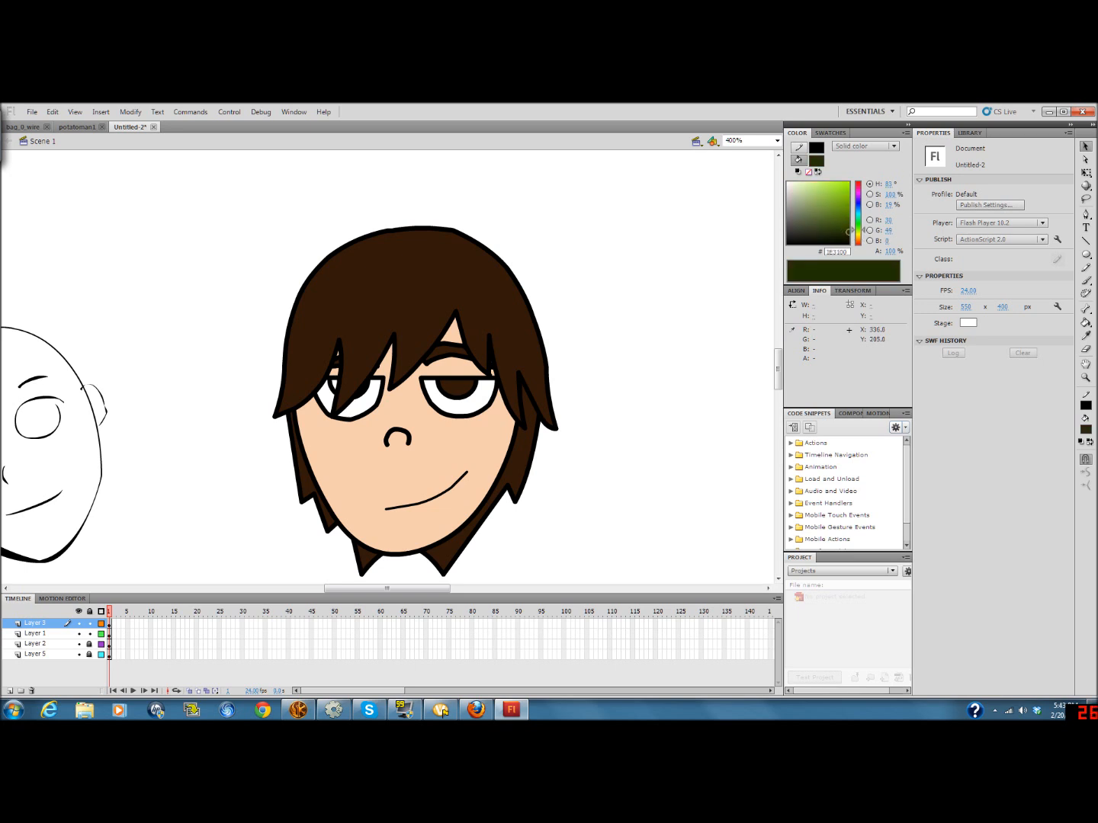
key(k)
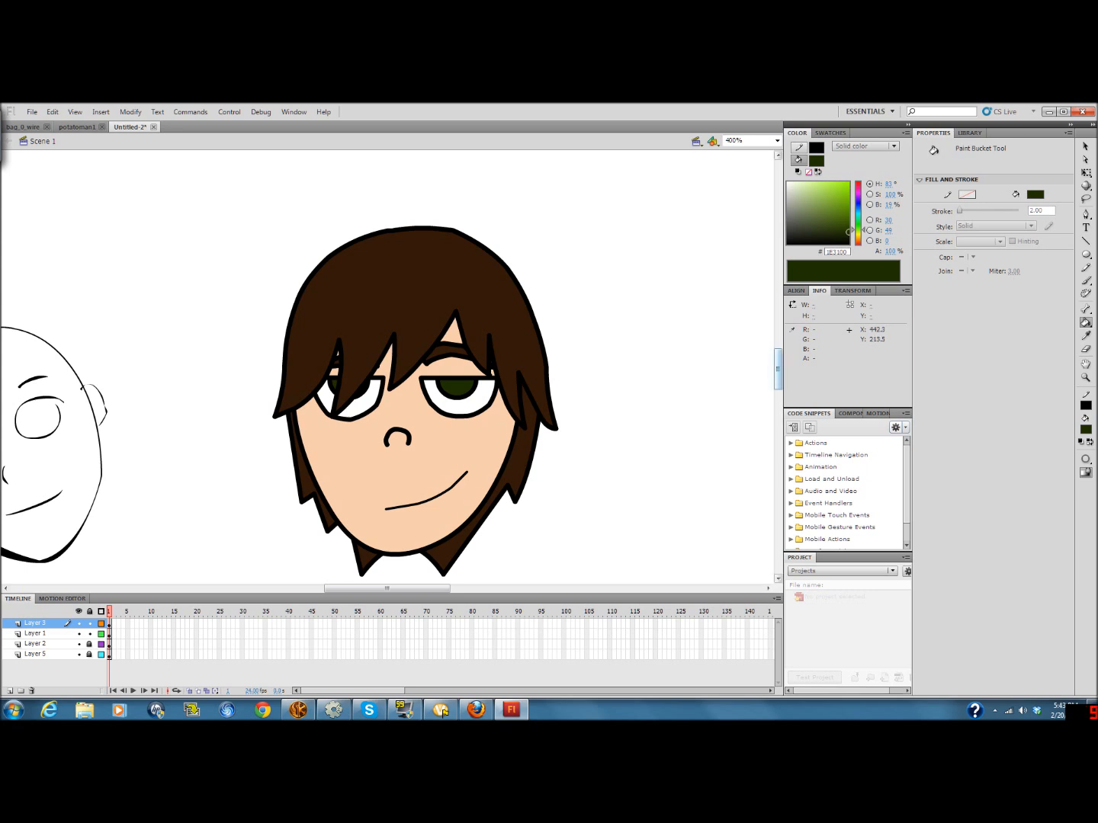
Darken the fill colour to #0D1500 and activate the Oval tool for the pupils
drag(850, 231, 847, 239)
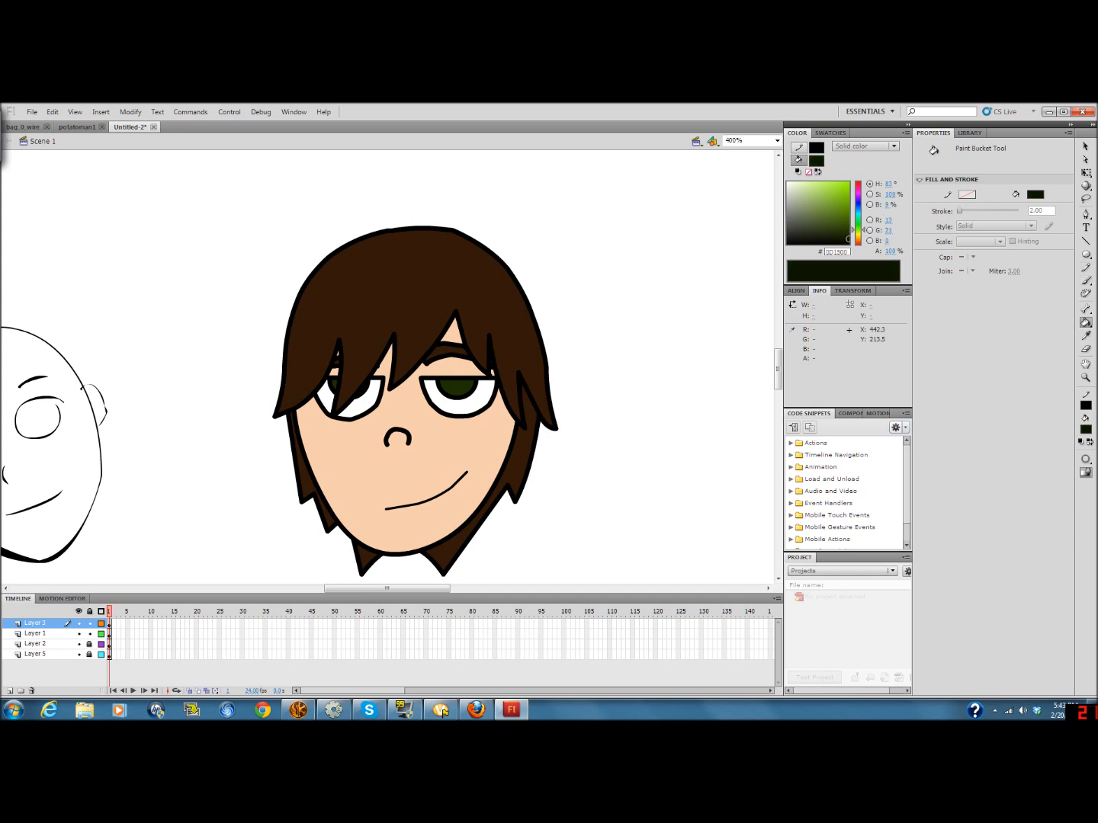
key(o)
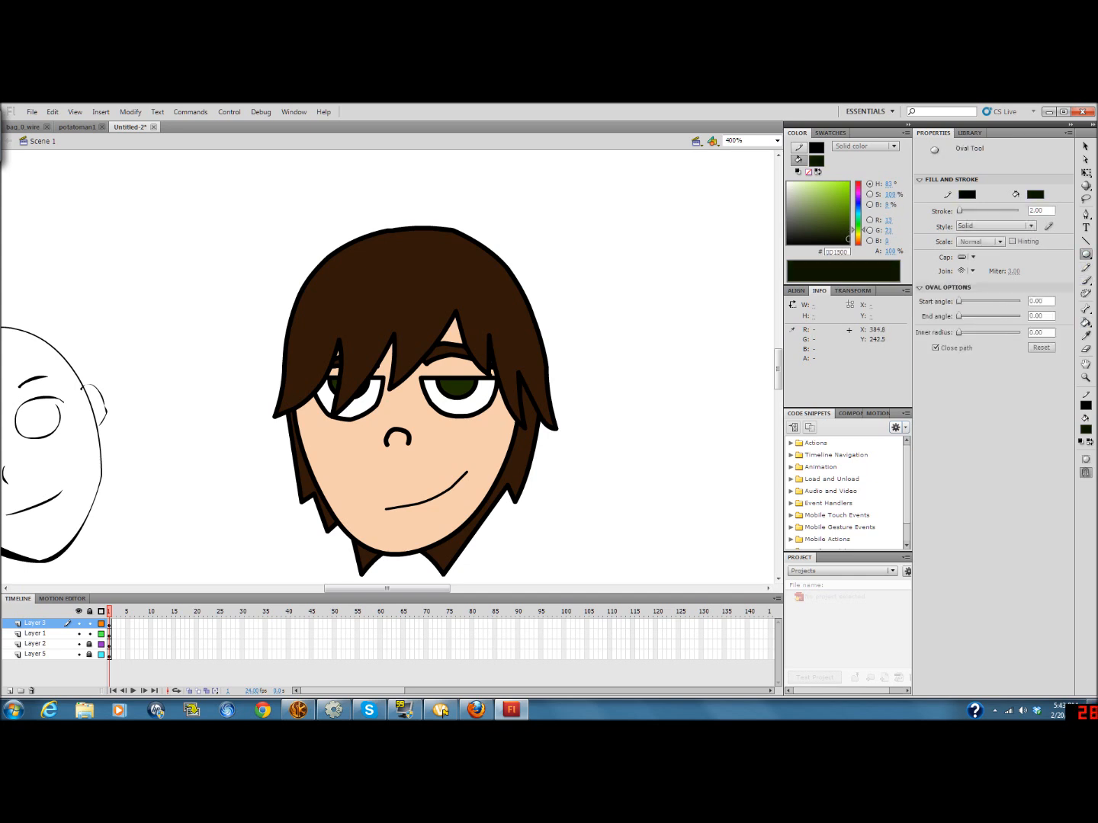
Try drawing a circular pupil over the right-hand iris on Layer 3, check it by toggling that layer's visibility, and undo it
drag(467, 392, 447, 369)
click(78, 623)
click(78, 624)
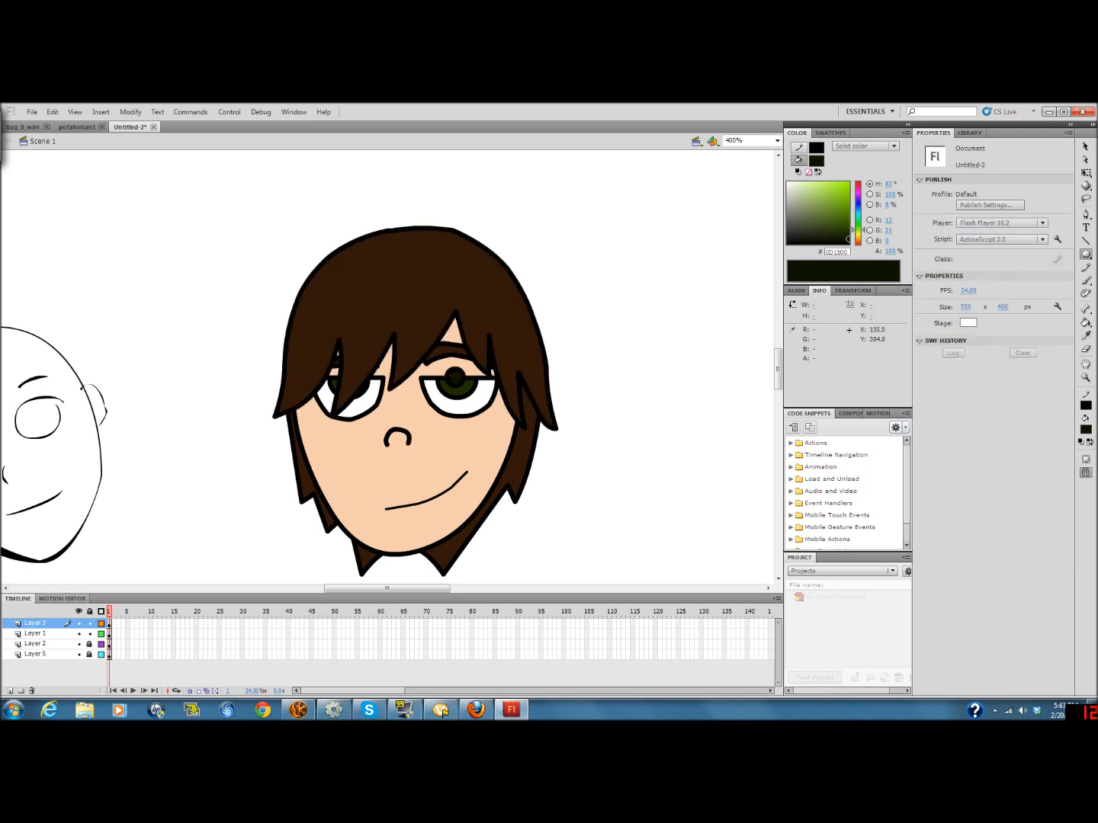
click(78, 624)
click(78, 623)
click(78, 623)
click(78, 623)
click(79, 624)
click(78, 623)
key(ctrl+z)
Lock and hide Layer 3, and make Layer 1 the active layer
click(89, 624)
click(78, 624)
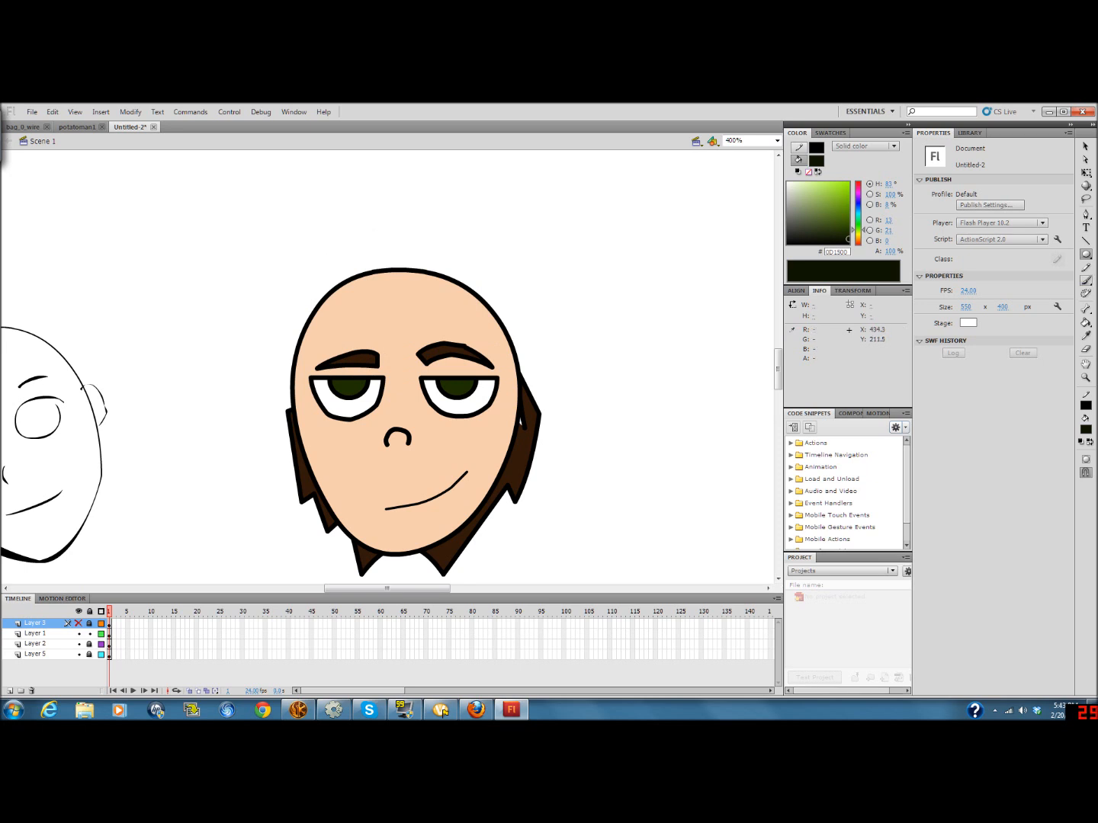
click(109, 634)
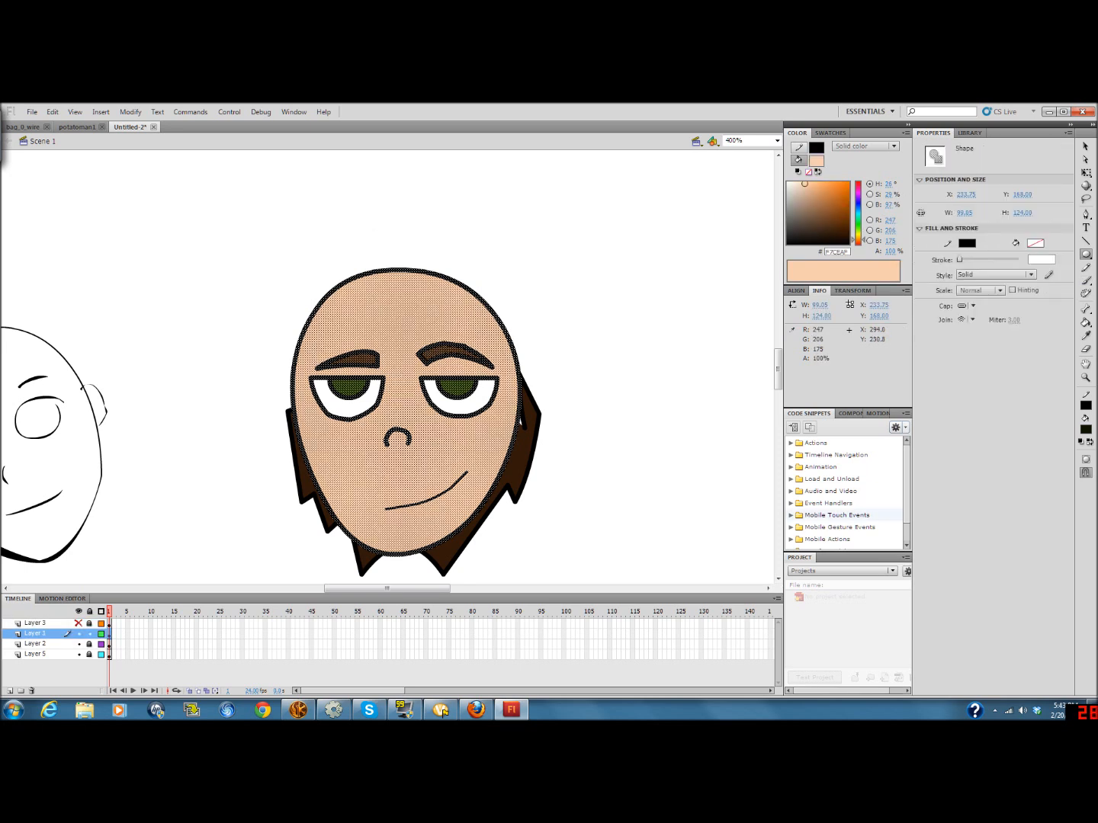
Try drawing a dark oval pupil directly over the right-hand iris on Layer 1, undoing each attempt
drag(467, 394, 449, 369)
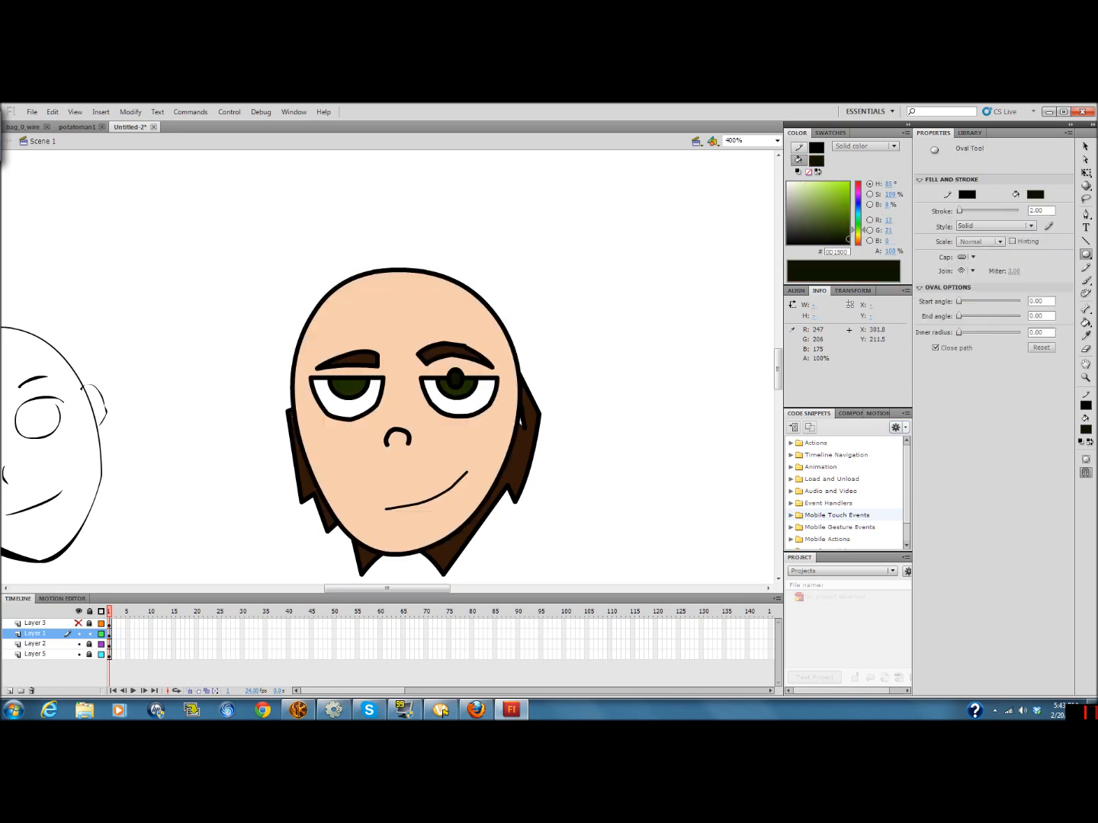
key(ctrl+z)
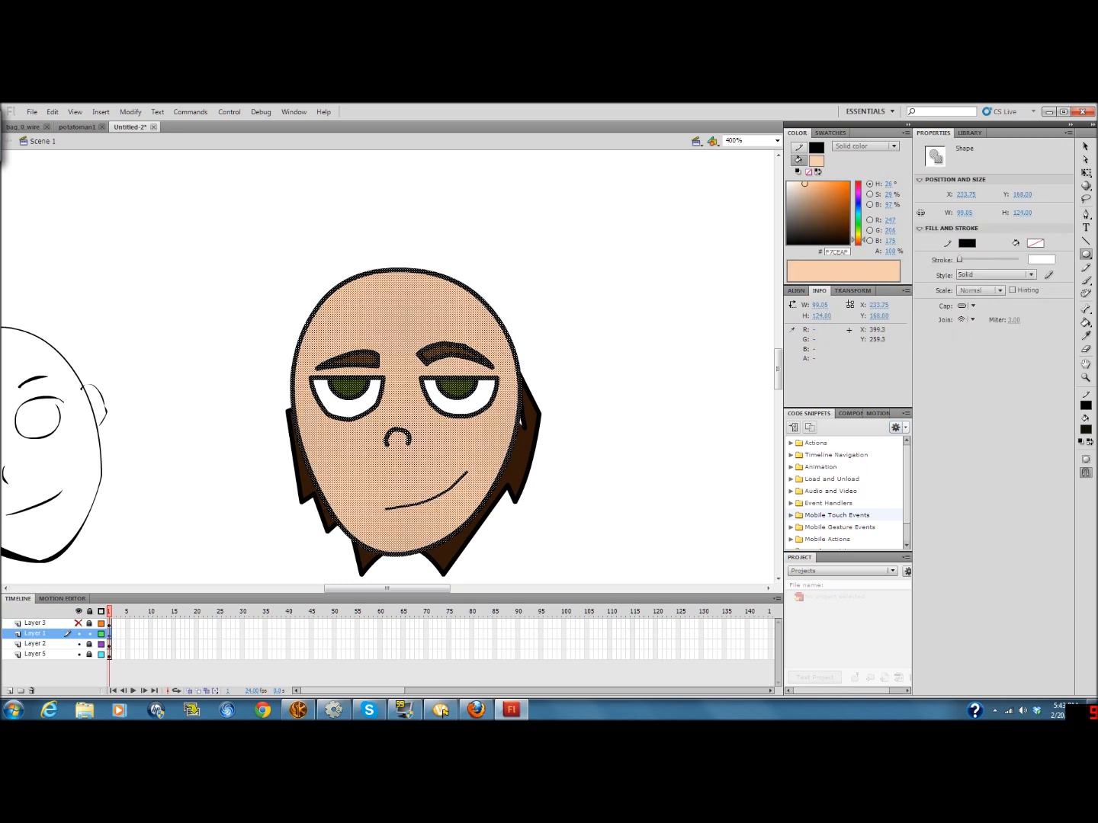
key(e)
click(762, 330)
key(o)
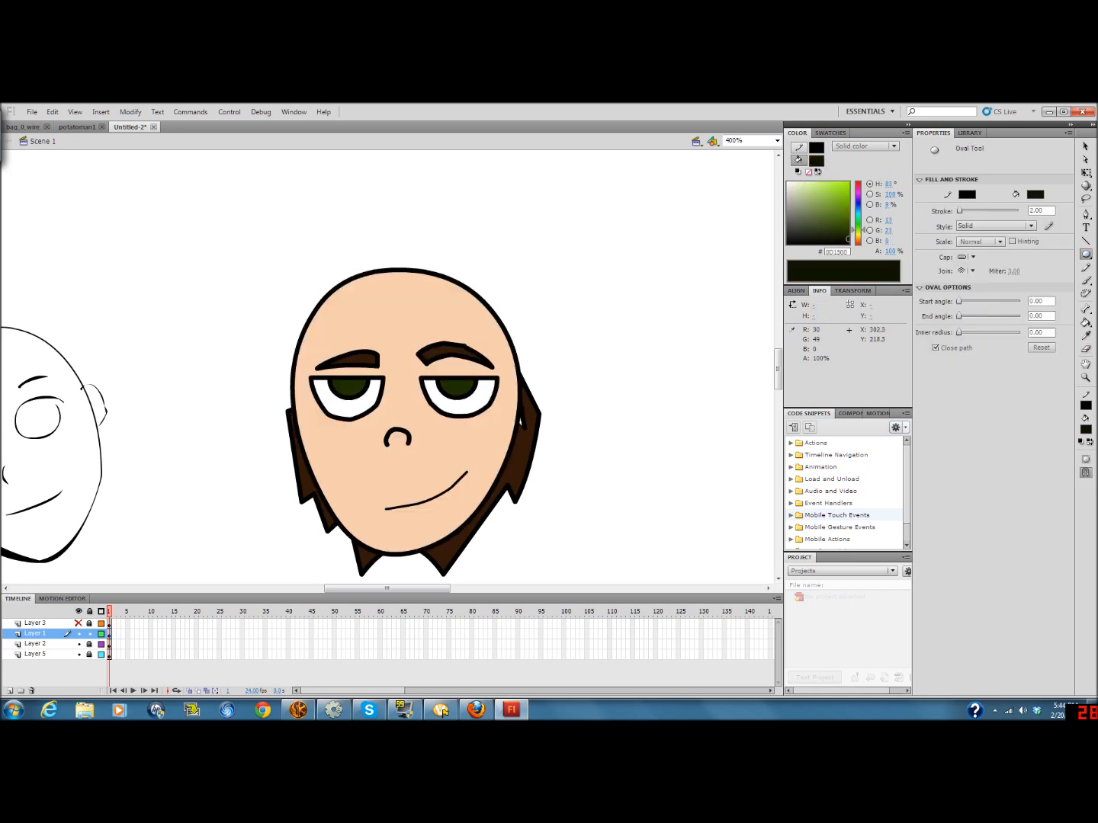
drag(465, 387, 441, 363)
key(ctrl+z)
Draw a small dark circle for the pupil on the empty stage to the right of the head
drag(616, 420, 637, 442)
key(v)
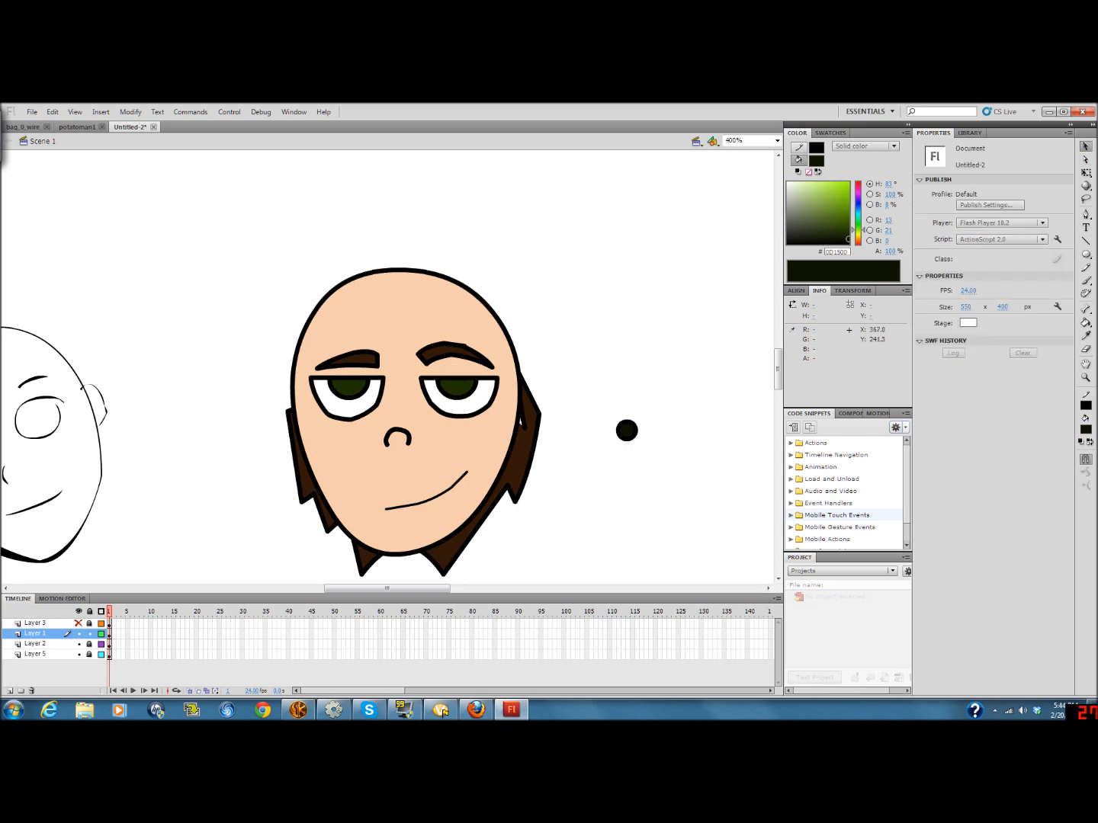
Move the dark pupil circle from the empty stage onto the right-hand iris, nudging it into its centre
click(626, 430)
drag(626, 431, 454, 377)
key(Right)
key(Down)
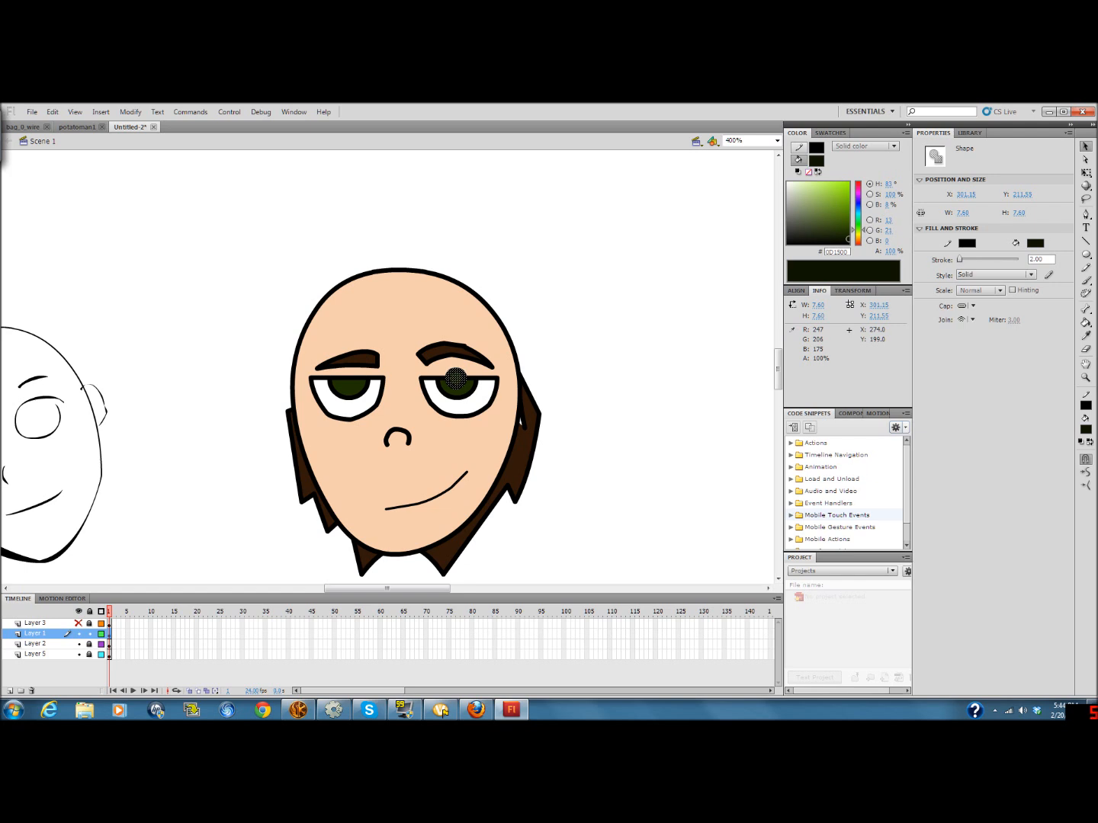
click(656, 414)
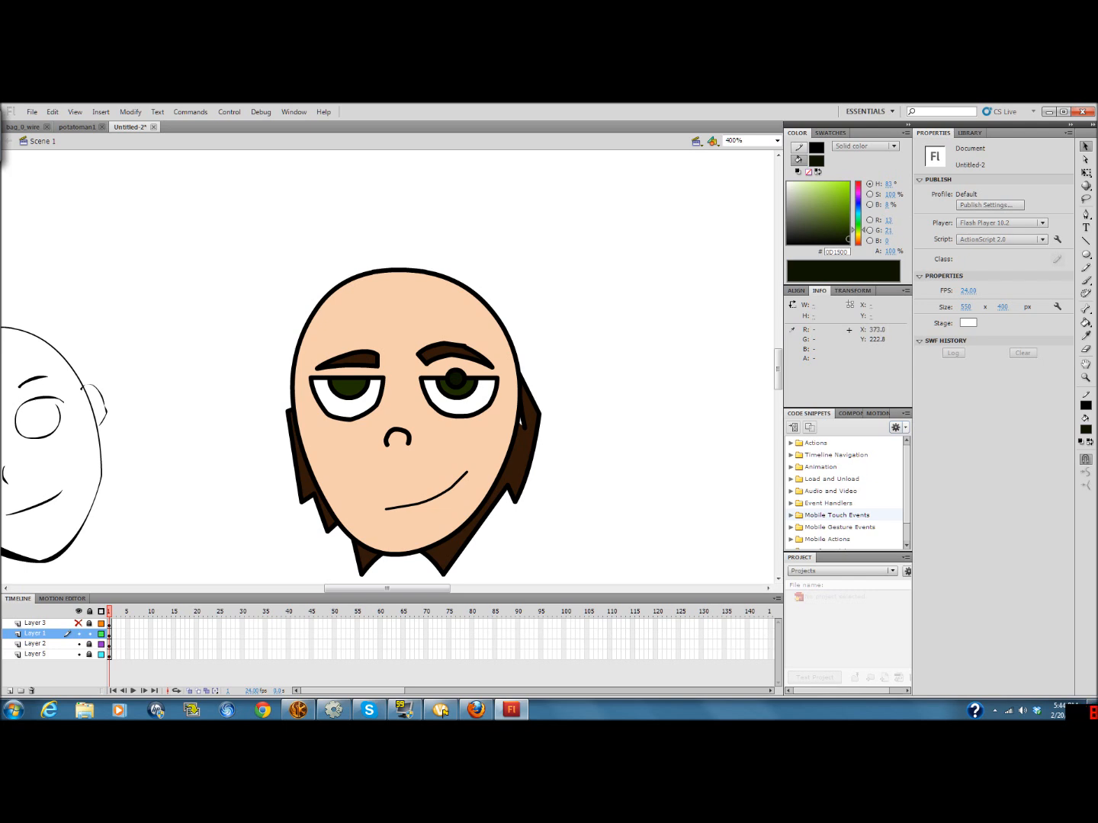
right_click(610, 394)
click(631, 427)
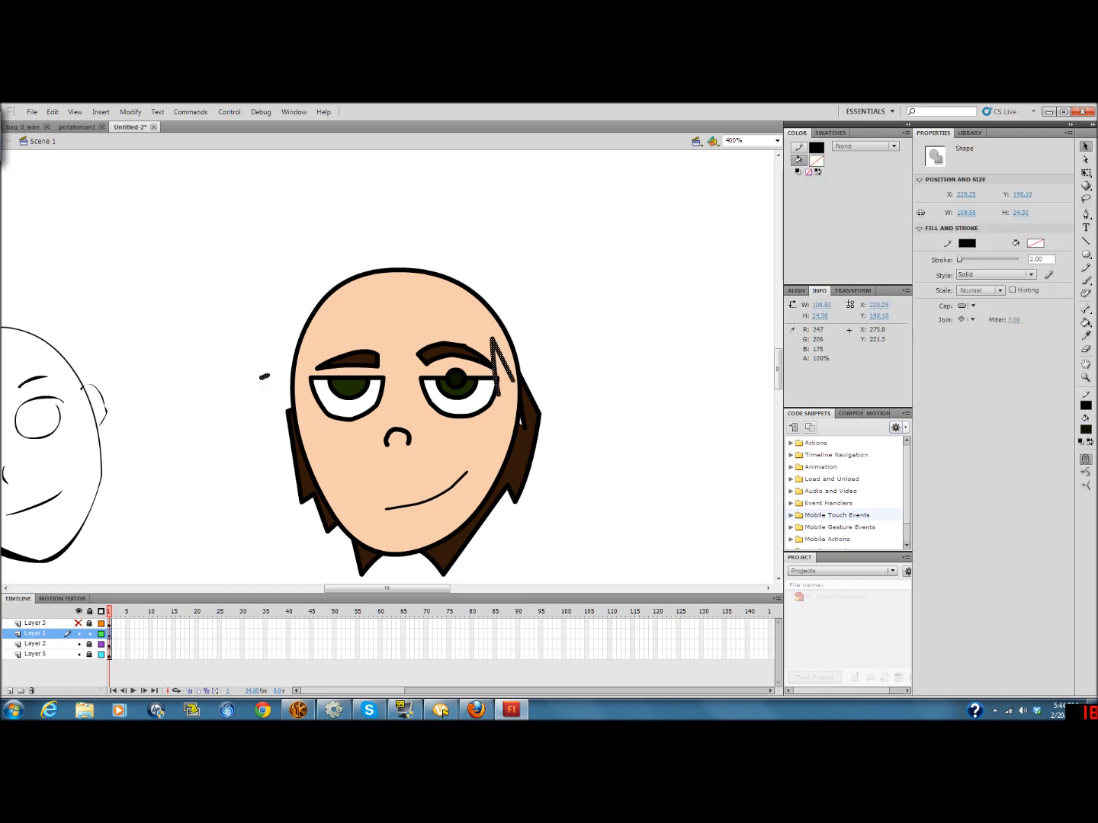
key(Delete)
Copy the right-hand pupil with its outline and place the copy over the left-hand iris
click(455, 379)
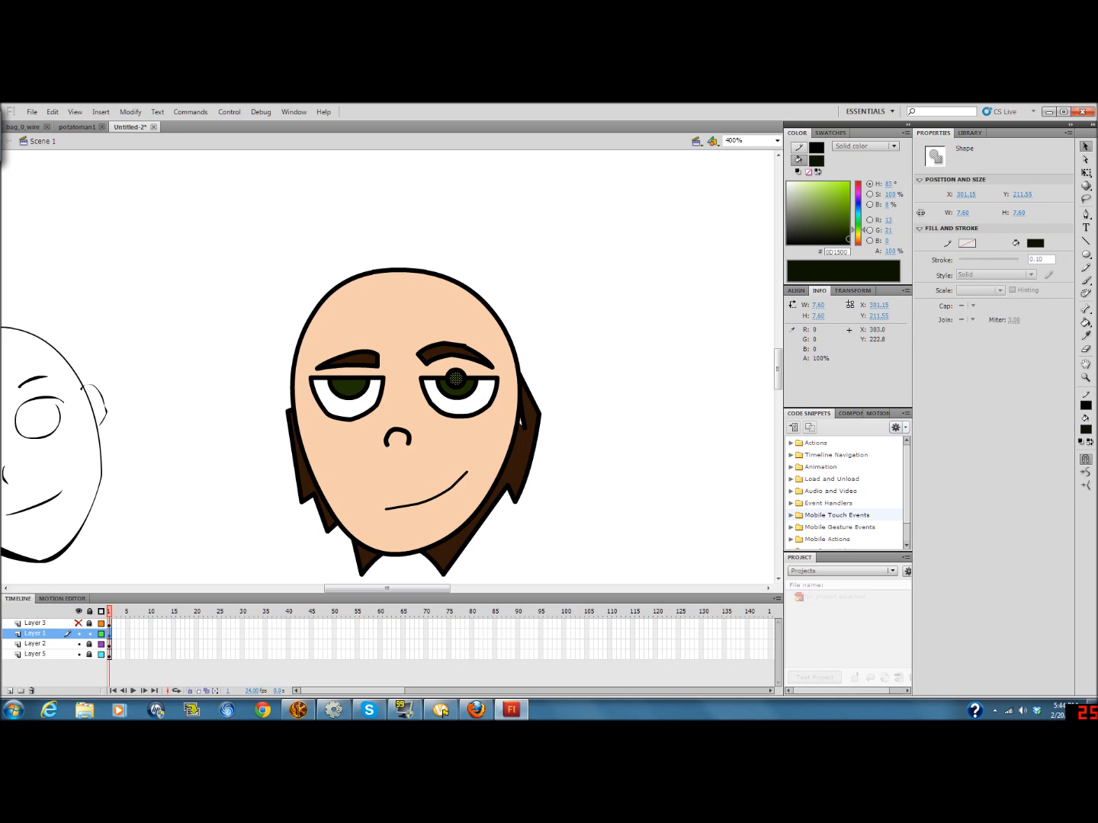
shift+click(450, 385)
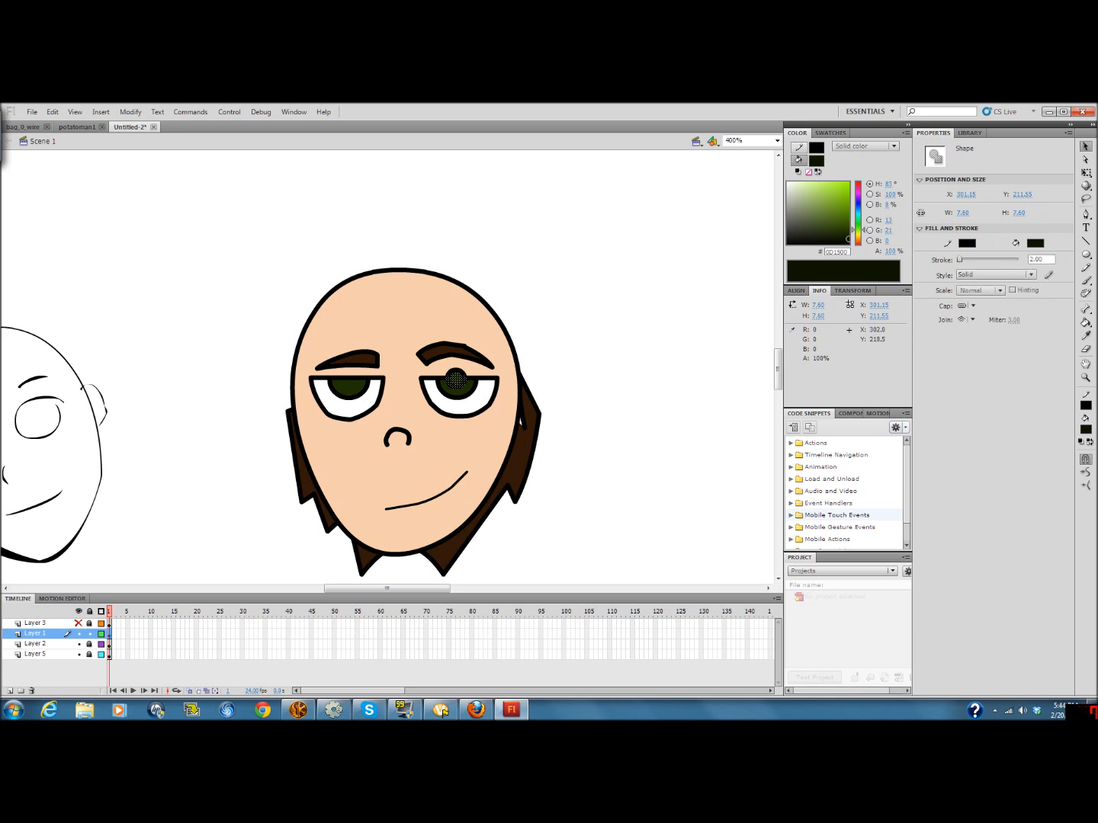
right_click(449, 374)
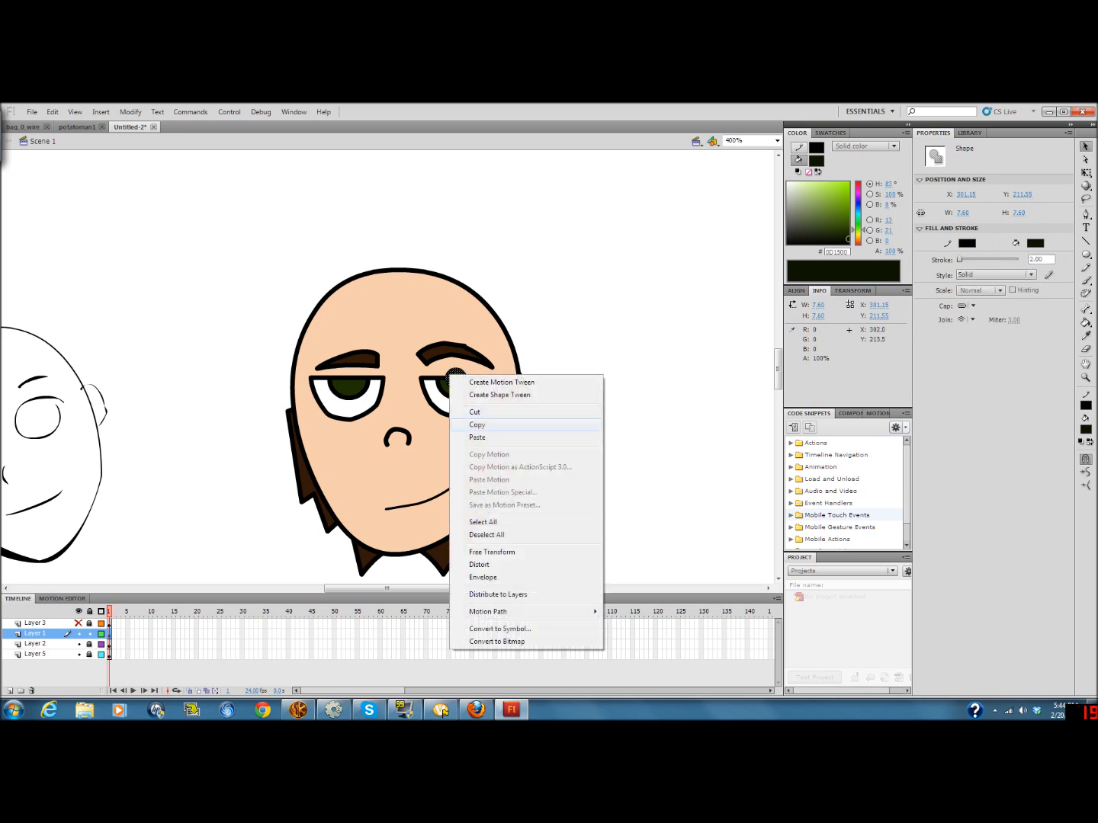
click(476, 425)
right_click(632, 336)
click(662, 359)
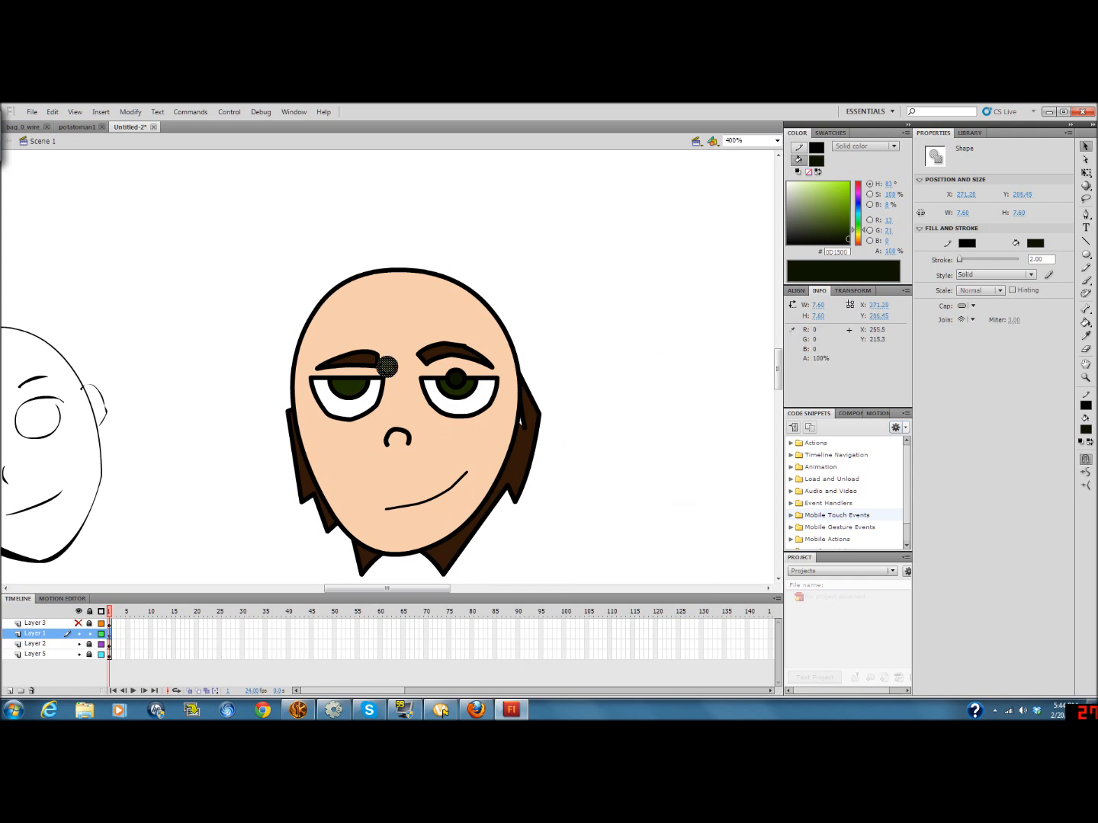
drag(387, 368, 349, 378)
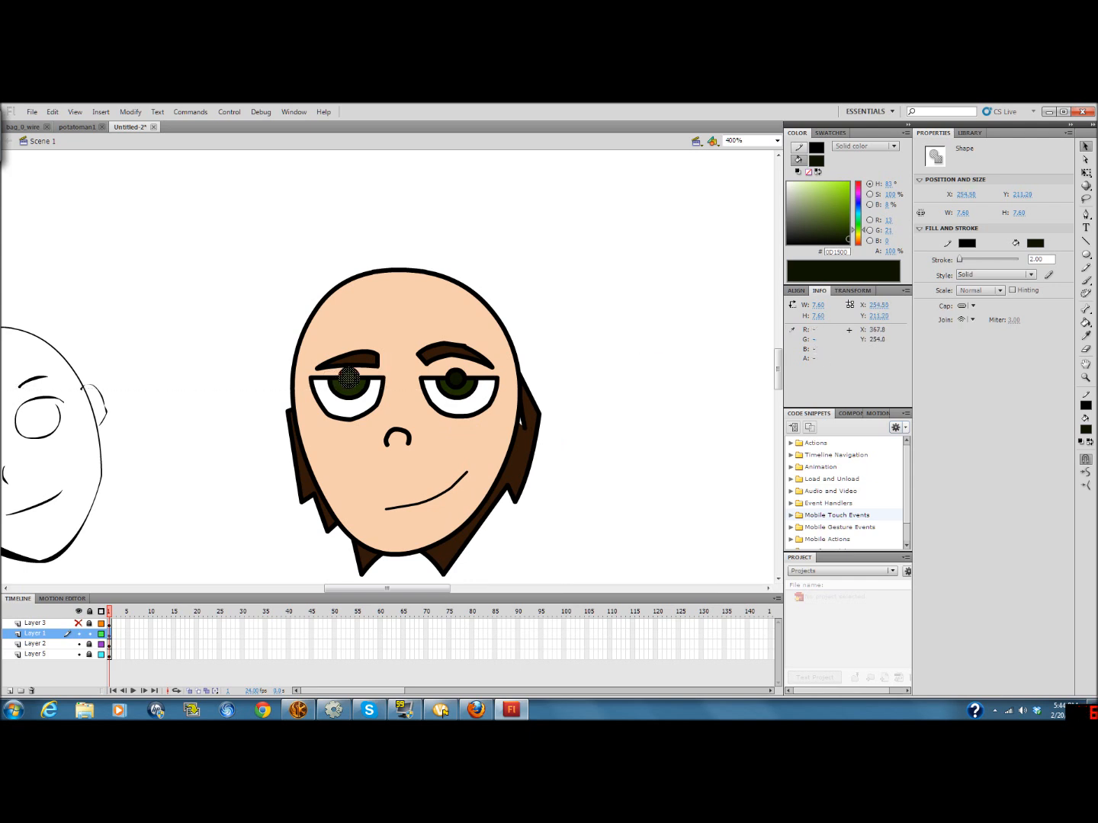
click(600, 475)
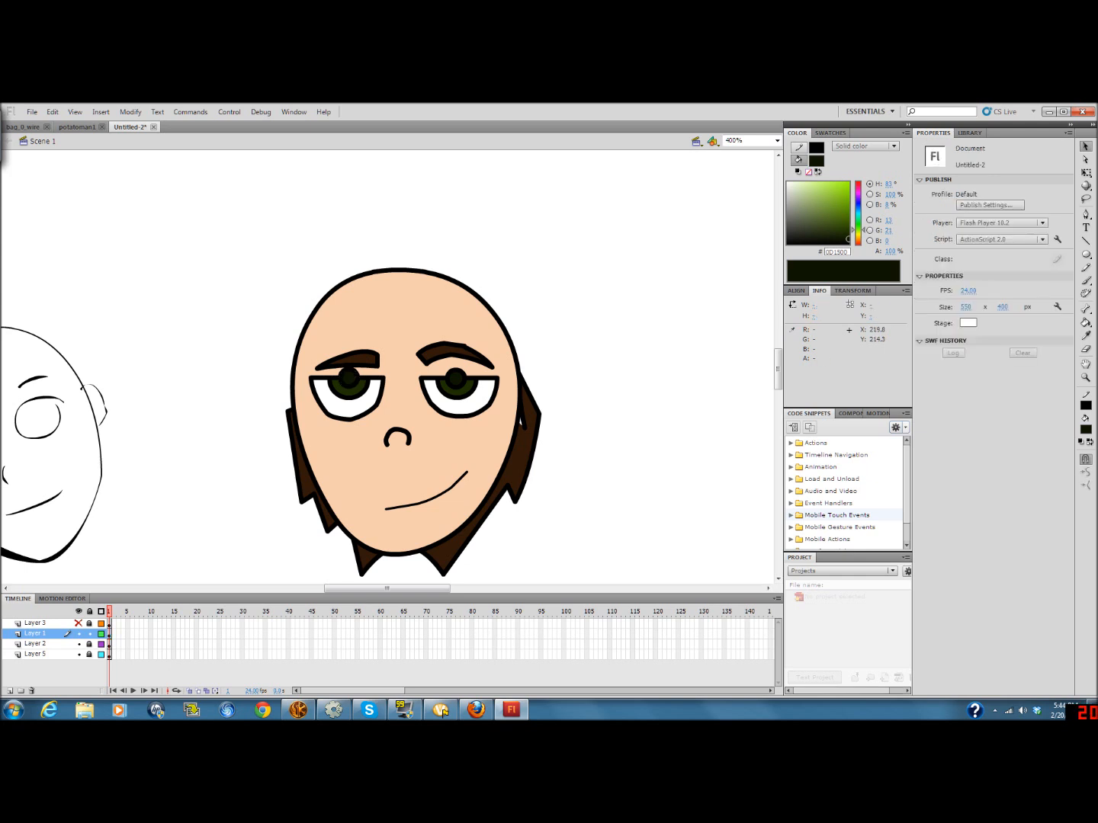
Delete the parts of both pupils that stick out above the straight upper eyelid lines
click(347, 374)
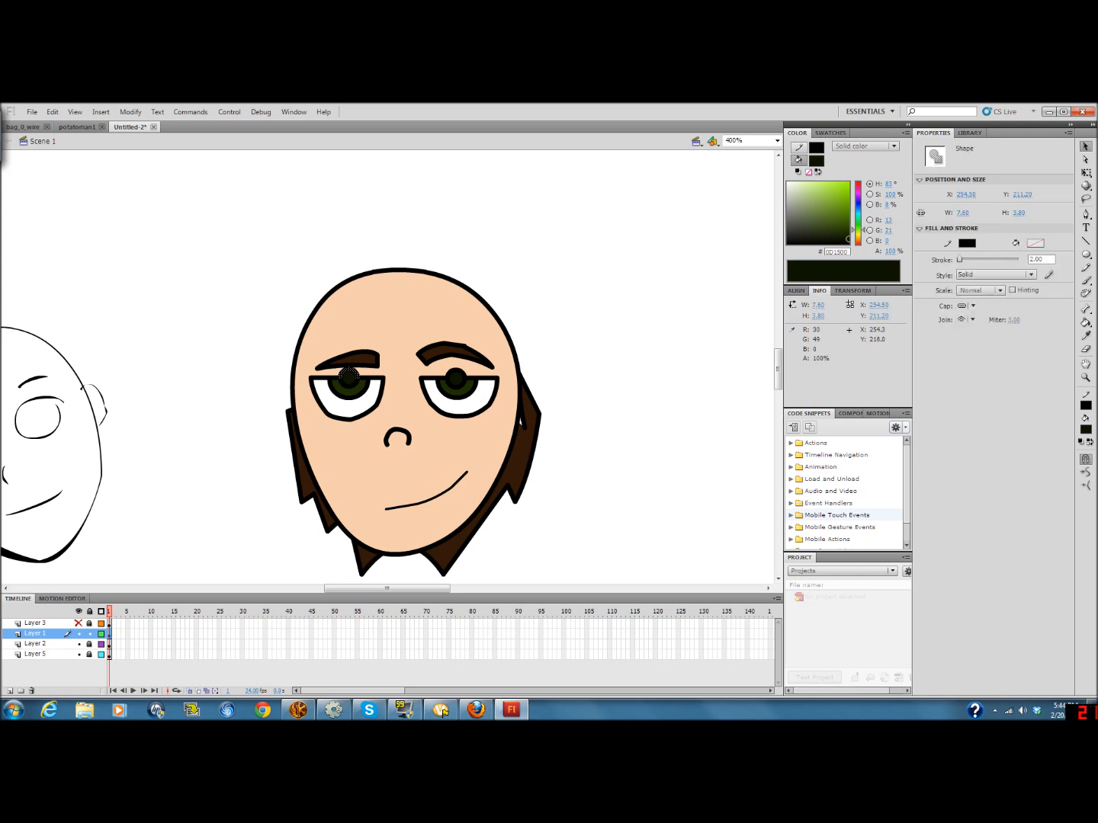
click(738, 293)
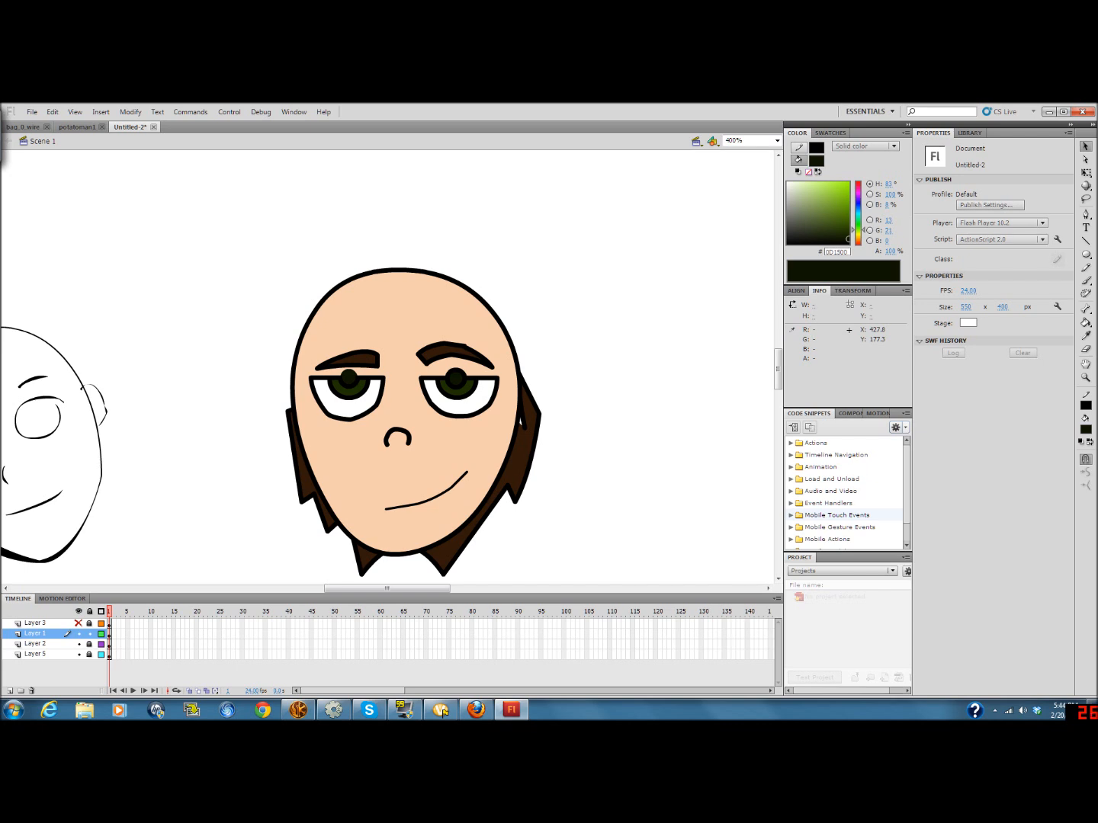
key(n)
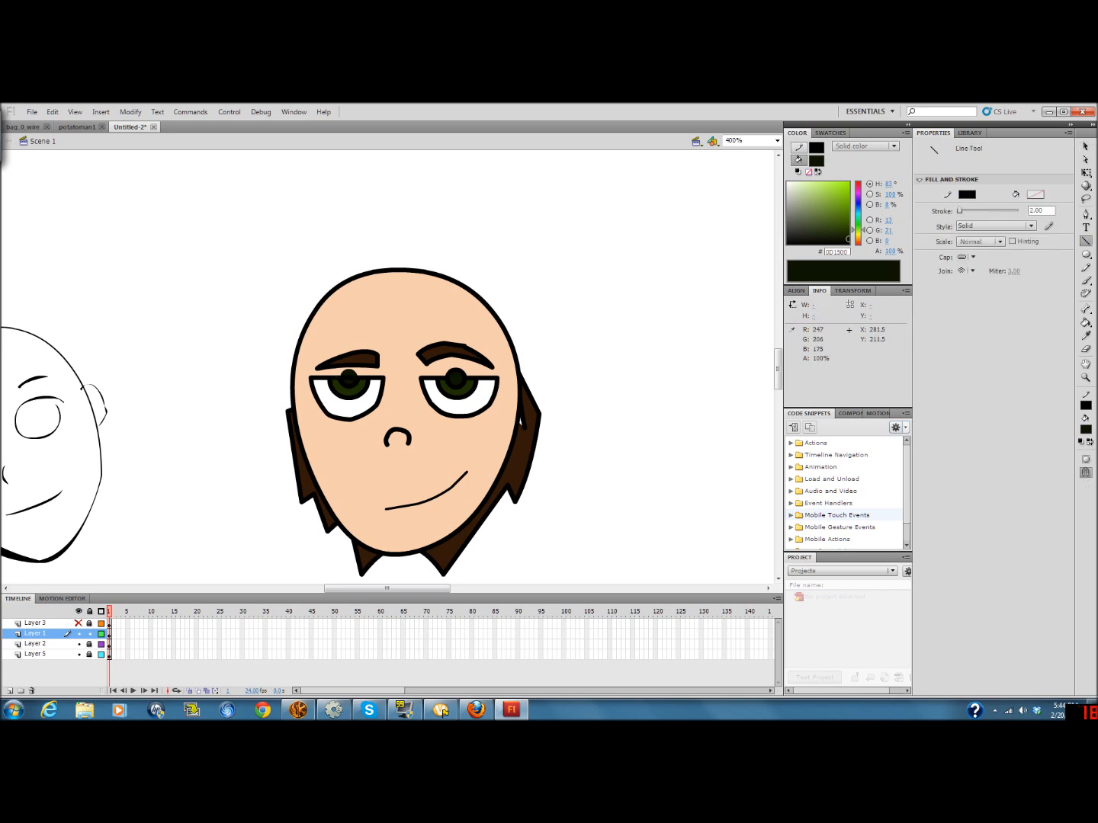
key(v)
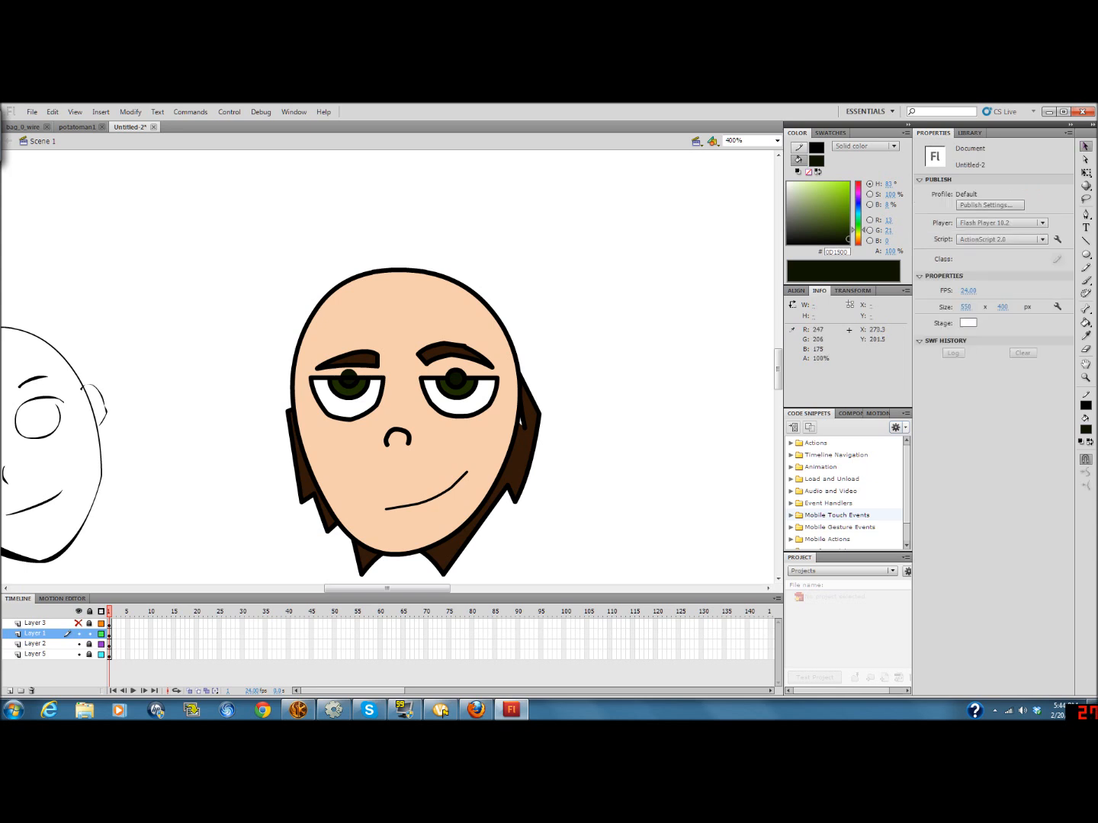
click(349, 374)
key(Delete)
click(1086, 242)
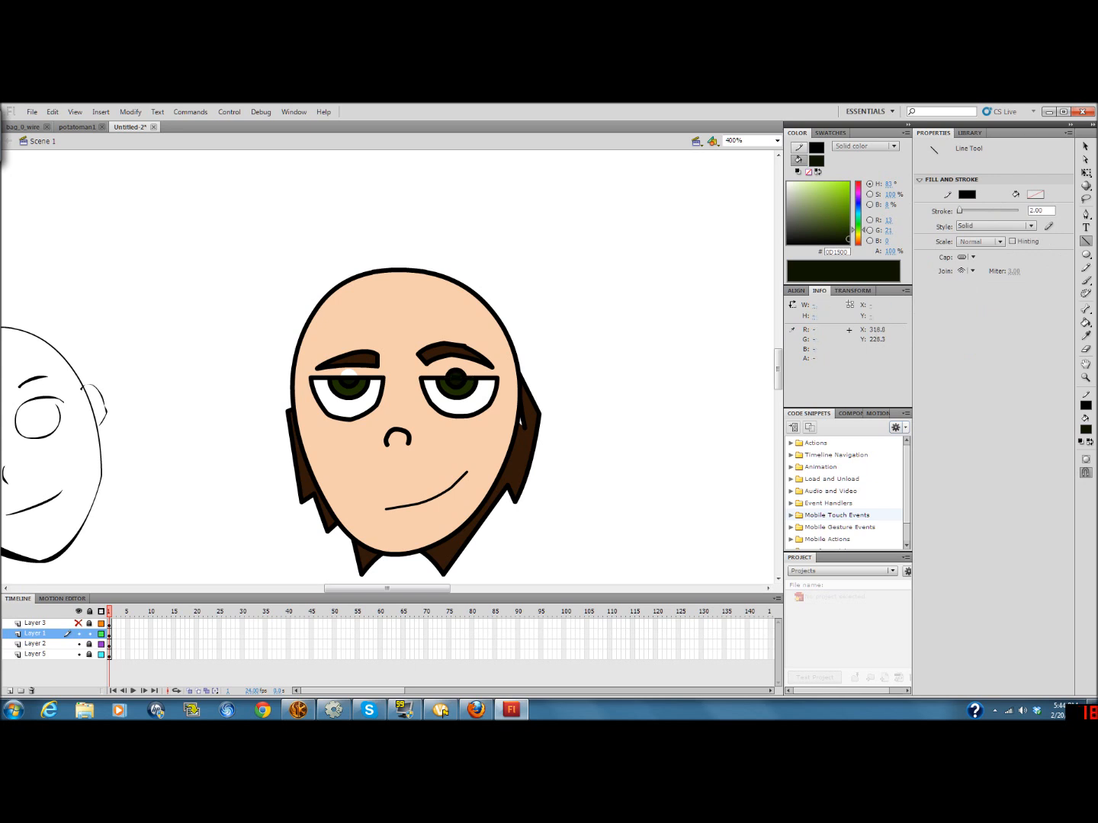
key(v)
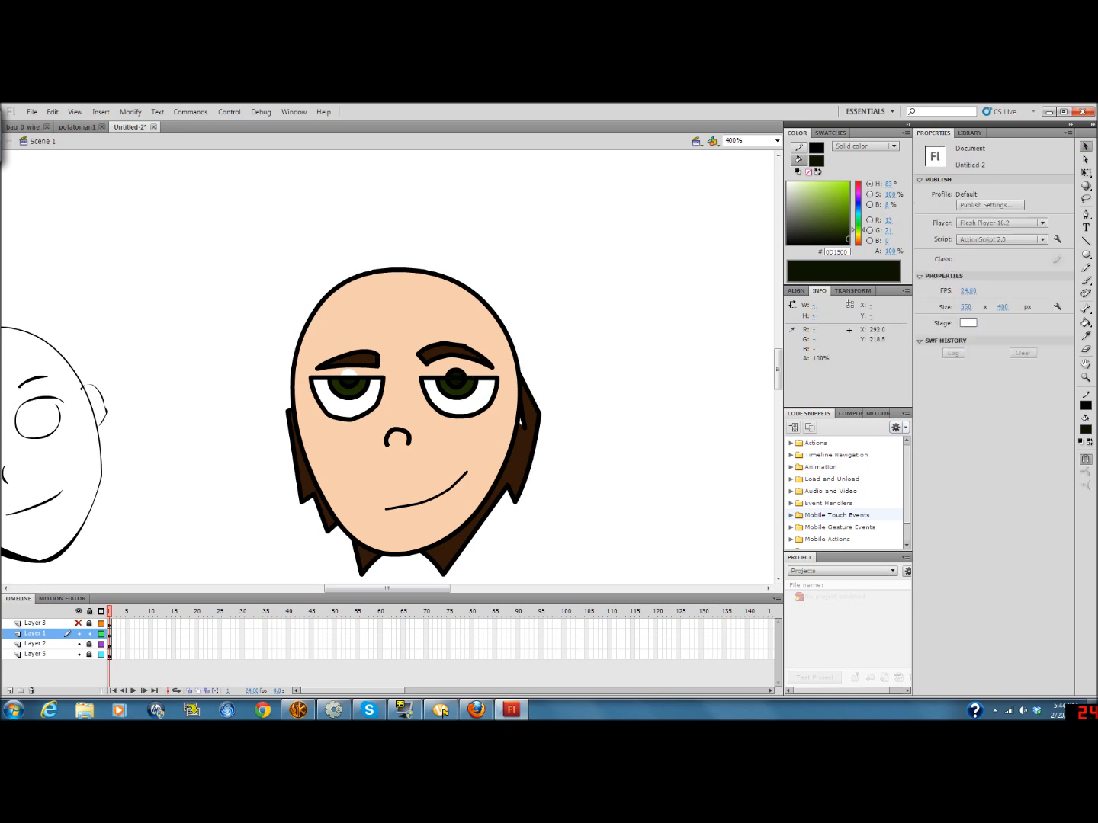
click(456, 375)
key(Delete)
Fill the white gaps above both eyelid lines with the skin colour sampled from the face
click(1085, 335)
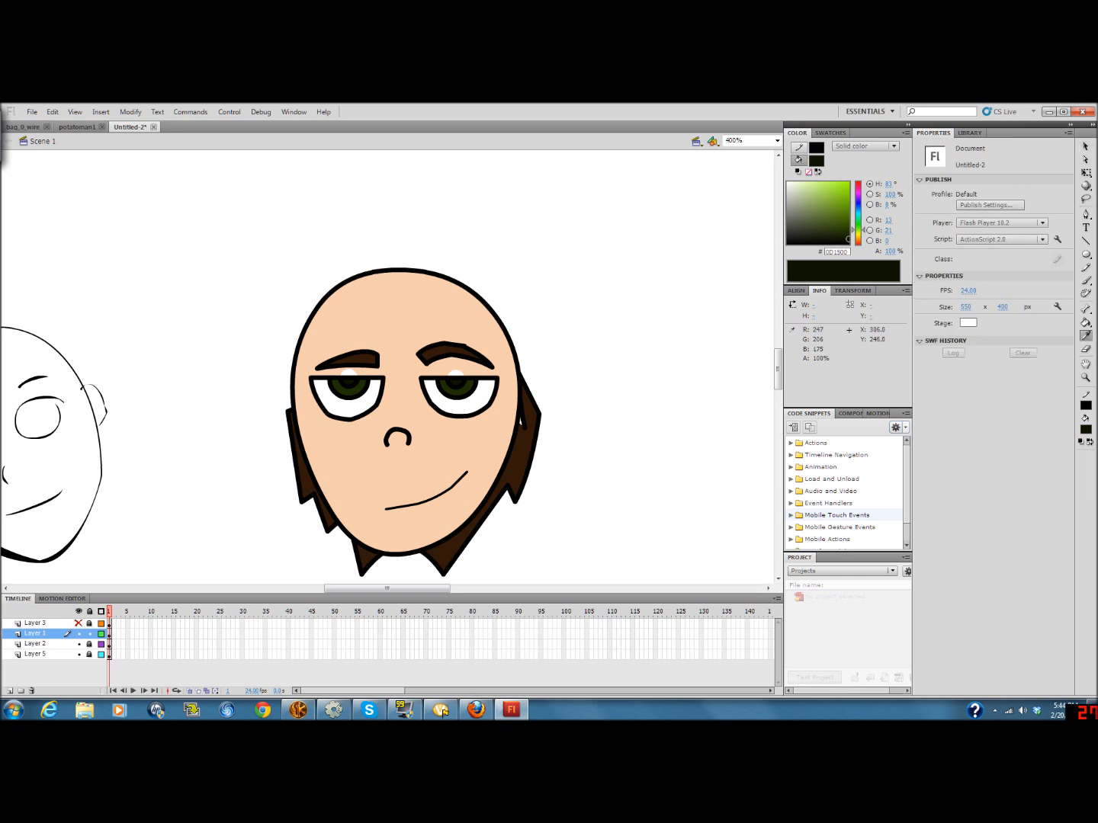
click(467, 366)
click(456, 374)
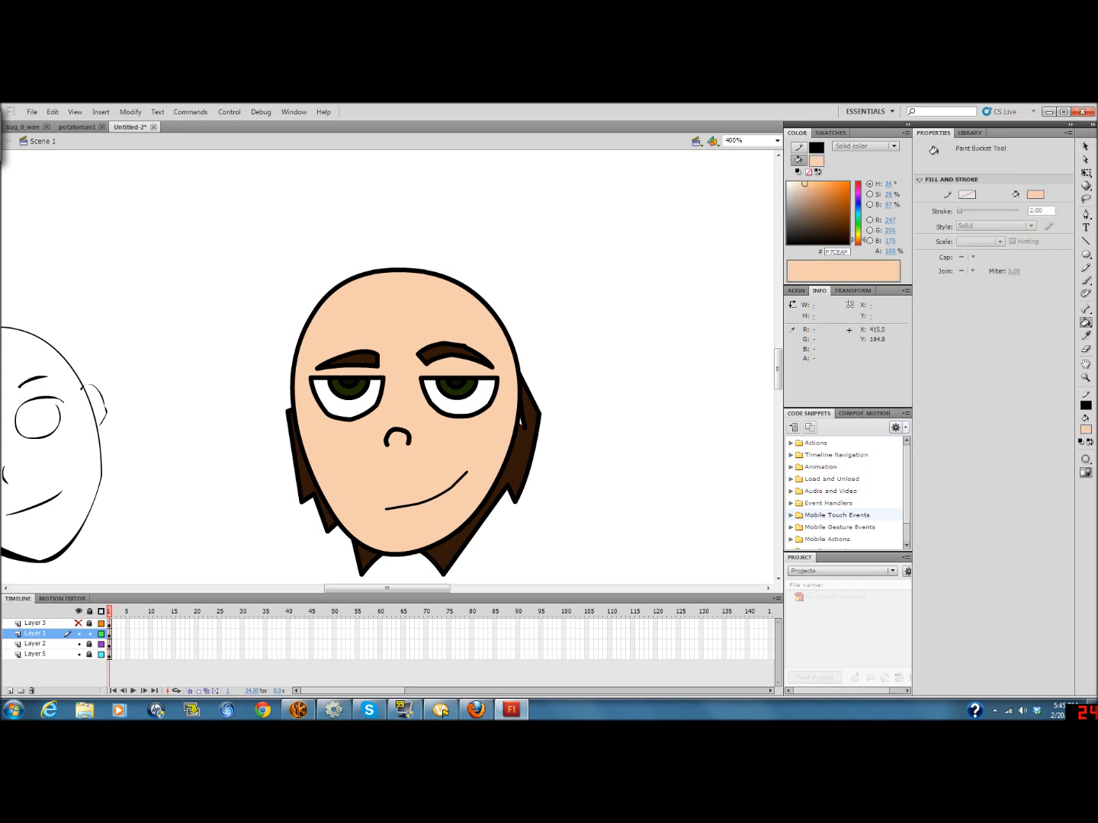
Delete the remaining black outlines around both pupils, keeping their dark fills
click(1086, 147)
click(456, 383)
key(Delete)
click(349, 382)
key(Delete)
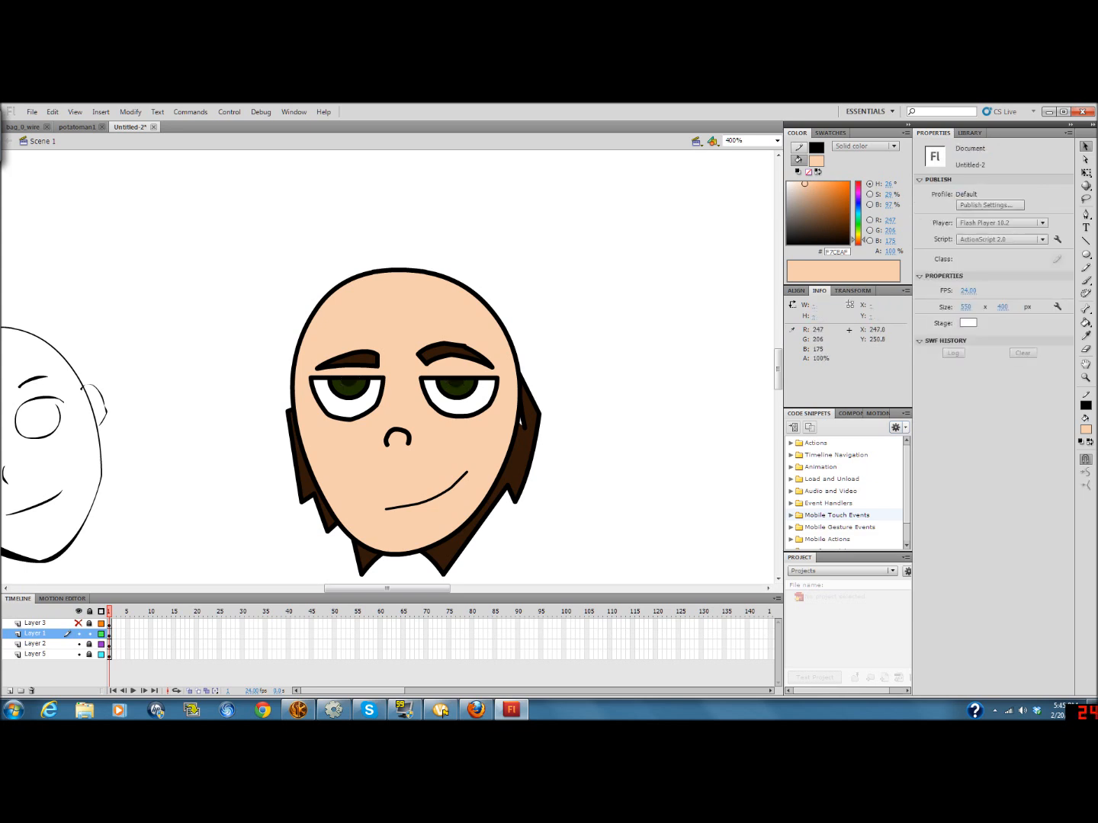
Show and unlock the front hair on Layer 3, and lock Layer 1
click(78, 623)
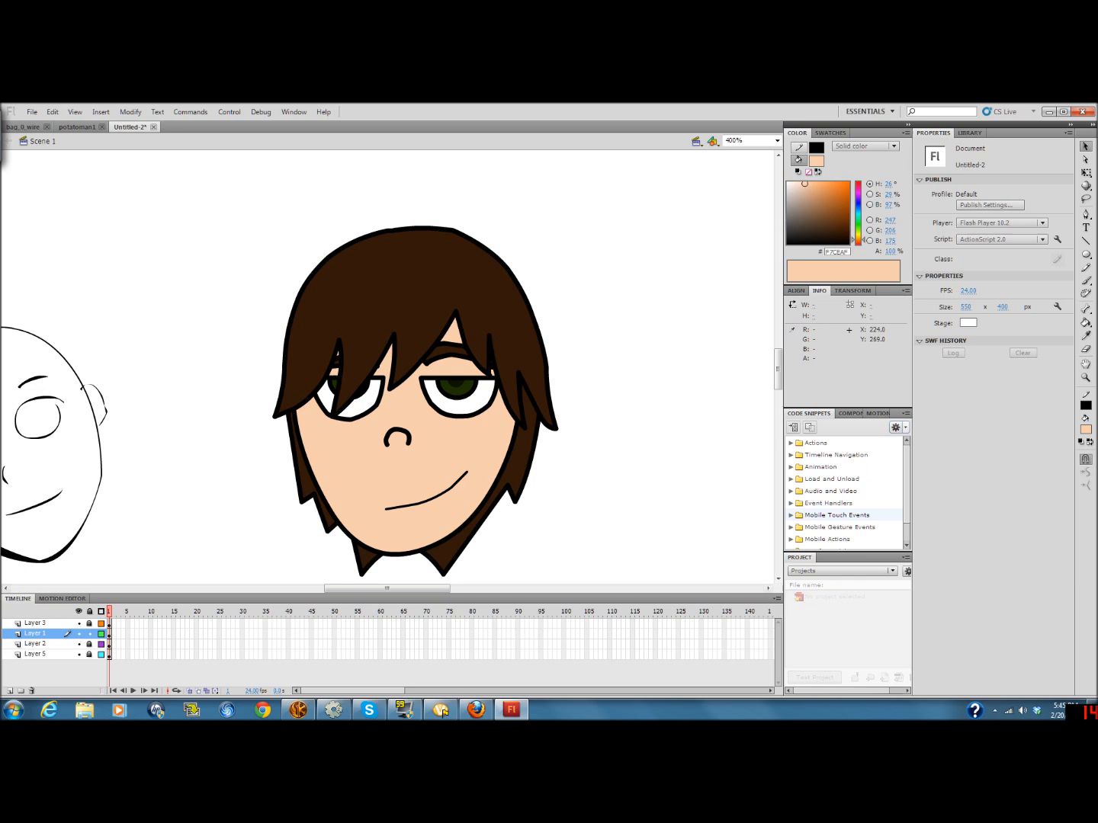
click(78, 623)
click(79, 623)
click(90, 634)
click(89, 623)
Set the fill colour to black (#000000) with 40% alpha for shading
click(788, 243)
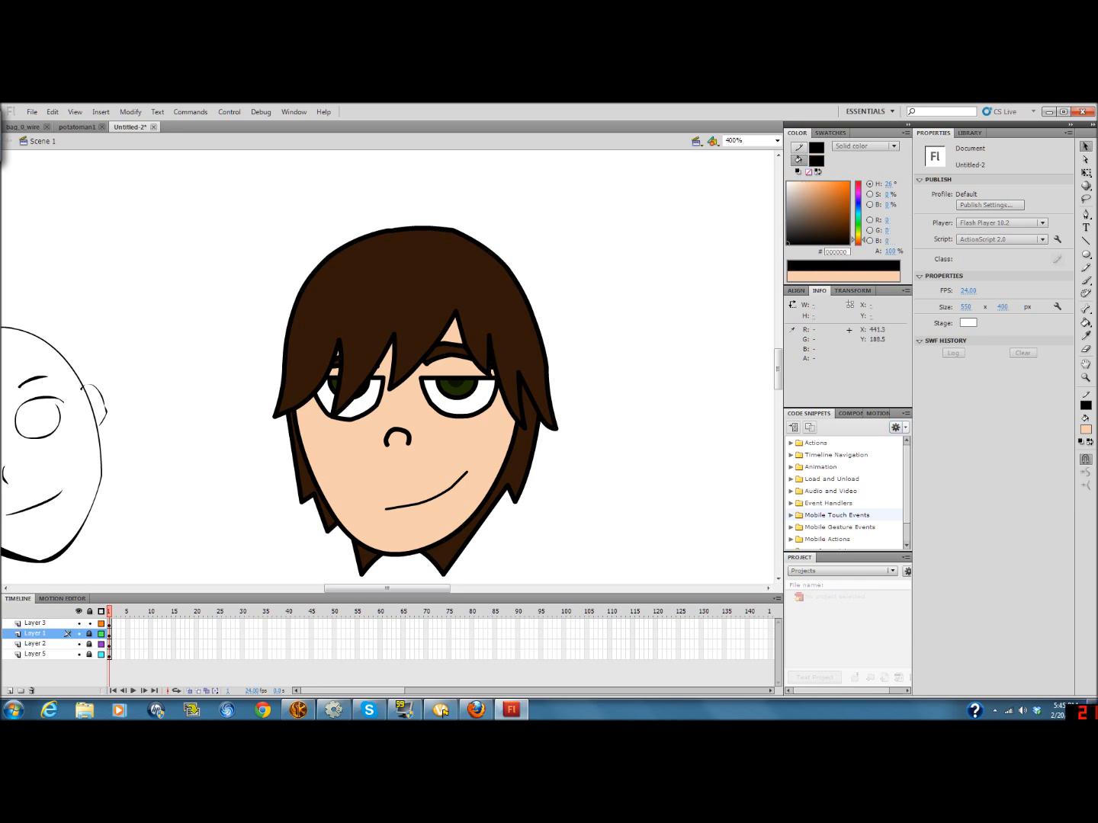
click(890, 251)
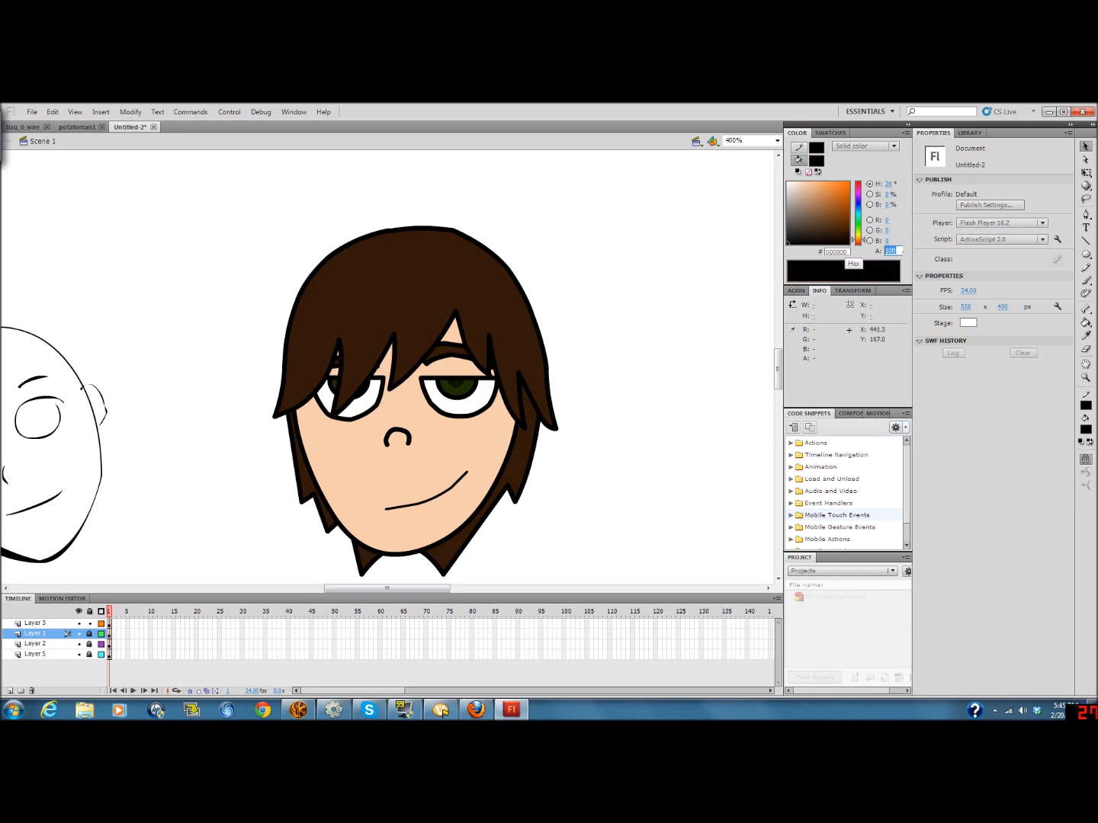
text(40)
key(Return)
Insert a new layer above Layer 3 for the hair shading
key(n)
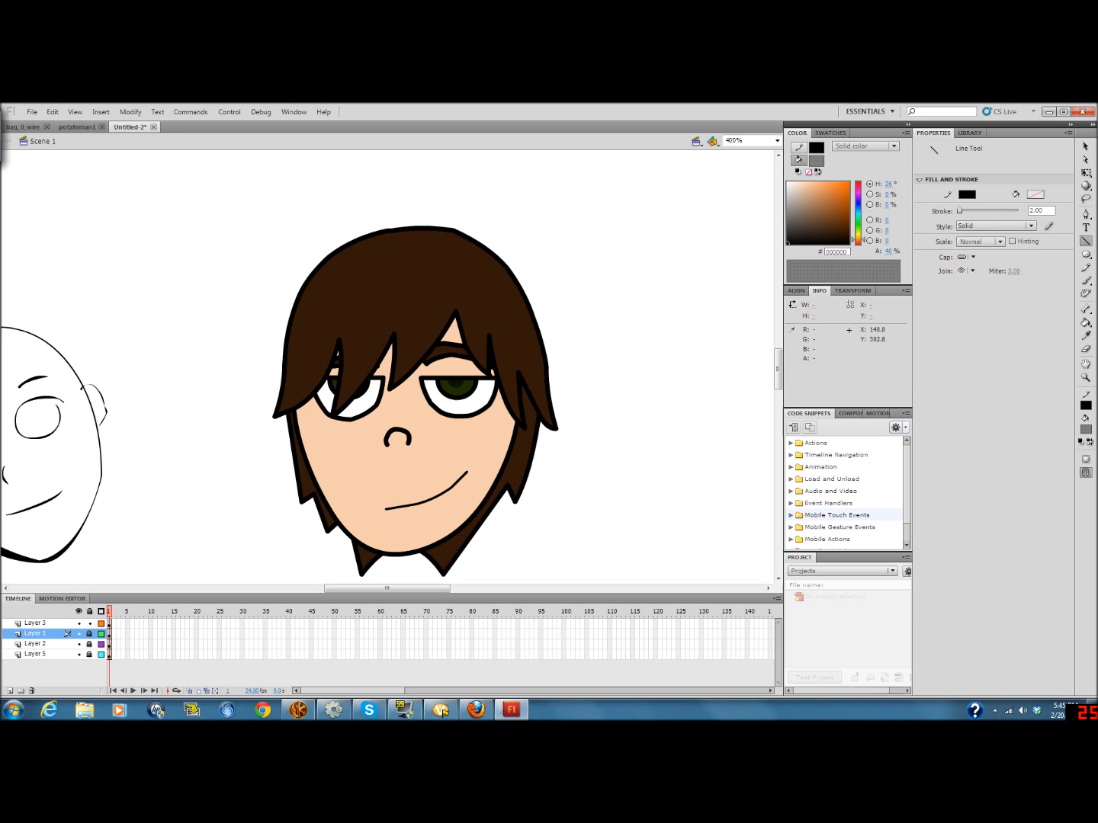
click(79, 623)
click(79, 624)
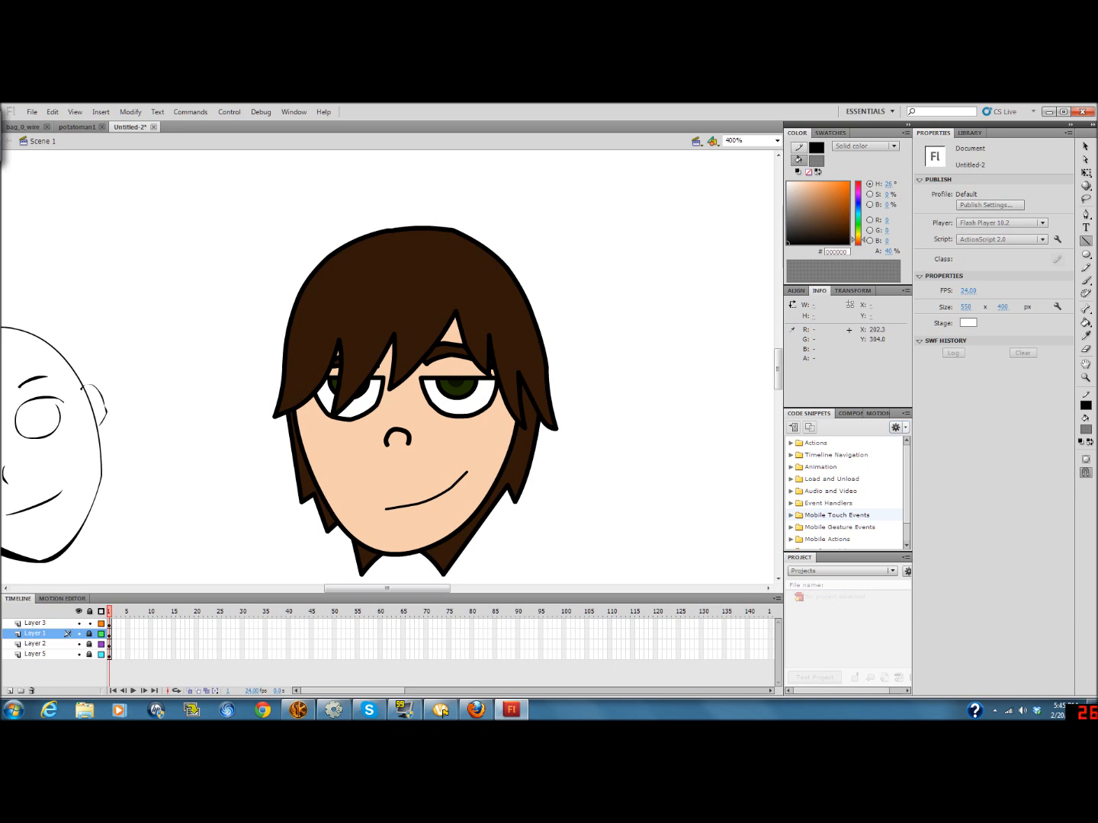
right_click(67, 624)
click(68, 386)
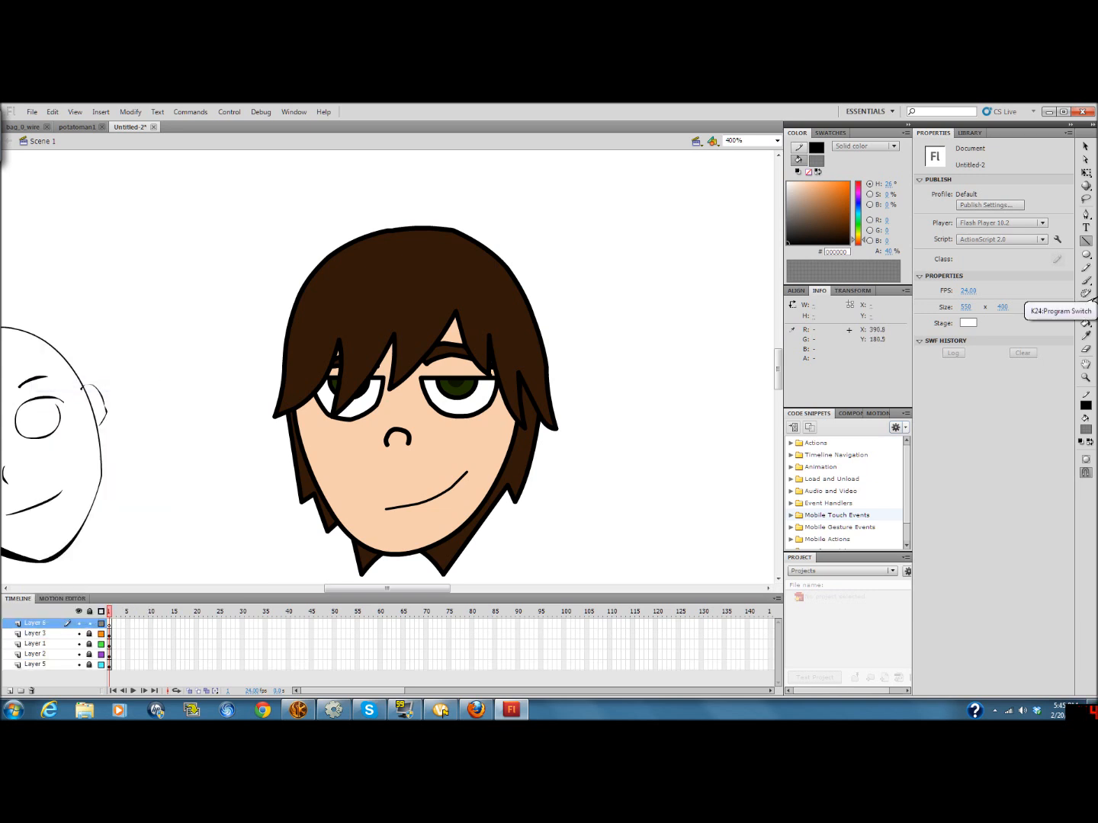
Try brushing a translucent shadow outline along the hair's right side and fringe on the new layer
click(1086, 280)
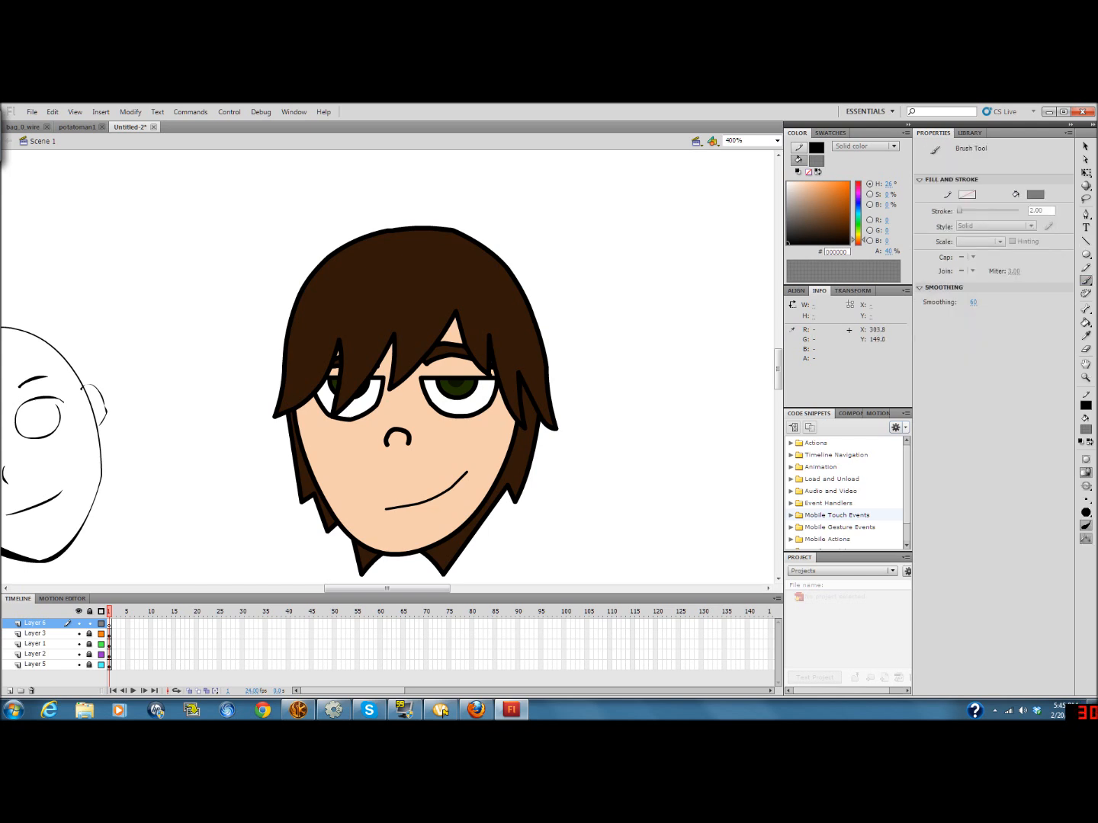
mouse_move(528, 329)
mouse_down()
mouse_move(532, 366)
mouse_move(477, 245)
mouse_up()
mouse_move(532, 363)
mouse_down()
mouse_move(534, 373)
mouse_move(514, 350)
mouse_move(512, 371)
mouse_move(493, 343)
mouse_move(481, 354)
mouse_move(484, 337)
mouse_up()
mouse_move(468, 321)
mouse_down()
mouse_move(485, 354)
mouse_move(463, 316)
mouse_move(450, 315)
mouse_move(424, 344)
mouse_move(397, 337)
mouse_move(406, 354)
mouse_move(362, 372)
mouse_move(322, 370)
mouse_move(274, 416)
mouse_up()
drag(331, 361, 279, 412)
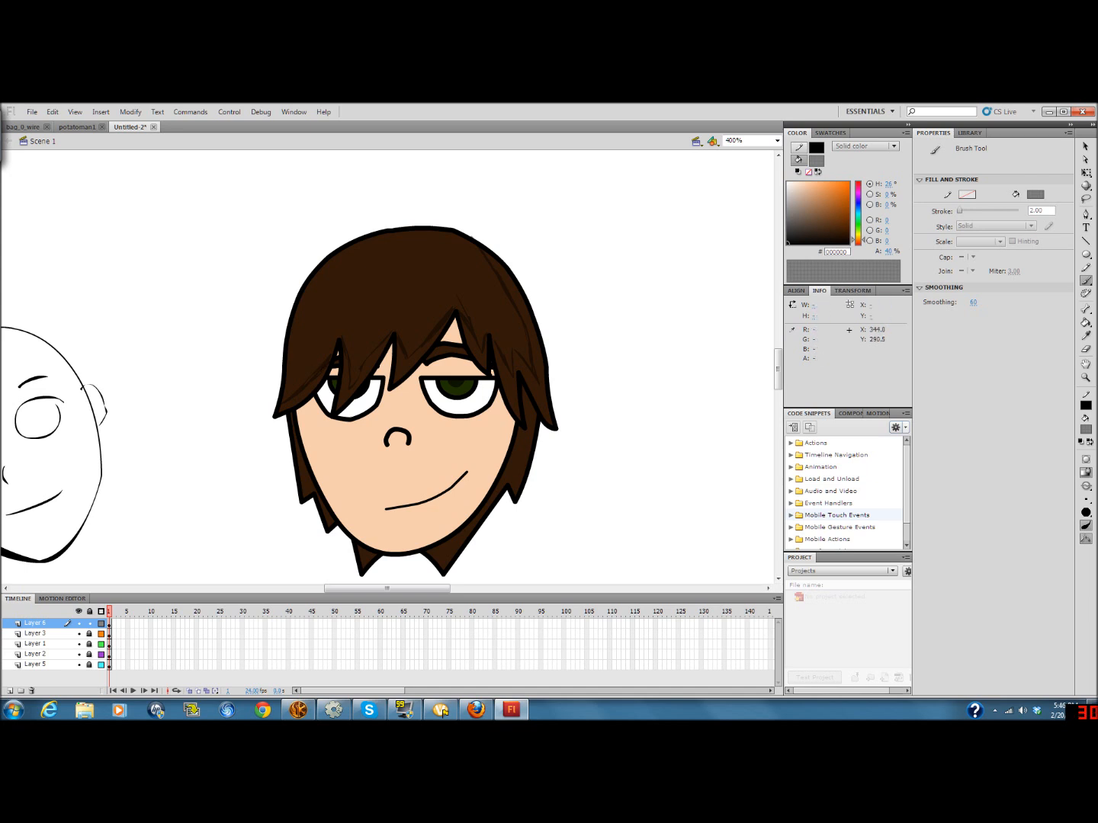
Erase the brushed shading strokes from the hair and delete the shading layer
key(e)
drag(453, 285, 478, 328)
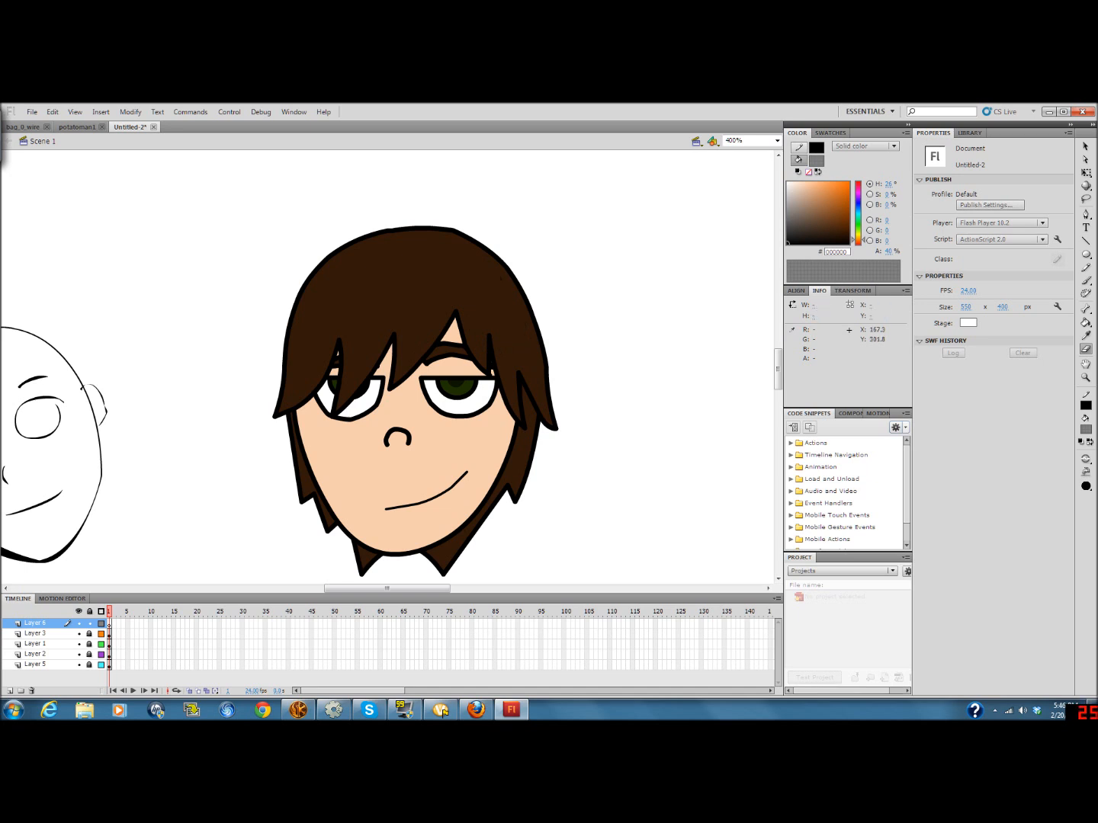
right_click(47, 623)
click(86, 400)
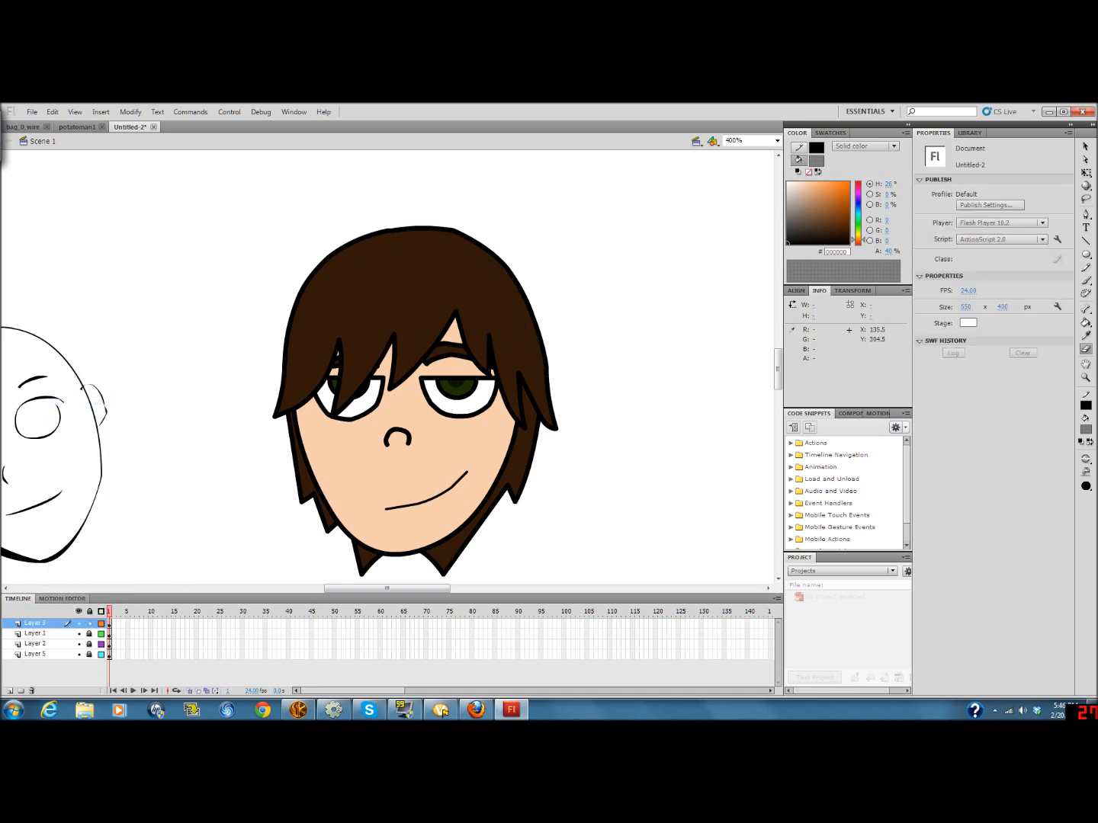
Make Layer 3 active and sample the dark brown of the hair as the fill colour
click(38, 623)
click(648, 457)
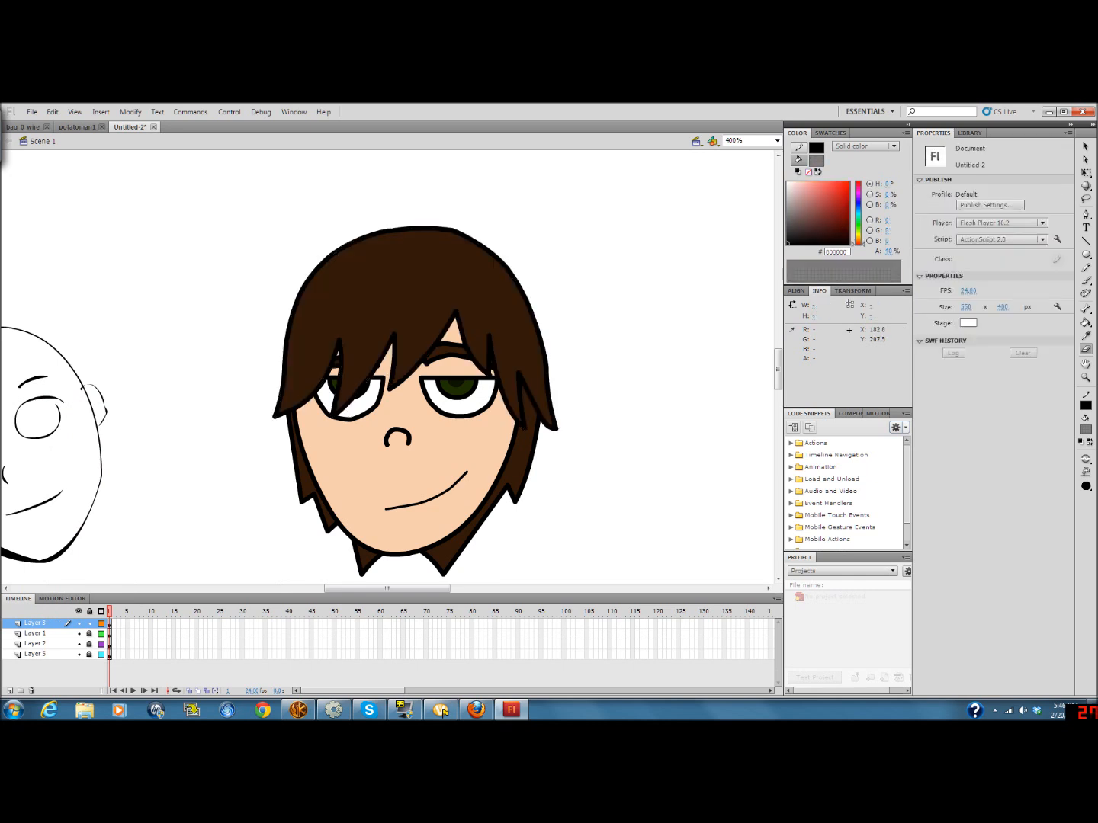
key(n)
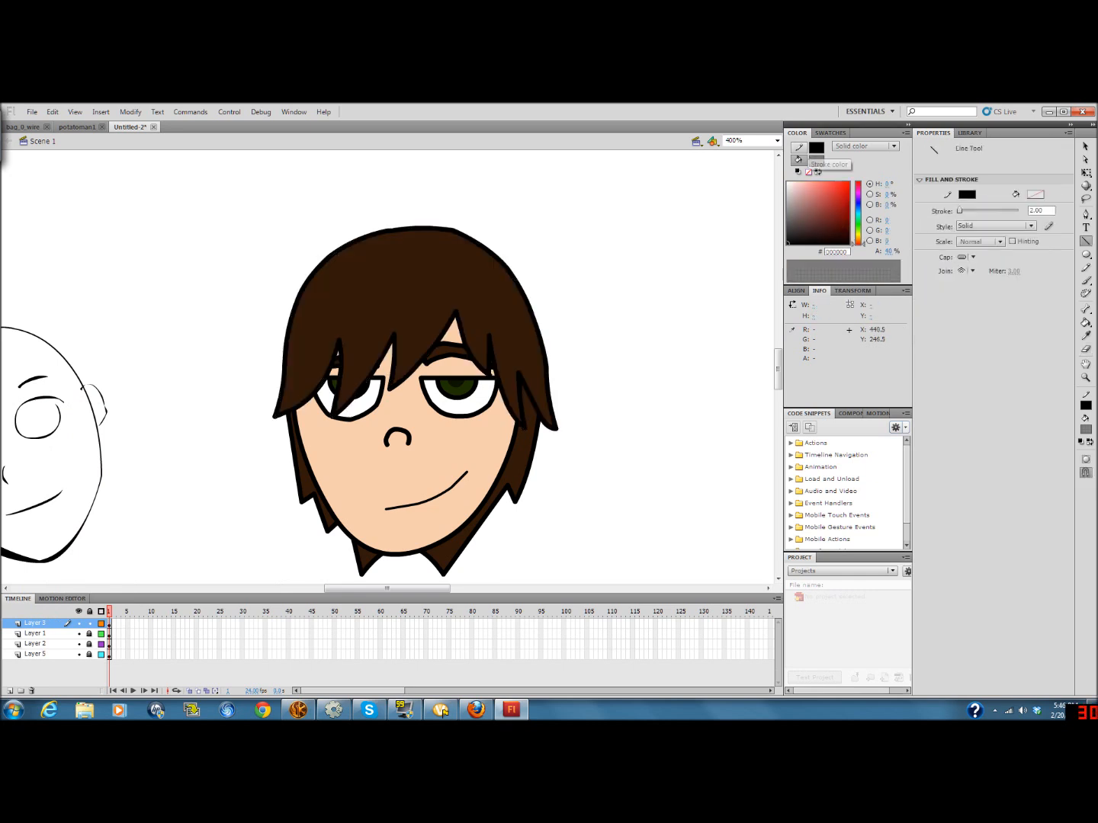
click(1086, 336)
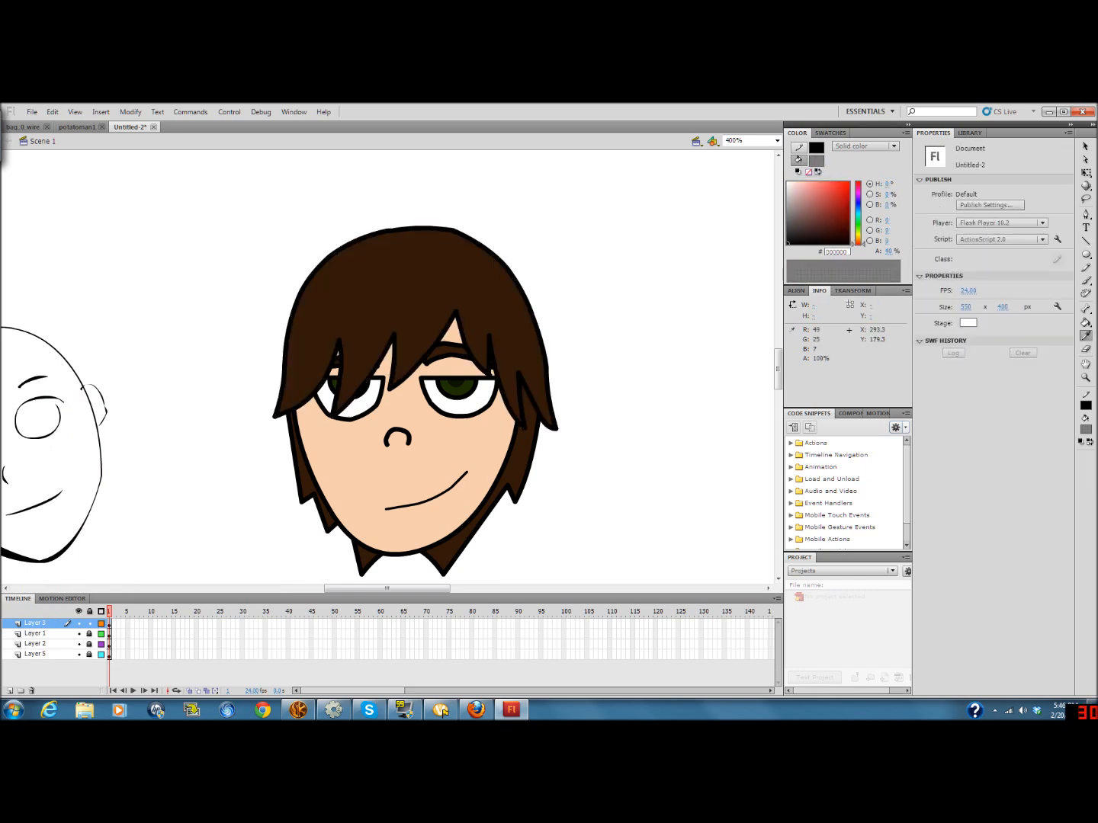
click(472, 282)
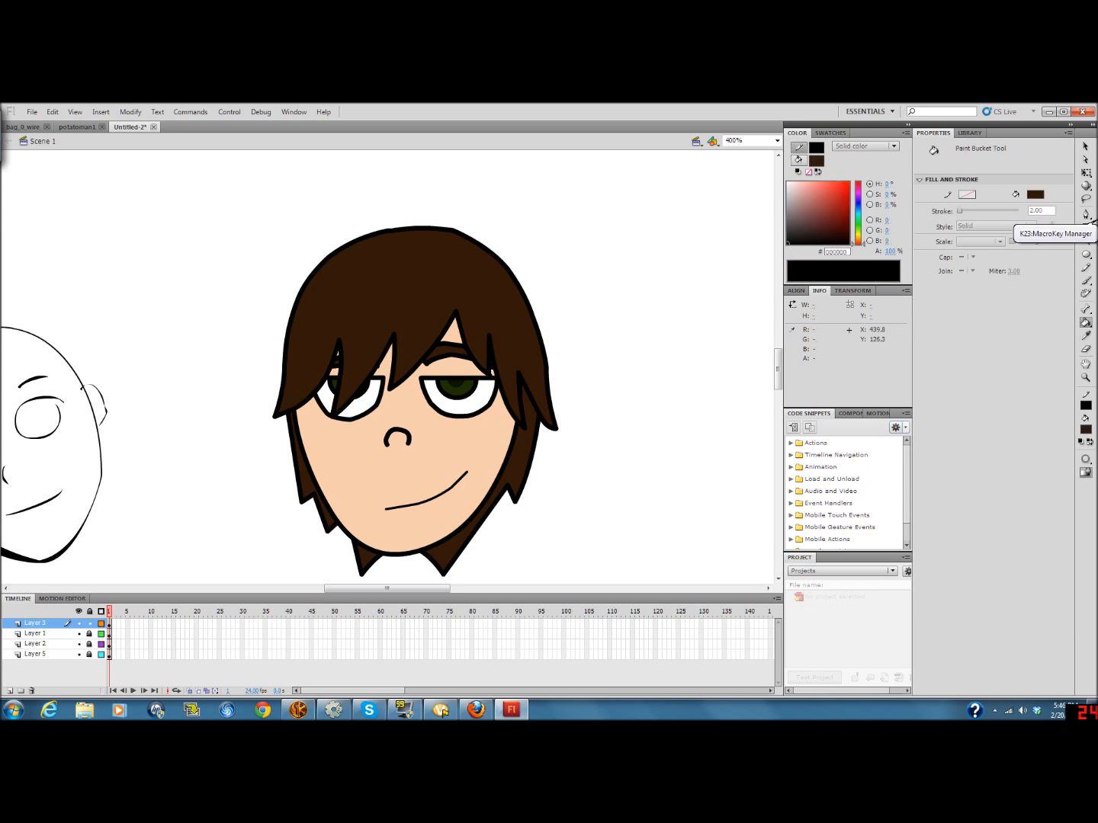
Draw connected zigzag shading lines with the Line tool along the hair's right side and across the fringe to its left edge
click(1085, 241)
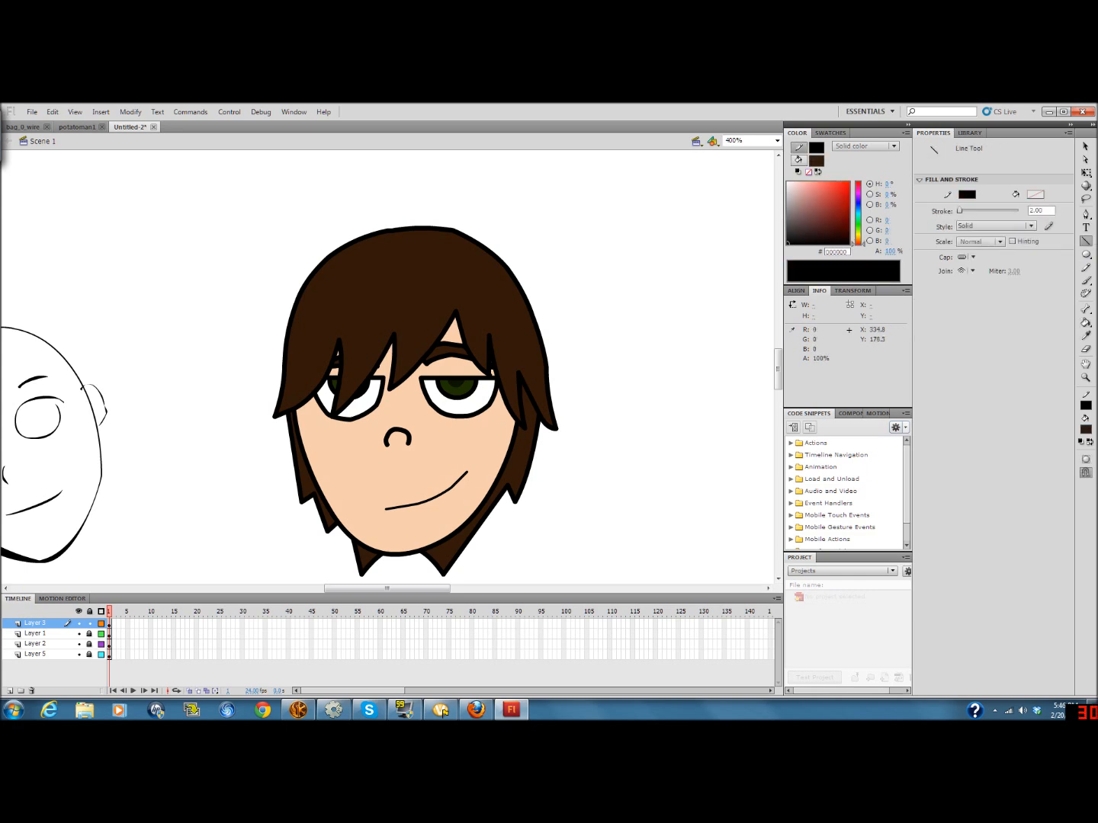
mouse_move(523, 294)
mouse_down()
mouse_move(534, 383)
mouse_move(510, 360)
mouse_move(511, 376)
mouse_move(488, 335)
mouse_move(476, 340)
mouse_move(458, 316)
mouse_move(419, 344)
mouse_move(415, 330)
mouse_move(404, 360)
mouse_move(394, 335)
mouse_move(361, 373)
mouse_move(361, 354)
mouse_move(356, 366)
mouse_move(351, 356)
mouse_move(348, 383)
mouse_up()
drag(347, 384, 344, 346)
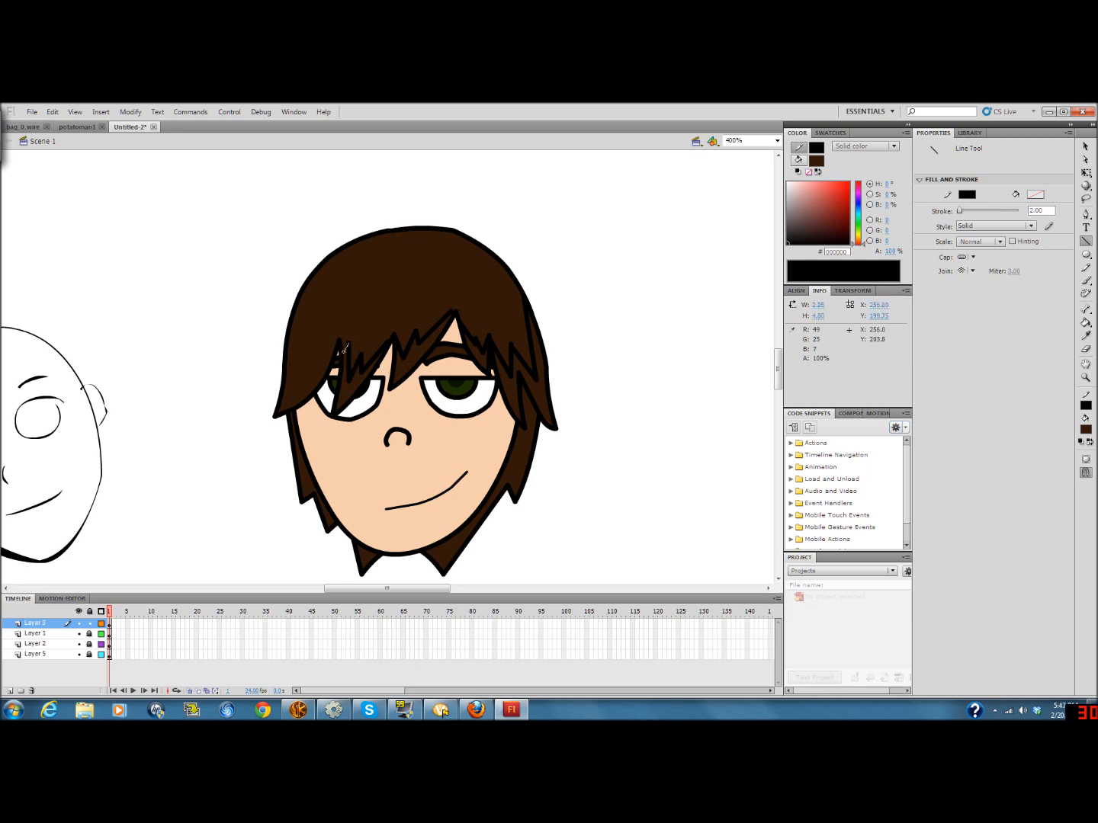
mouse_move(337, 345)
mouse_down()
mouse_move(293, 382)
mouse_move(307, 387)
mouse_move(291, 398)
mouse_up()
drag(292, 398, 284, 364)
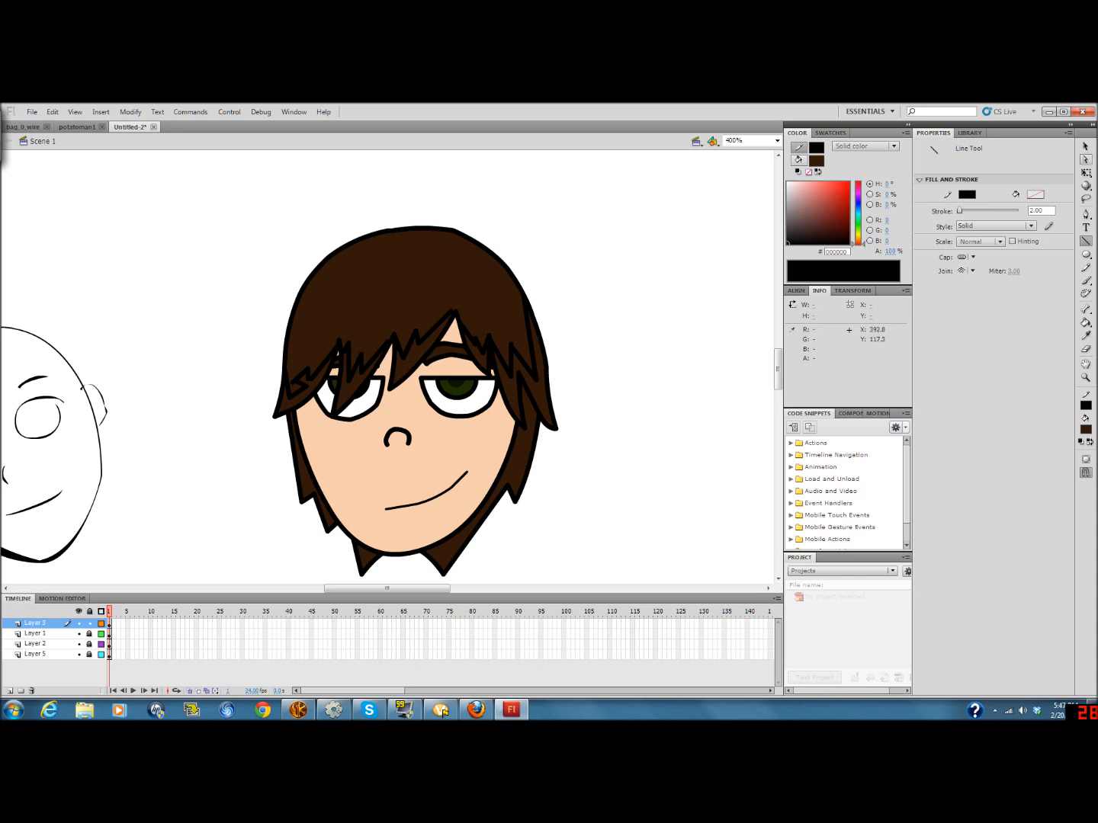
Adjust the zigzag shading lines across the hair with the Selection tool and delete the stray bit at the fringe's left edge
key(v)
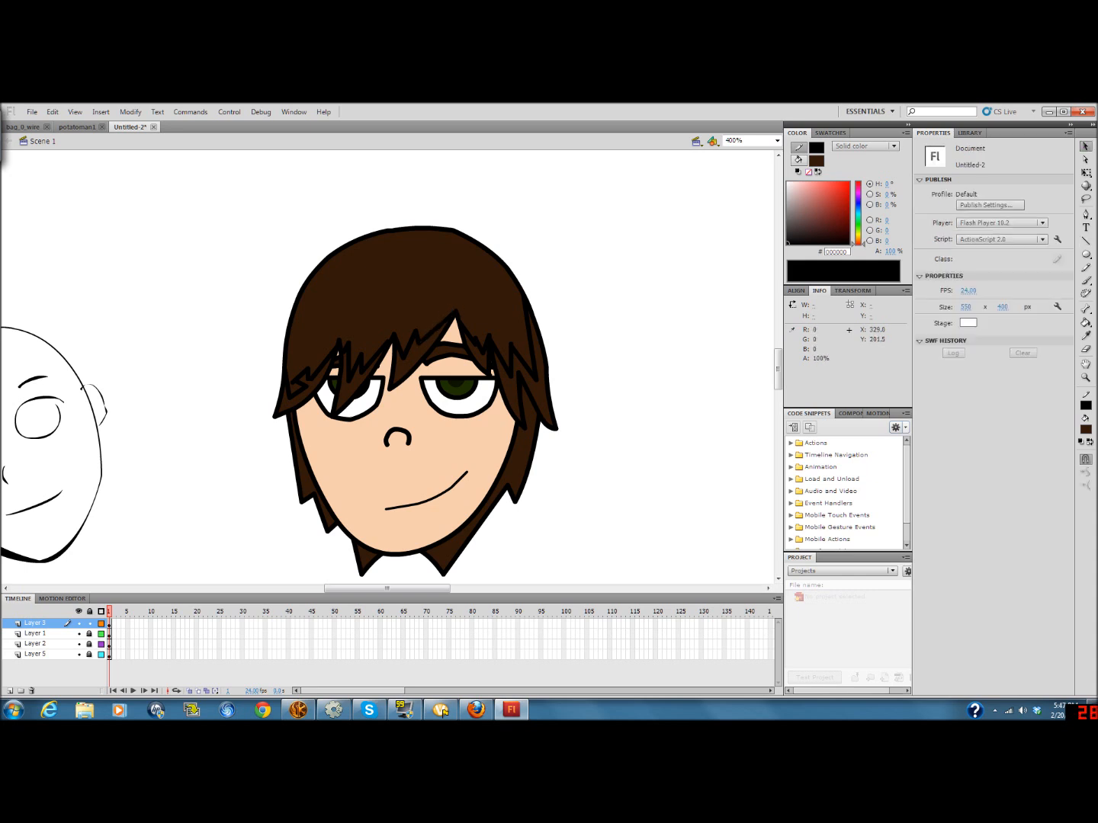
mouse_move(532, 339)
mouse_down()
mouse_move(524, 361)
mouse_move(499, 359)
mouse_move(473, 348)
mouse_move(458, 318)
mouse_up()
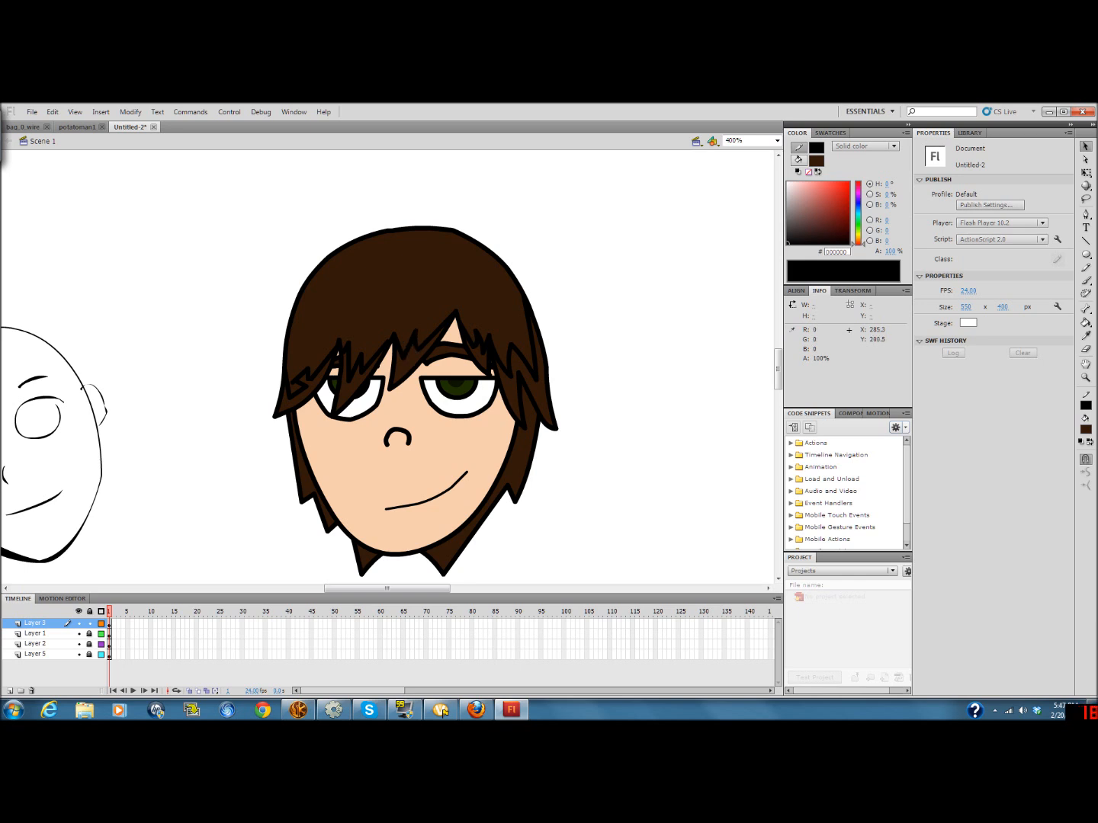
click(398, 347)
drag(345, 349, 309, 374)
click(295, 380)
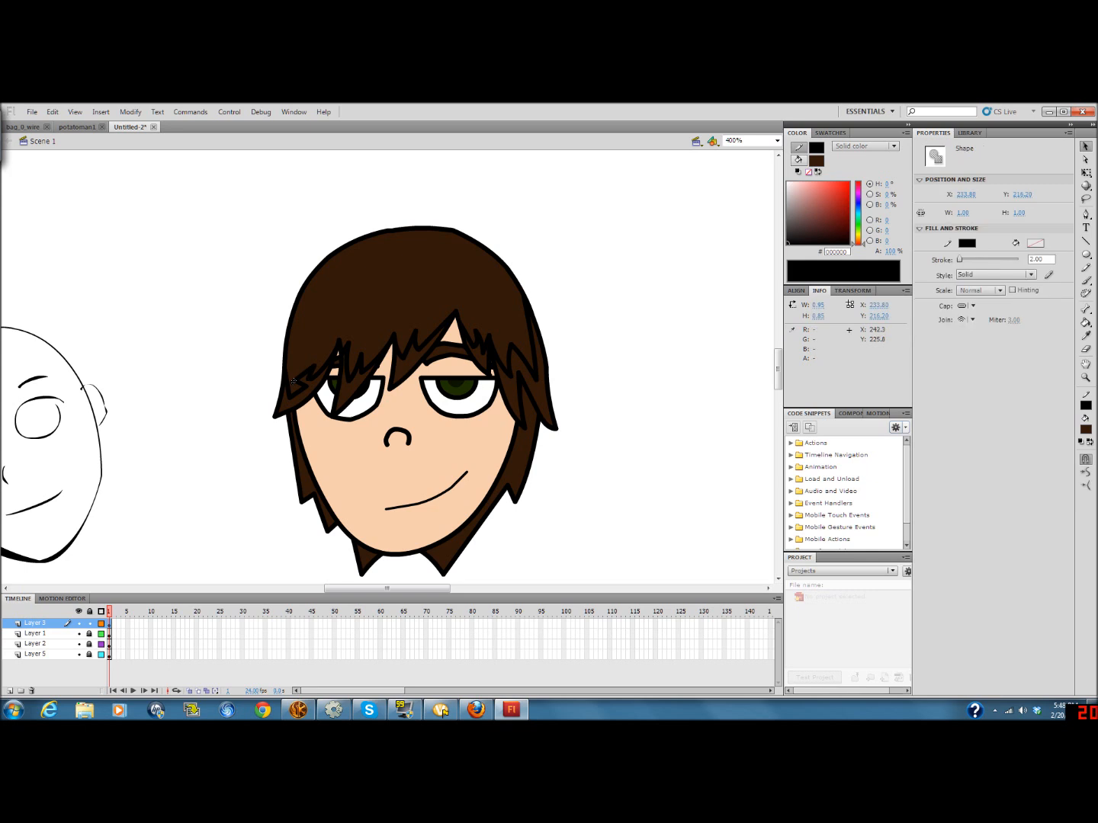
key(Delete)
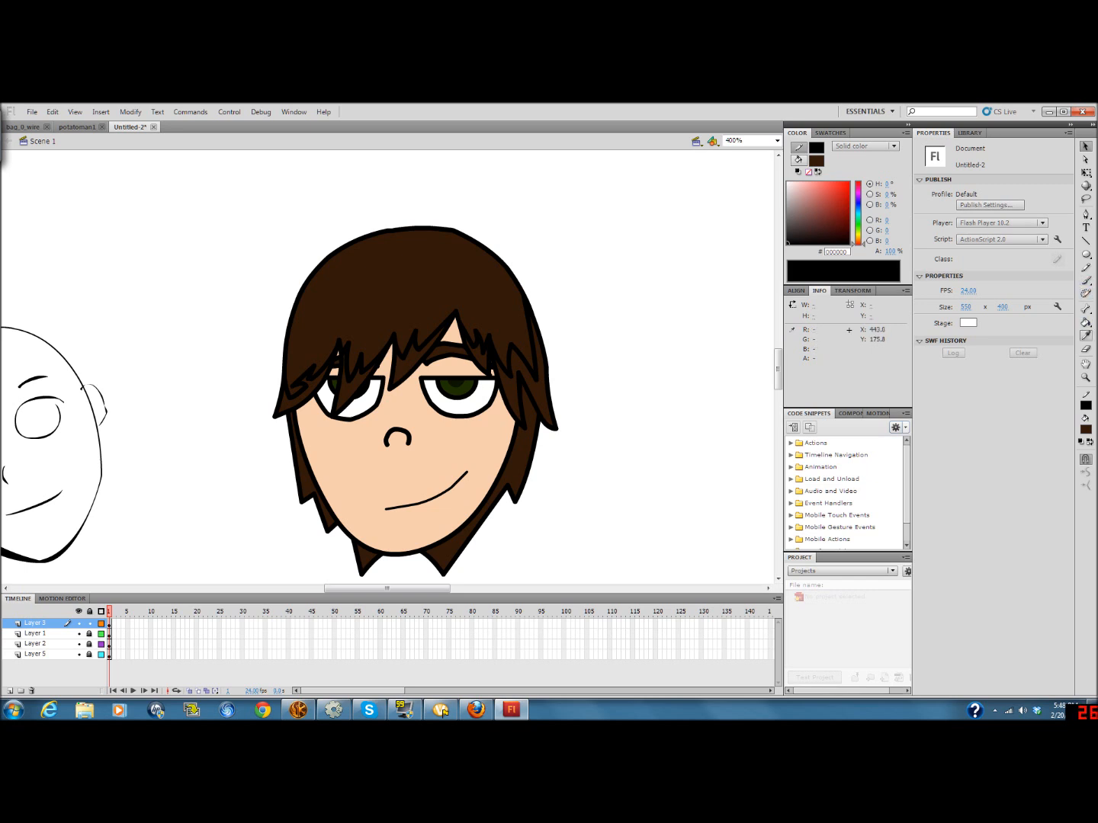
Fill the areas below the shading lines with darker brown #1E0F04, undoing the accidental fill of the main hair area
click(1085, 322)
click(799, 160)
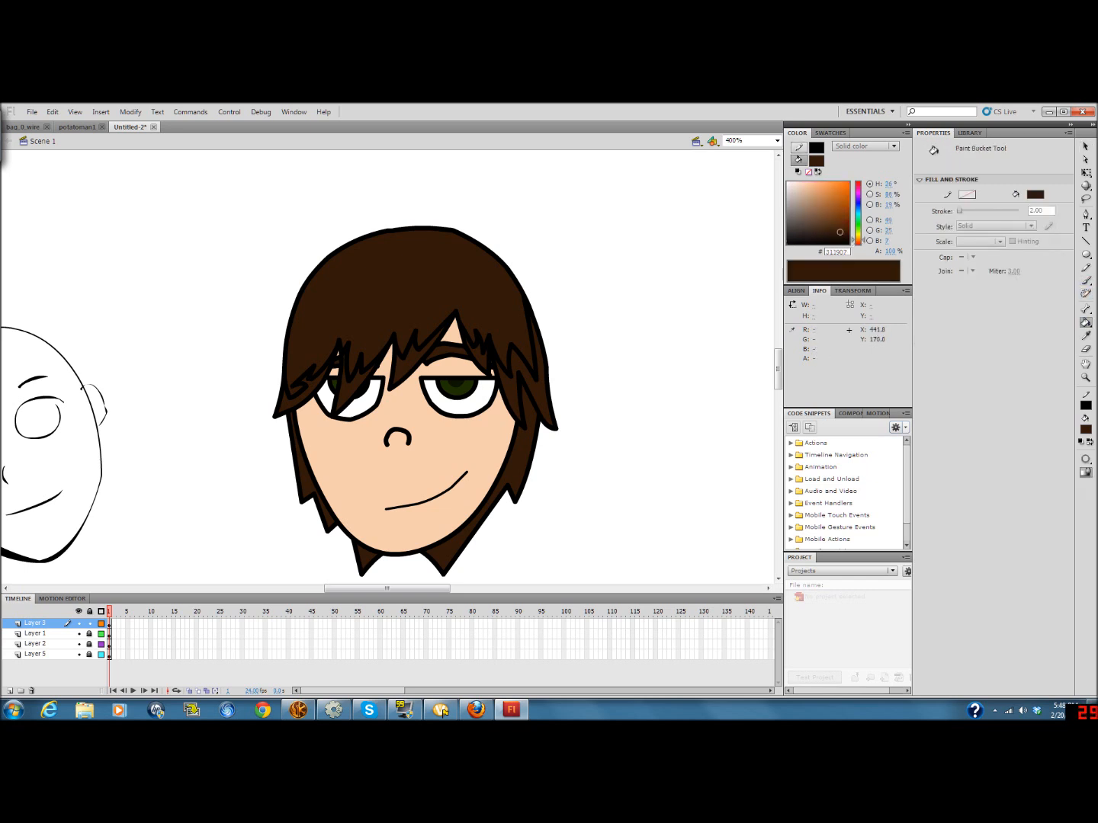
drag(839, 232, 840, 236)
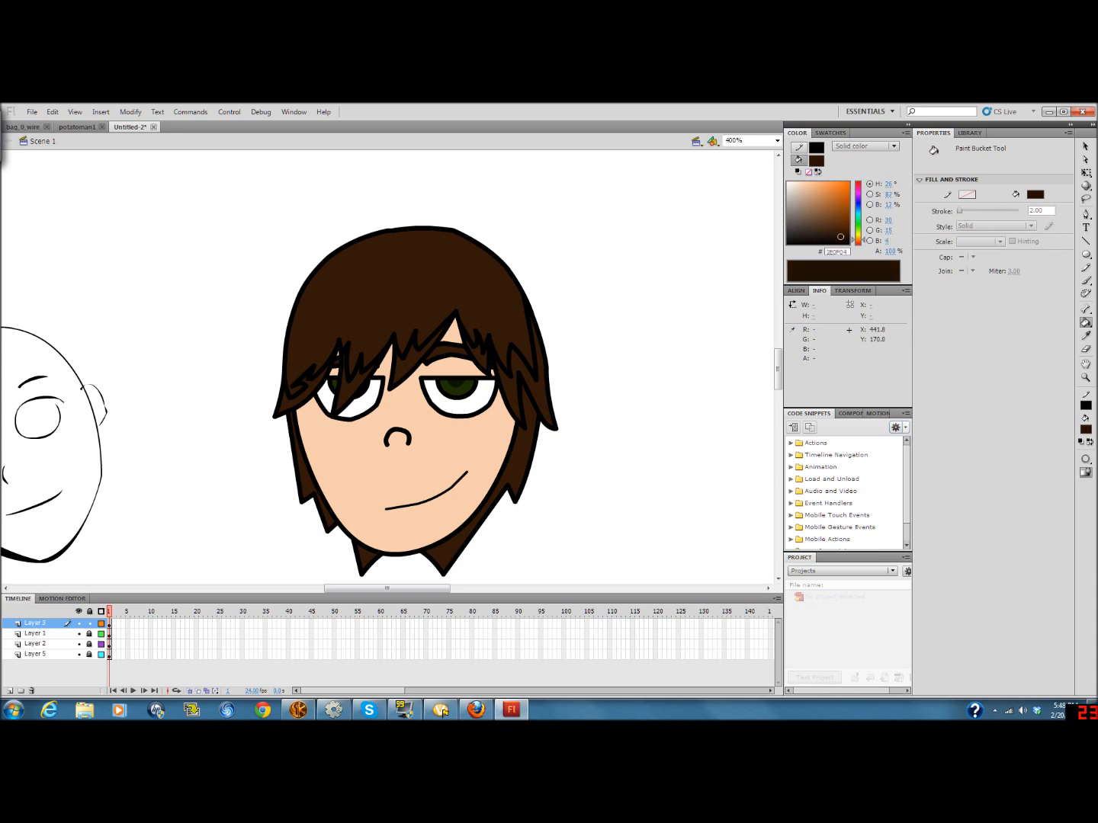
click(479, 357)
click(533, 372)
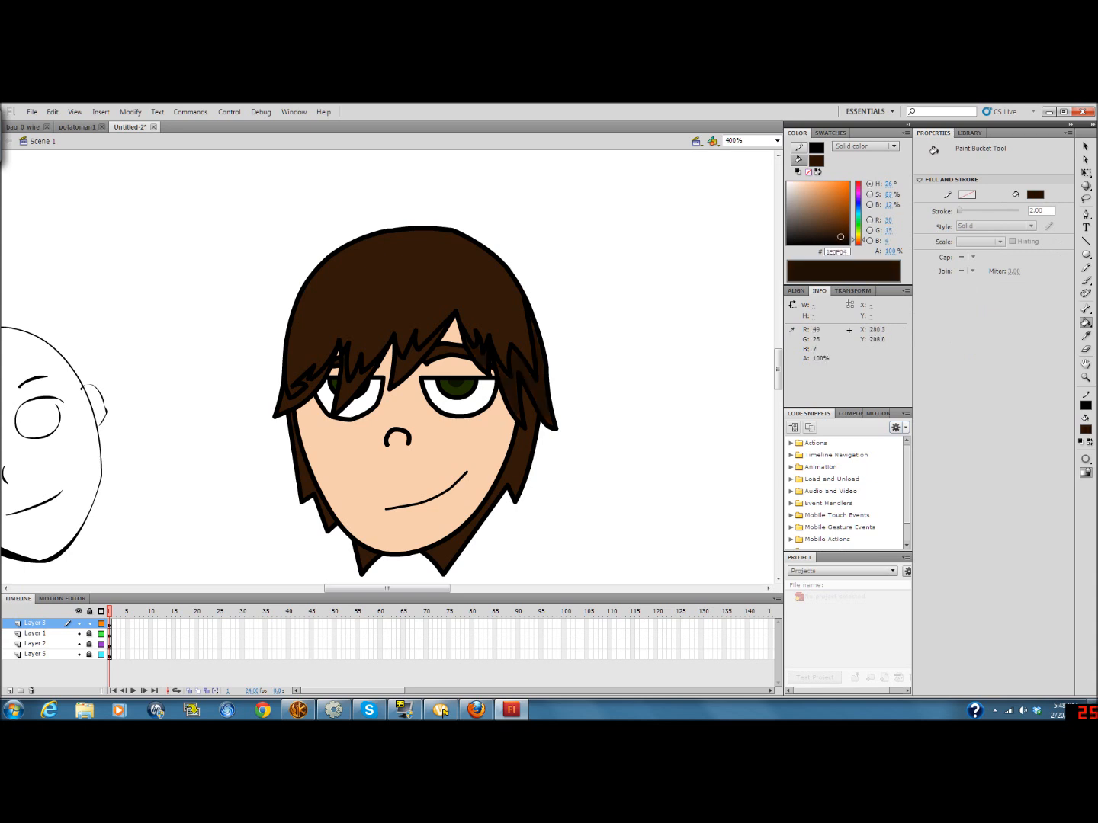
click(408, 362)
click(352, 387)
click(397, 263)
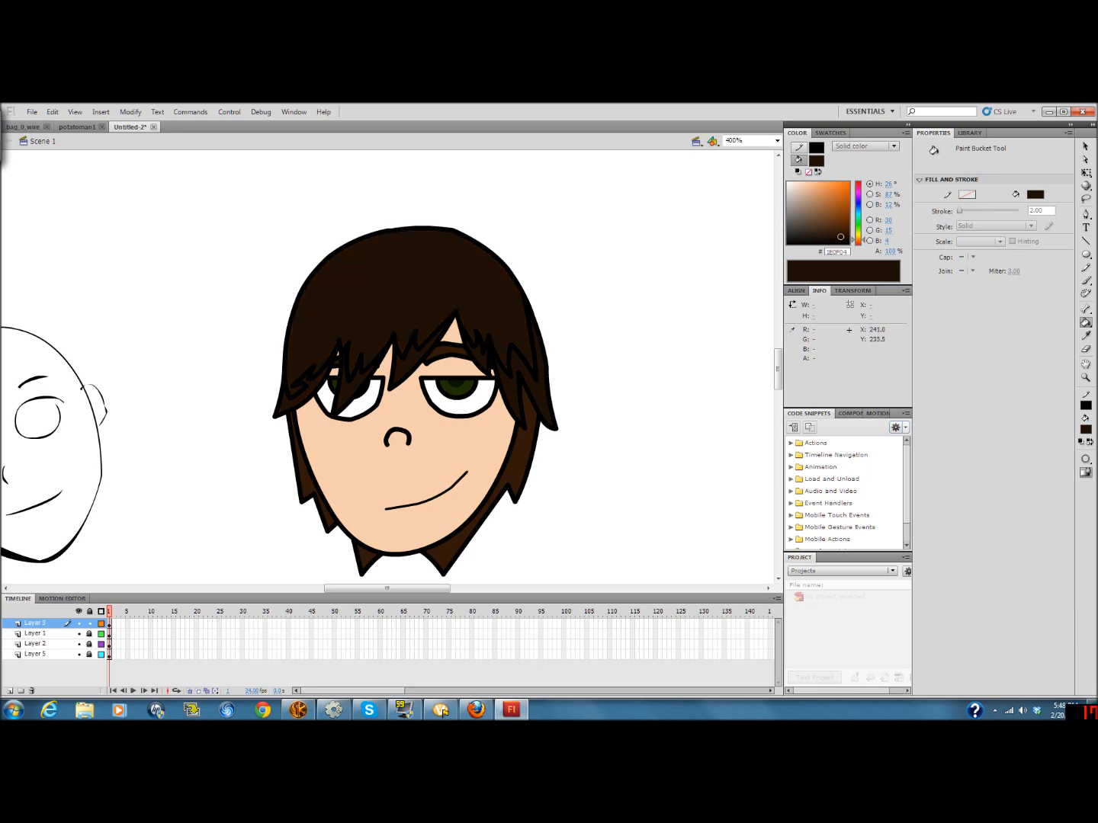
key(ctrl+z)
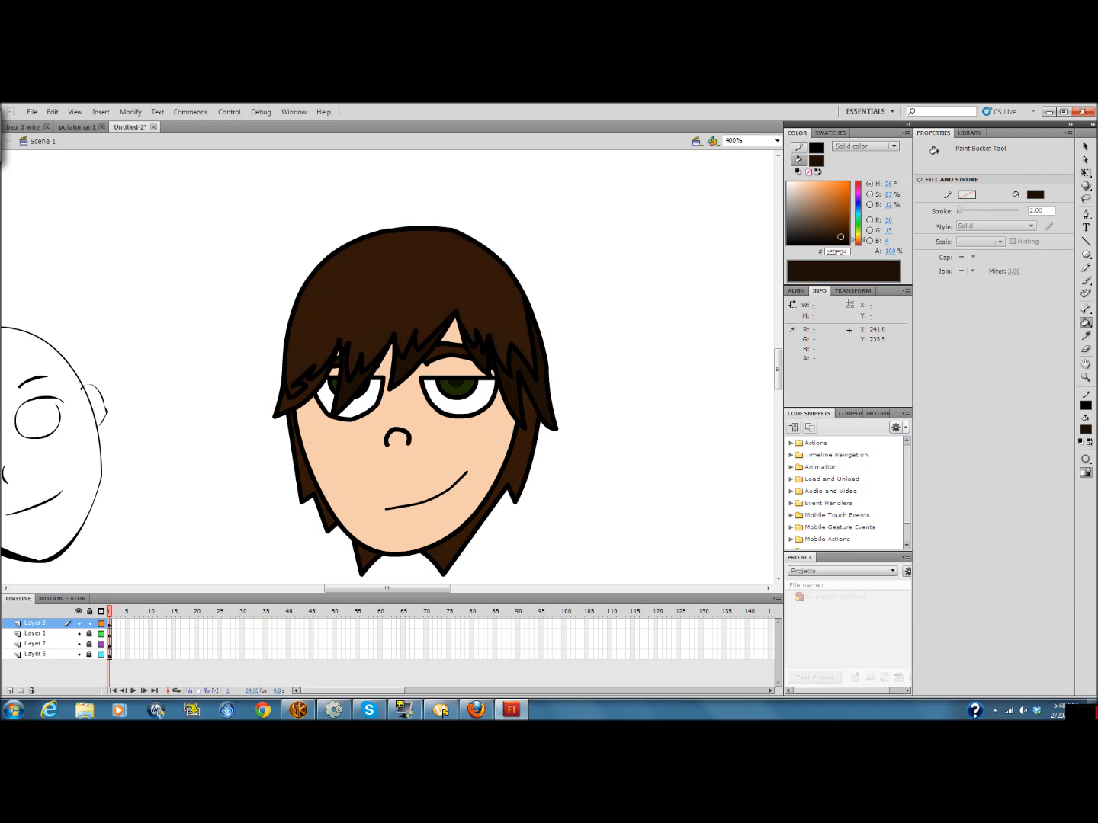
Delete the black zigzag line segments bounding the shading on the hair's right side
key(v)
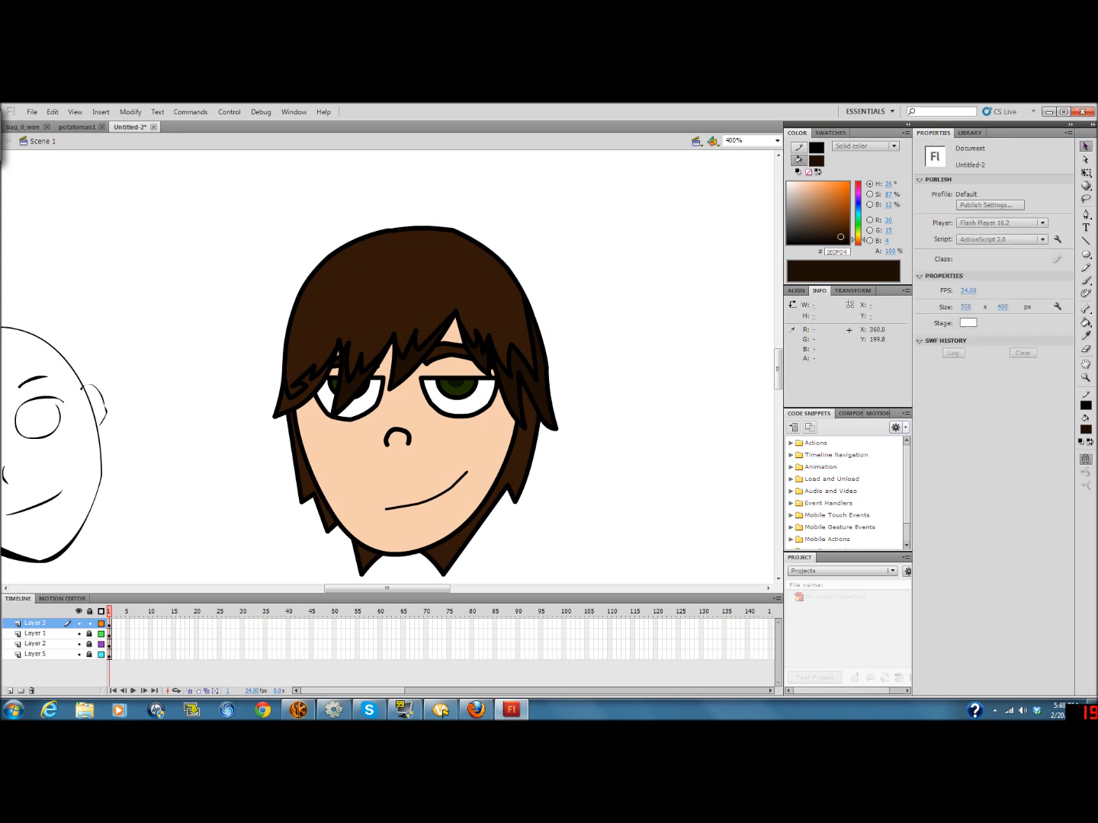
key(k)
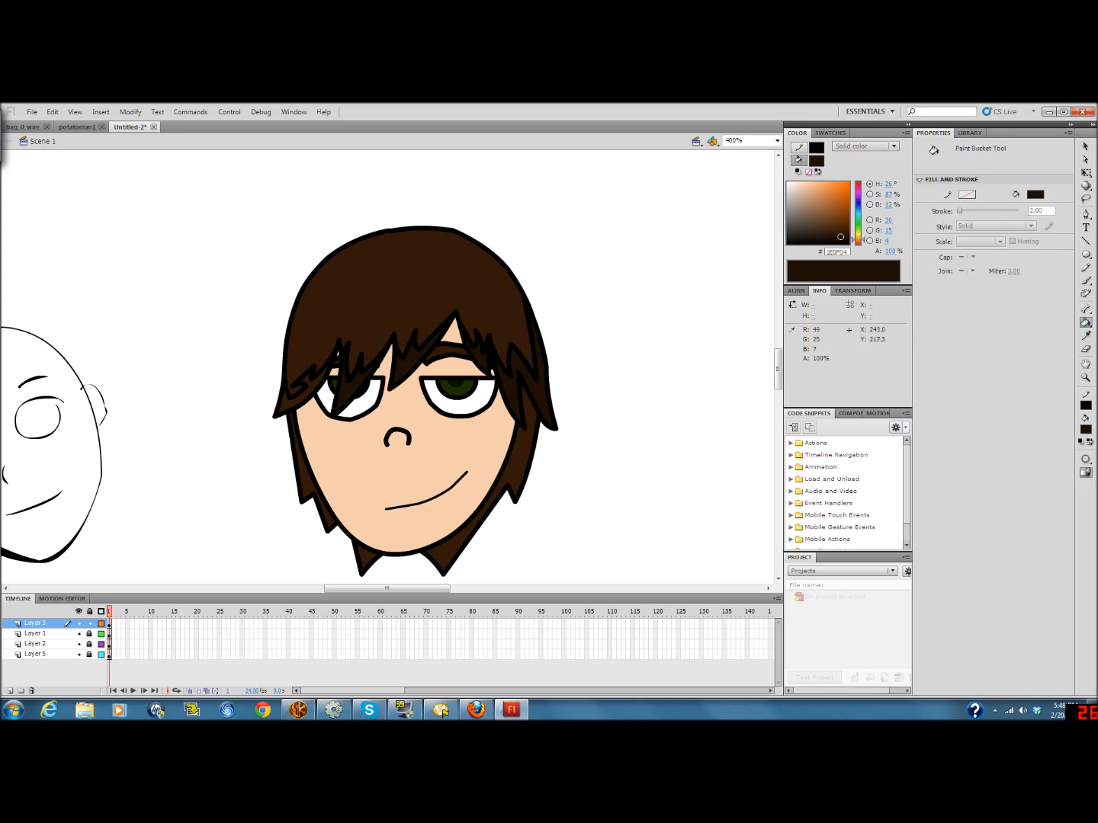
key(v)
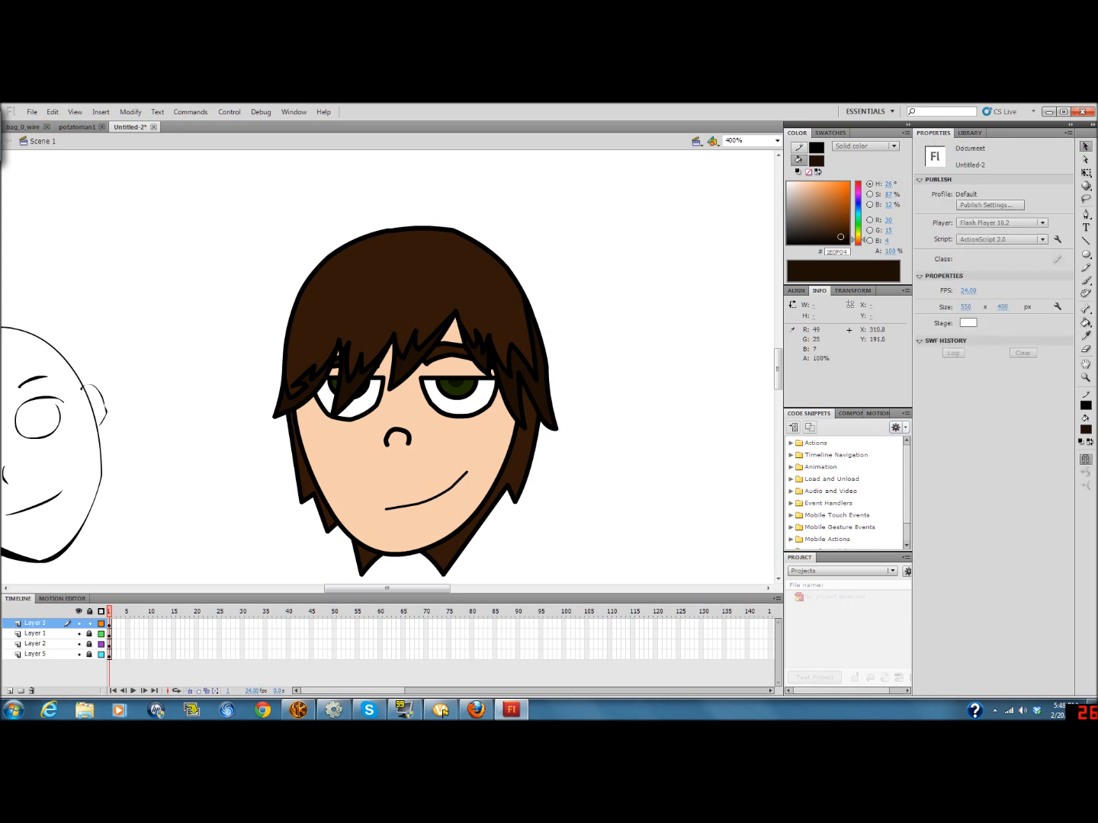
click(533, 352)
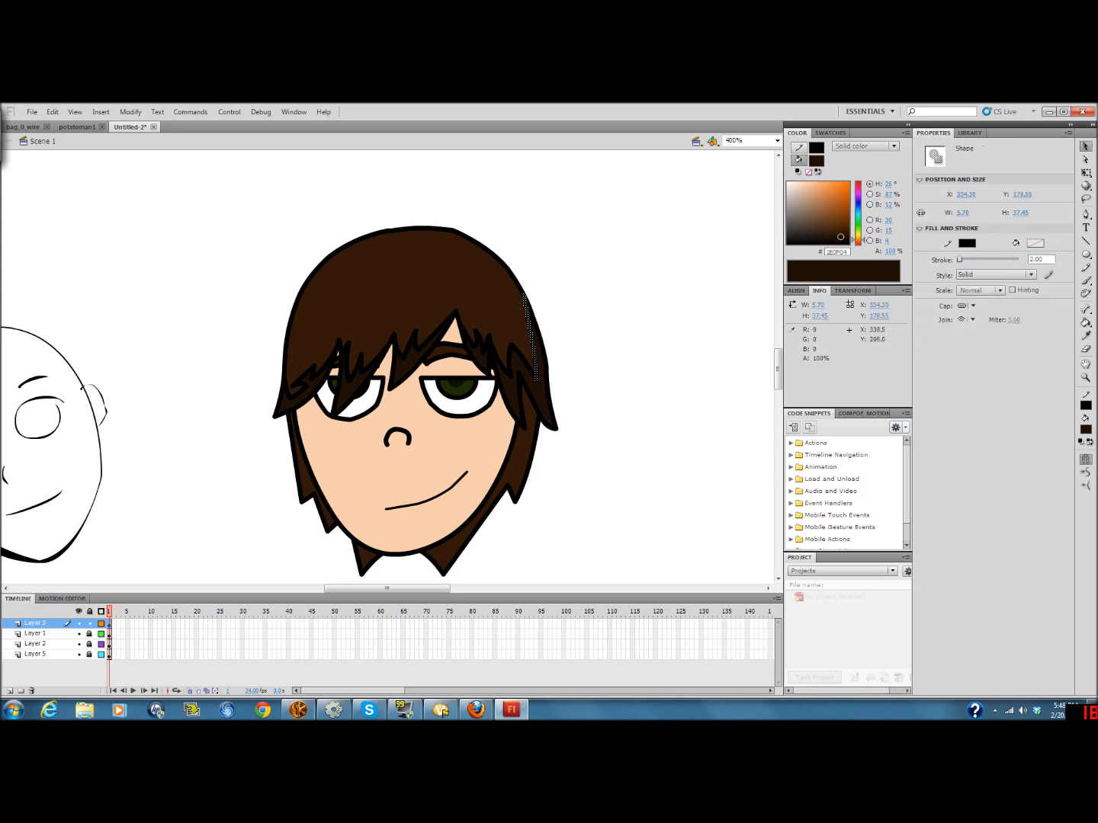
key(Delete)
click(525, 358)
key(Delete)
click(510, 358)
key(Delete)
click(504, 357)
key(Delete)
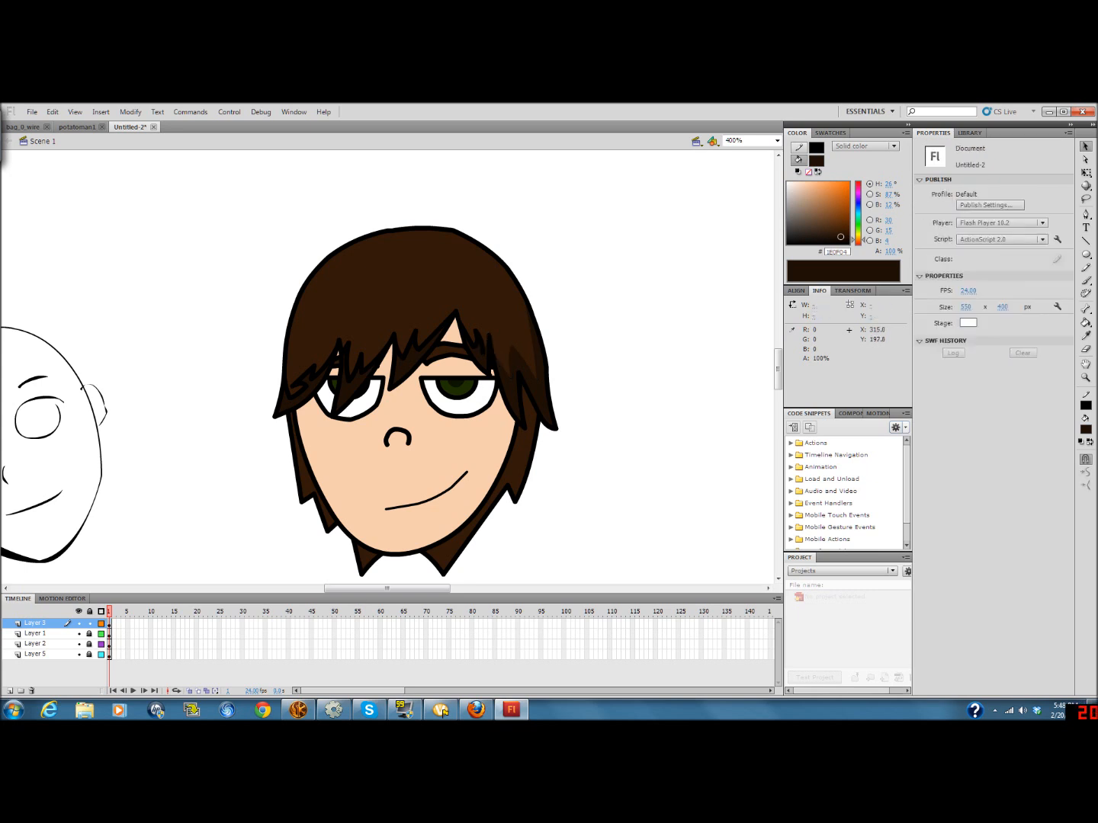
Delete the black shading line segments across the fringe, from above the right eye to the strand over the left eye
click(484, 346)
key(Delete)
click(476, 342)
key(Delete)
click(468, 335)
key(Delete)
click(437, 337)
key(Delete)
click(417, 343)
key(Delete)
click(407, 352)
key(Delete)
click(398, 353)
key(Delete)
click(373, 361)
key(Delete)
click(361, 364)
key(Delete)
click(353, 360)
key(Delete)
click(349, 373)
key(Delete)
click(346, 352)
key(Delete)
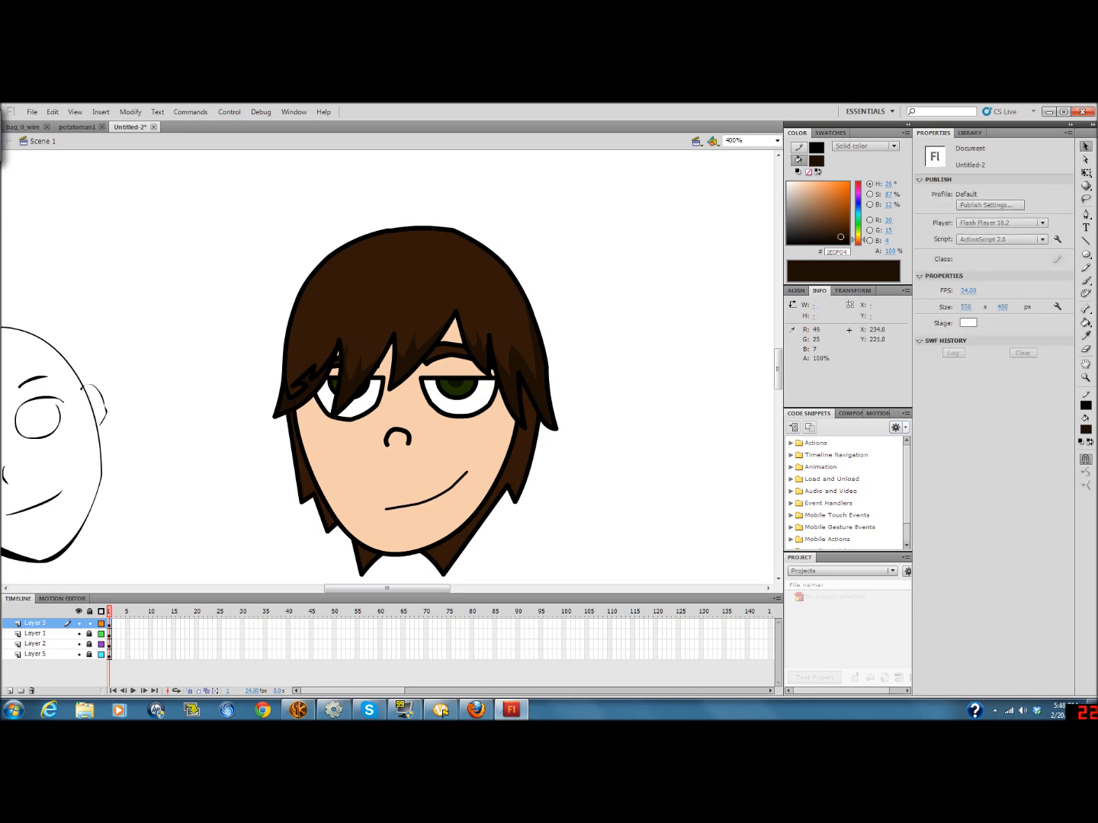
Remove the remaining black shading line segments at the fringe's left end, undoing any unwanted deletion
click(315, 398)
key(Delete)
click(327, 367)
key(Delete)
click(306, 376)
key(Delete)
click(301, 386)
key(Delete)
click(290, 387)
key(Delete)
key(ctrl+z)
key(ctrl+z)
click(289, 386)
key(ctrl+z)
click(296, 394)
key(Delete)
click(297, 392)
key(Delete)
Draw a narrow oval filled with #3A1C06 beside the head, set the stroke to none and delete the oval's outline
click(1086, 254)
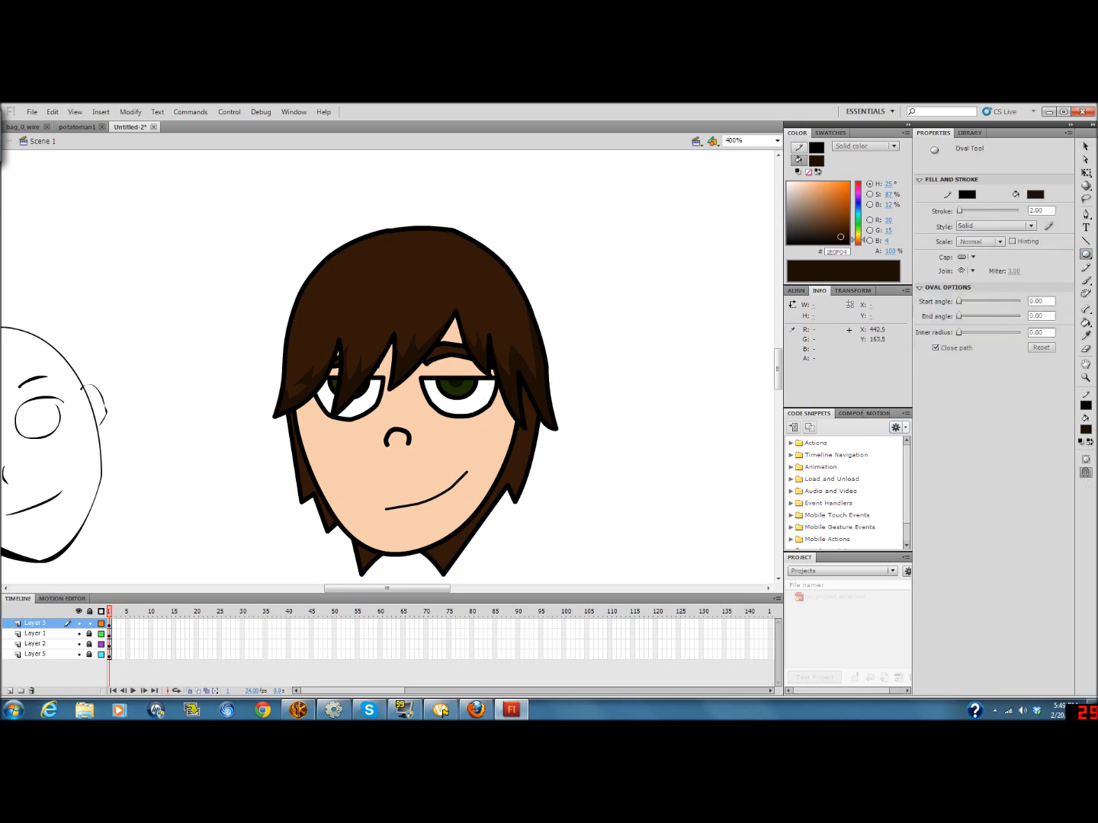
click(842, 229)
drag(662, 430, 645, 380)
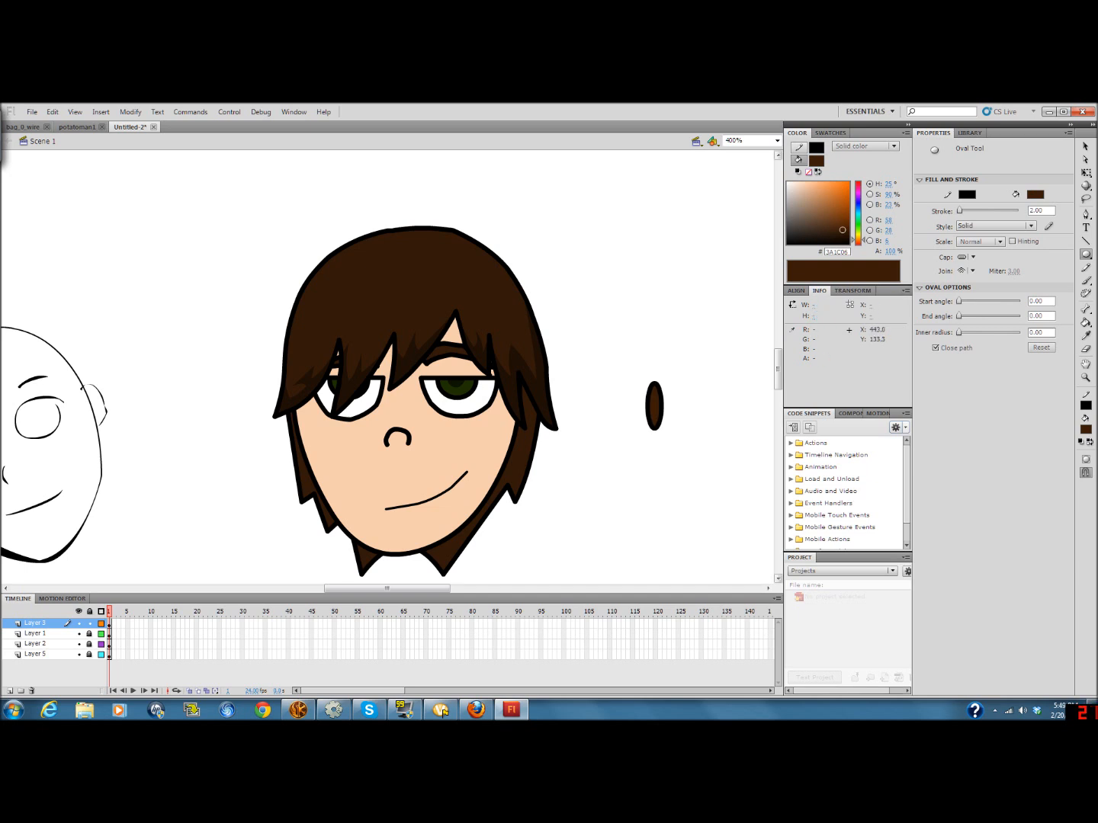
click(799, 147)
click(808, 171)
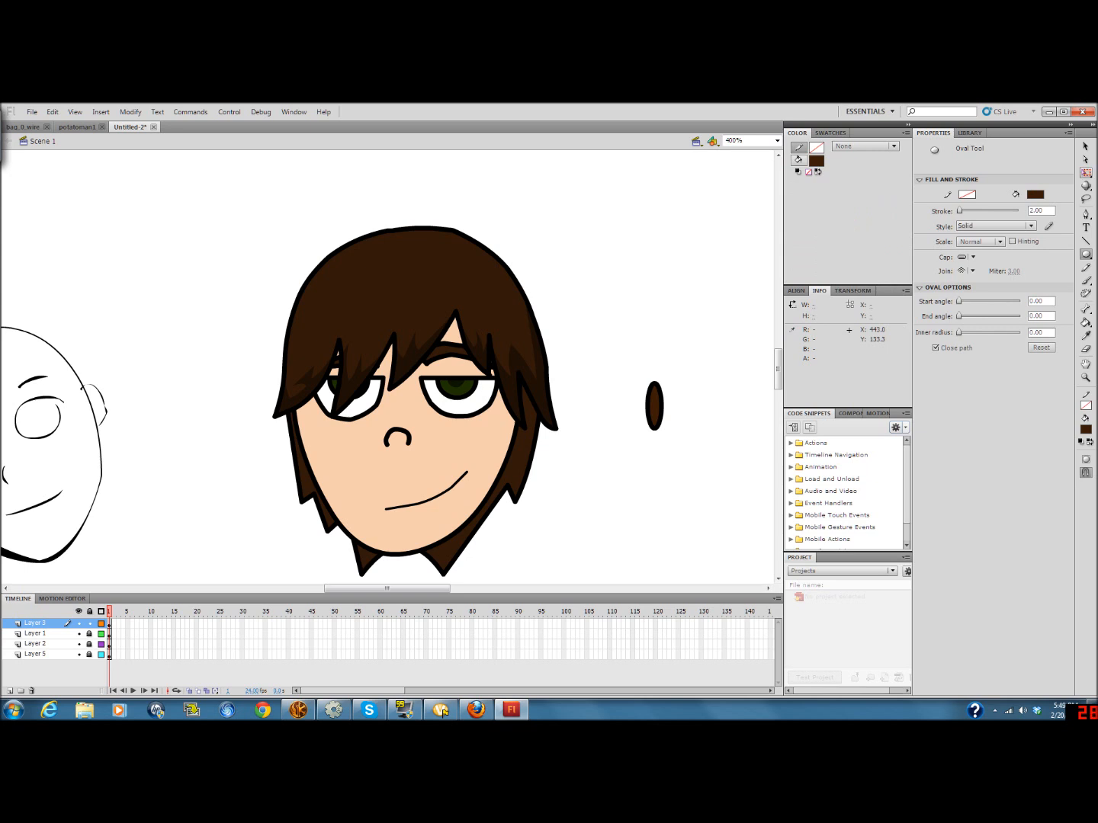
click(1086, 145)
click(654, 409)
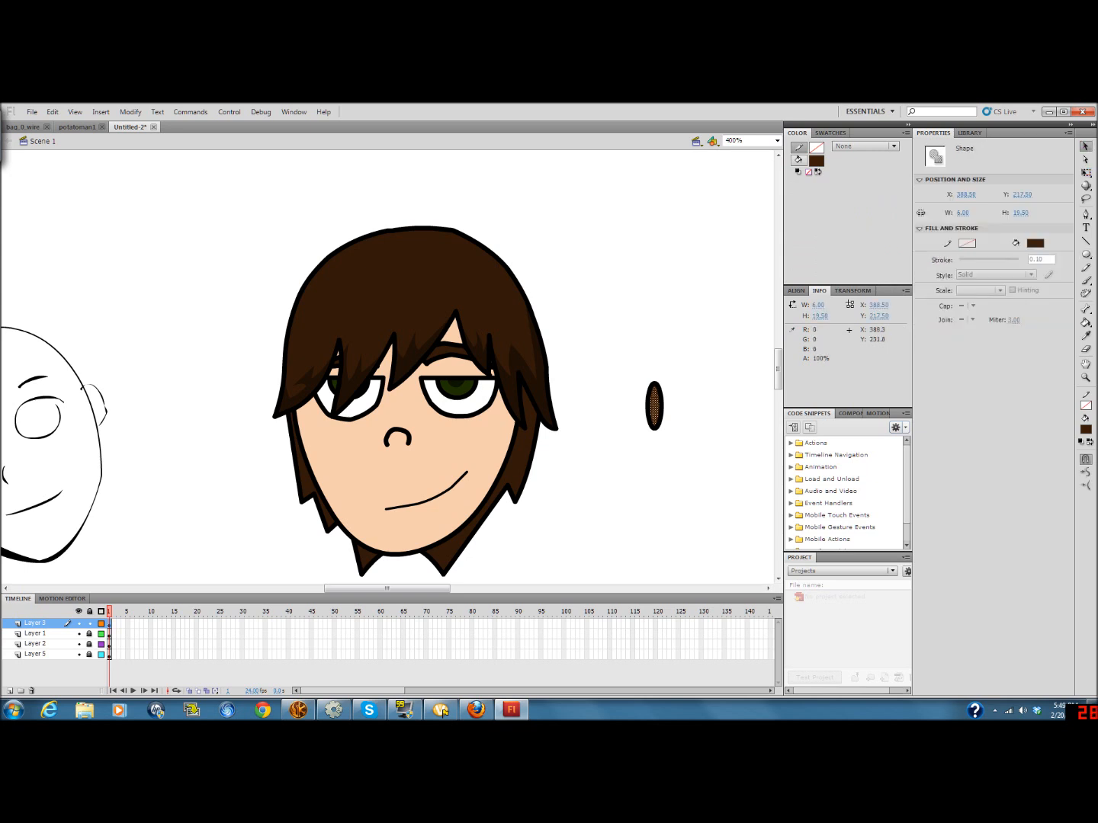
click(660, 422)
key(Delete)
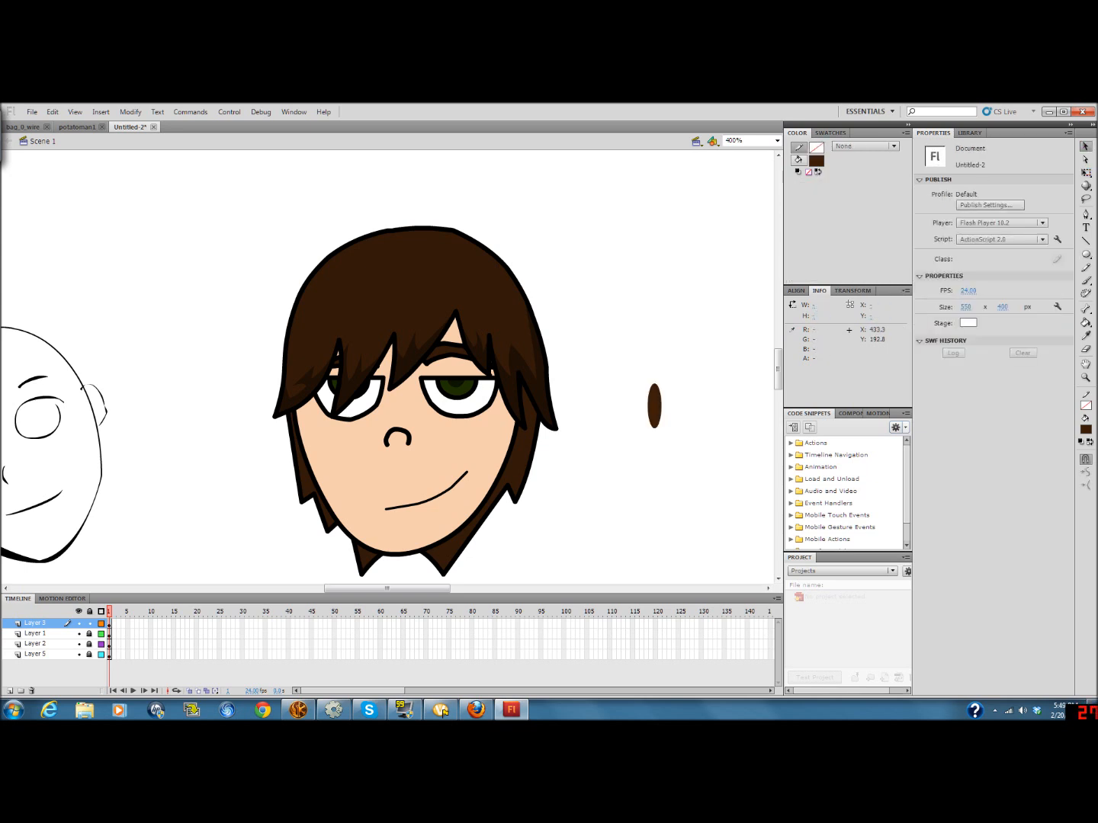
Draw clusters of thin, strokeless lighter-brown ovals as highlights across the right, left and middle of the upper hair
key(o)
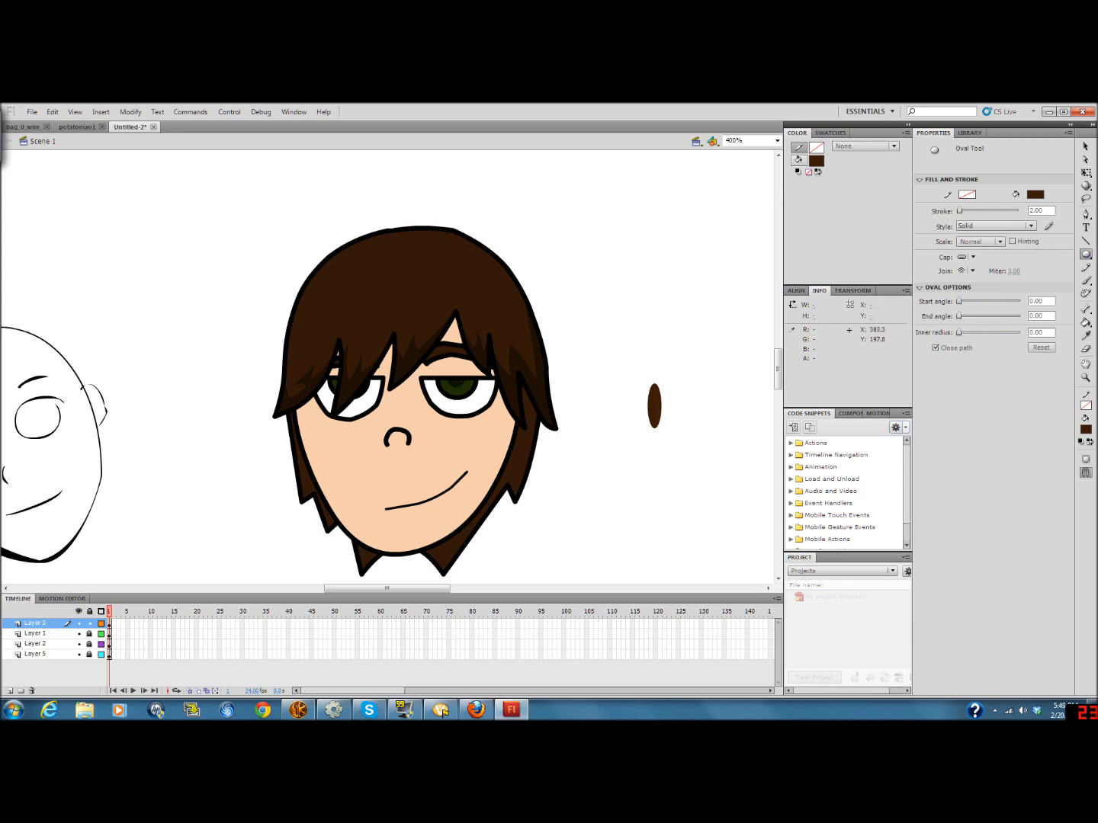
drag(504, 307, 494, 272)
mouse_move(512, 305)
mouse_down()
mouse_move(497, 275)
mouse_move(463, 283)
mouse_up()
mouse_move(313, 315)
mouse_down()
mouse_move(305, 288)
mouse_move(314, 291)
mouse_up()
mouse_move(316, 308)
mouse_down()
mouse_move(309, 290)
mouse_move(322, 294)
mouse_up()
mouse_move(323, 311)
mouse_down()
mouse_move(319, 294)
mouse_move(351, 294)
mouse_up()
drag(407, 284, 400, 299)
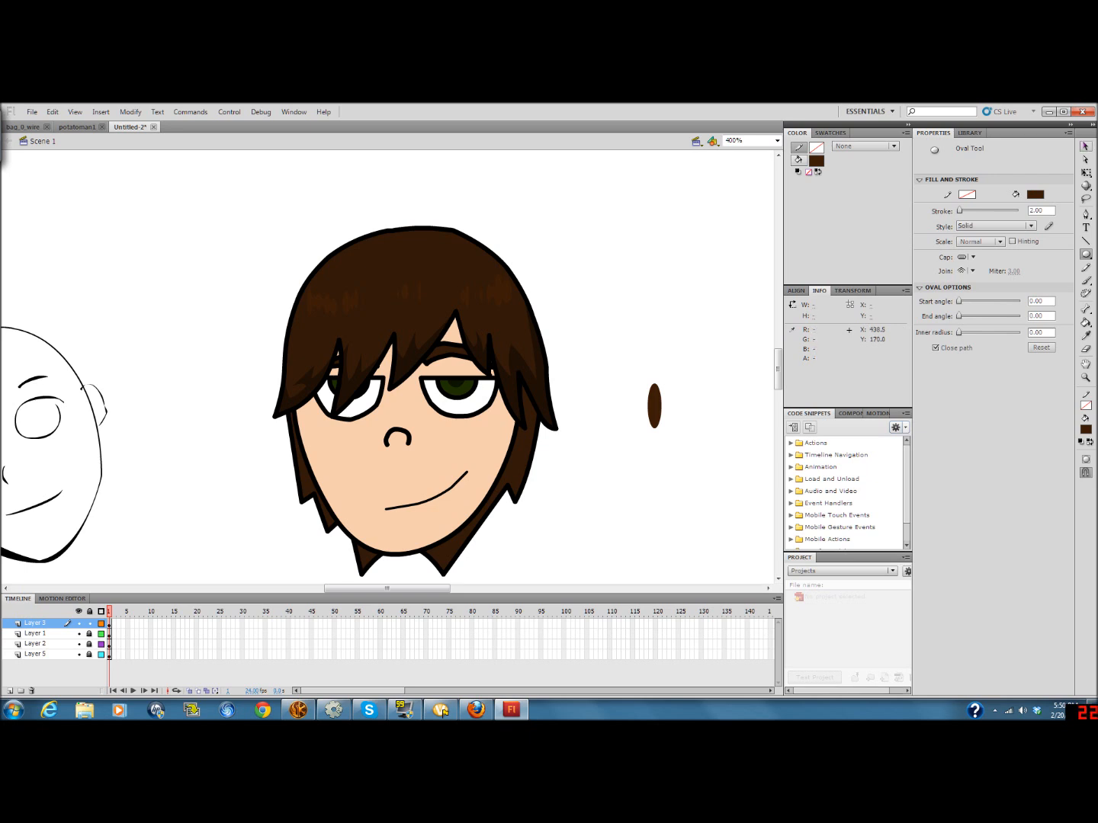
Delete the sample oval beside the head and clear the selection
key(v)
click(654, 405)
key(Delete)
click(512, 388)
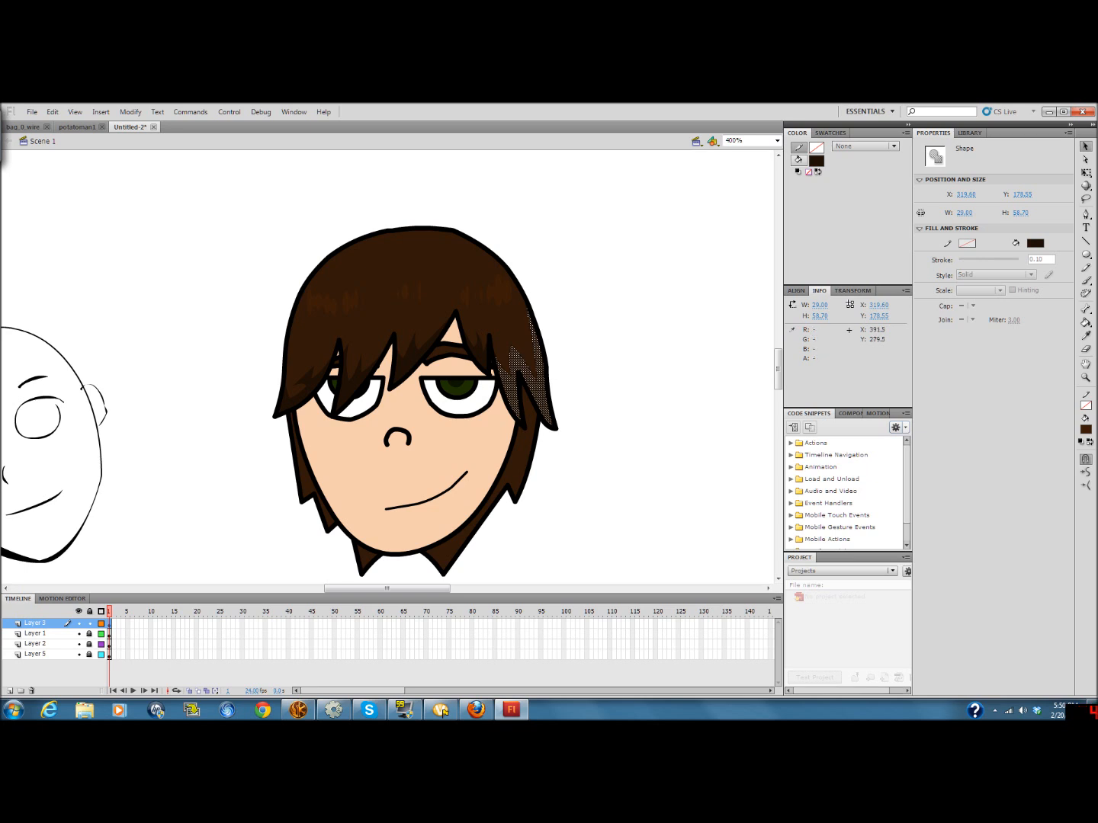
click(366, 568)
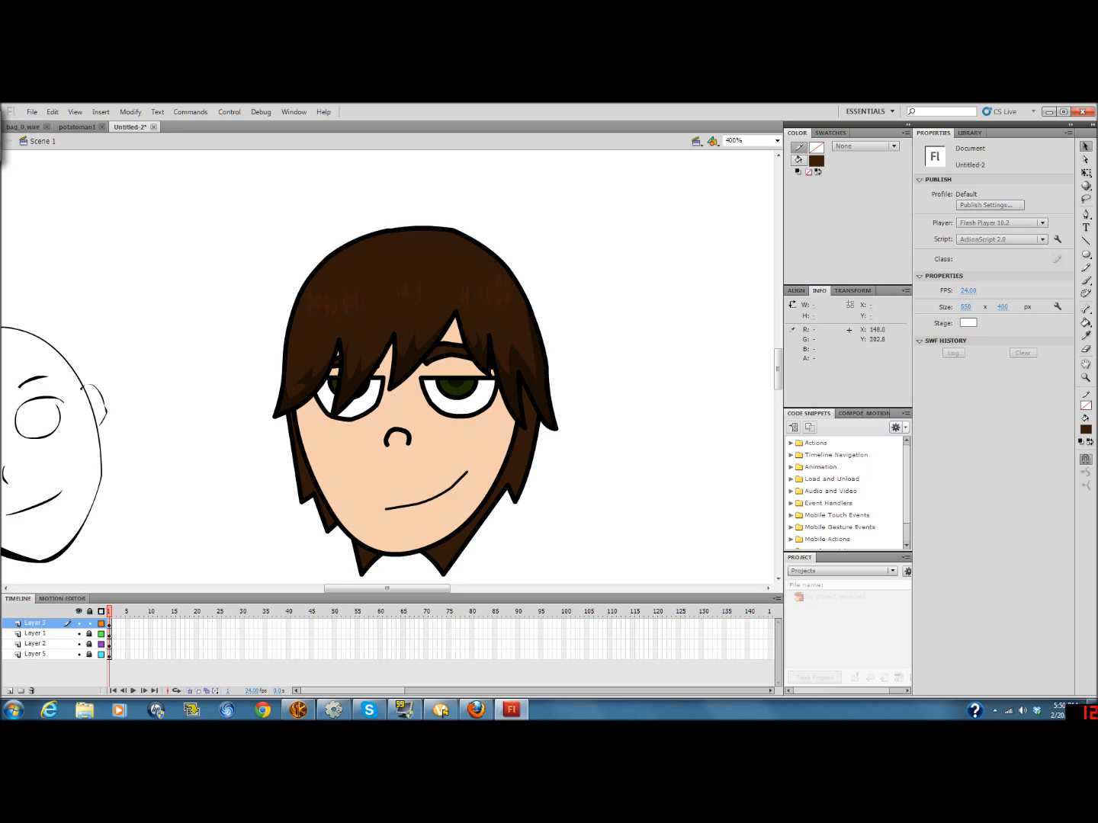
Lock Layer 3, then hide and show Layer 1 to check which parts of the head it holds
click(89, 624)
click(89, 633)
click(79, 634)
click(79, 634)
click(79, 633)
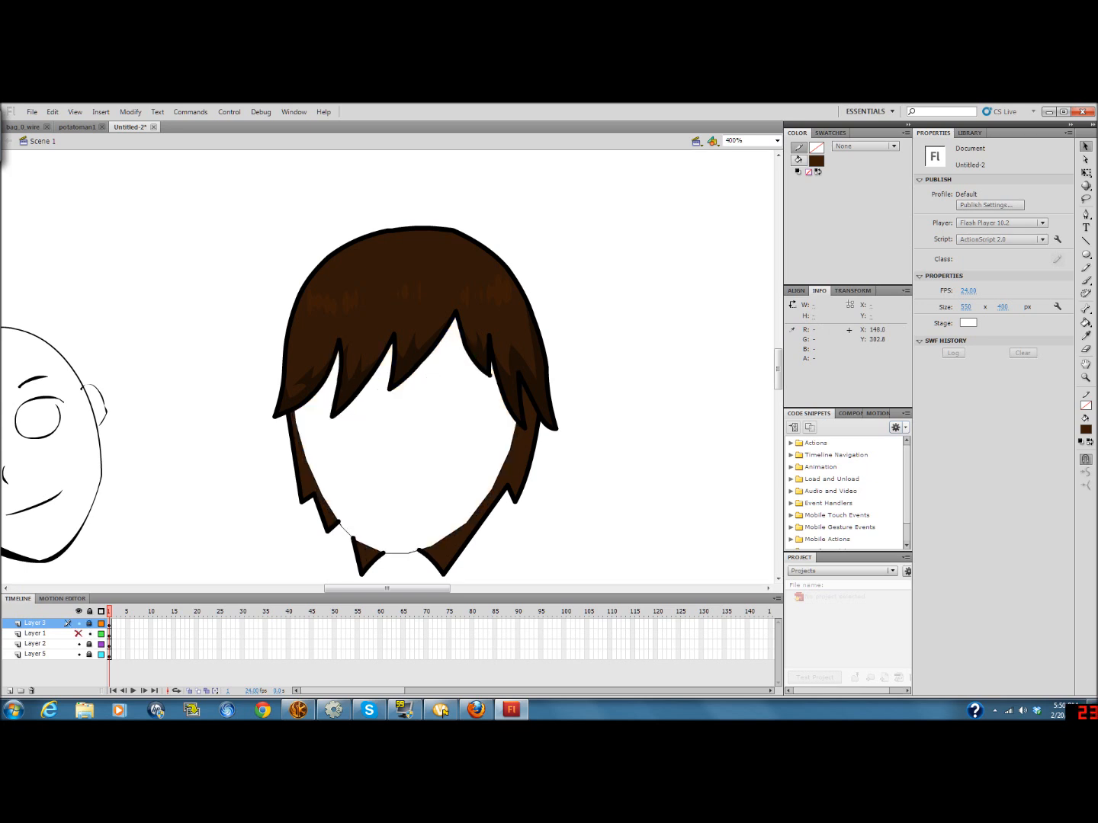
click(79, 634)
click(89, 634)
Set up the Line tool with a solid black stroke and unlock Layer 3
click(1085, 241)
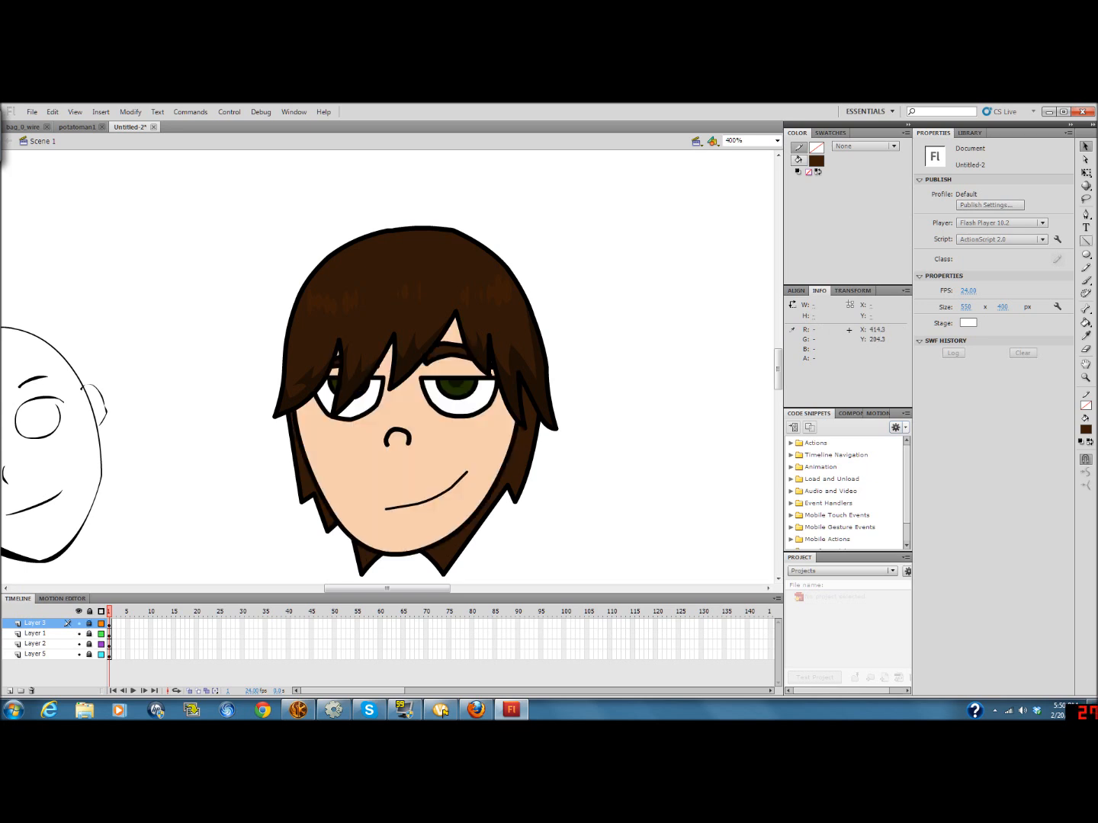
click(864, 146)
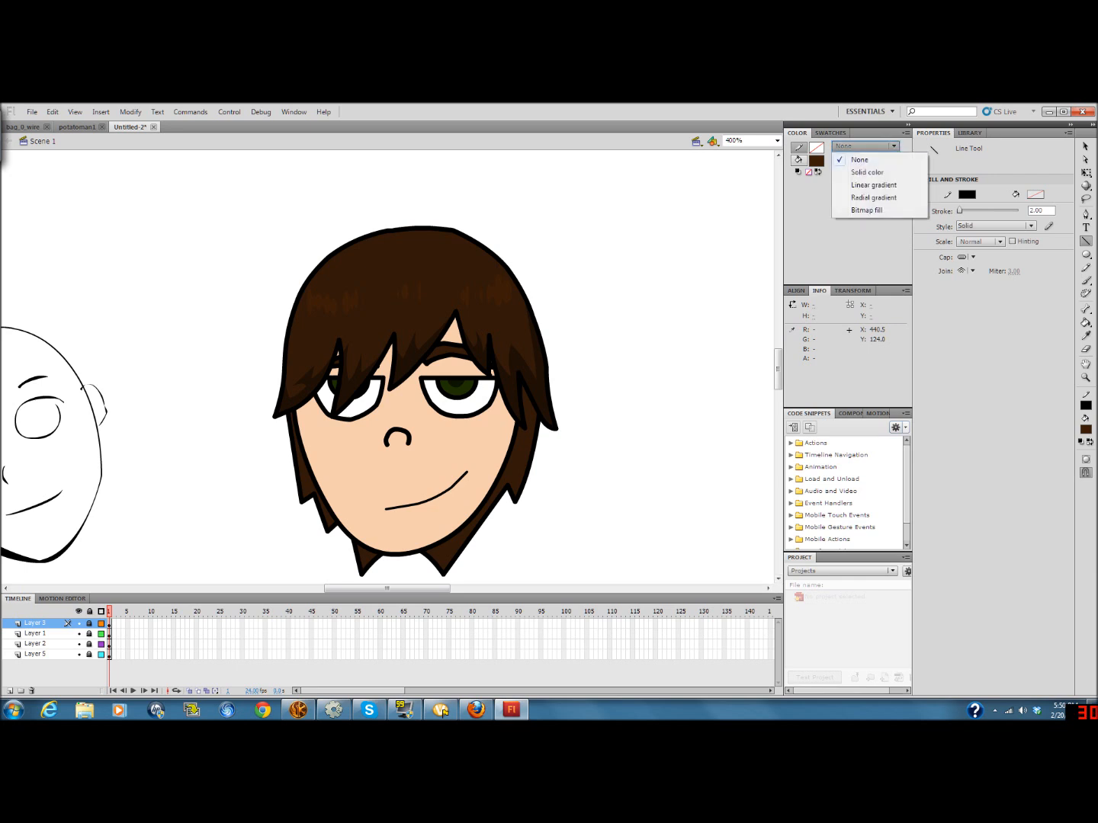
click(869, 170)
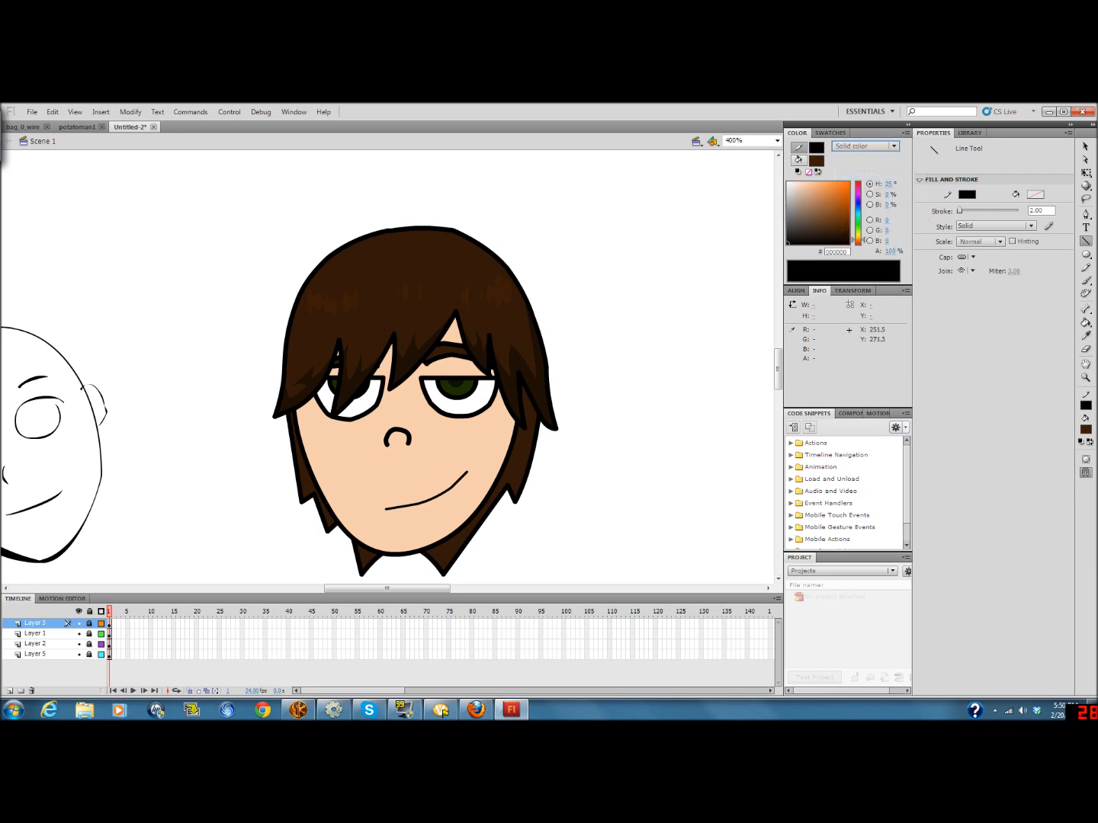
click(89, 622)
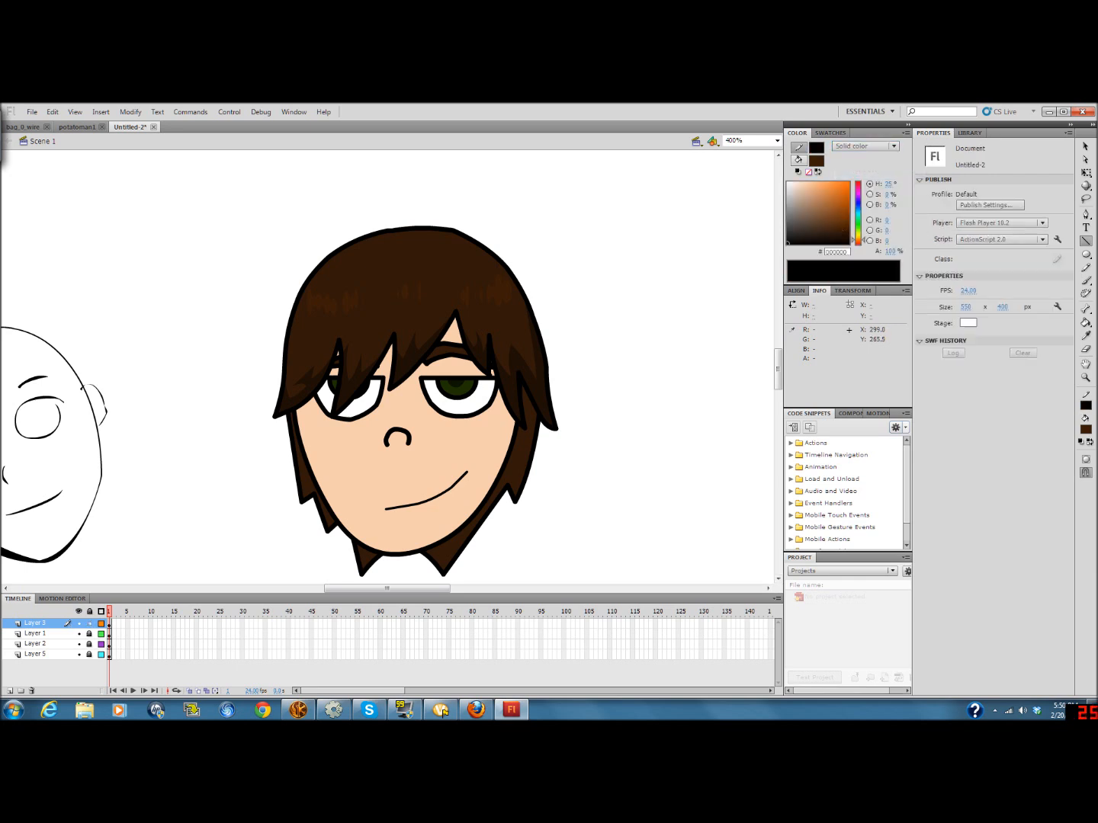
Try to draw a small arc of four connected lines across the nose's open lower end
drag(384, 449, 391, 444)
drag(391, 445, 398, 441)
drag(398, 441, 405, 444)
drag(405, 444, 407, 450)
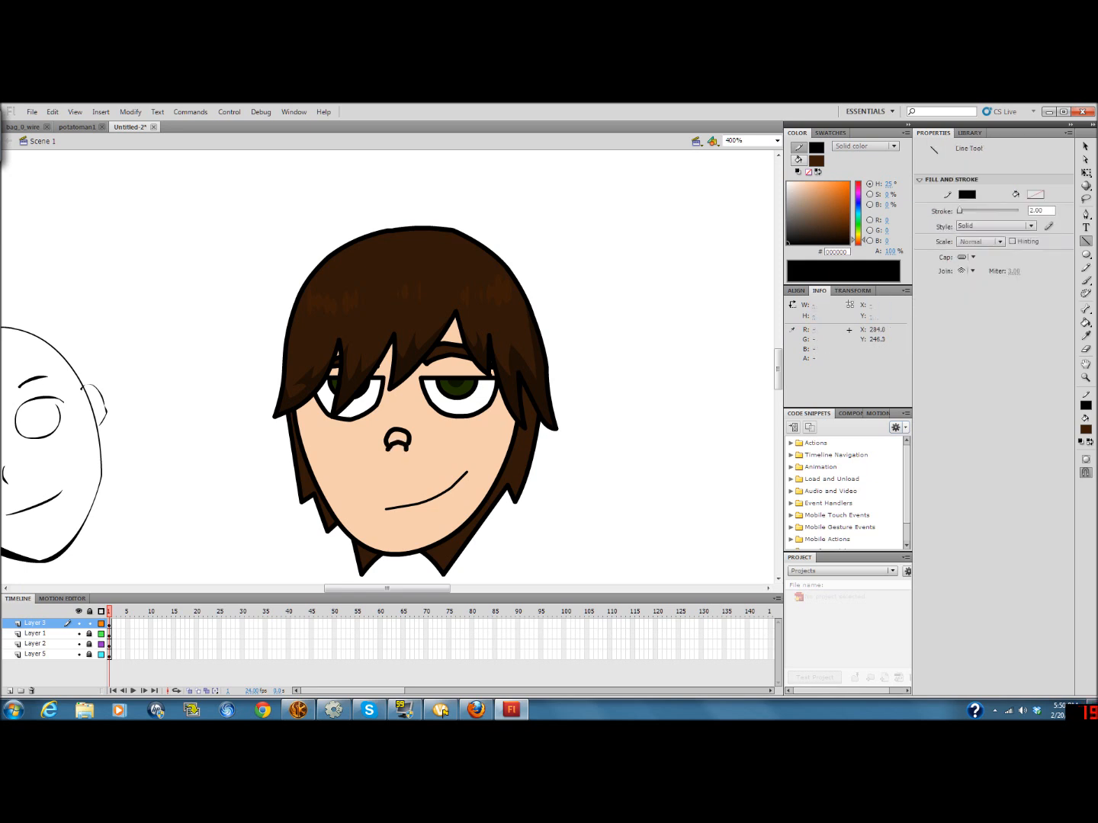
Undo the arc lines drawn at the bottom of the nose
key(ctrl+z)
key(ctrl+z)
key(ctrl+z)
key(ctrl+z)
key(ctrl+z)
key(ctrl+z)
key(ctrl+z)
key(ctrl+z)
Set the stroke to 1, draw thin guide lines closing the bottom of the nose, and delete the segment overhanging its left side
drag(1051, 211, 915, 220)
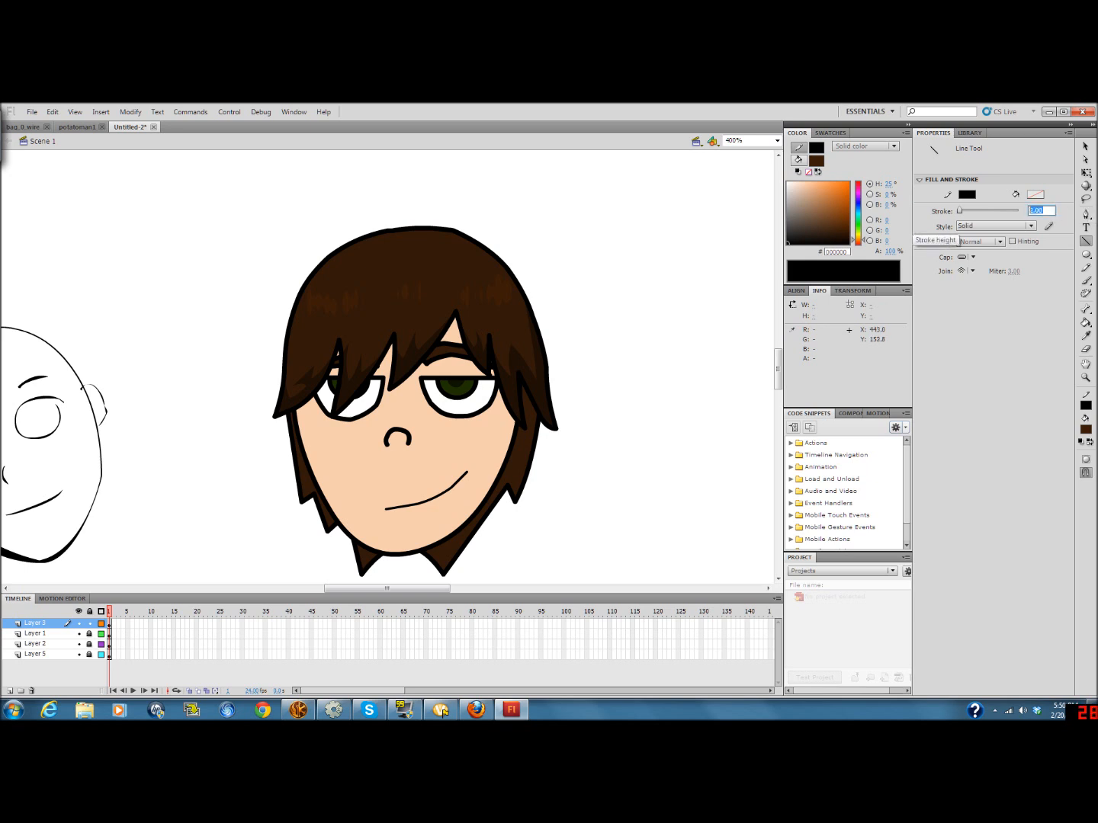
text(1)
key(Return)
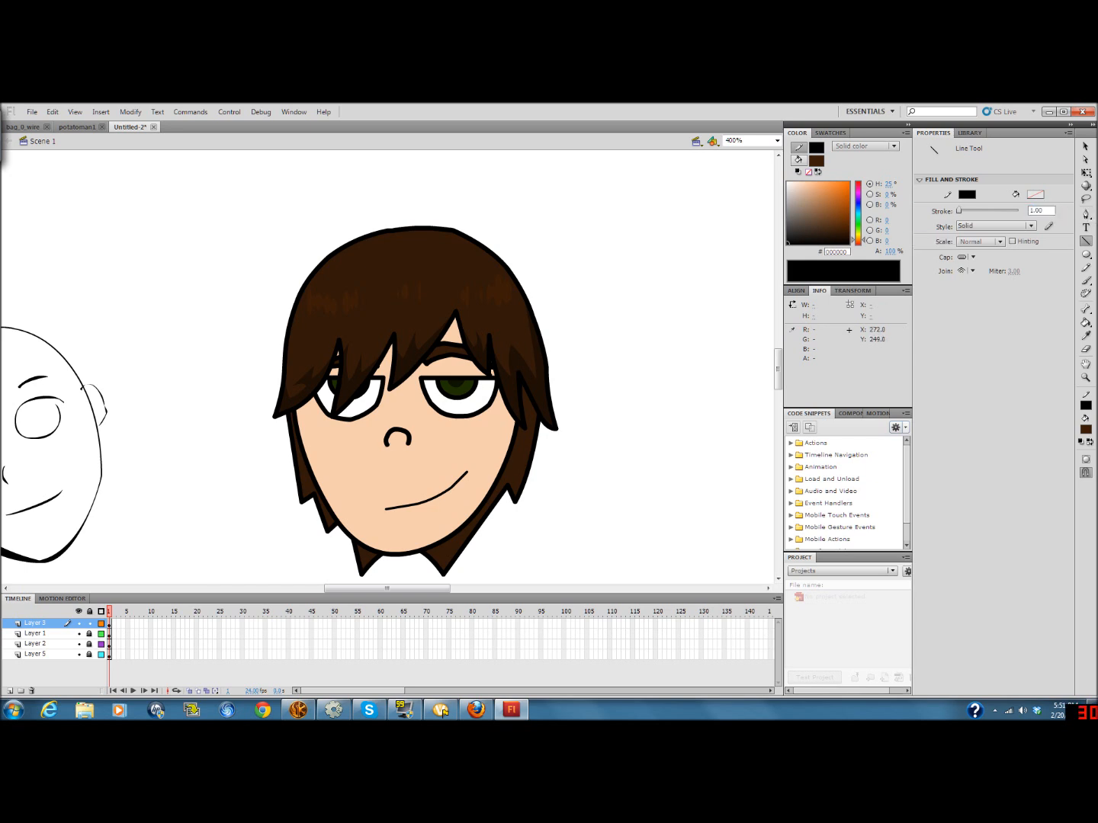
mouse_move(382, 449)
mouse_down()
mouse_move(407, 442)
mouse_move(393, 451)
mouse_up()
drag(393, 451, 388, 444)
key(v)
click(383, 446)
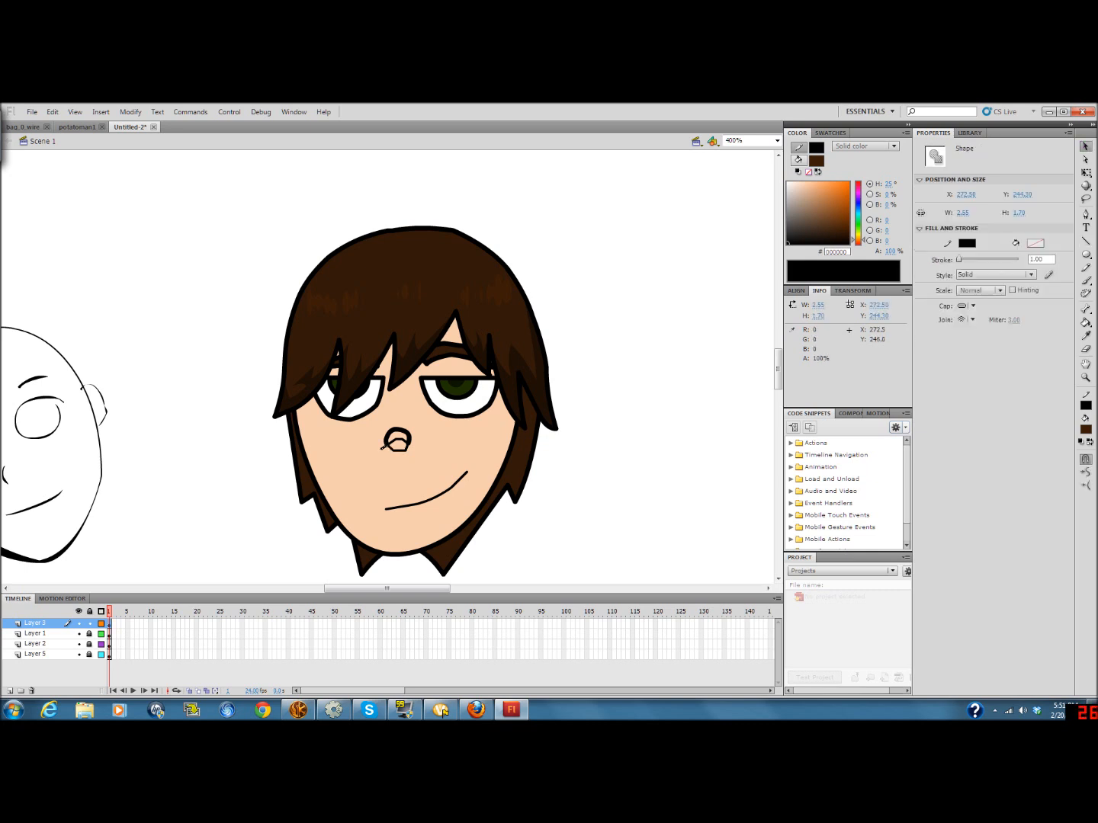
key(Delete)
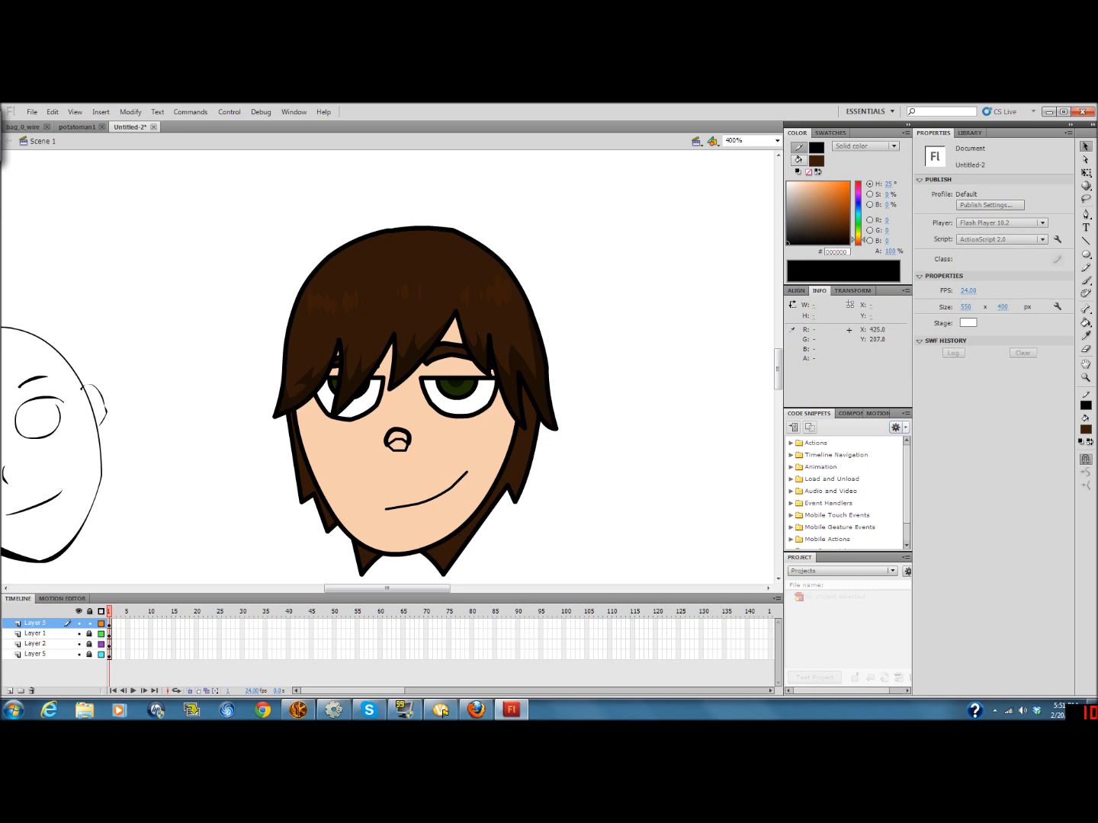
key(n)
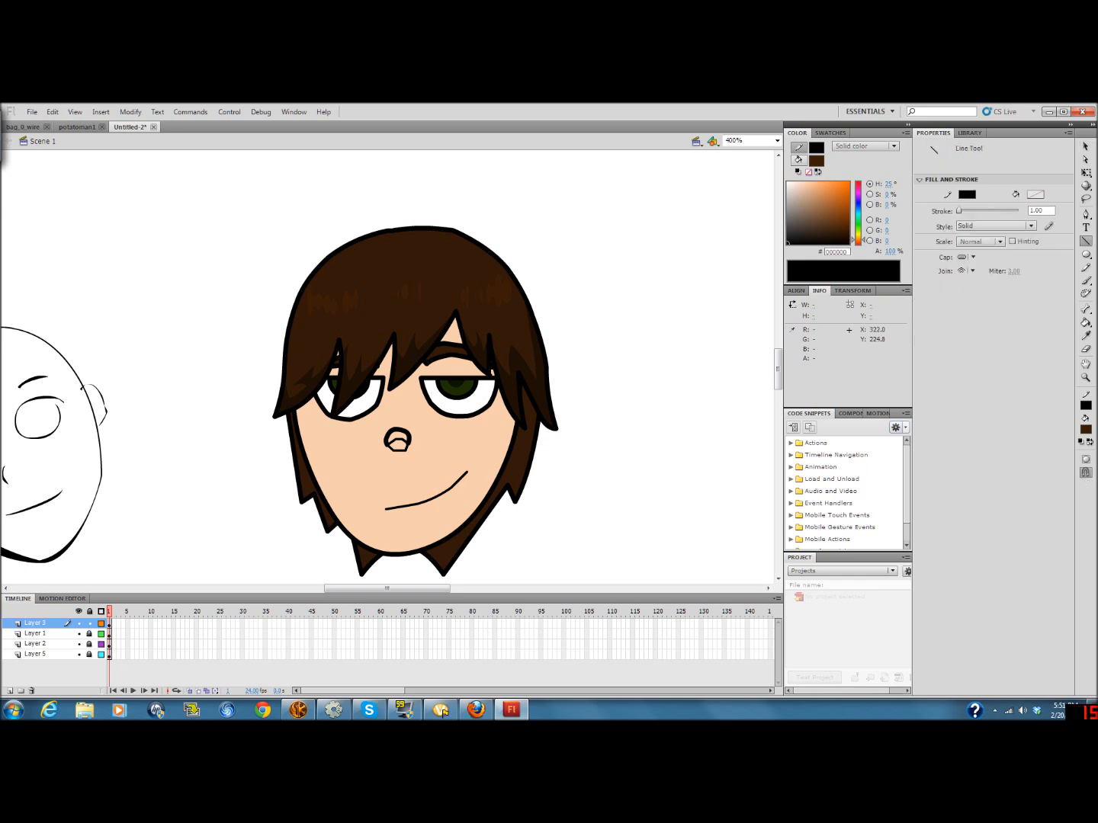
Try to draw thin guide lines beneath and above both eyes on Layer 3
mouse_move(492, 400)
mouse_down()
mouse_move(474, 424)
mouse_move(434, 418)
mouse_up()
drag(434, 417, 427, 398)
drag(426, 372, 495, 377)
drag(374, 377, 320, 374)
drag(372, 415, 346, 427)
drag(345, 427, 321, 418)
drag(322, 418, 318, 409)
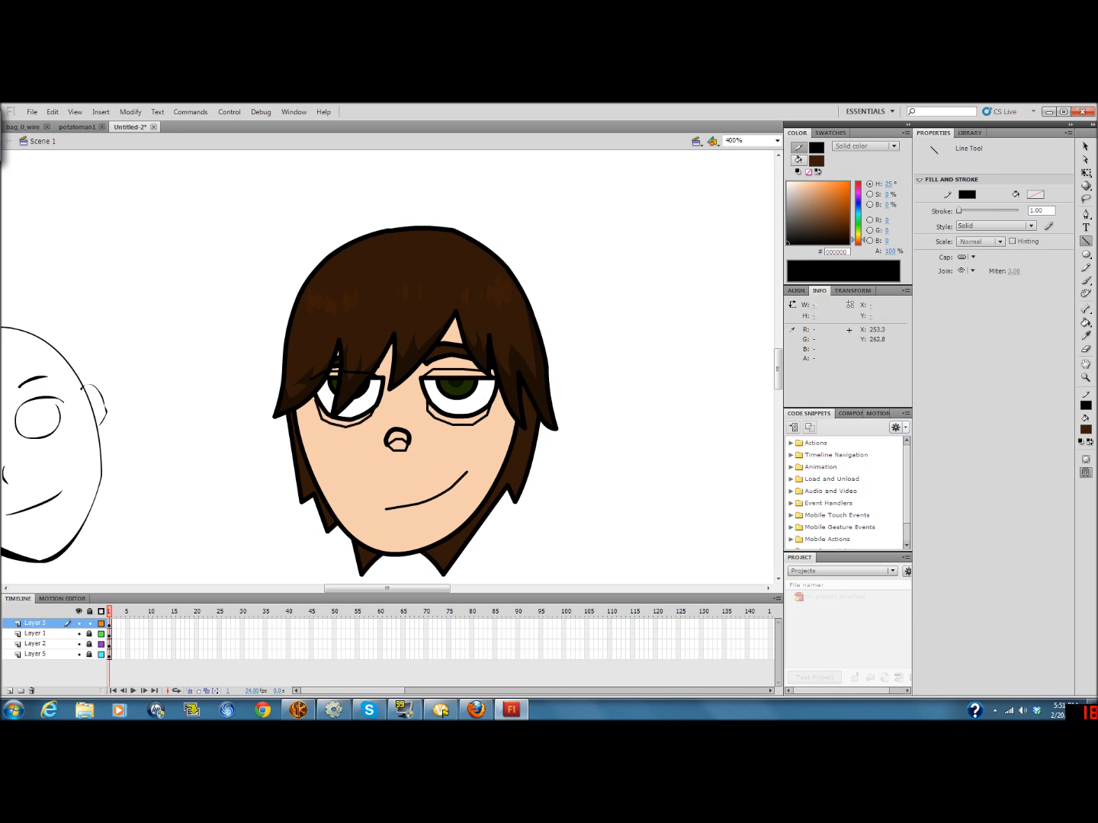
Try to draw guide lines along both sides of the jaw, under the mouth and inside the right-hand eyebrow
mouse_move(505, 452)
mouse_down()
mouse_move(463, 523)
mouse_move(473, 504)
mouse_move(438, 543)
mouse_up()
drag(315, 480, 388, 553)
mouse_move(449, 497)
mouse_down()
mouse_move(401, 514)
mouse_move(422, 510)
mouse_up()
mouse_move(422, 509)
mouse_down()
mouse_move(392, 515)
mouse_move(450, 497)
mouse_up()
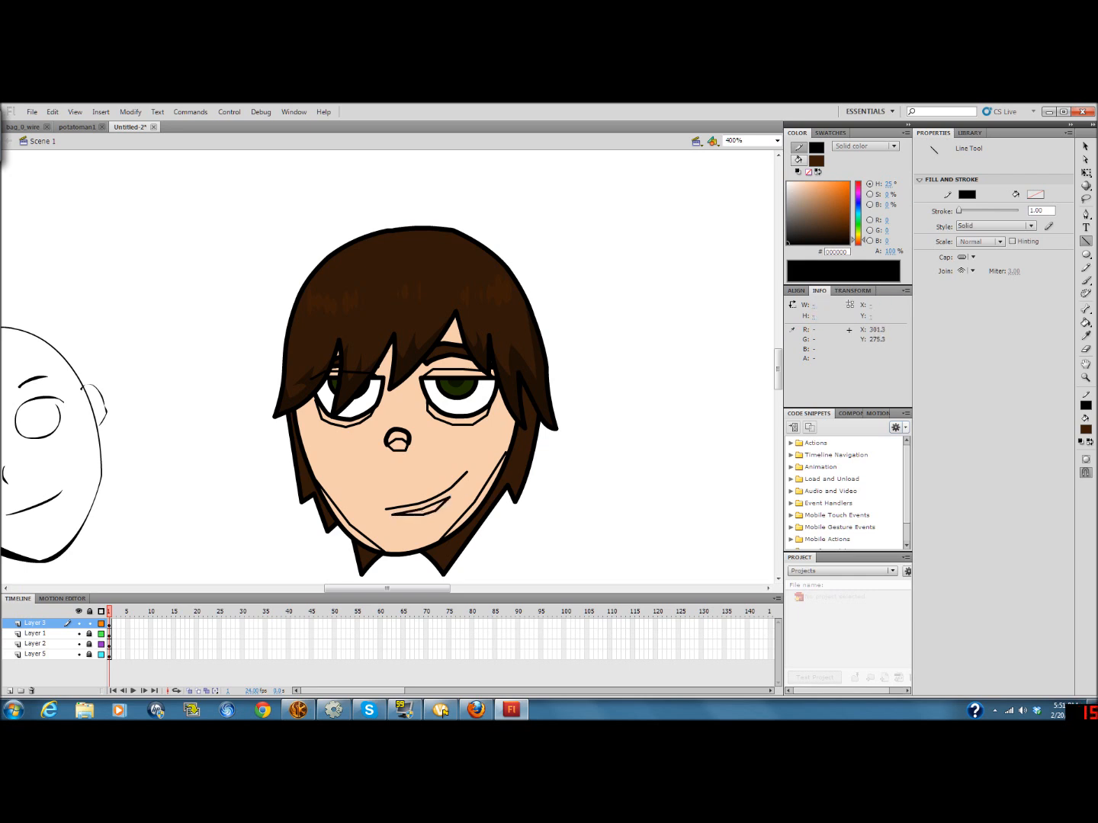
drag(429, 356, 487, 361)
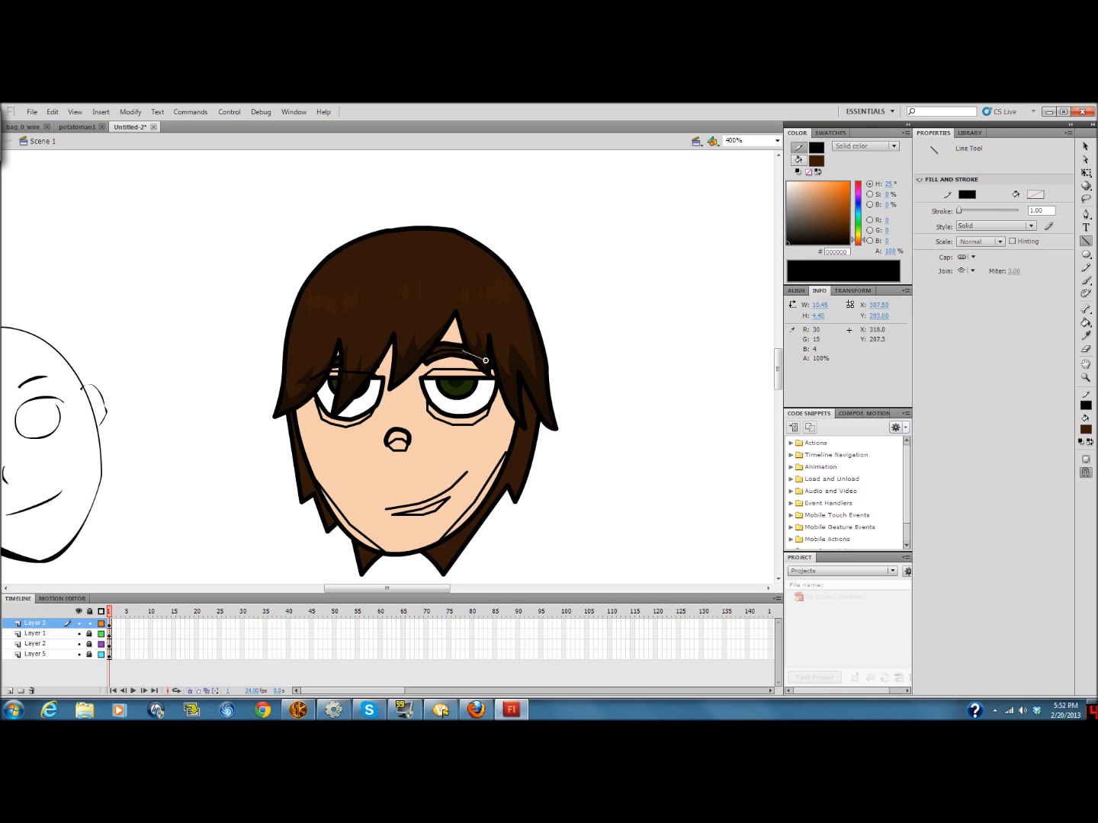
Check Layer 3's contents by hiding and showing it, and undo all guide lines drawn on it around the eyes, jaw, mouth, eyebrow and nose
click(78, 623)
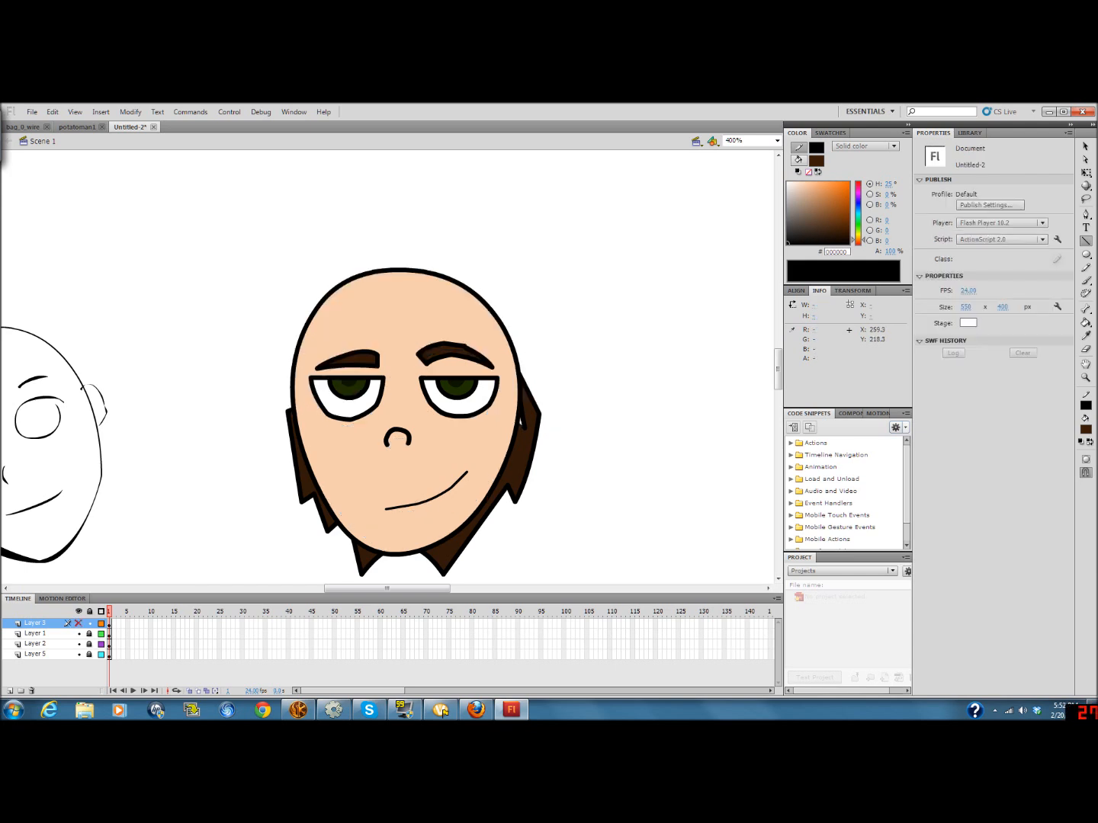
click(79, 622)
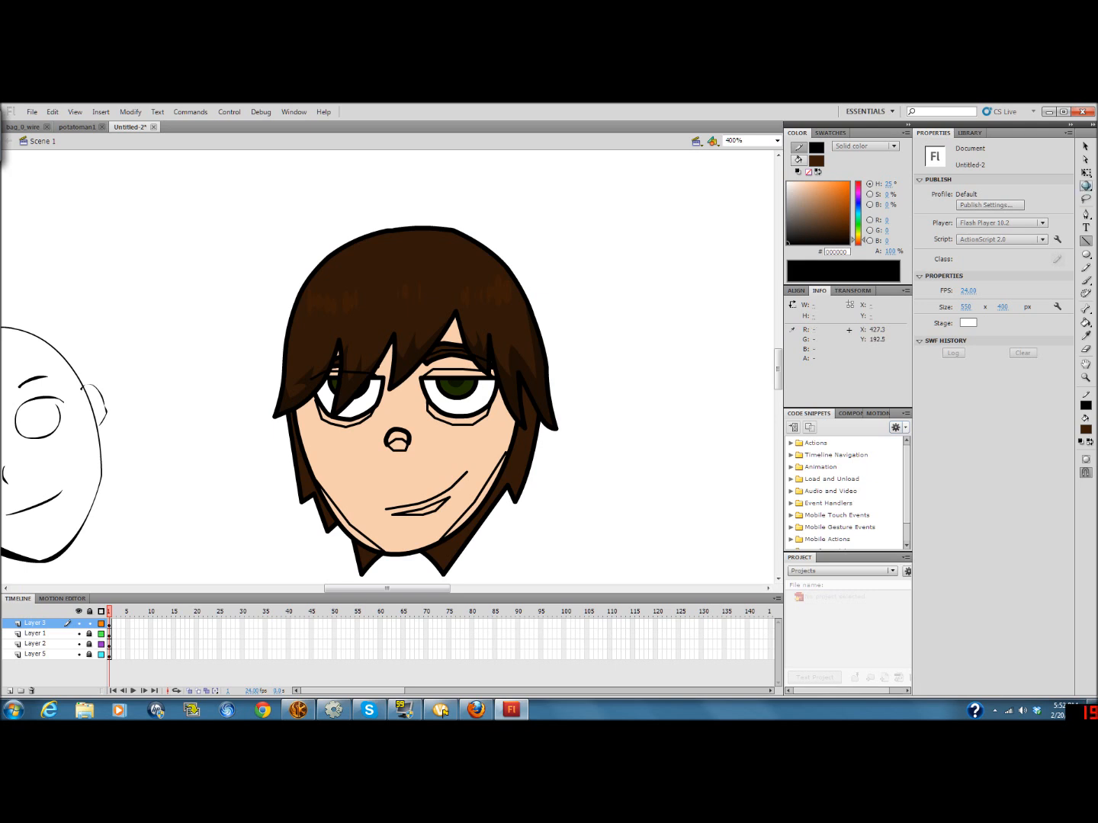
key(v)
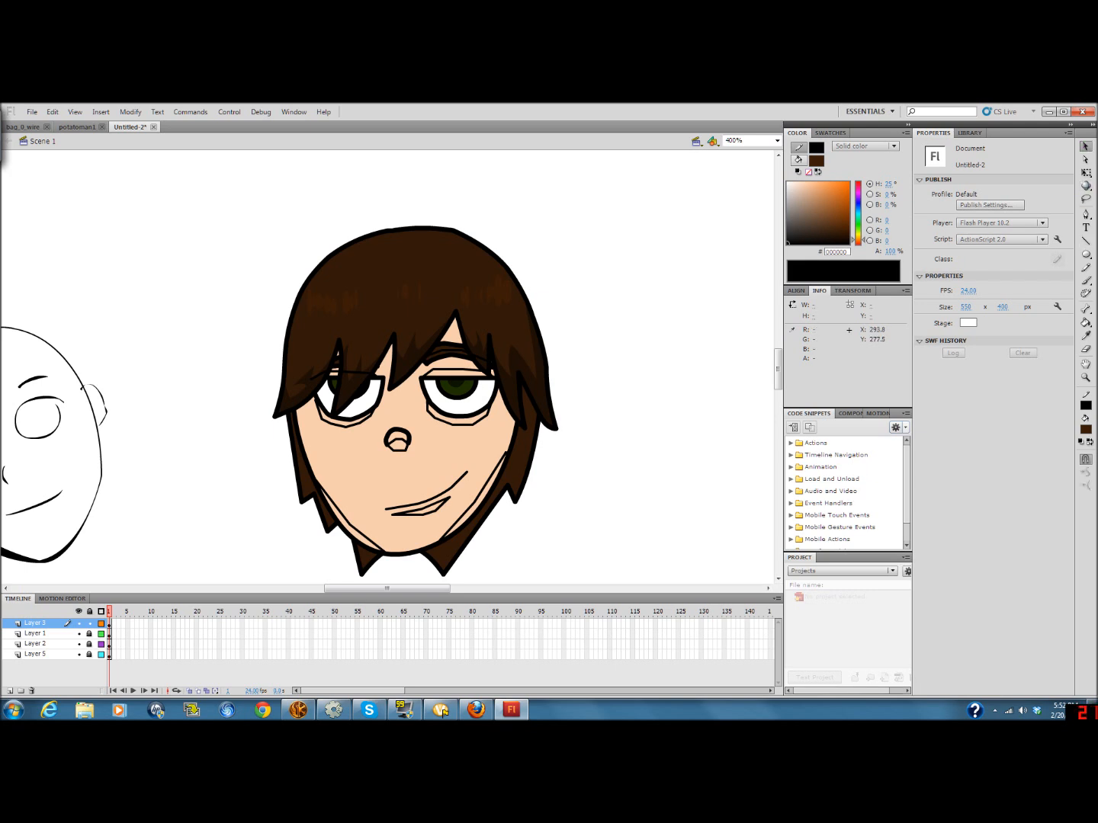
key(ctrl+z)
key(ctrl+z)
key(ctrl+z)
key(ctrl+z)
key(ctrl+z)
key(ctrl+z)
key(ctrl+z)
key(ctrl+z)
key(ctrl+z)
key(ctrl+z)
key(ctrl+z)
key(ctrl+z)
key(ctrl+z)
key(ctrl+z)
key(ctrl+z)
key(ctrl+z)
key(ctrl+z)
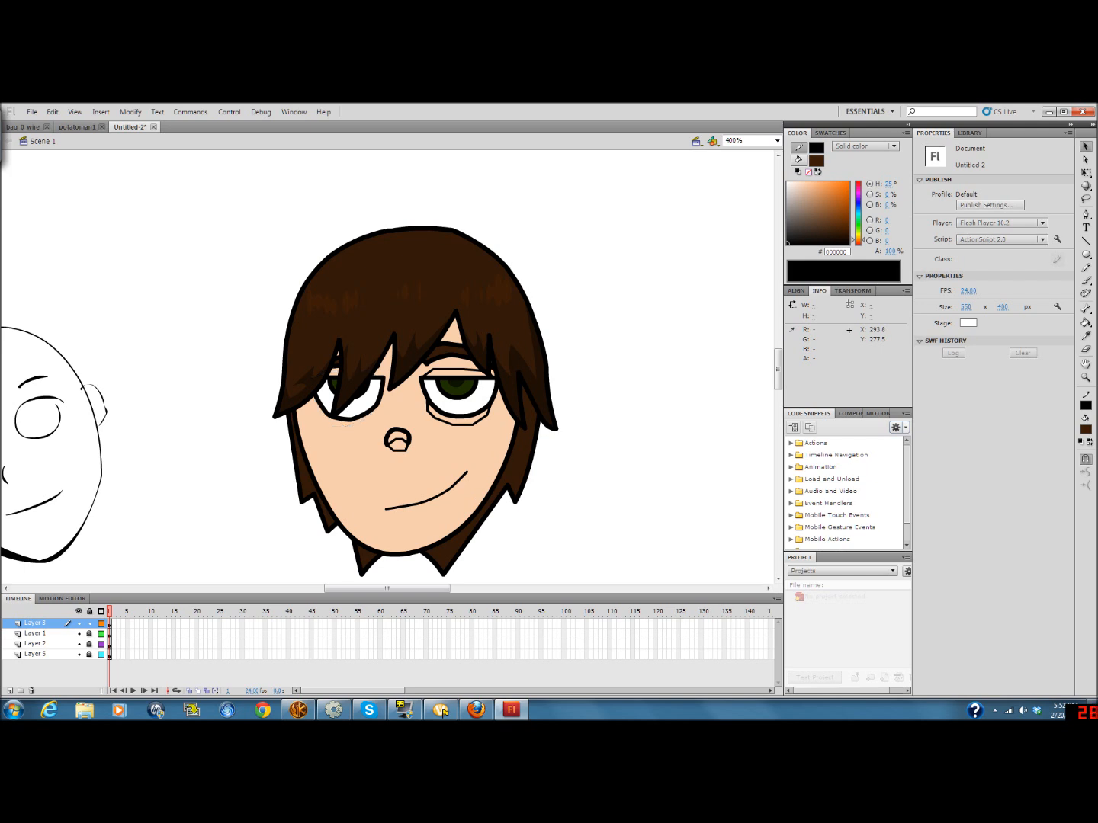
key(ctrl+z)
key(ctrl+z)
key(ctrl+z)
key(ctrl+z)
key(ctrl+z)
key(ctrl+z)
key(ctrl+z)
key(ctrl+z)
key(ctrl+z)
key(ctrl+z)
key(ctrl+z)
key(ctrl+z)
key(ctrl+z)
key(ctrl+z)
key(ctrl+z)
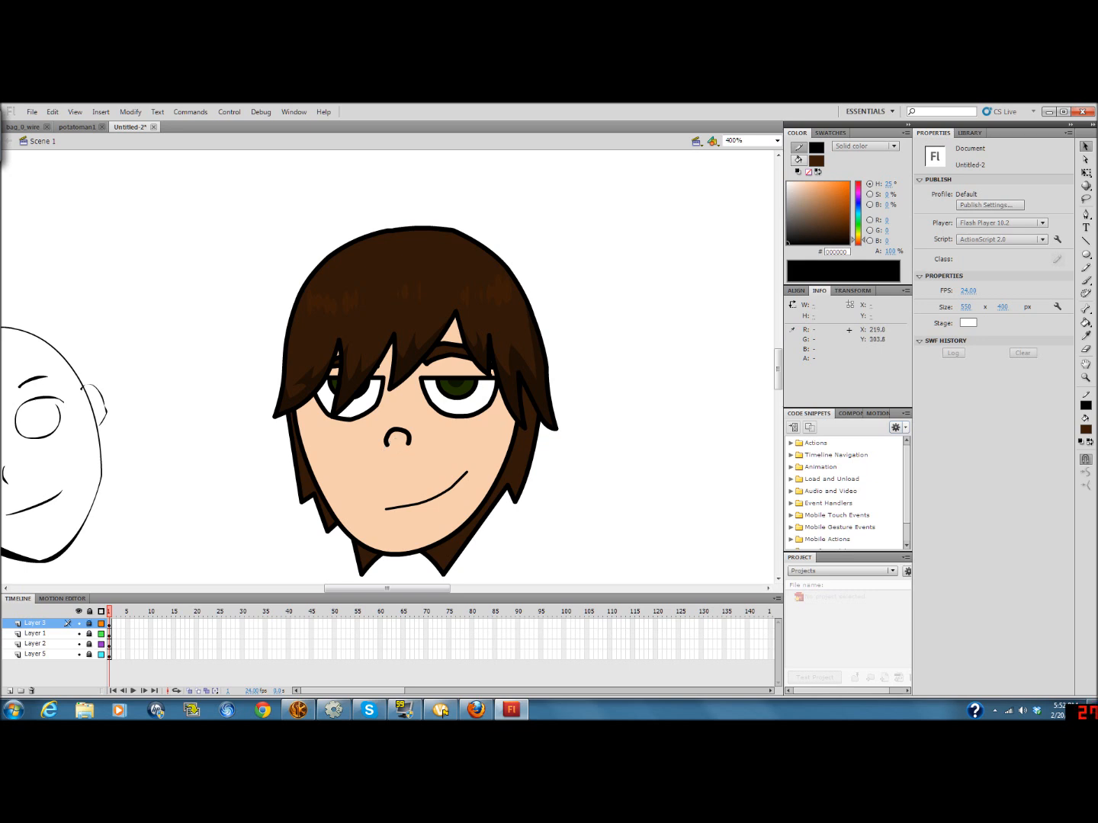
Hide Layer 3, make Layer 1 the active layer, and set up the Oval tool with a black stroke and no fill
click(77, 623)
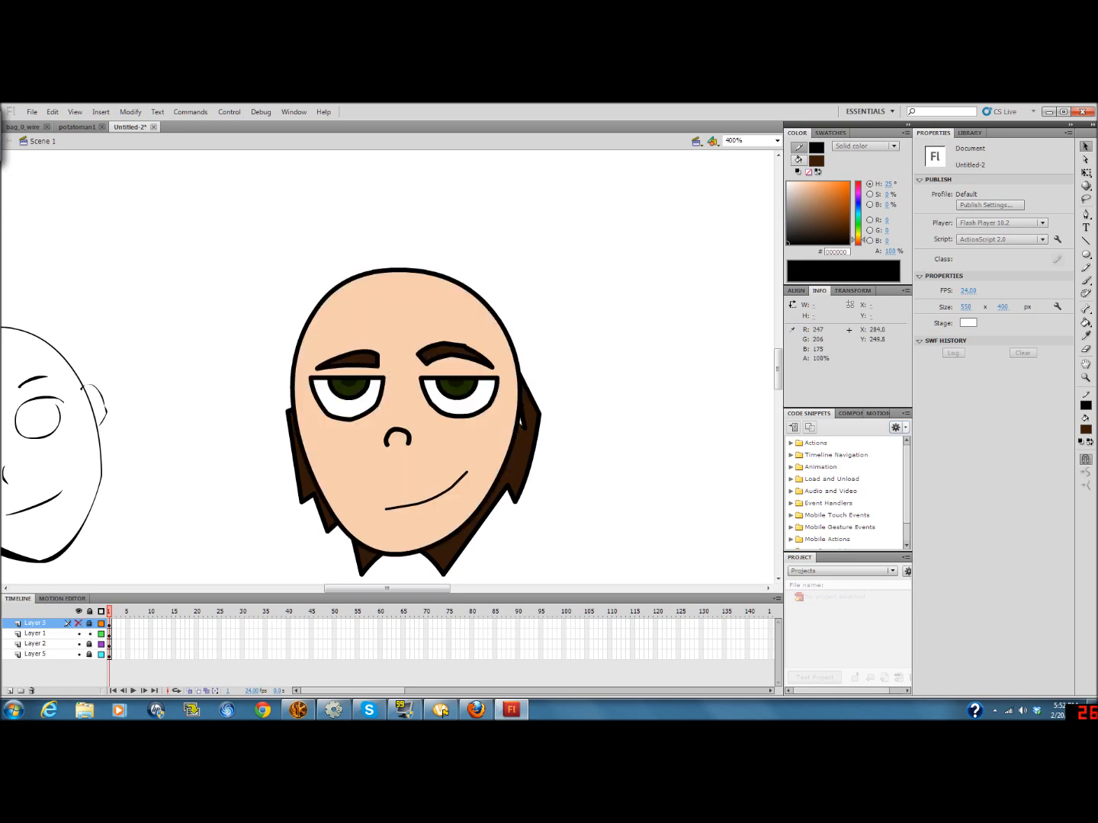
key(n)
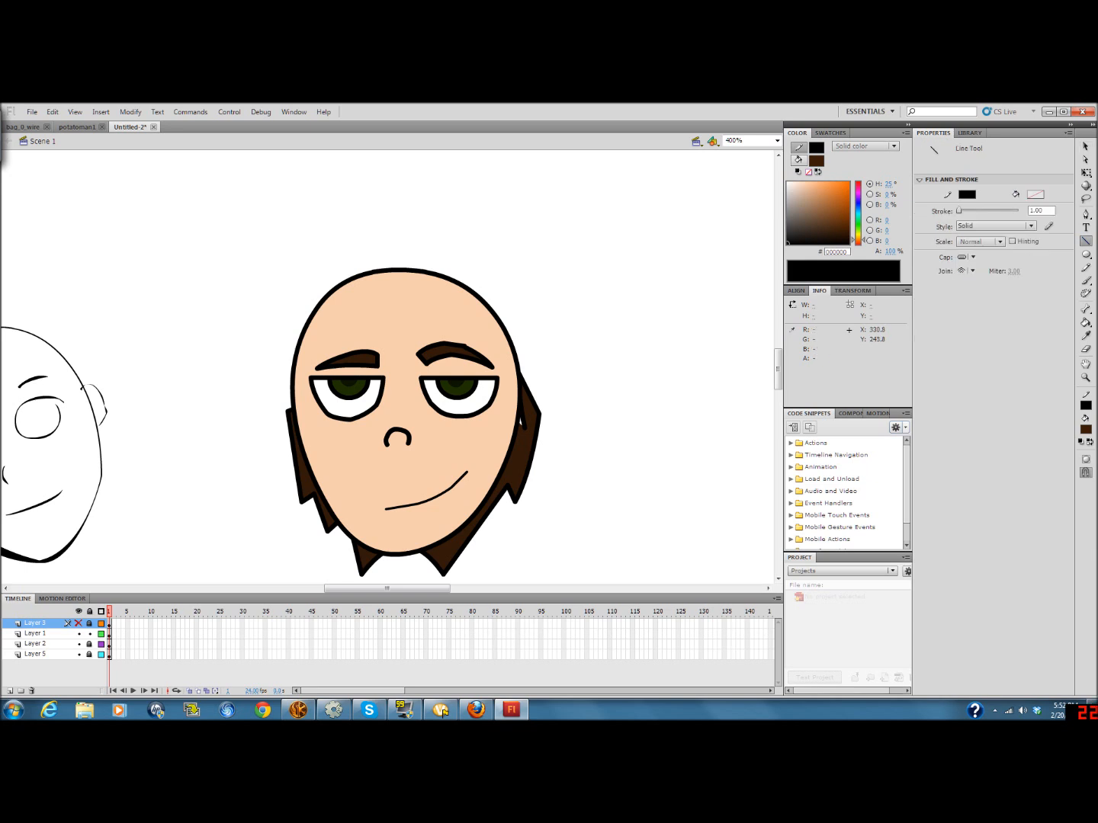
key(o)
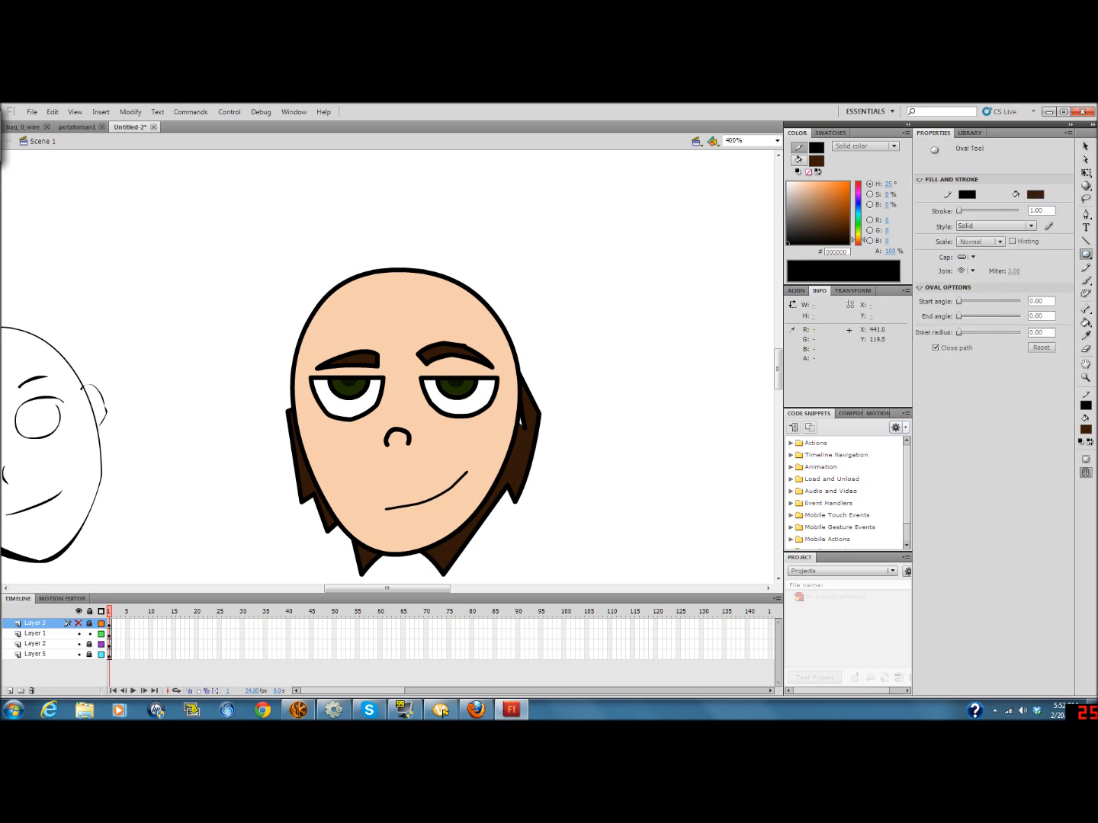
click(798, 159)
click(808, 172)
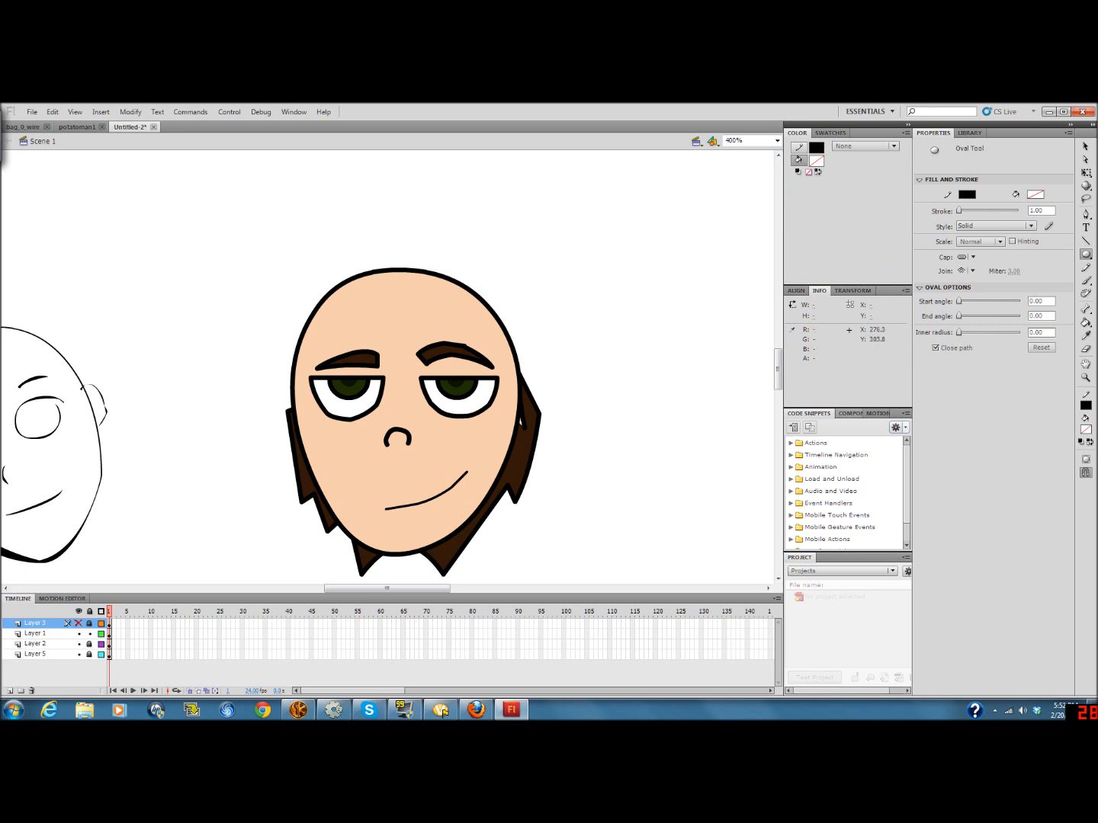
click(109, 634)
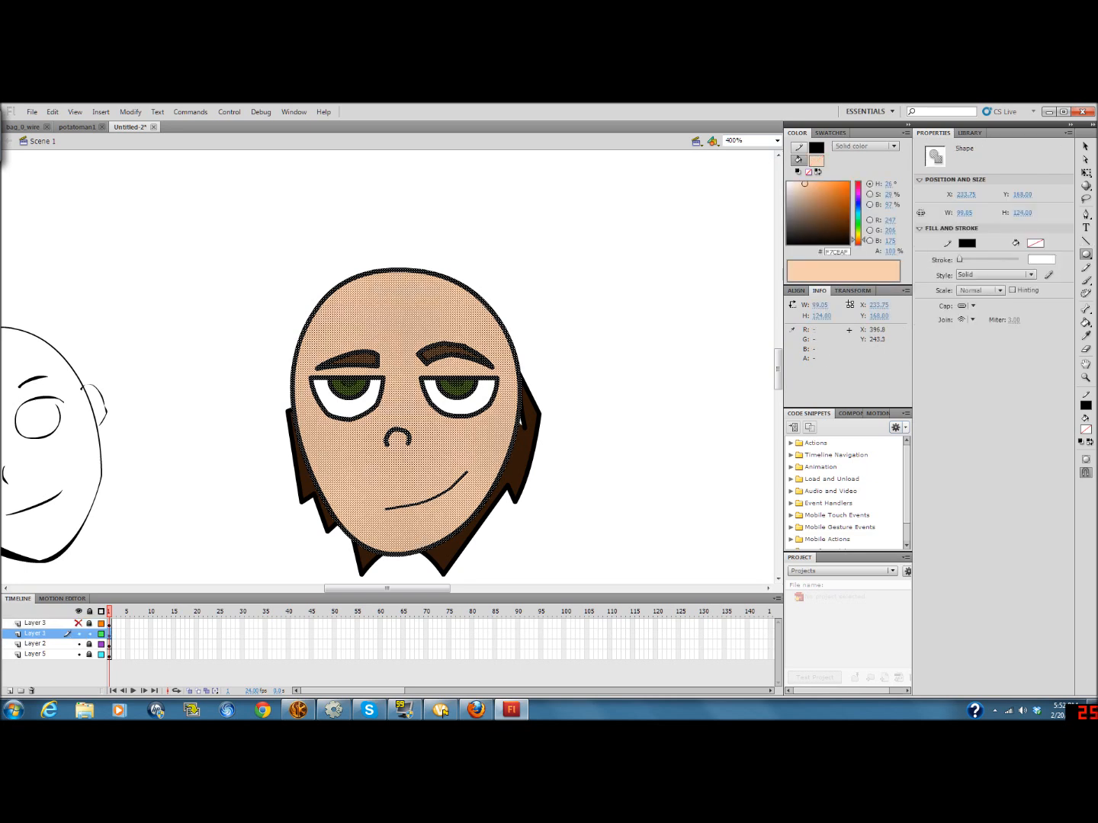
Draw an unfilled oval, place it over the right-hand eye and resize it to about 32 by 42 px
drag(695, 477, 612, 380)
key(v)
click(615, 448)
drag(616, 448, 422, 395)
drag(460, 377, 457, 380)
key(q)
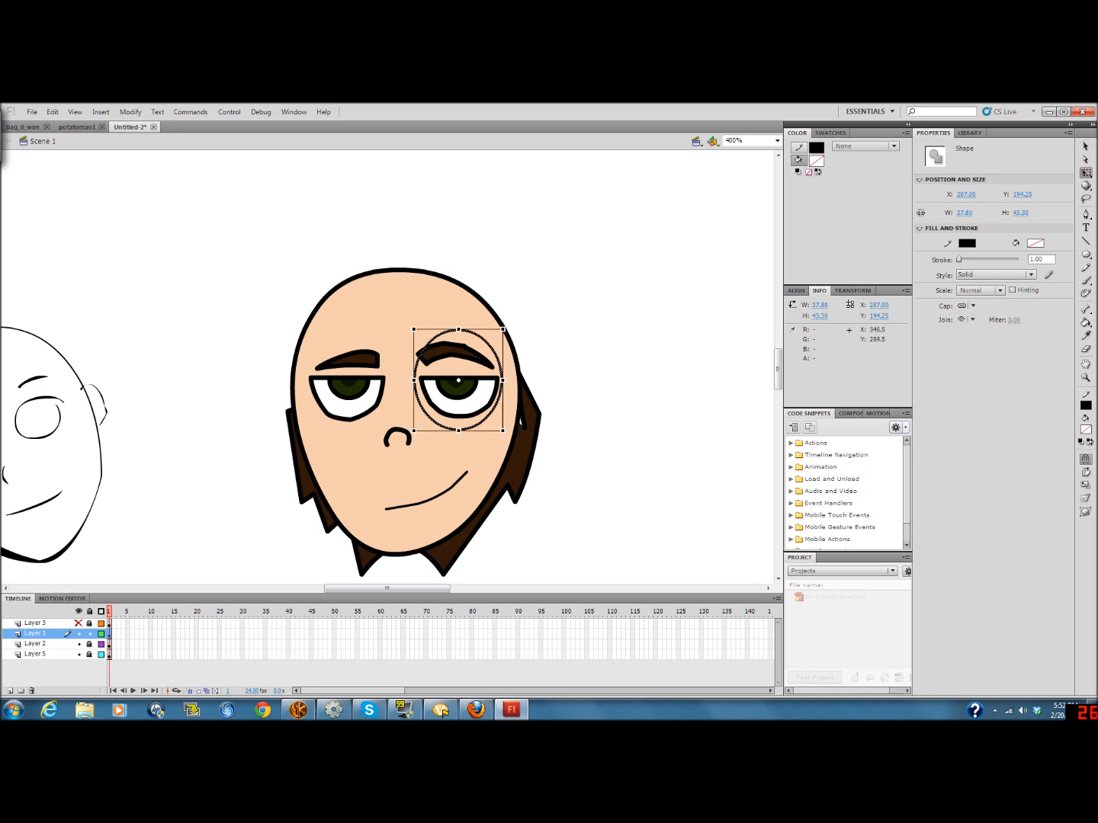
drag(498, 380, 497, 380)
drag(414, 381, 422, 380)
drag(459, 431, 459, 429)
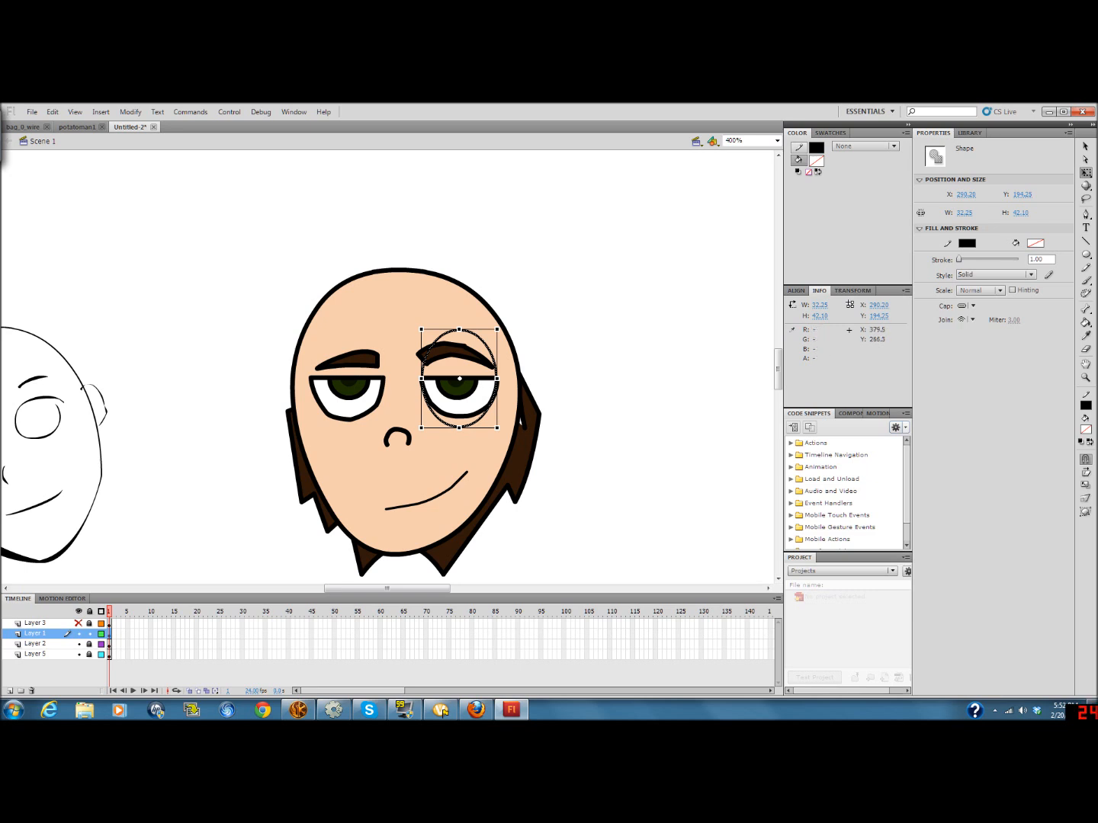
Delete the oval's segments above the right-hand eye and across the eyebrow, keeping only the curve beneath the eye
click(634, 503)
click(461, 332)
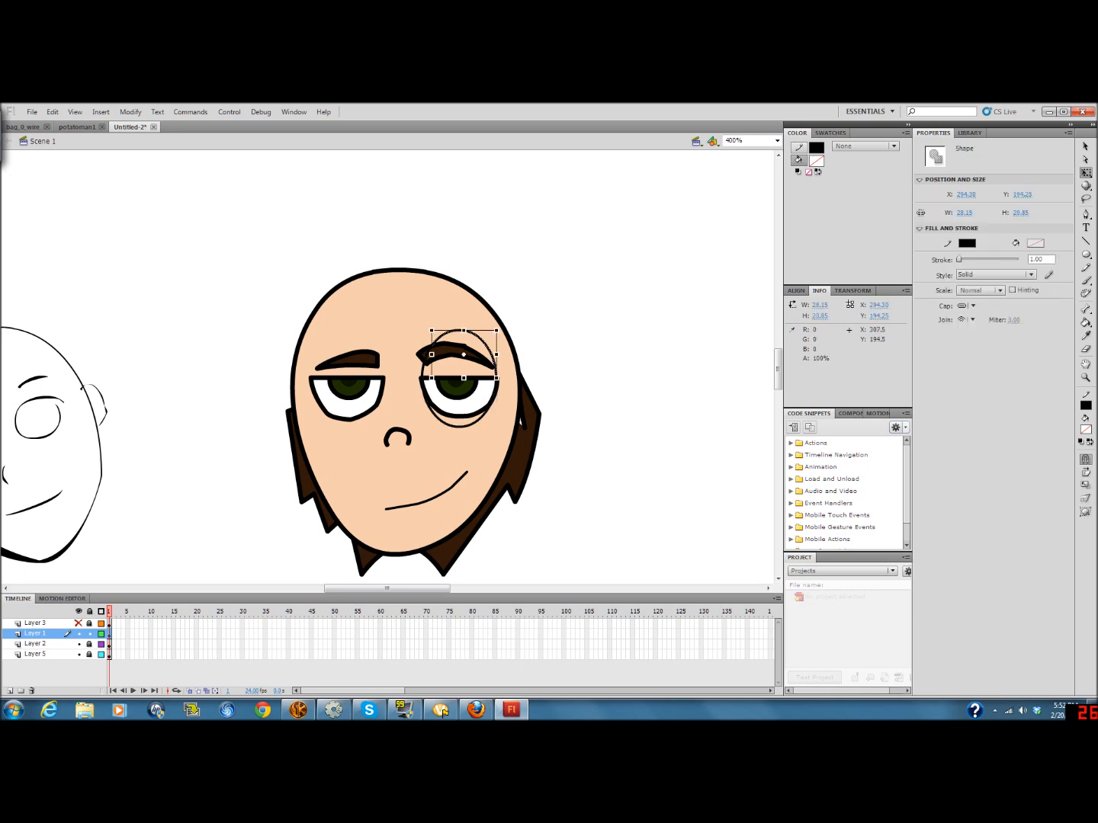
key(Delete)
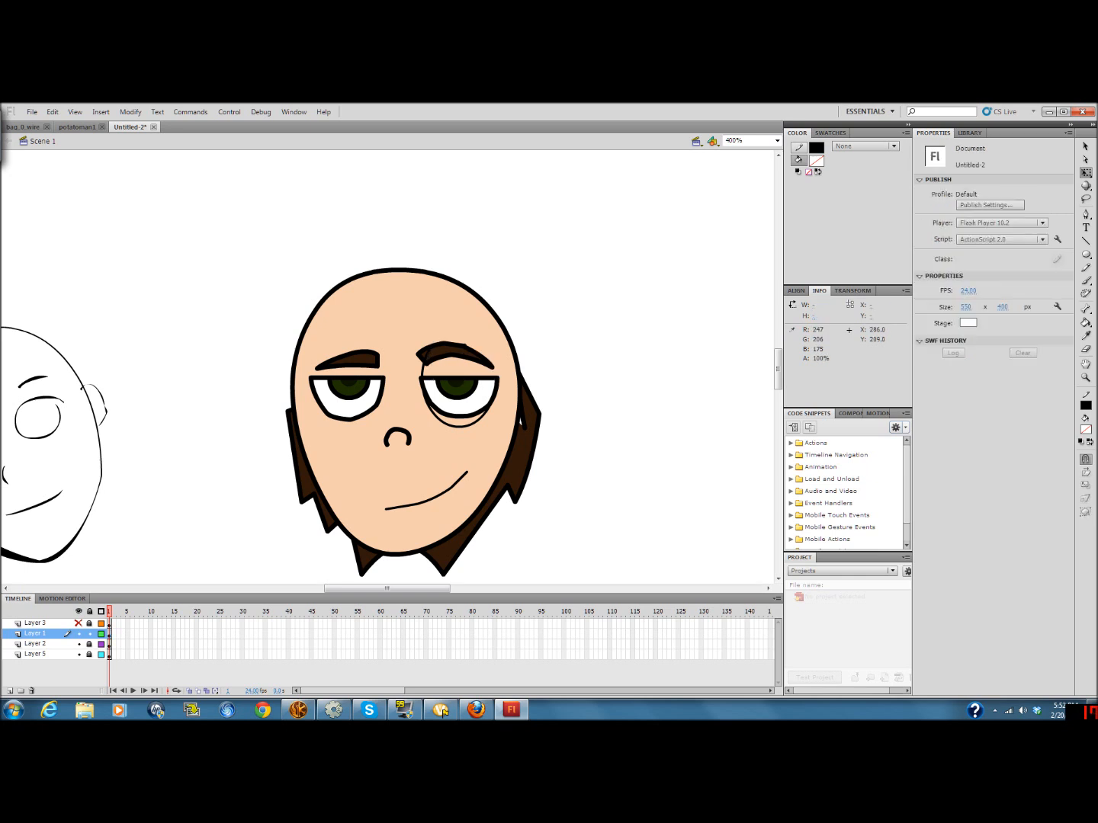
click(423, 370)
key(Delete)
click(425, 355)
key(Delete)
key(ctrl+z)
key(ctrl+z)
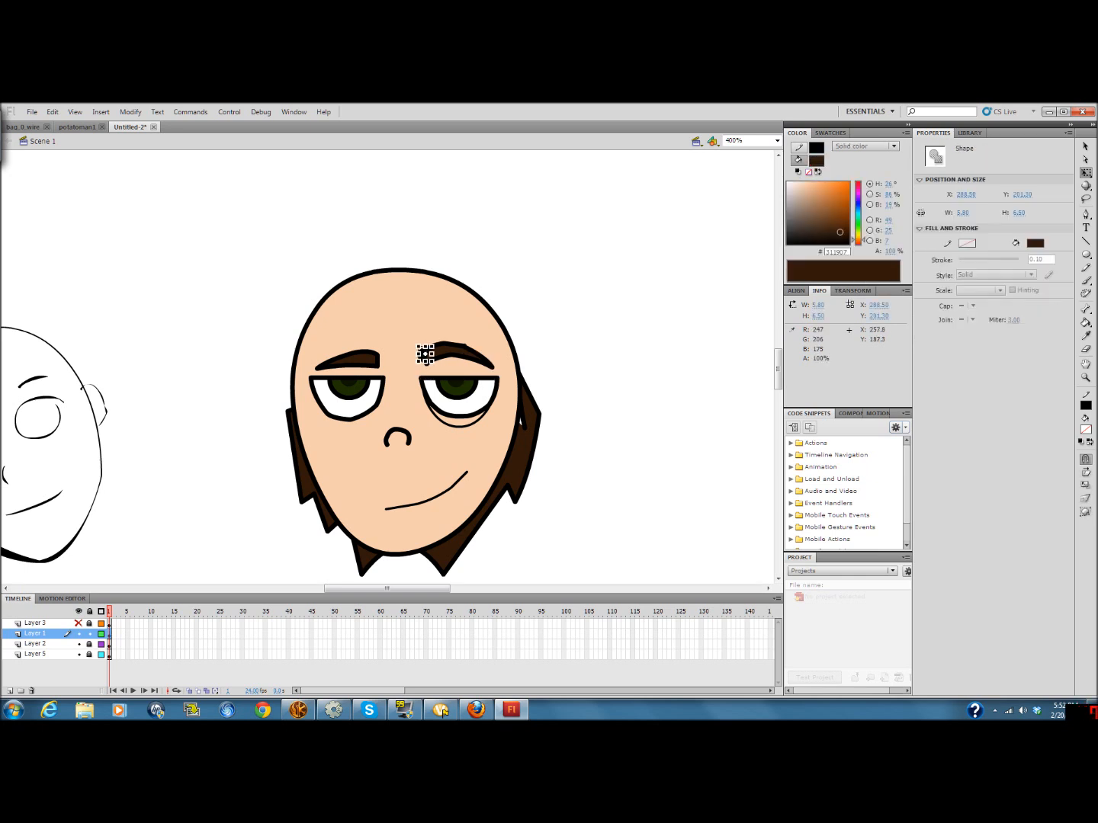
click(426, 355)
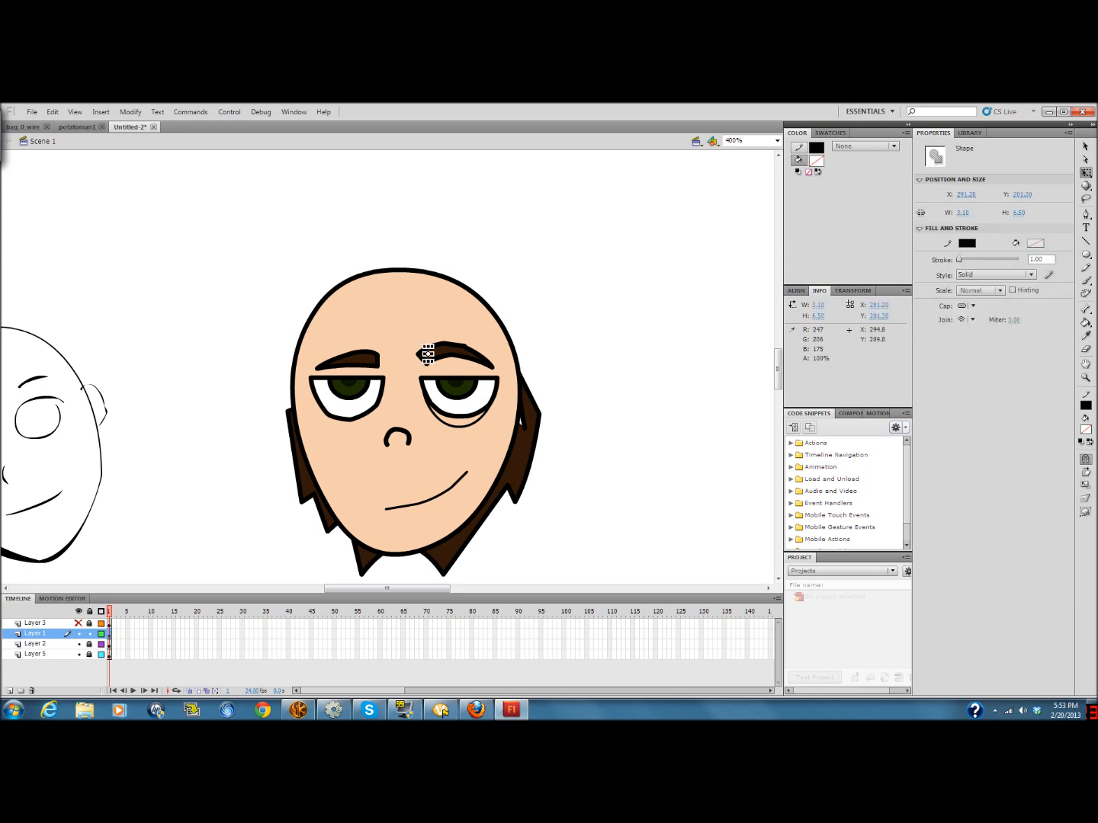
click(436, 370)
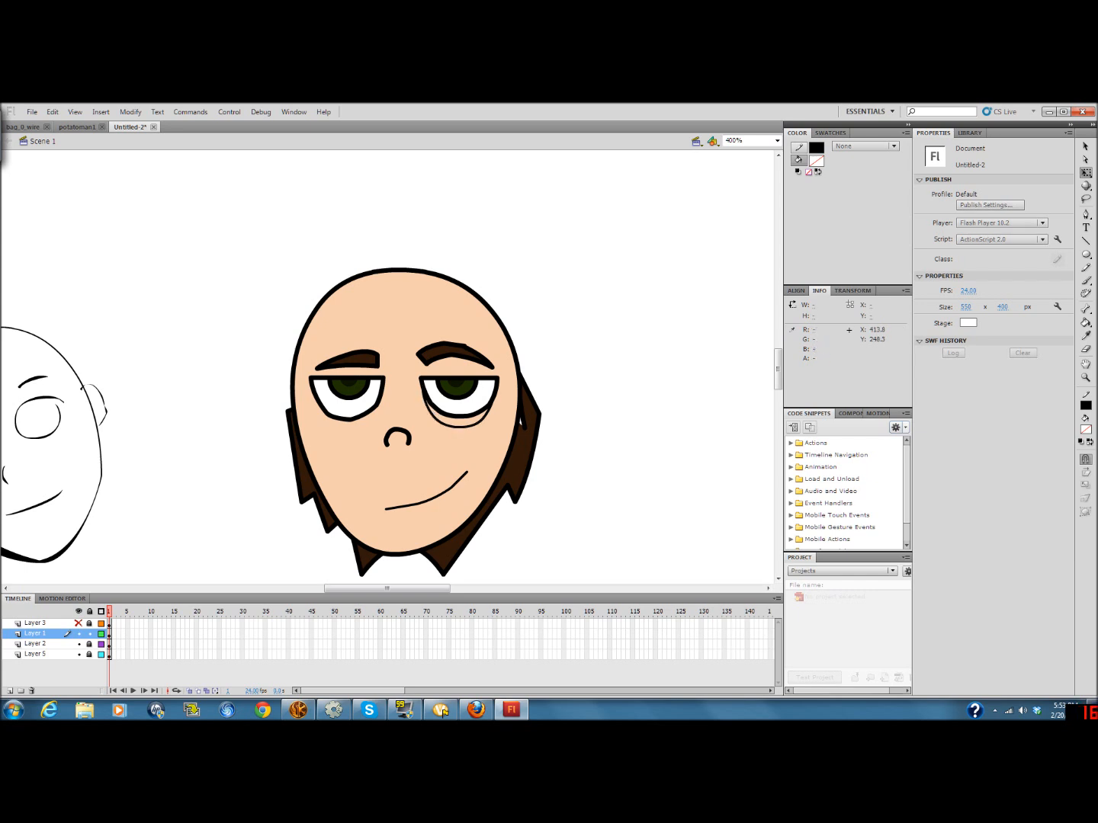
Draw a second unfilled oval, place it over the left-hand eye and resize it to about 31 by 47 px
key(o)
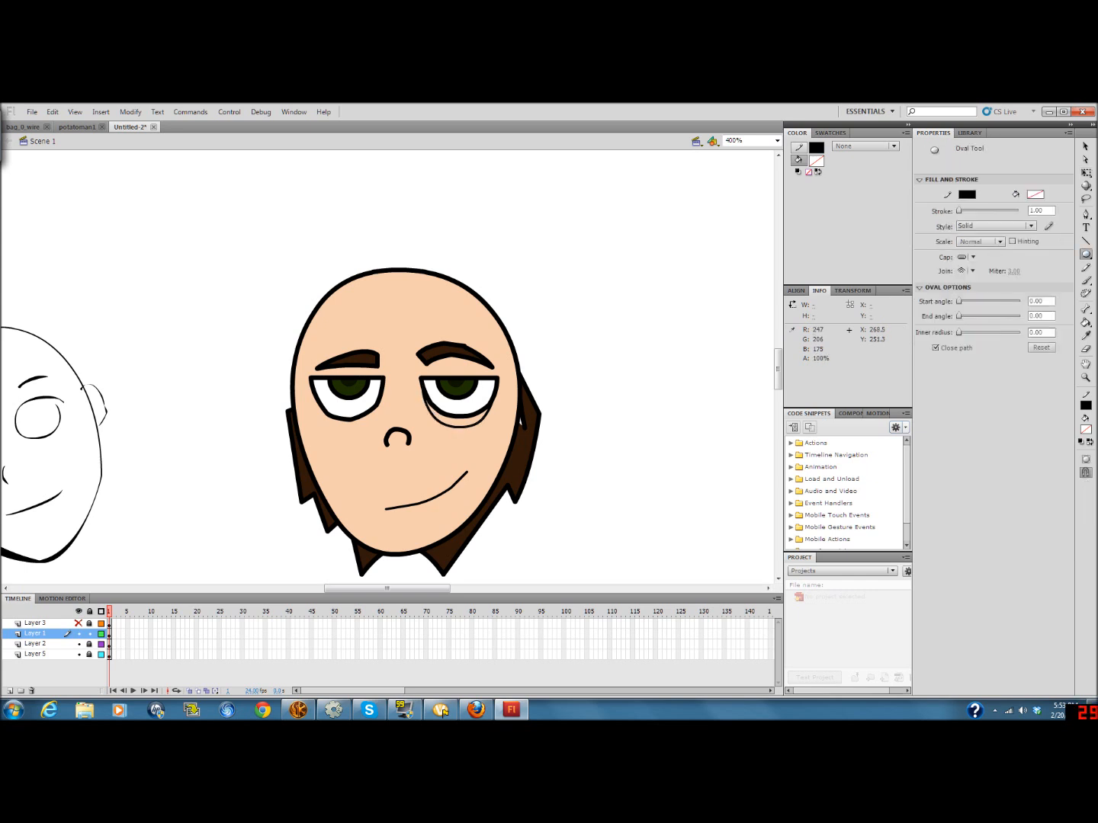
drag(242, 440, 145, 323)
click(1086, 173)
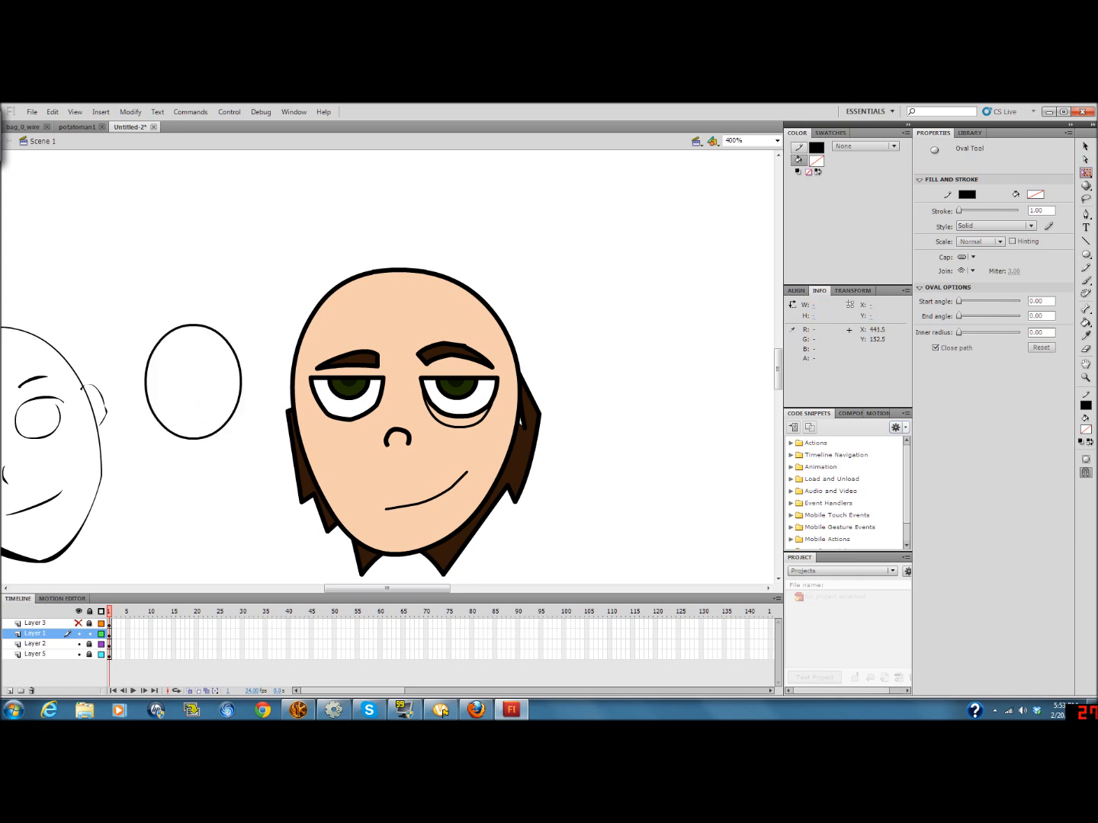
click(232, 415)
drag(229, 415, 387, 413)
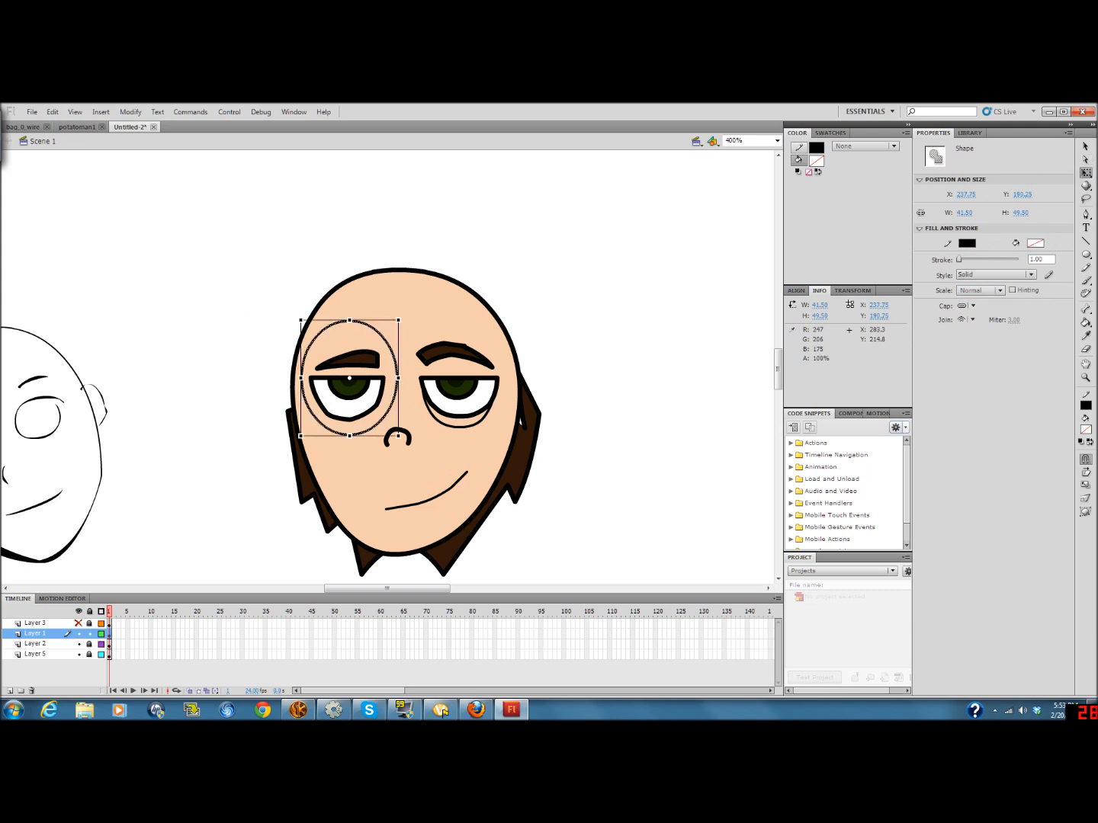
drag(398, 378, 383, 378)
drag(301, 377, 311, 377)
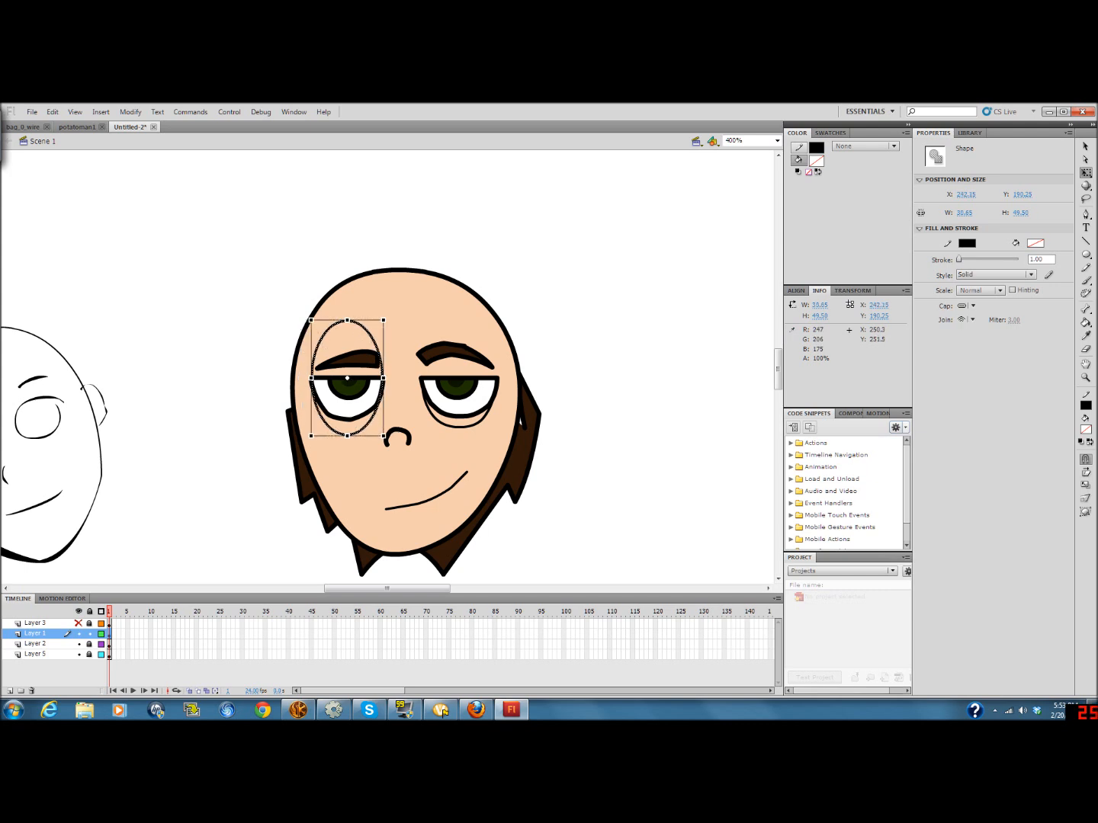
drag(347, 436, 347, 429)
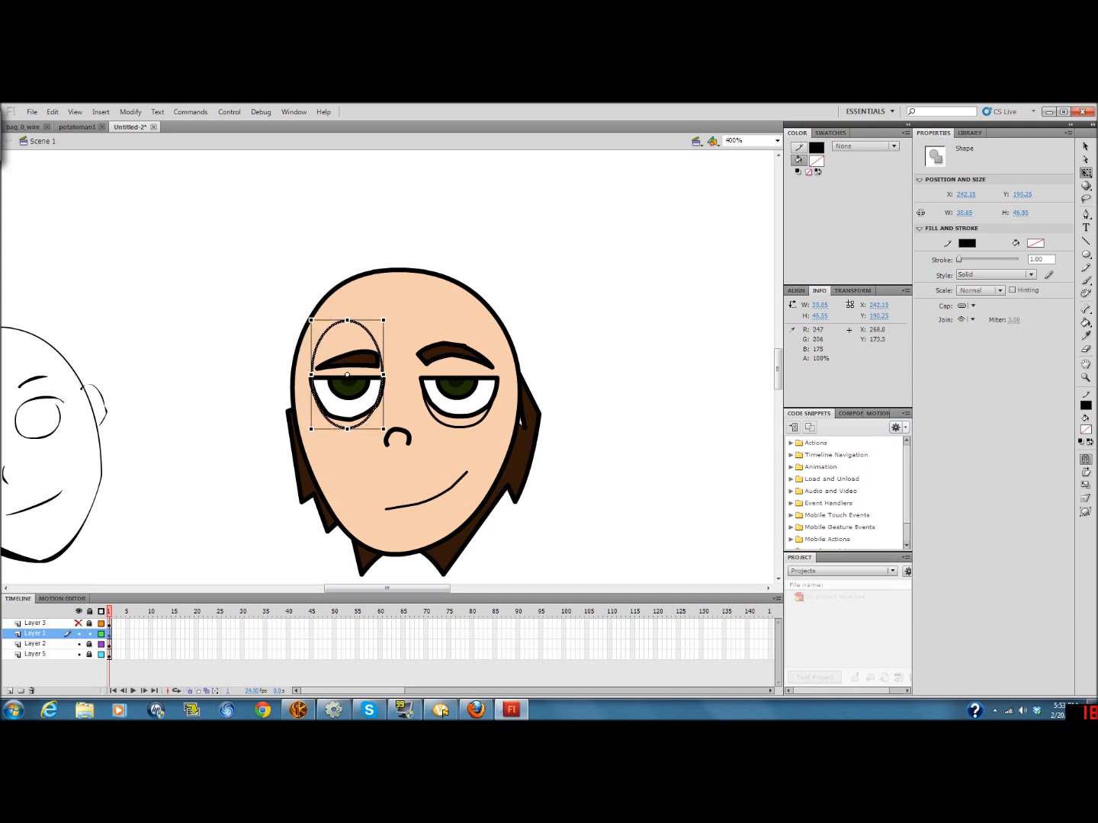
Delete the part of the oval above the left-hand eye, keeping only the curve beneath the eye
click(597, 285)
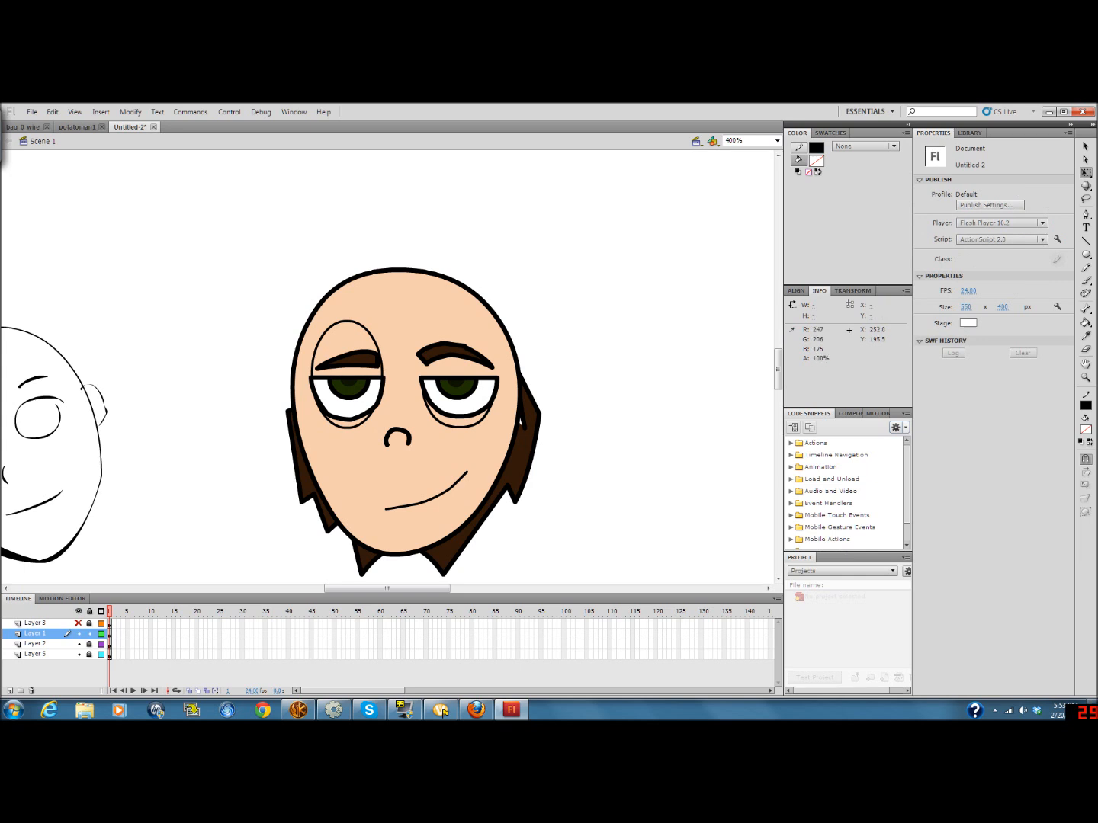
click(335, 334)
key(Delete)
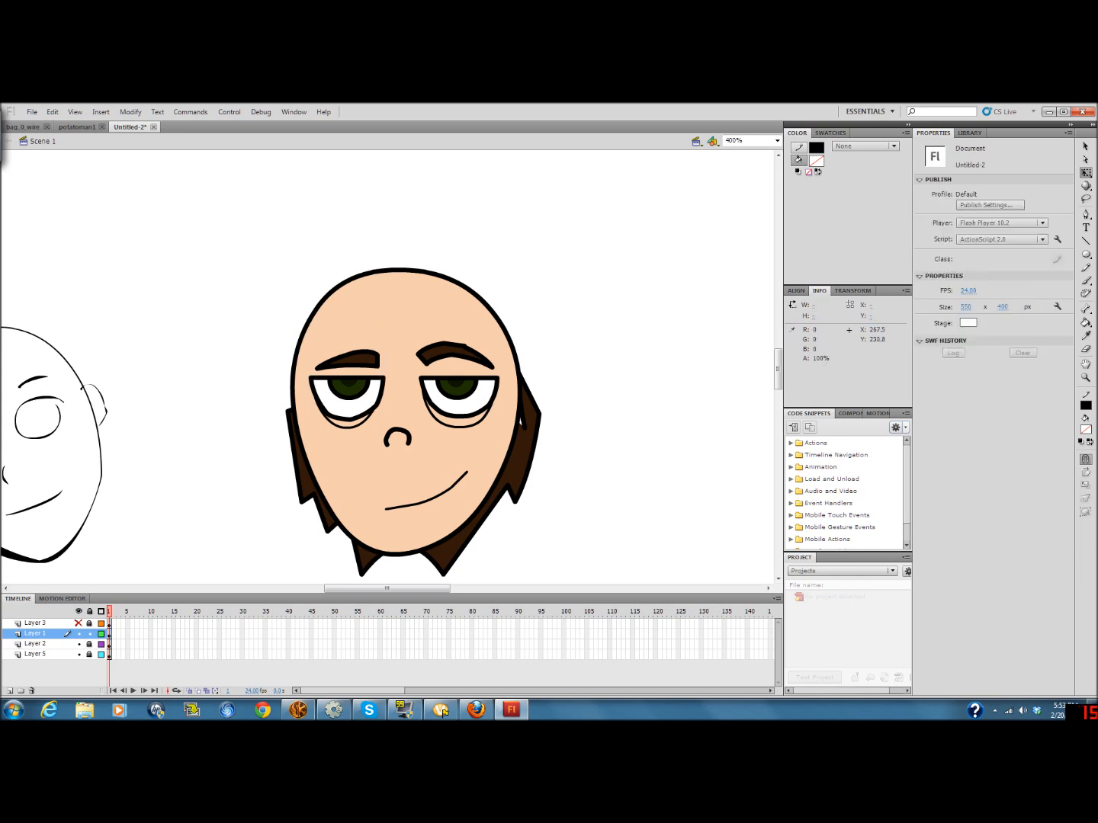
mouse_move(366, 422)
mouse_down()
mouse_move(335, 424)
mouse_move(347, 429)
mouse_up()
click(354, 428)
click(355, 427)
Draw thin shading guide lines inside both eyebrows and above both upper eyelids with the Line tool
click(1086, 241)
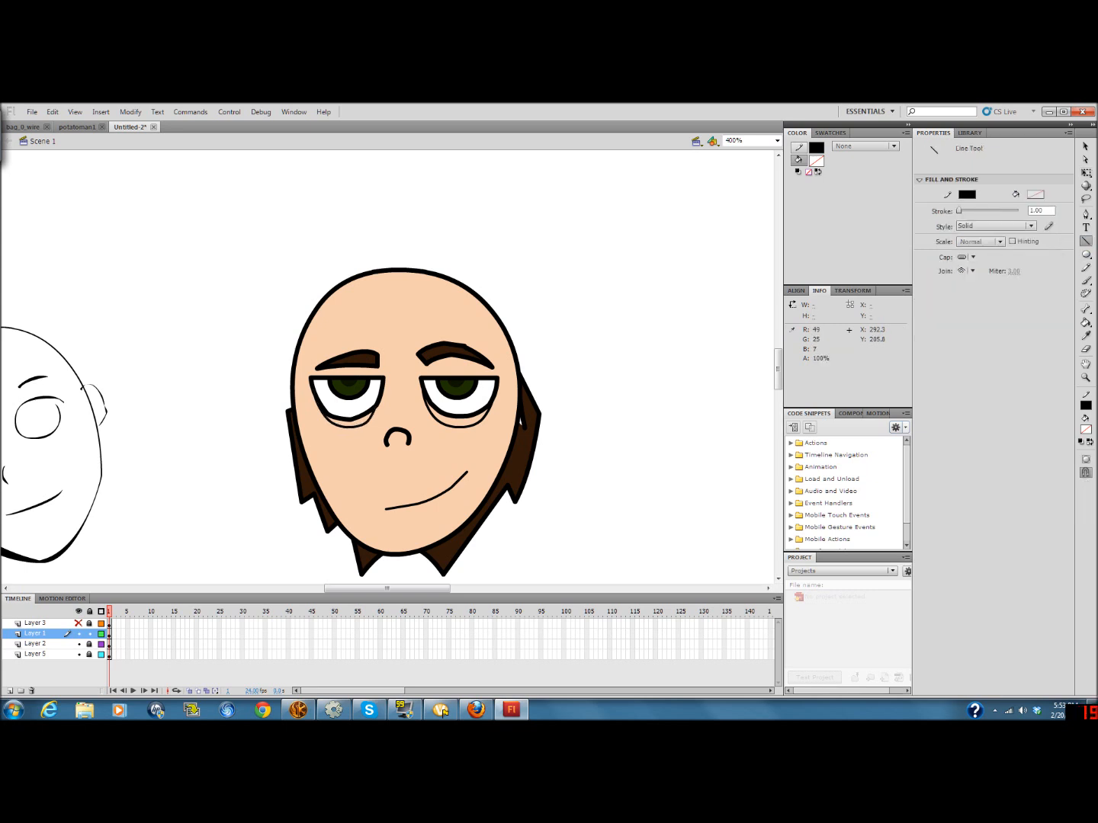
drag(423, 357, 445, 350)
drag(445, 350, 464, 350)
drag(464, 349, 485, 359)
drag(375, 359, 360, 358)
drag(360, 358, 348, 357)
drag(428, 376, 497, 375)
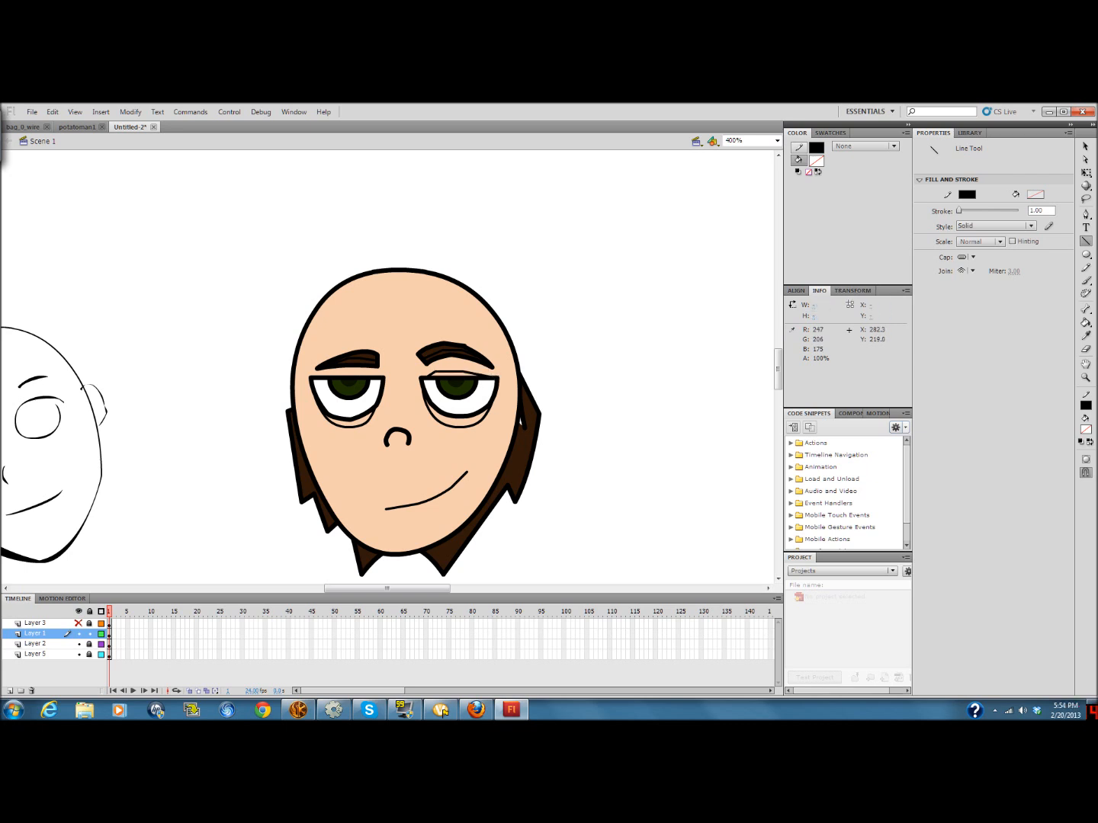
mouse_move(369, 371)
mouse_down()
mouse_move(382, 378)
mouse_move(316, 372)
mouse_up()
Draw thin shading guide lines just inside both sides of the jaw, running down toward the chin
mouse_move(510, 448)
mouse_down()
mouse_move(410, 535)
mouse_move(467, 511)
mouse_up()
drag(467, 510, 428, 547)
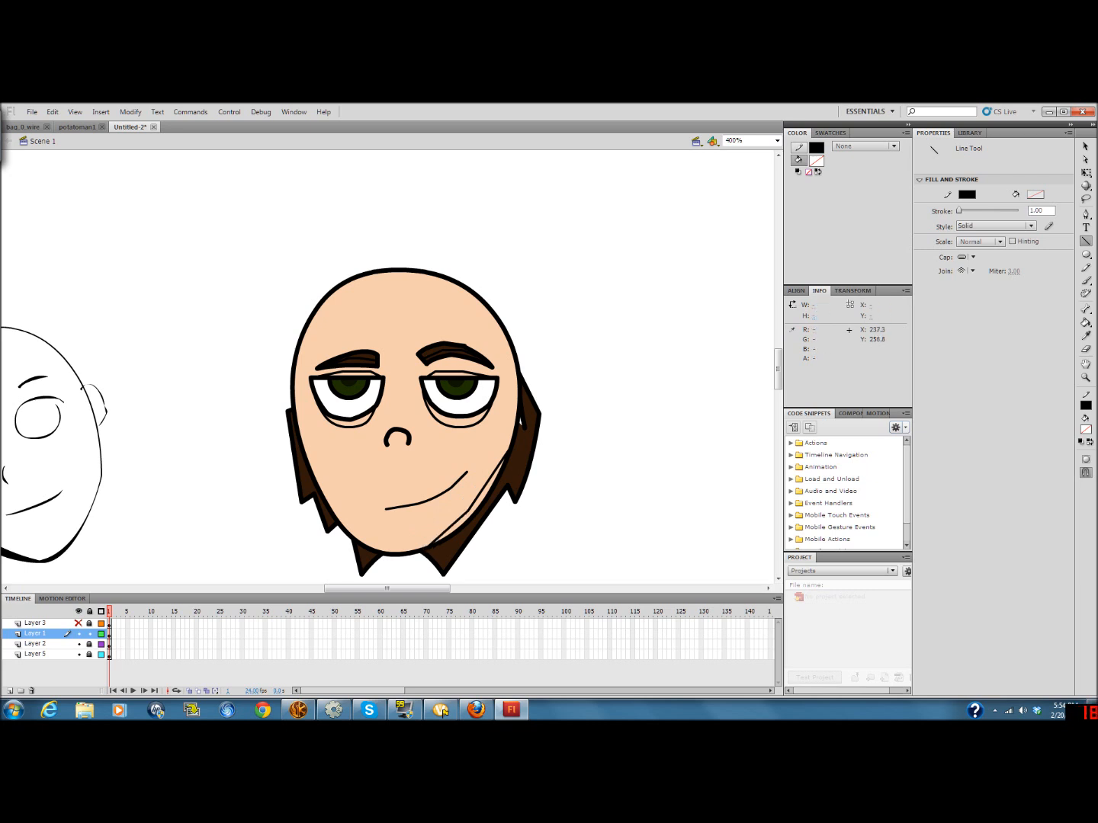
mouse_move(302, 446)
mouse_down()
mouse_move(376, 551)
mouse_move(402, 510)
mouse_move(449, 500)
mouse_up()
Draw a small angular shadow outline under the mouth and thin lines closing the bottom of the nose
drag(448, 499, 425, 513)
drag(425, 513, 401, 511)
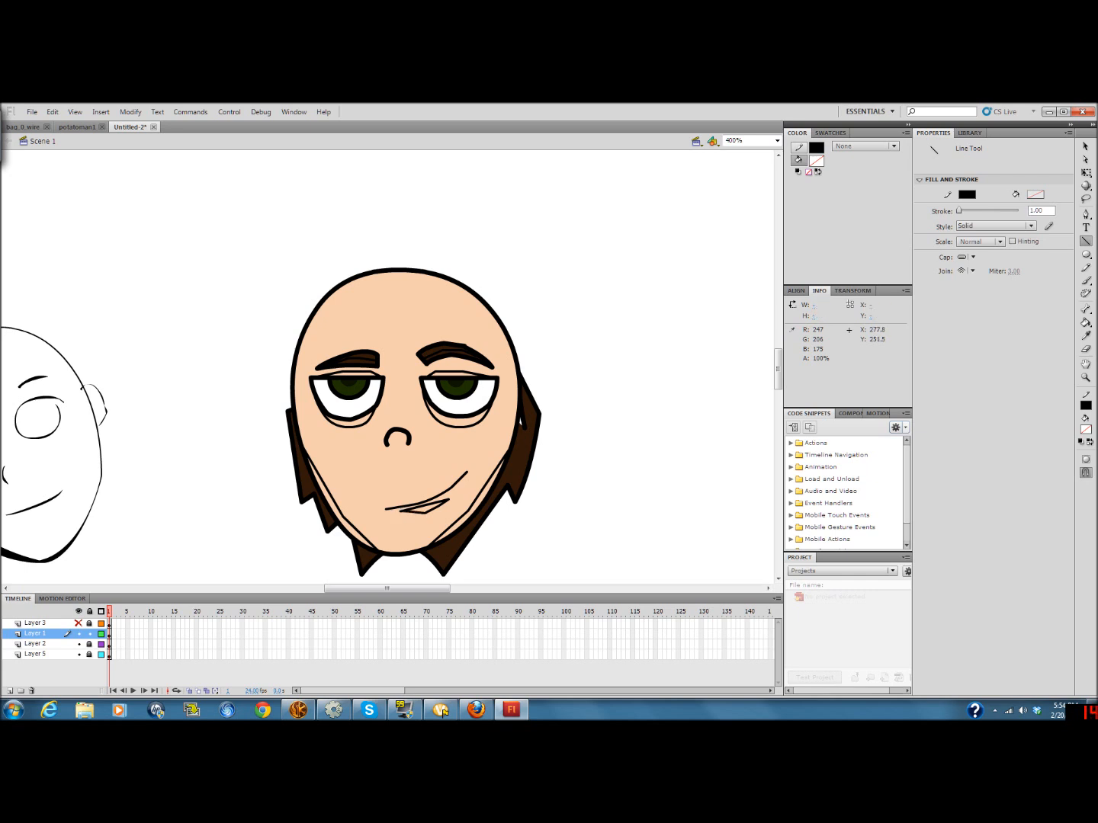
mouse_move(410, 442)
mouse_down()
mouse_move(387, 444)
mouse_move(394, 452)
mouse_up()
drag(393, 452, 404, 452)
drag(404, 452, 409, 443)
click(78, 623)
click(78, 623)
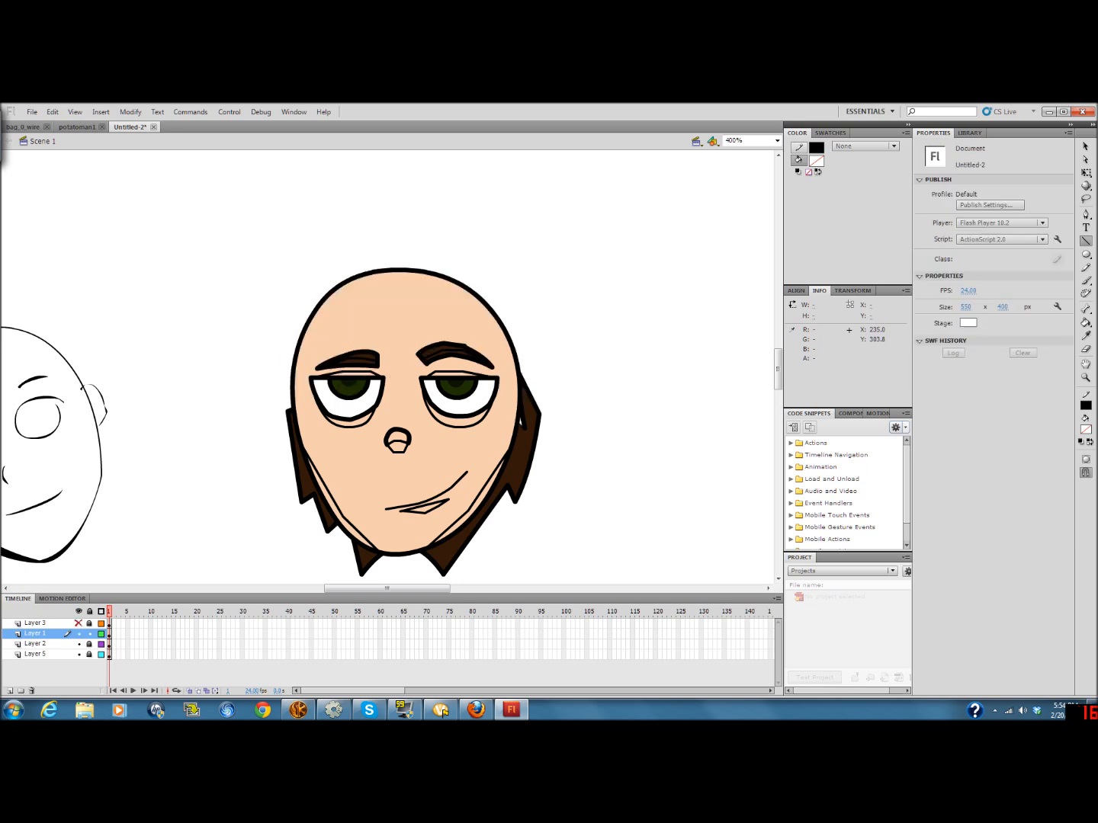
Bend the thin shading lines above both upper eyelids into smooth arcs
key(v)
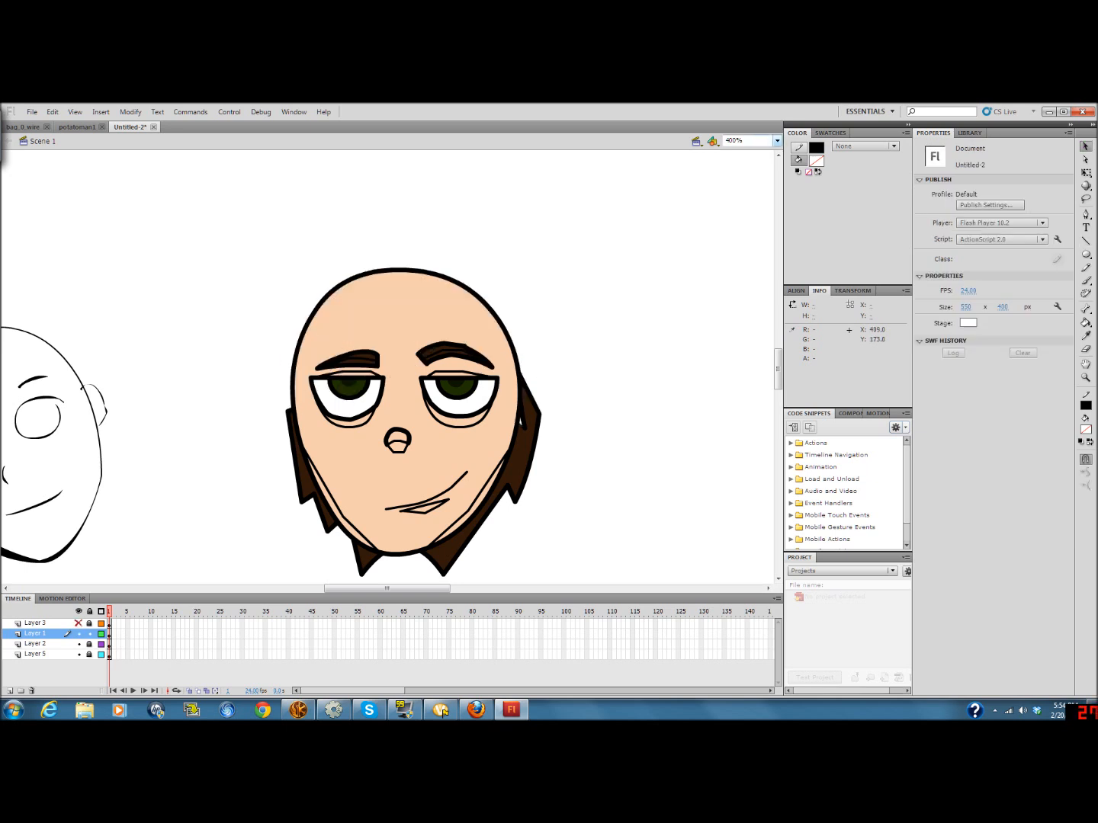
click(776, 140)
click(751, 210)
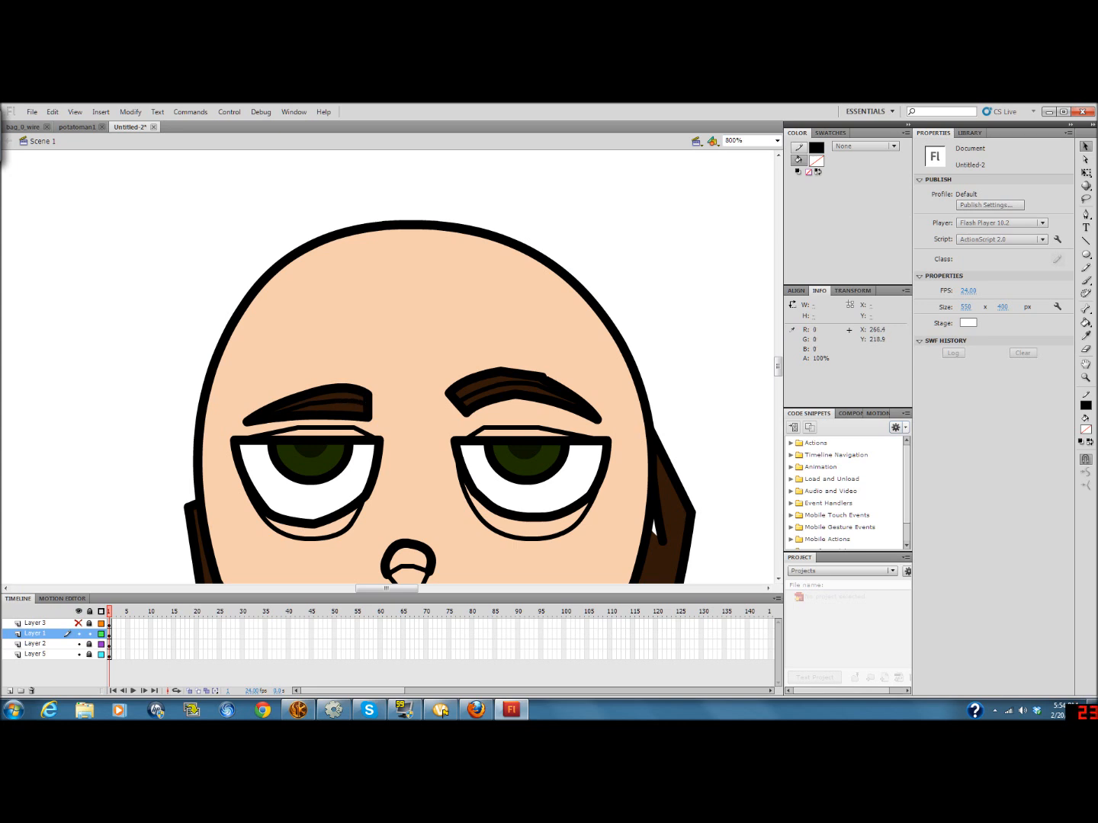
scroll(439, 366, down, 3)
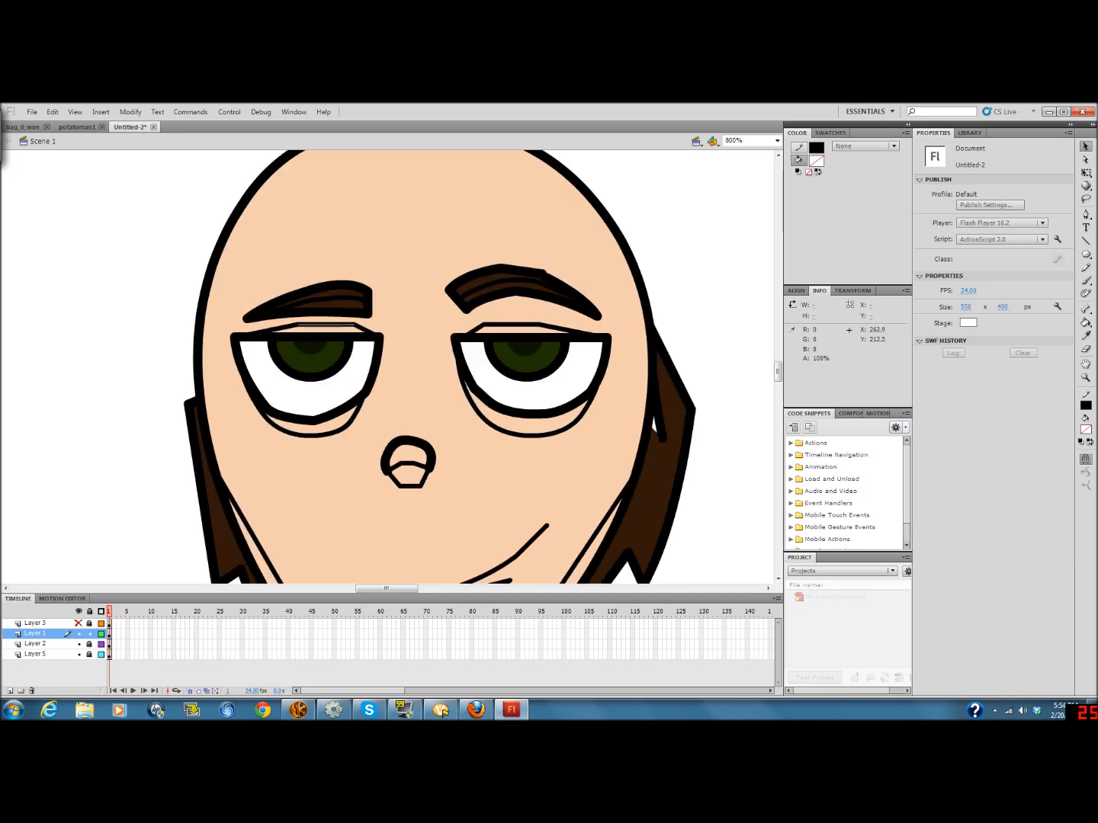
drag(336, 326, 366, 328)
drag(275, 331, 275, 328)
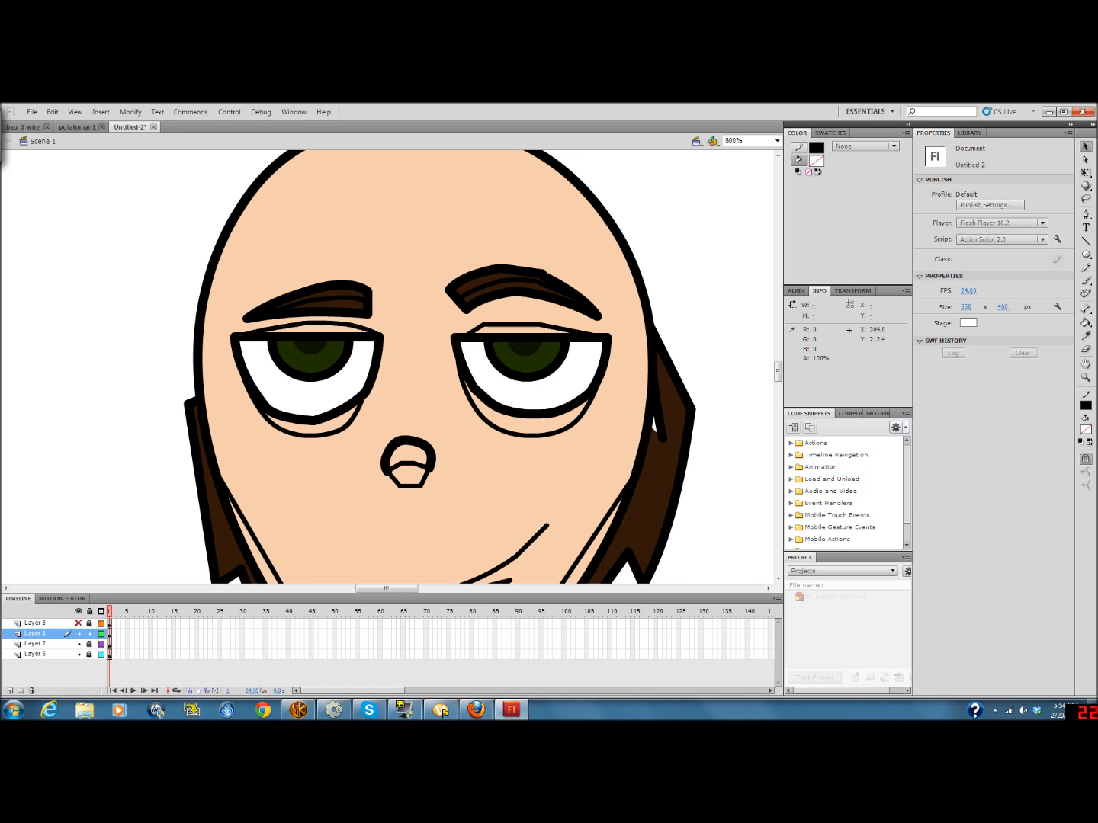
drag(512, 326, 554, 325)
Curve the thin lines closing the bottom of the nose and the shadow outline under the mouth
scroll(426, 397, down, 2)
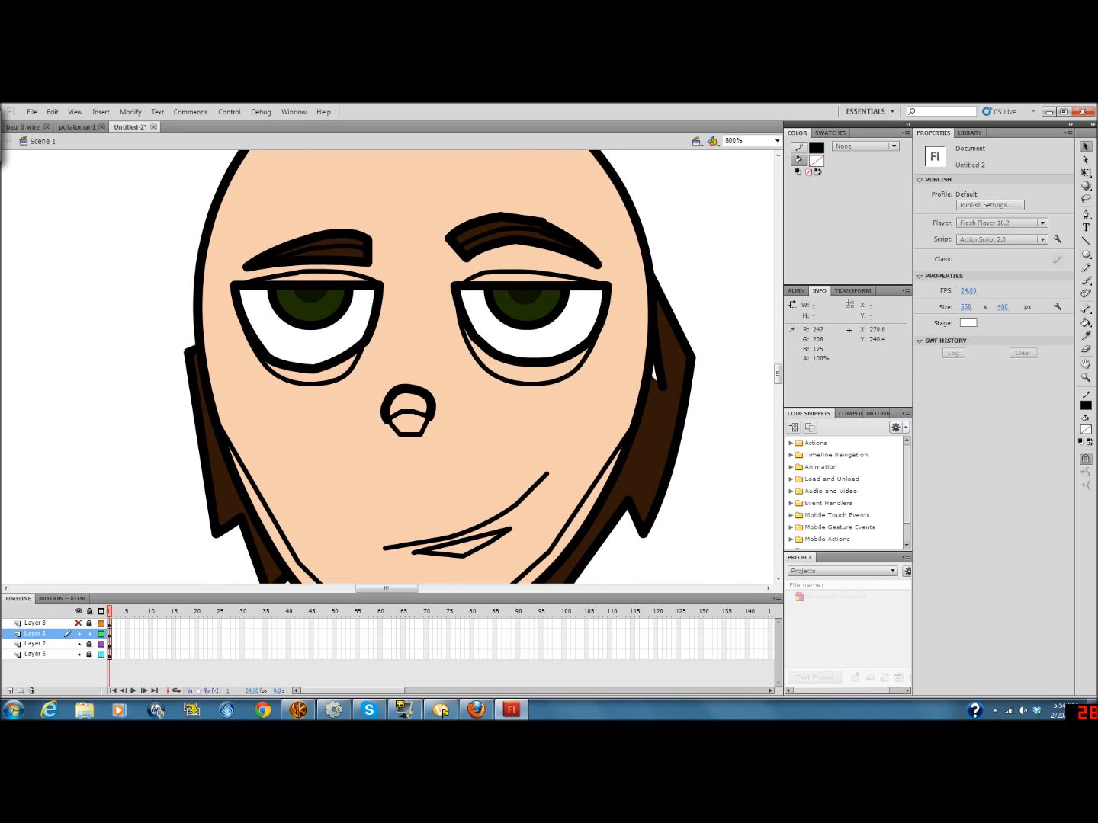
scroll(482, 366, down, 2)
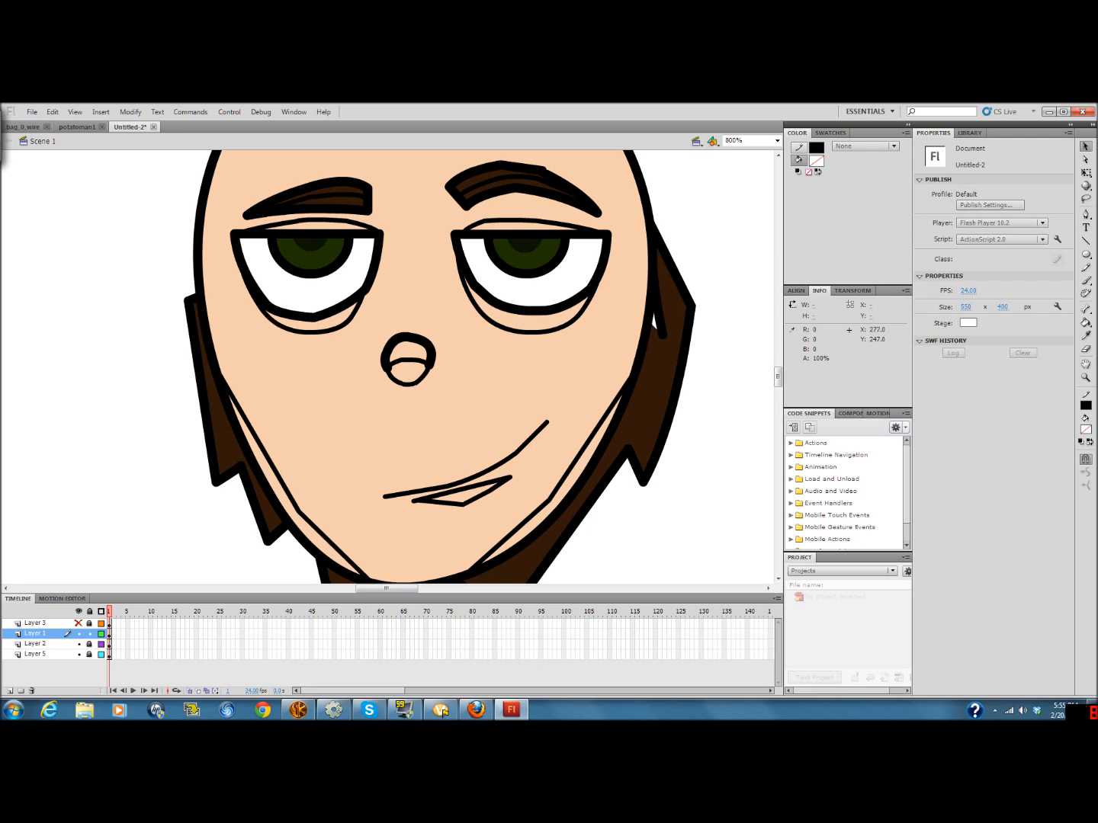
scroll(434, 435, down, 2)
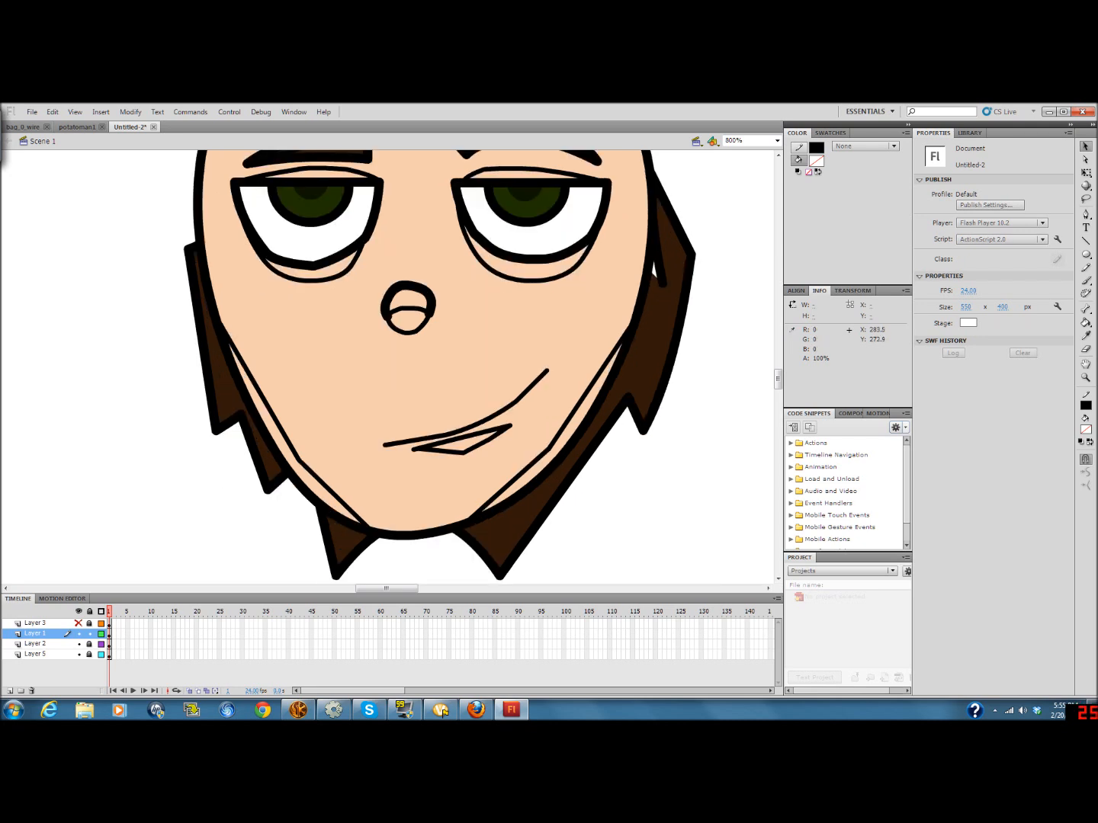
drag(441, 443, 444, 447)
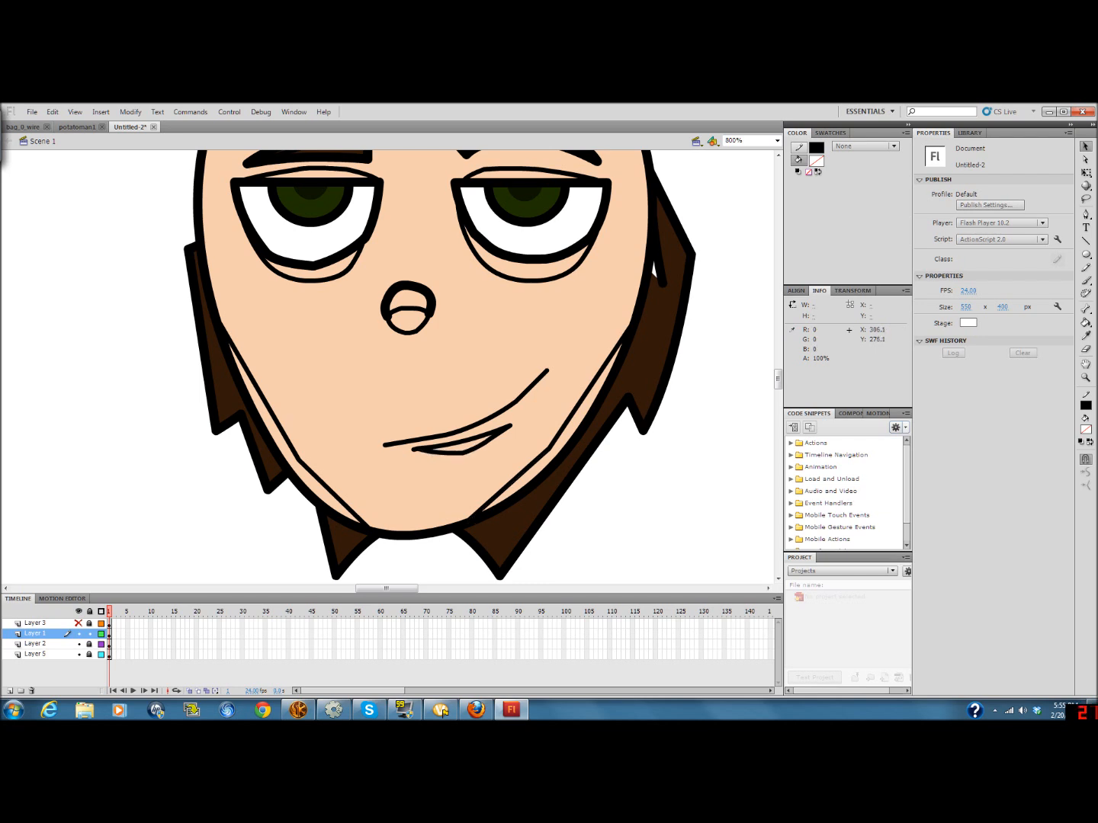
Bend the right-hand jaw guide line and the upper part of the left-hand one to follow the face contour
drag(509, 486, 512, 489)
drag(588, 394, 595, 383)
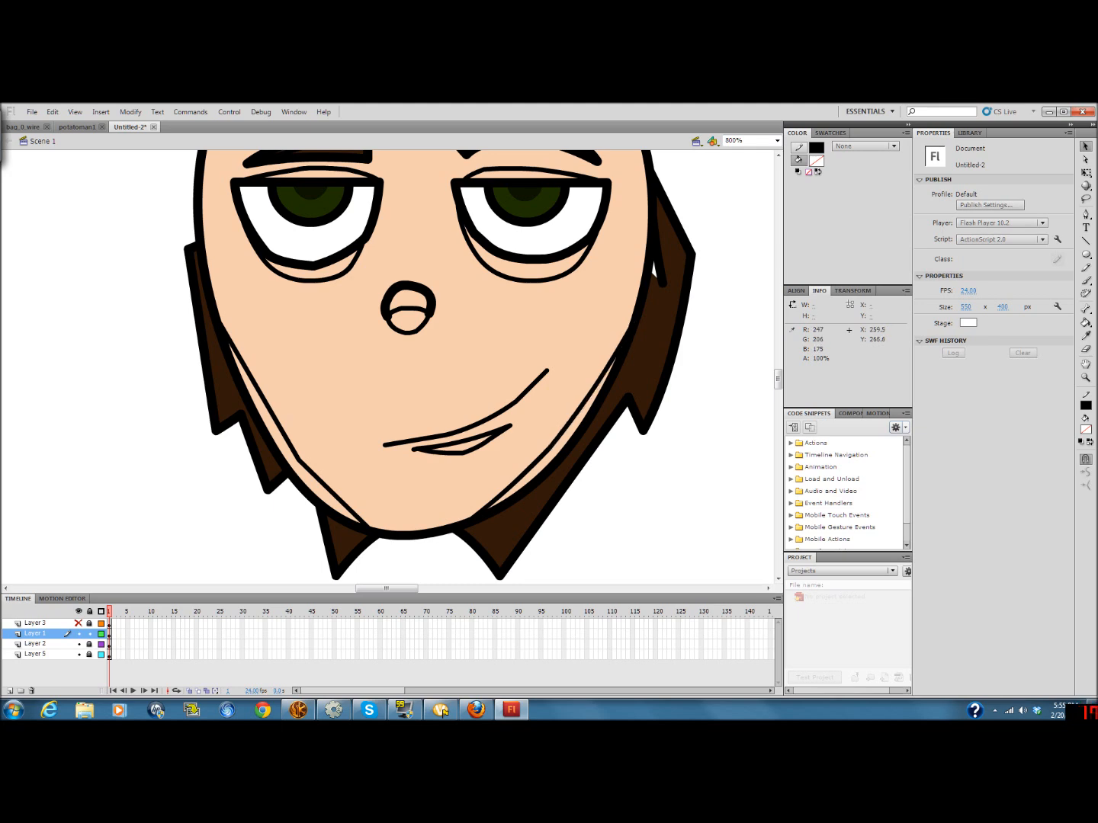
drag(259, 390, 252, 392)
double_click(322, 484)
drag(322, 486, 332, 480)
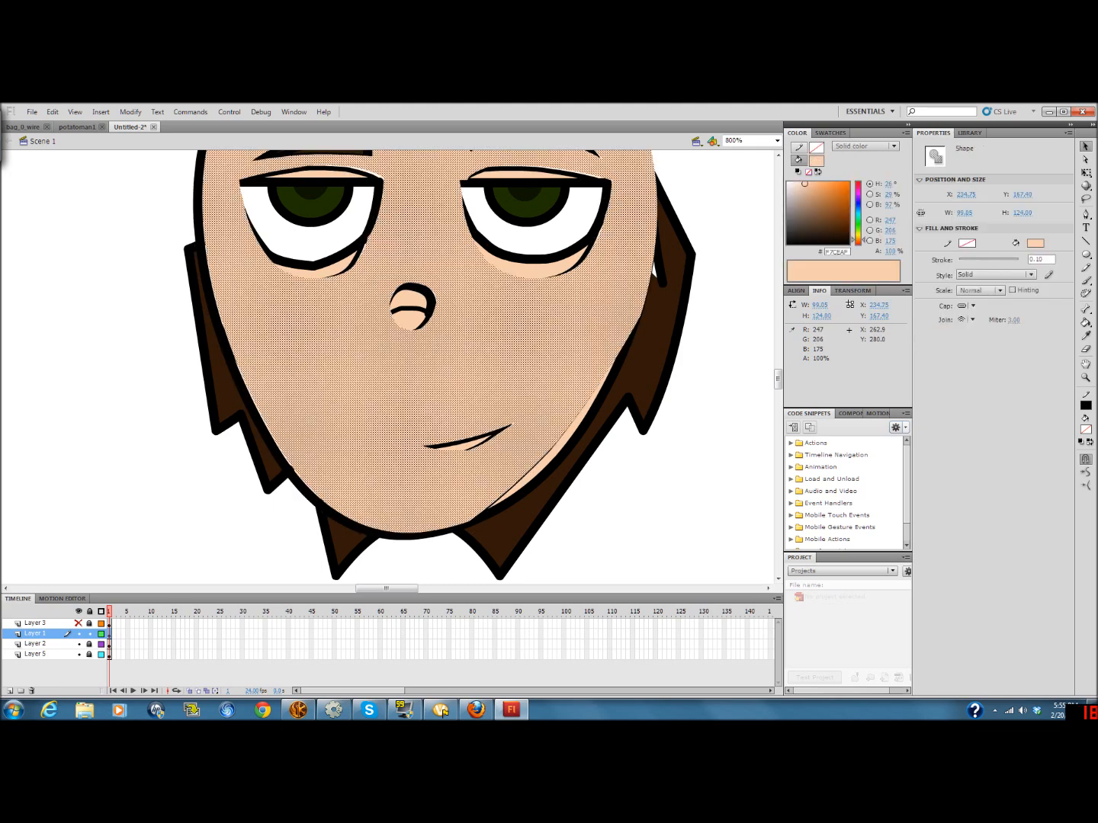
key(ctrl+z)
key(ctrl+z)
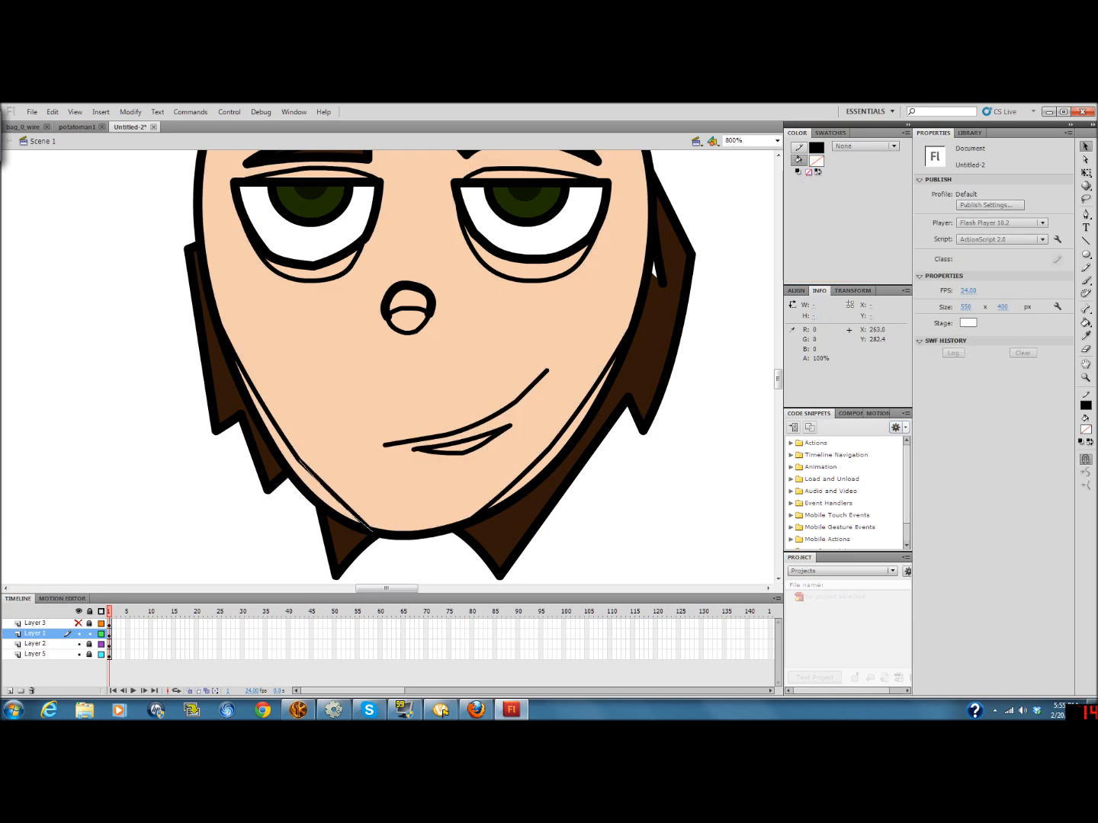
Sample the hair brown, darken it to RGB 30, 14, 3, and fill the shading areas of both eyebrows
scroll(389, 366, up, 2)
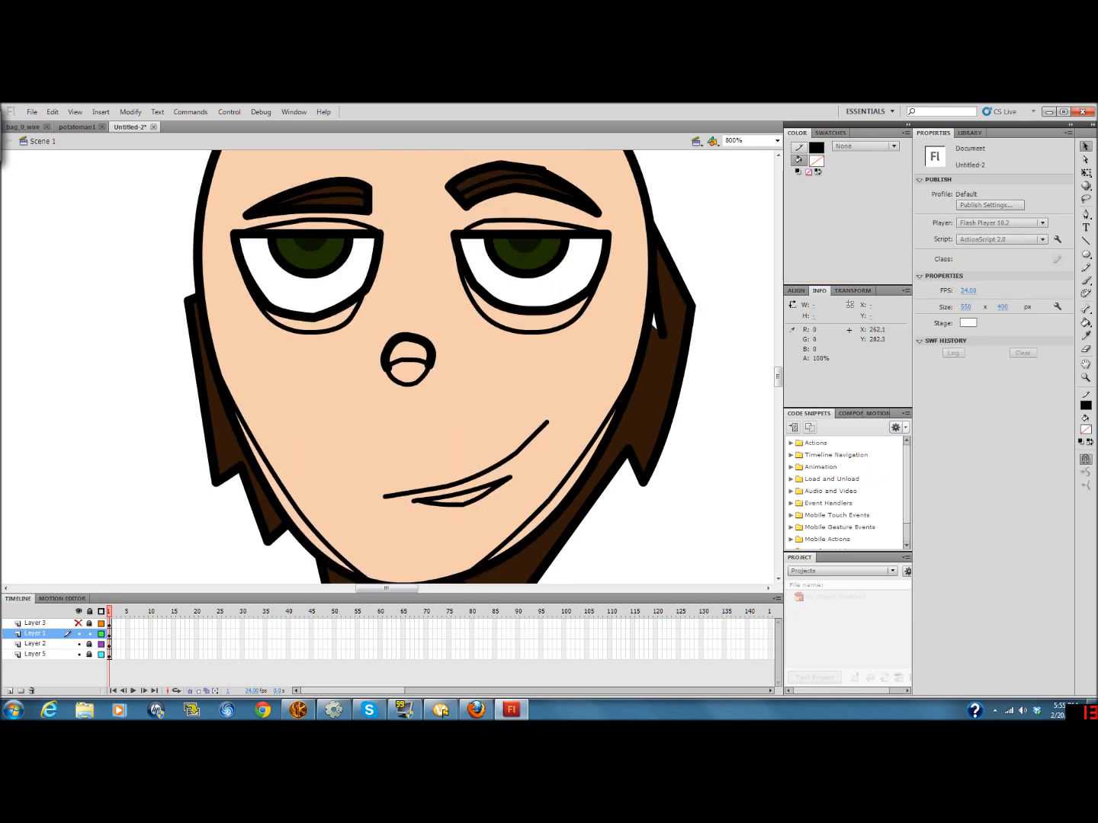
scroll(481, 366, up, 2)
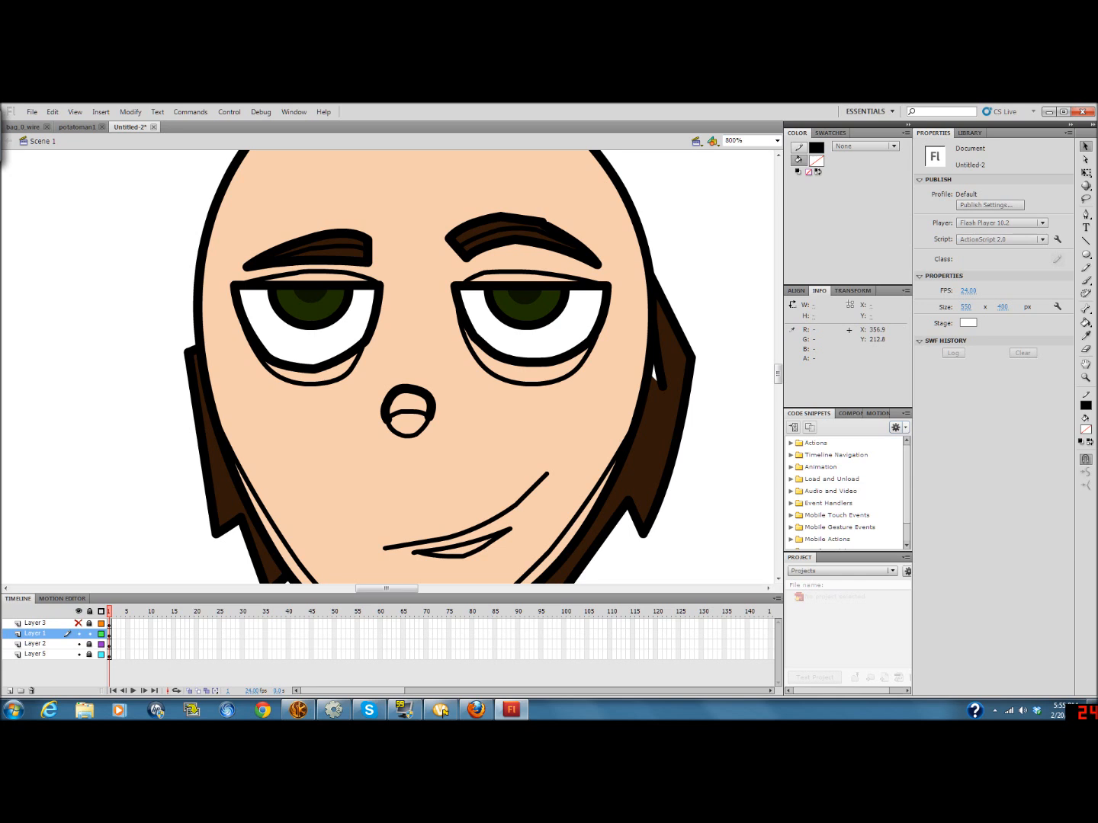
click(1086, 335)
click(215, 450)
drag(839, 232, 842, 237)
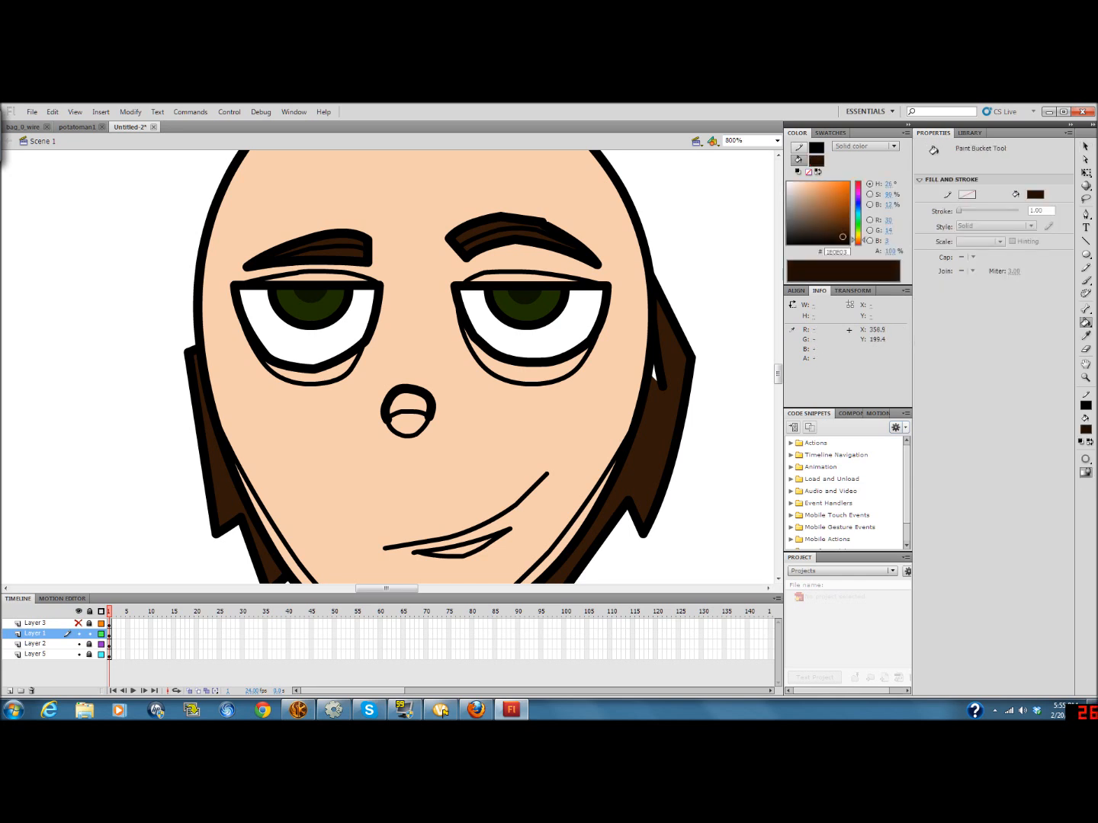
click(489, 239)
click(349, 252)
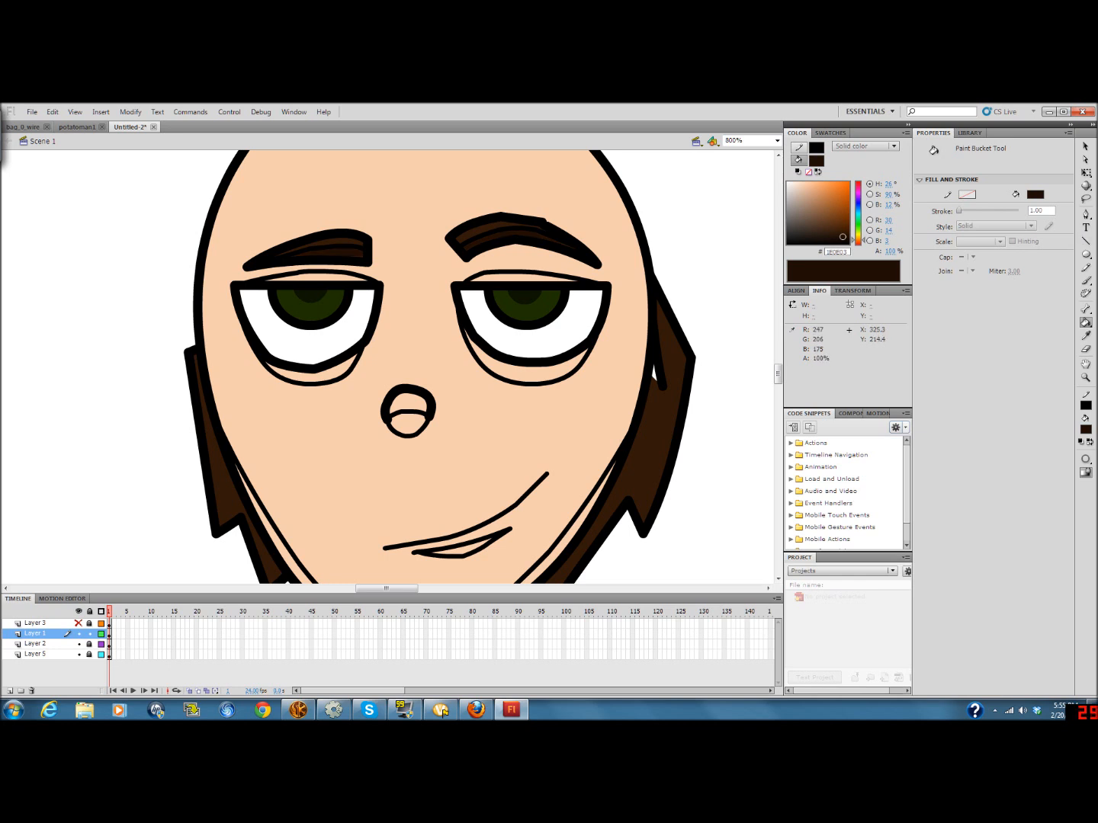
Sample the skin colour, darken it to #CBAB93, and fill the shadow areas around both eyes and under the nose
click(1085, 335)
click(522, 396)
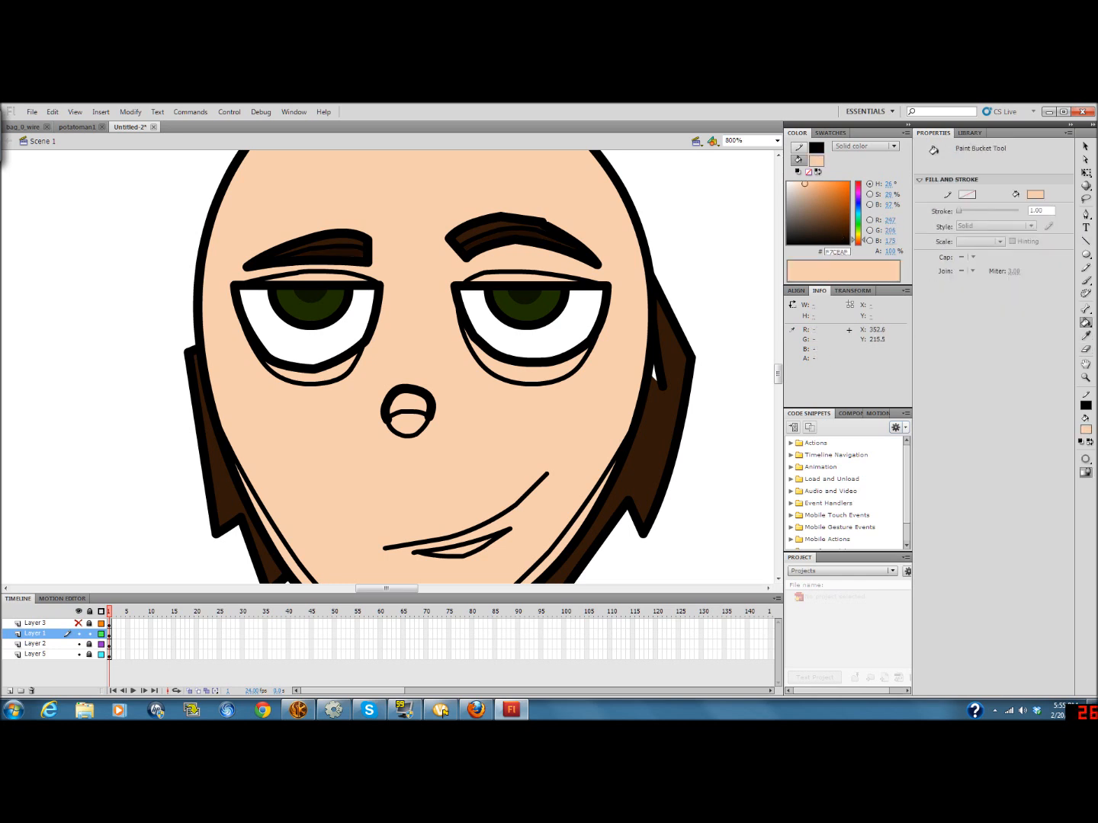
drag(804, 183, 803, 195)
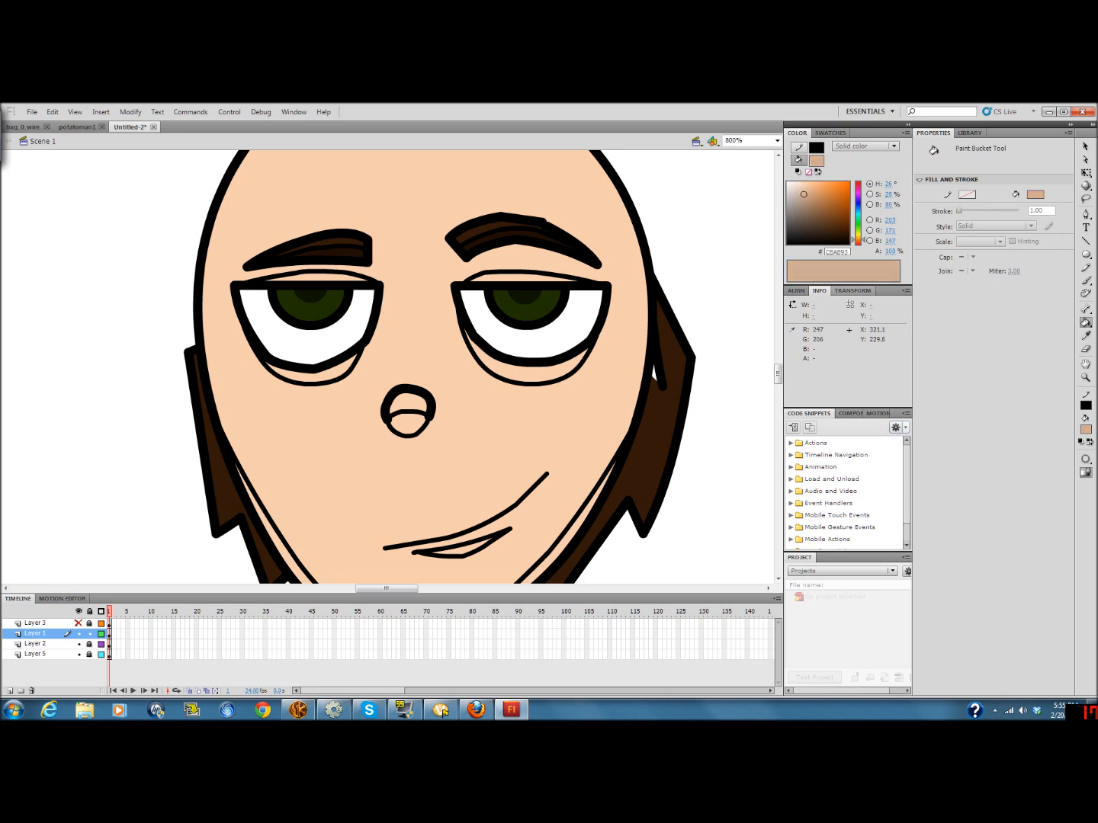
click(526, 277)
click(526, 369)
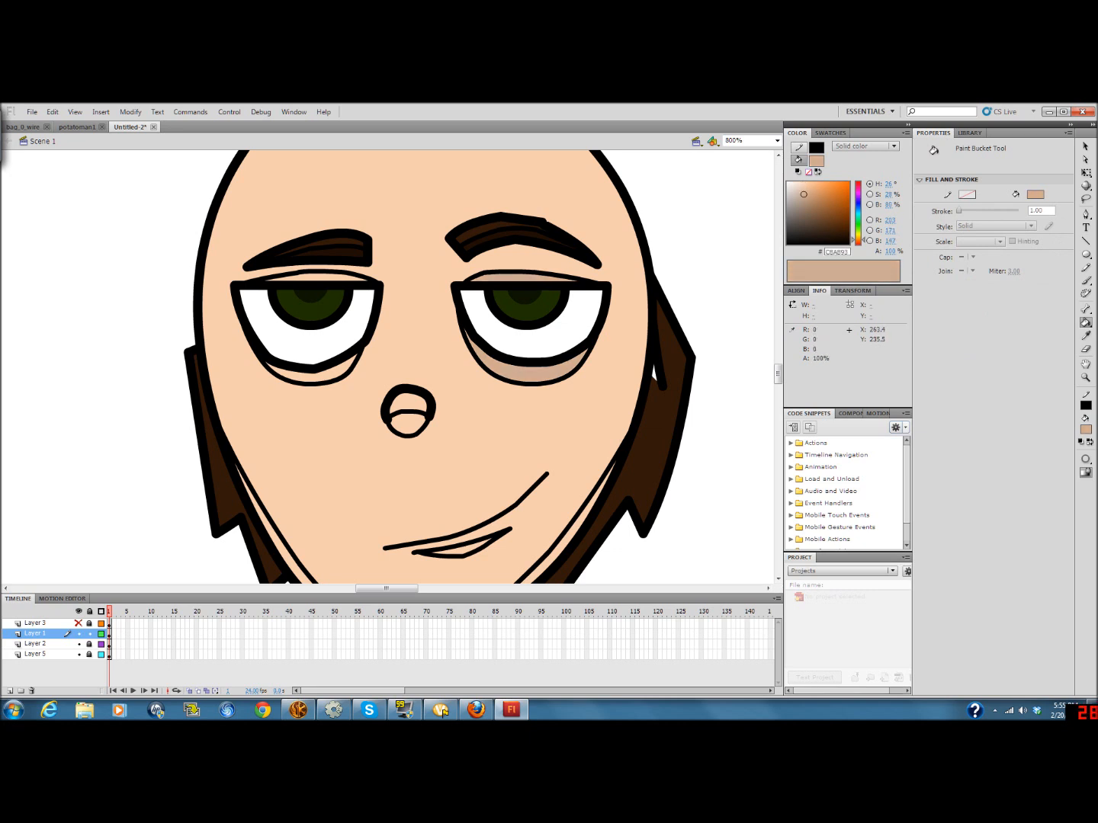
click(313, 371)
click(316, 278)
click(408, 422)
Fill the shadow under the mouth and the right-hand jaw shadow with the darker skin colour
scroll(457, 495, down, 3)
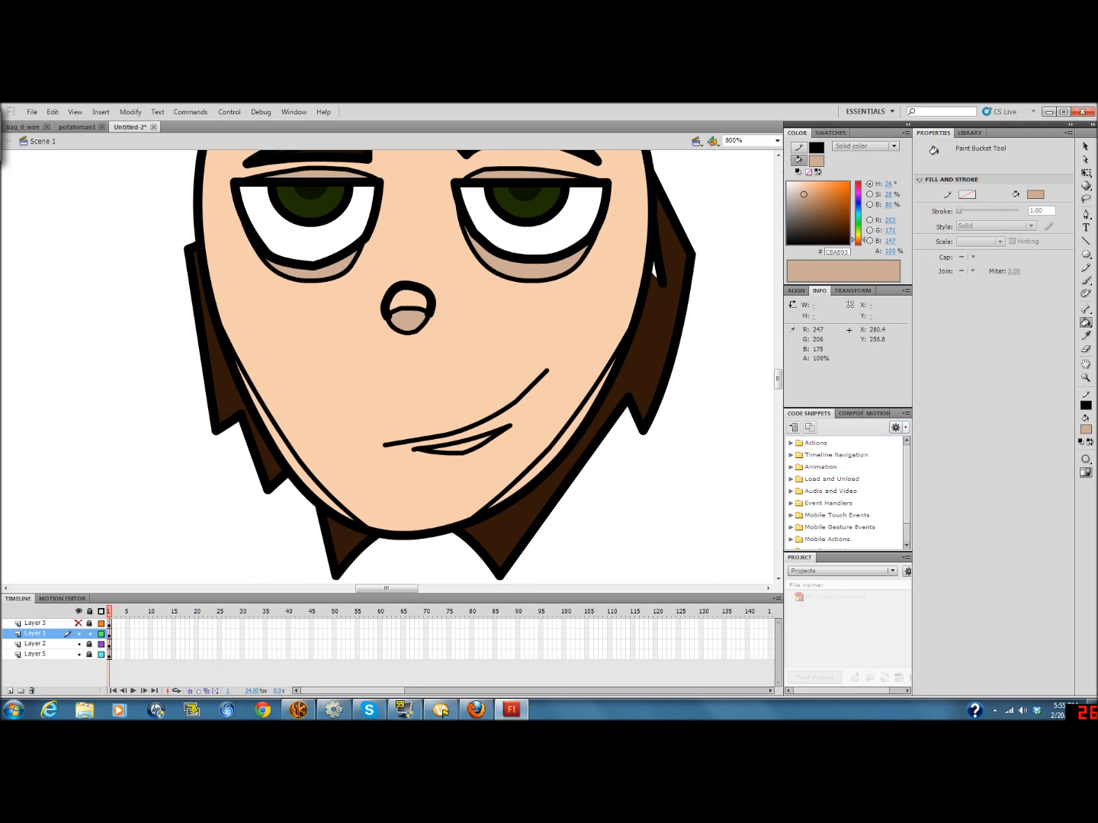
click(463, 446)
click(555, 455)
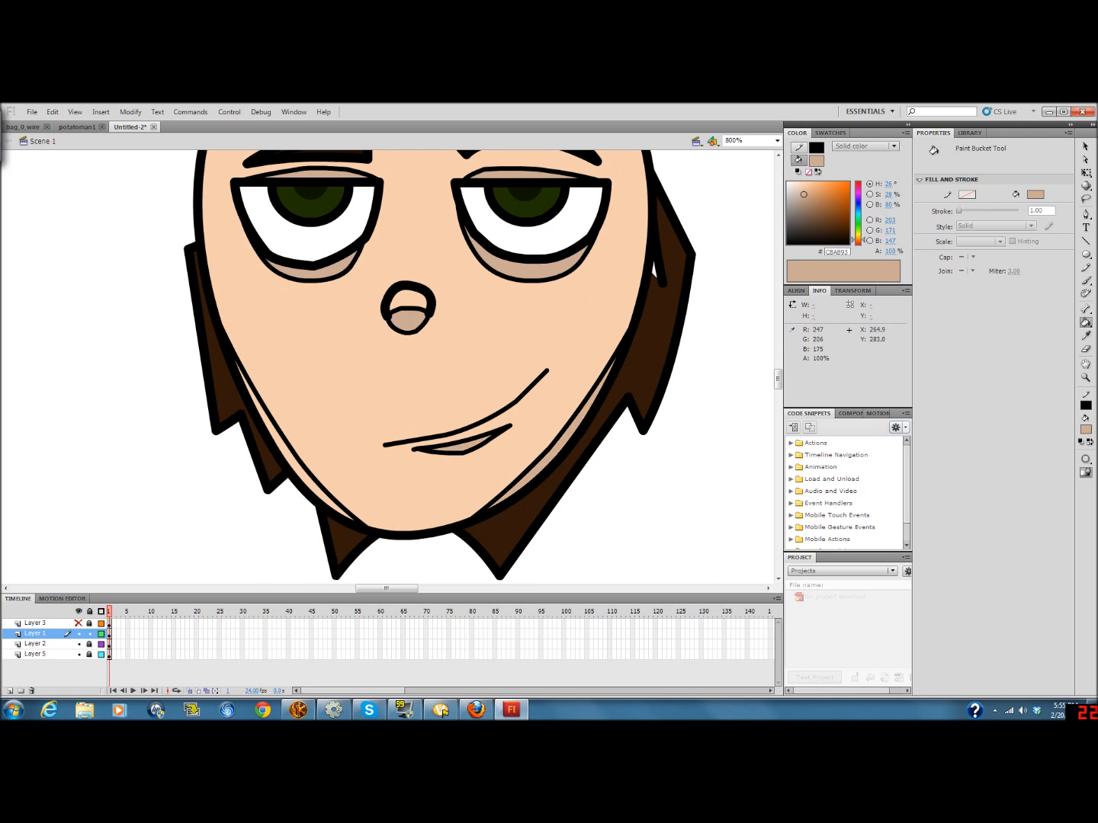
click(302, 474)
key(ctrl+z)
Adjust the left-hand jaw outline and its guide line so the shadow area between them is closed
key(v)
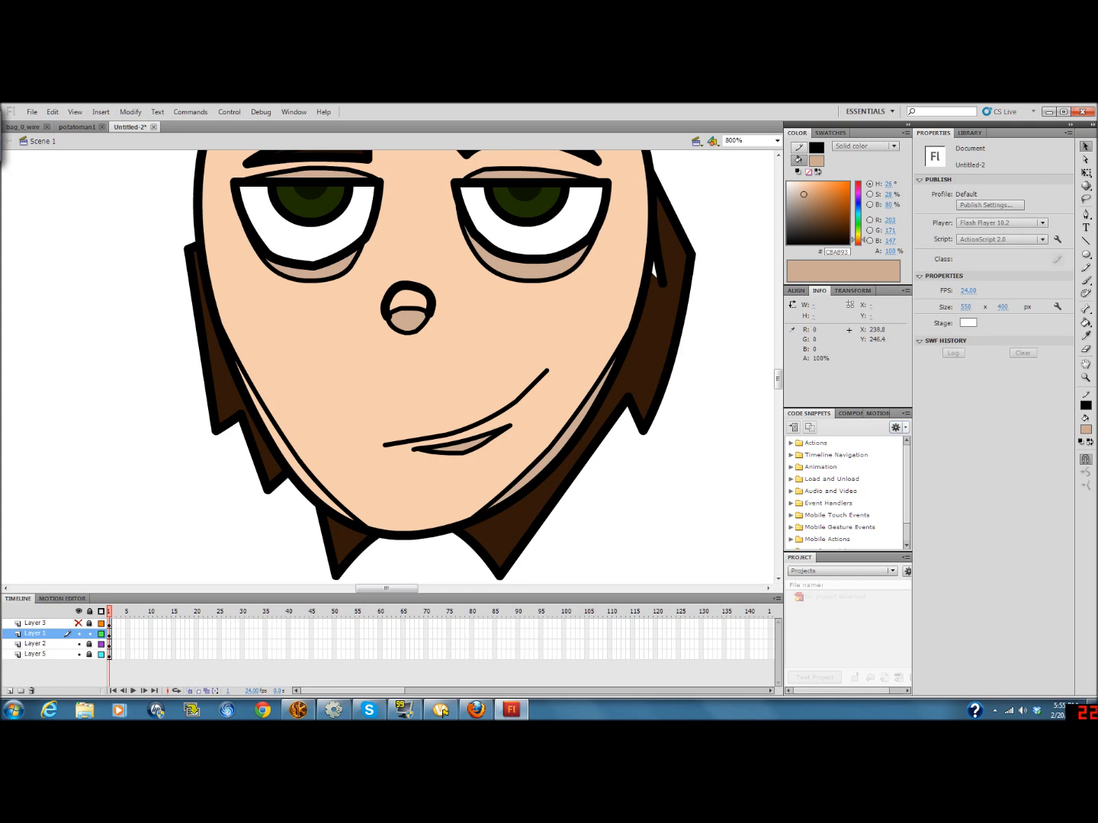
drag(221, 326, 219, 327)
drag(257, 422, 257, 420)
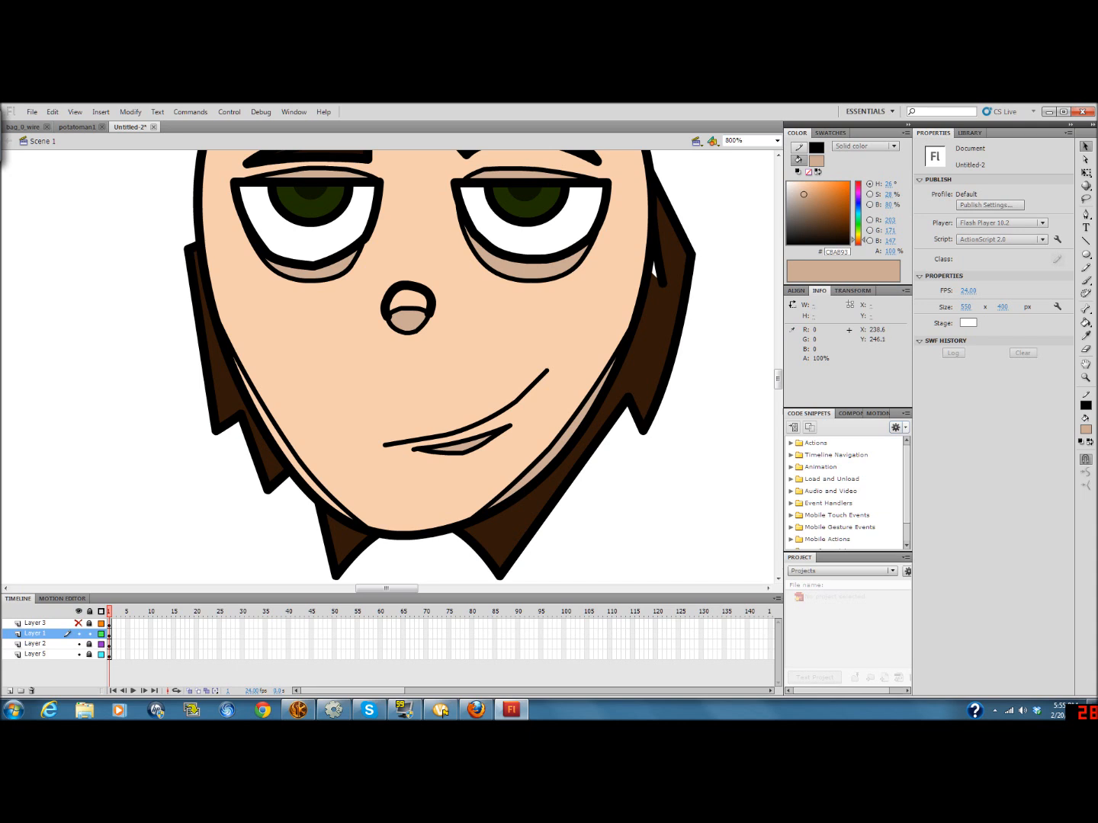
drag(256, 419, 259, 424)
drag(226, 337, 214, 319)
Fill the left-hand jaw shadow with the darker skin colour
scroll(478, 366, up, 2)
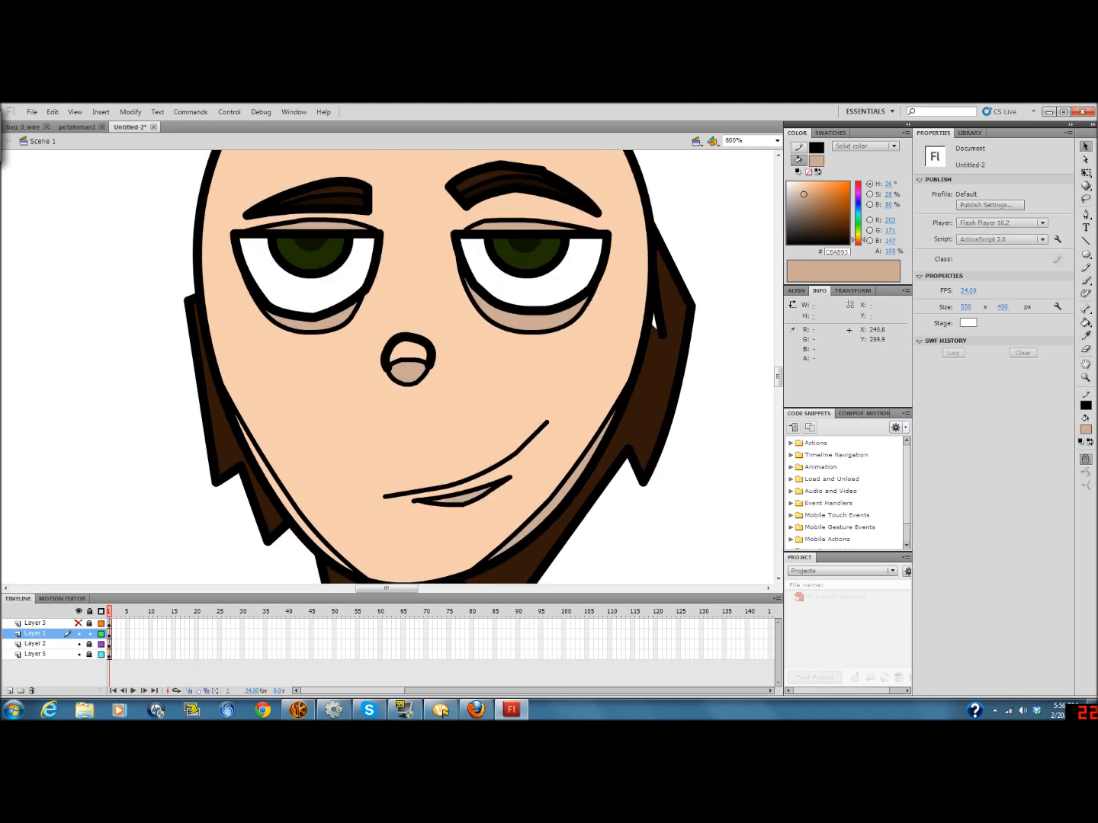
scroll(440, 366, up, 4)
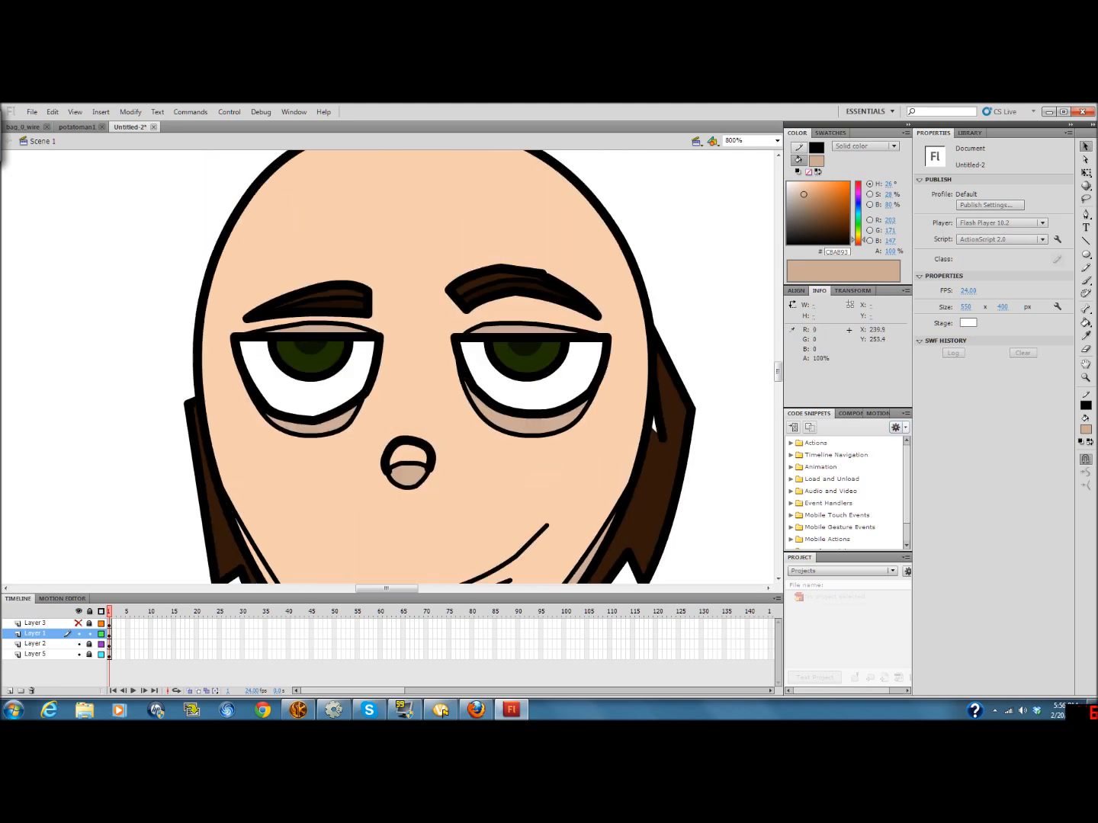
scroll(439, 365, down, 4)
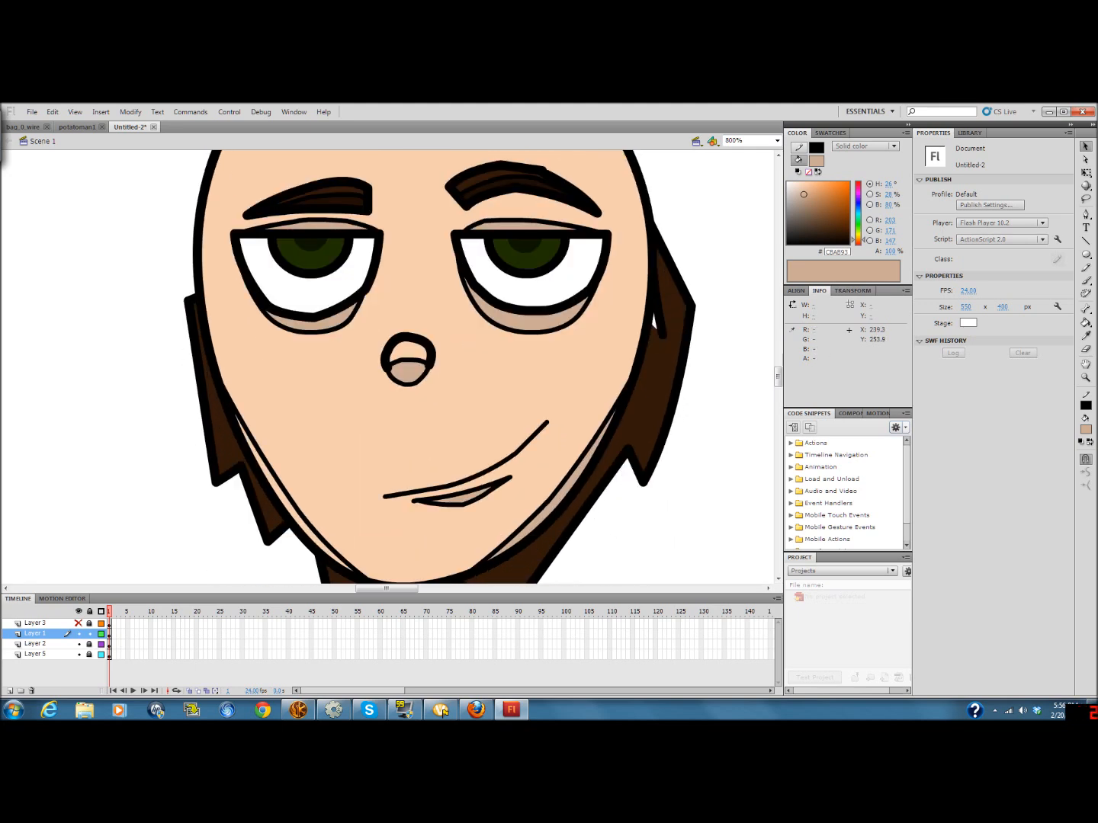
scroll(439, 366, down, 2)
key(k)
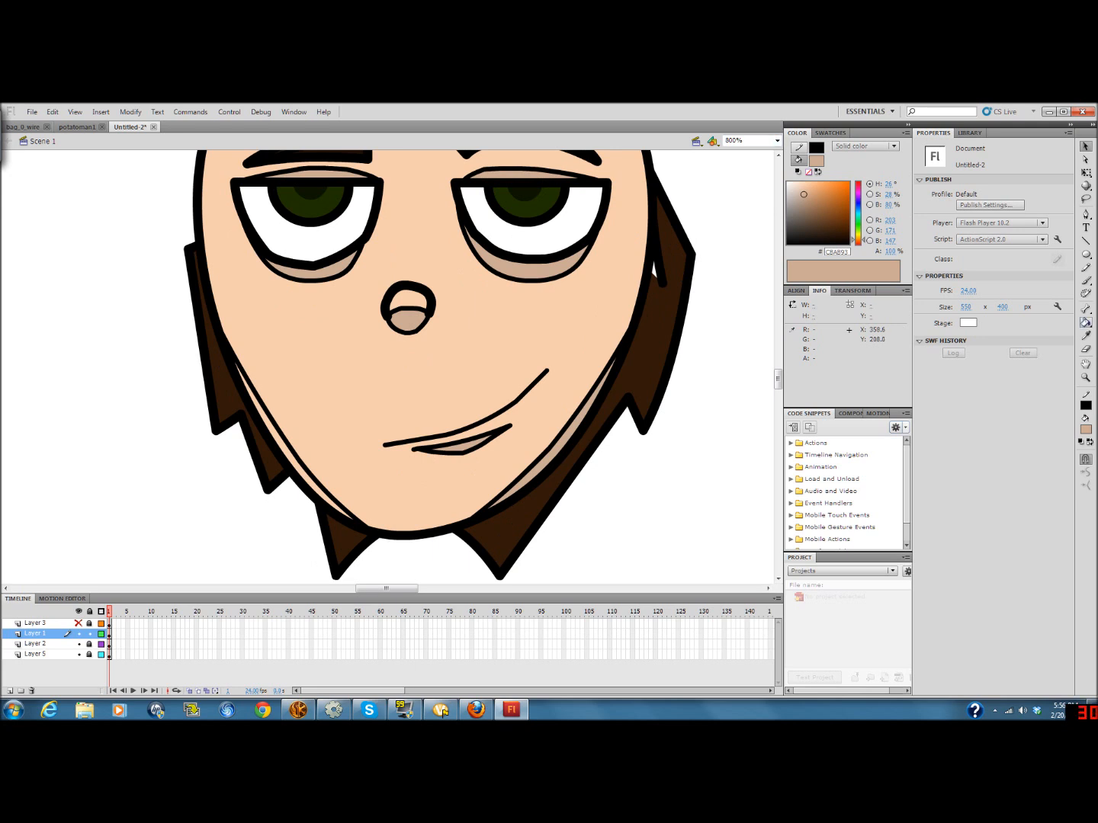
click(283, 451)
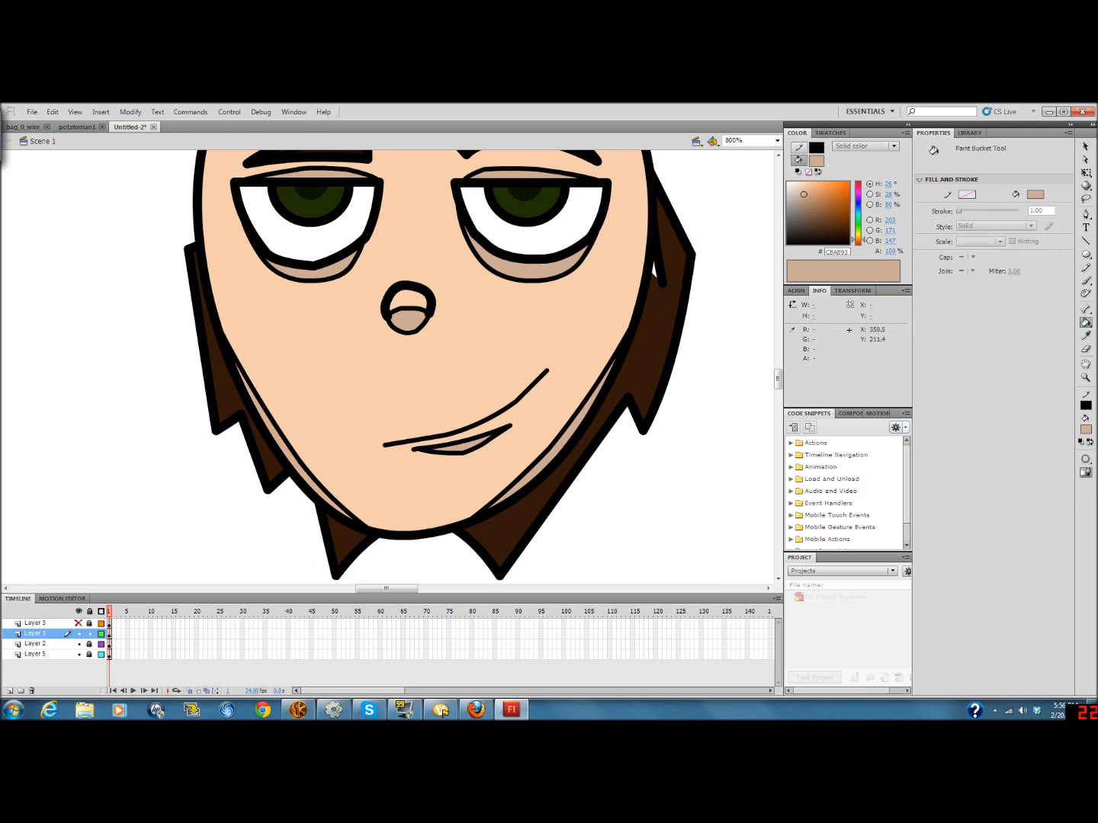
Delete the thin lines outlining the shadow under the nose
click(776, 141)
click(750, 200)
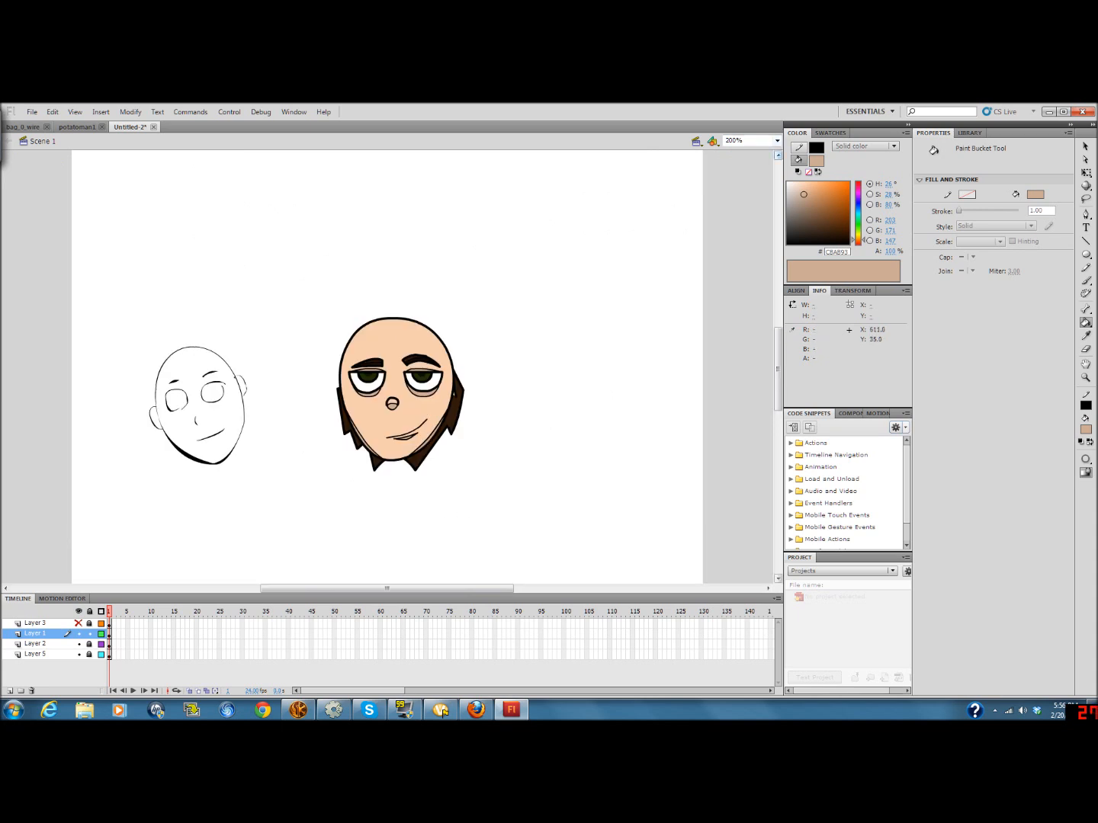
click(777, 141)
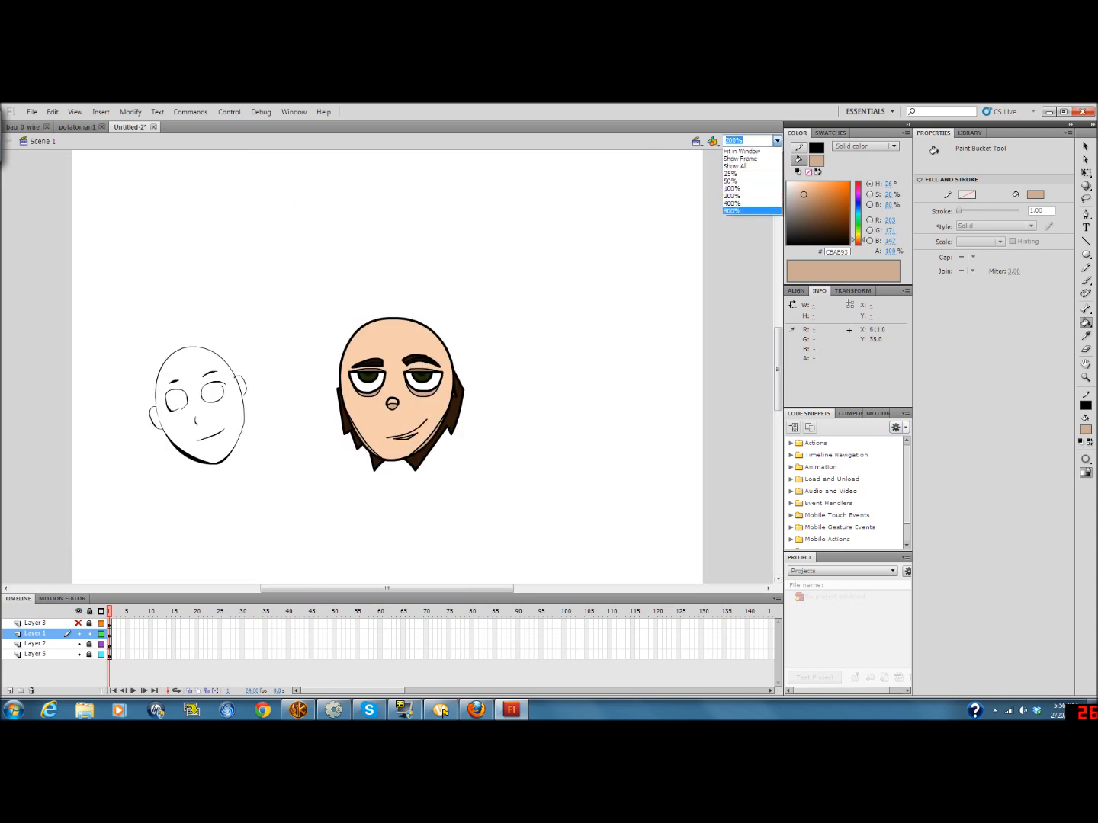
click(731, 203)
key(v)
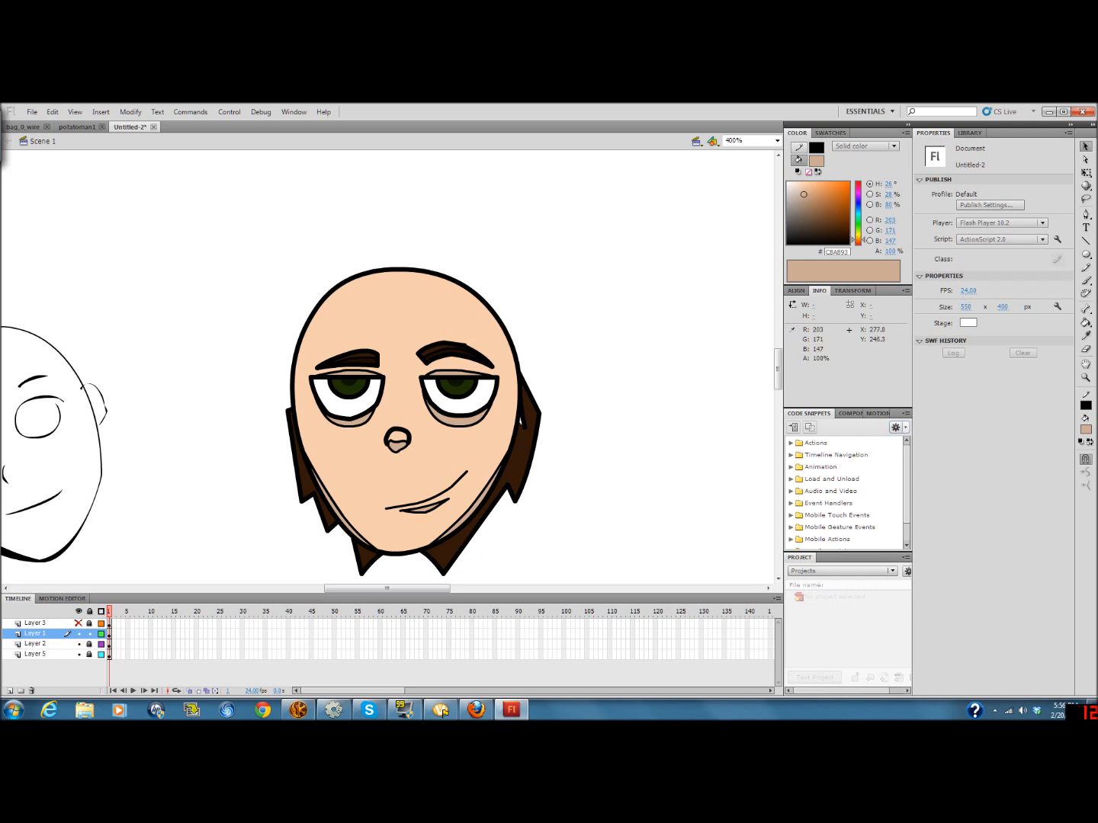
click(401, 449)
click(401, 463)
click(395, 446)
key(Delete)
Delete the thin outlines of the mouth shadow and the jaw shadows, keeping their fills
double_click(428, 512)
key(Delete)
key(ctrl+z)
key(Delete)
click(350, 527)
key(Delete)
Delete the thin outlines of the shadows above and below both eyes
double_click(374, 373)
key(Delete)
click(353, 426)
key(Delete)
click(456, 425)
key(Delete)
click(459, 371)
key(Delete)
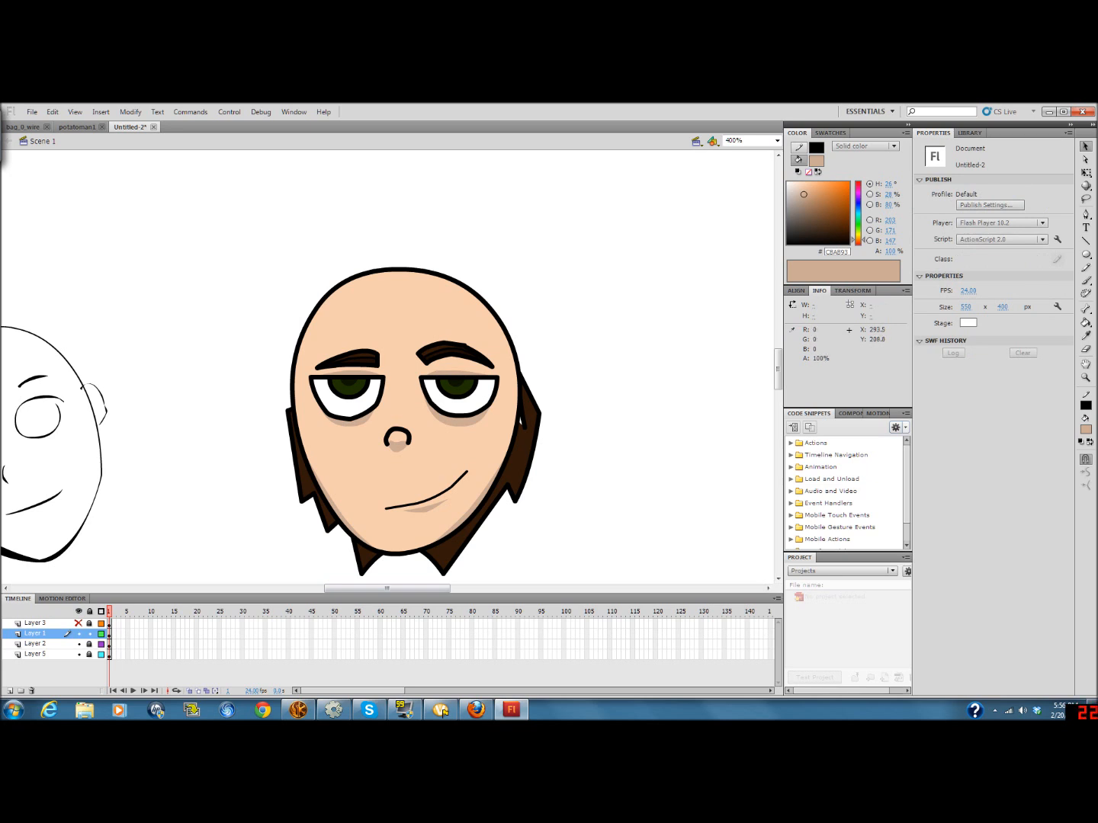
Remove the guide lines inside both eyebrows and make the hair on Layer 3 visible again
click(435, 352)
click(418, 389)
double_click(355, 360)
click(353, 379)
click(77, 623)
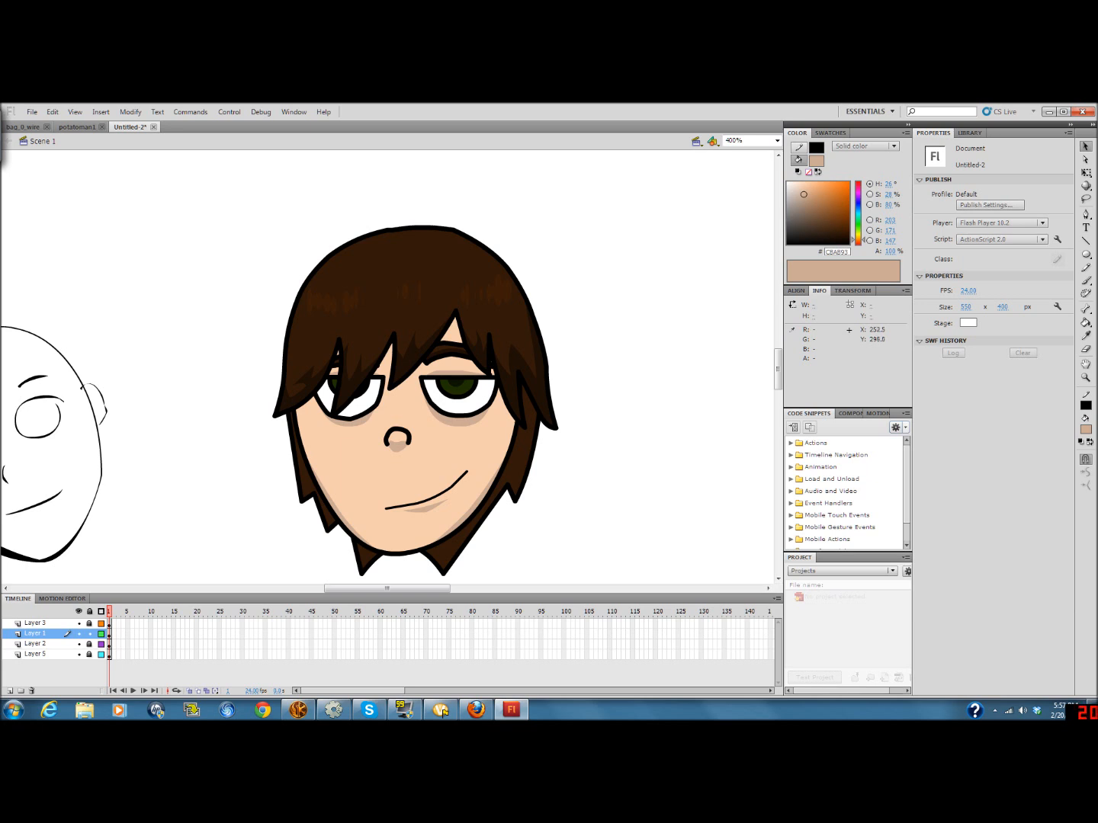
mouse_move(369, 589)
mouse_down()
mouse_move(353, 589)
mouse_move(386, 589)
mouse_up()
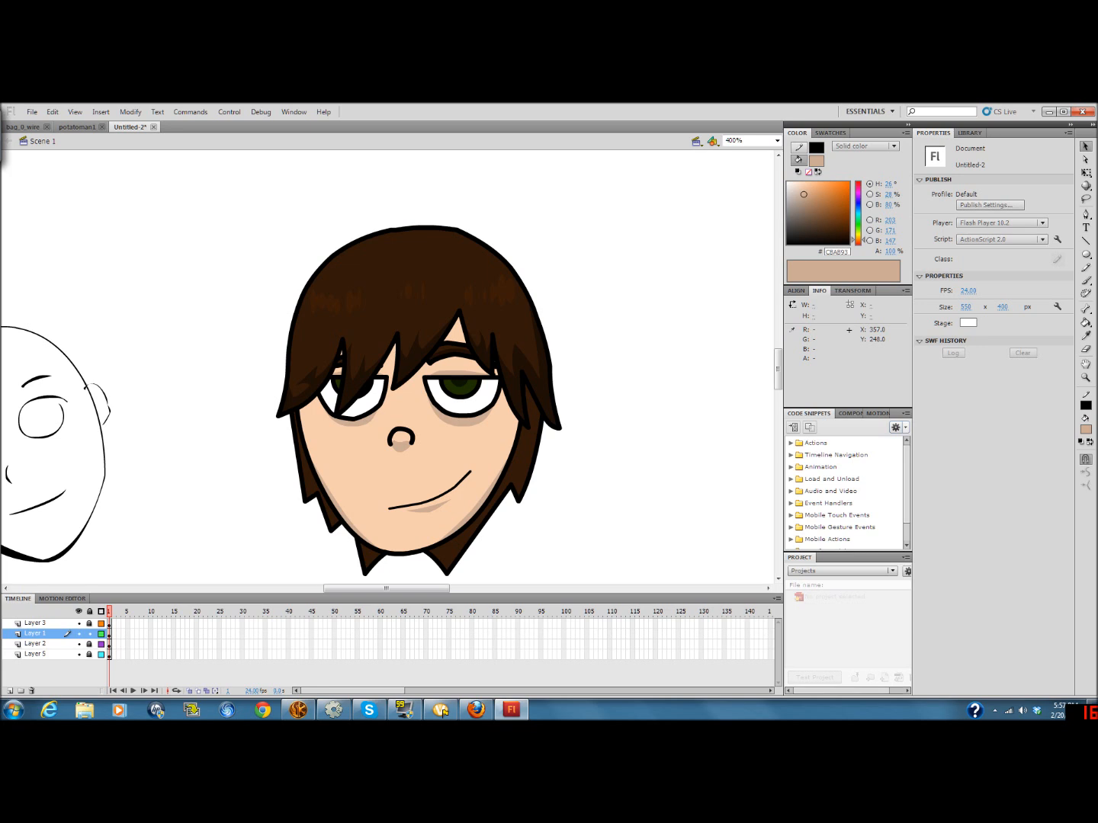
key(o)
drag(682, 490, 600, 387)
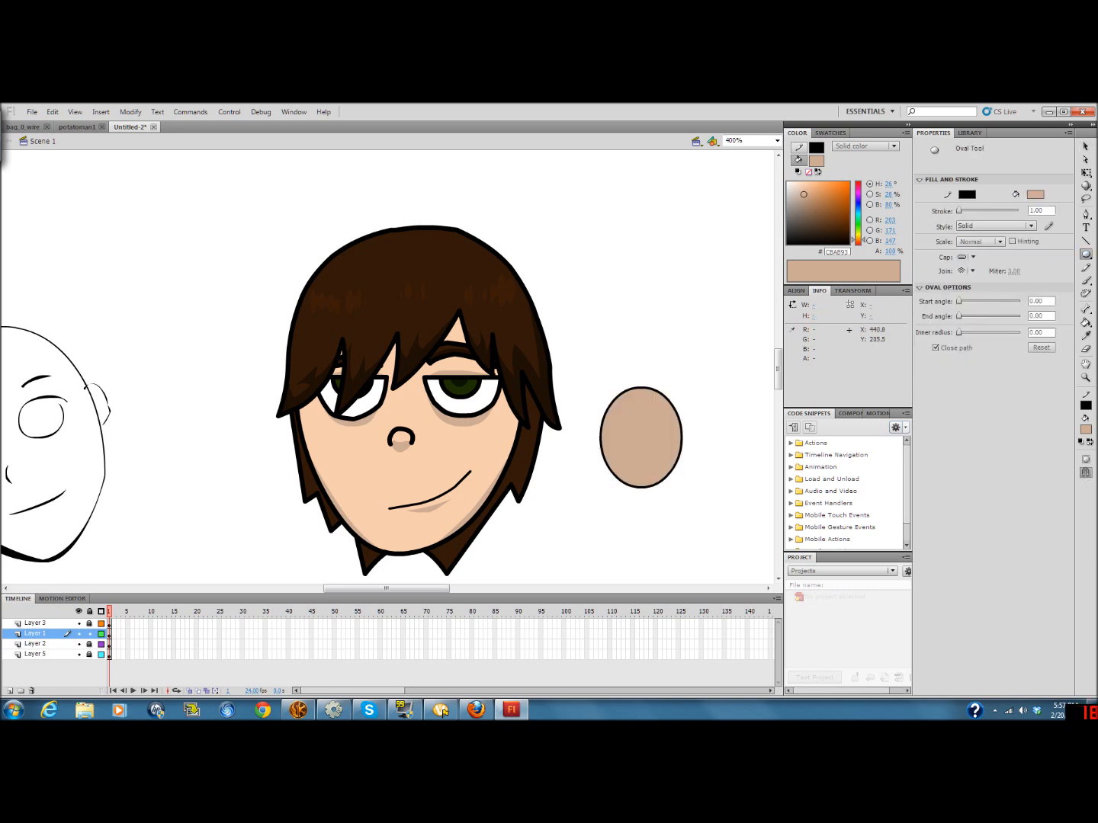
key(n)
drag(600, 441, 683, 441)
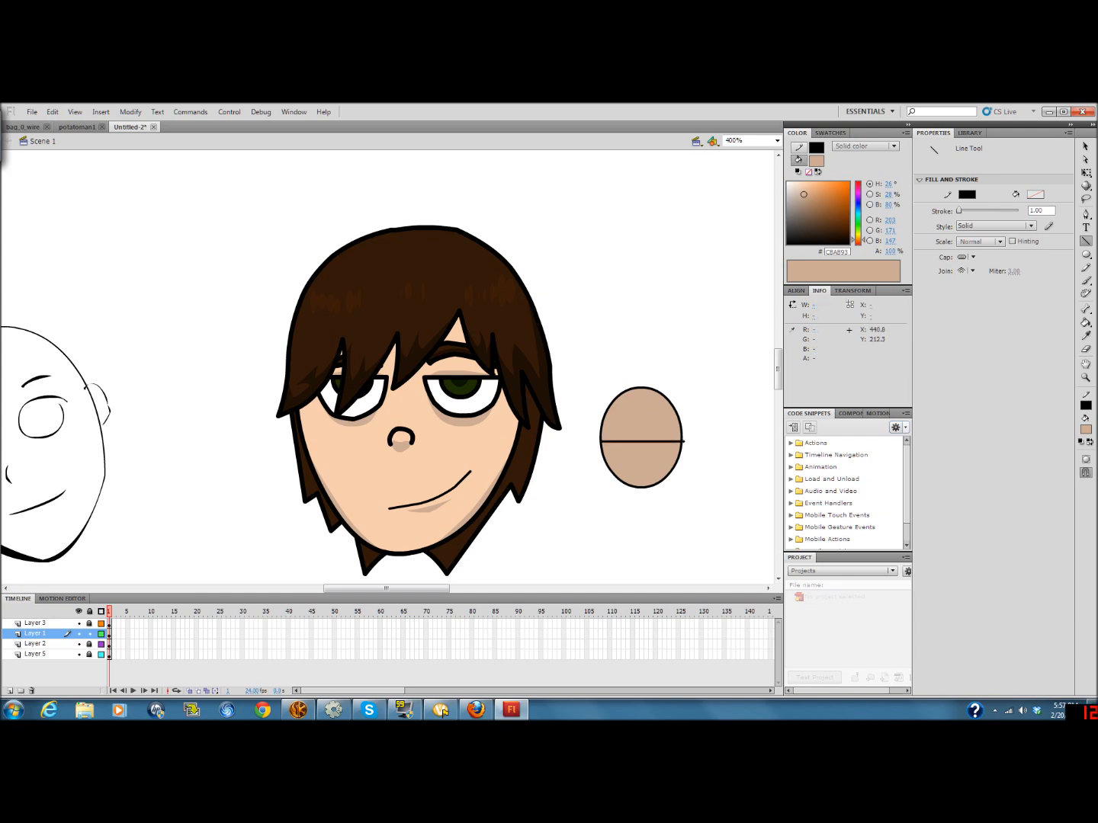
key(q)
drag(586, 516, 689, 385)
key(Delete)
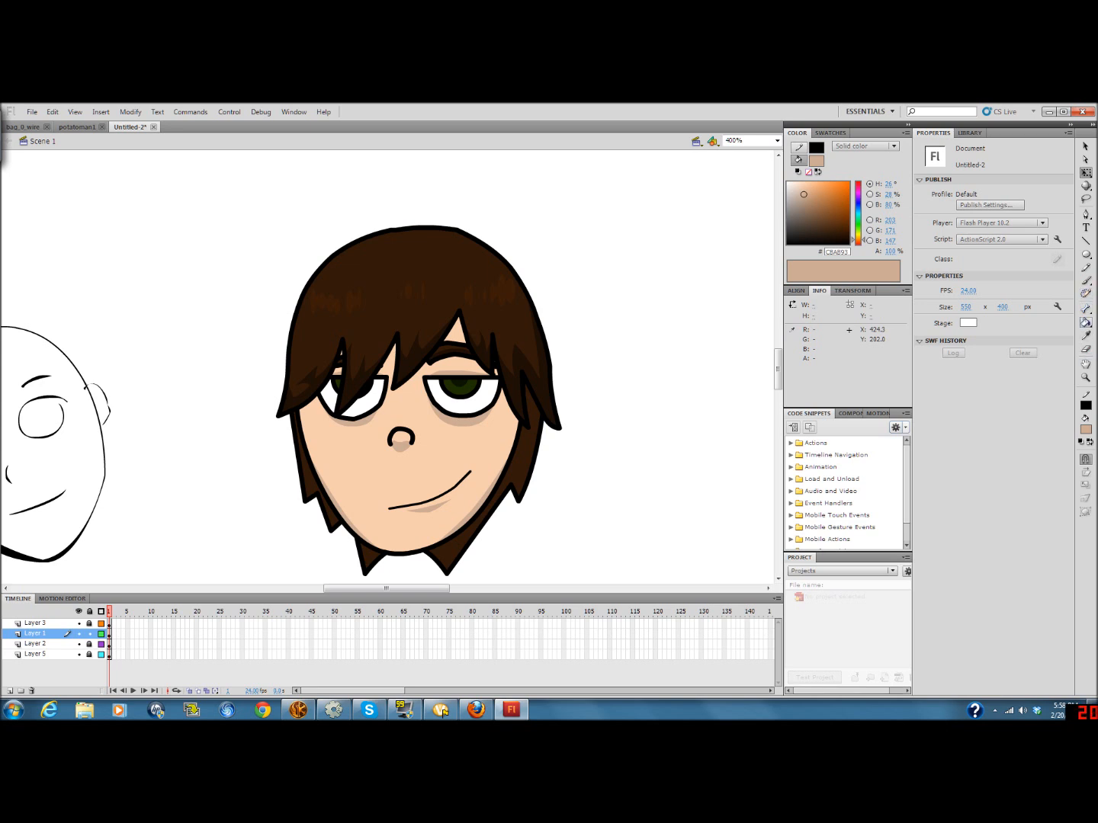
Brush a small curved shadow mark at the right-hand corner of the mouth on Layer 1, using fill colour #C2A997
click(1086, 281)
drag(805, 195, 801, 197)
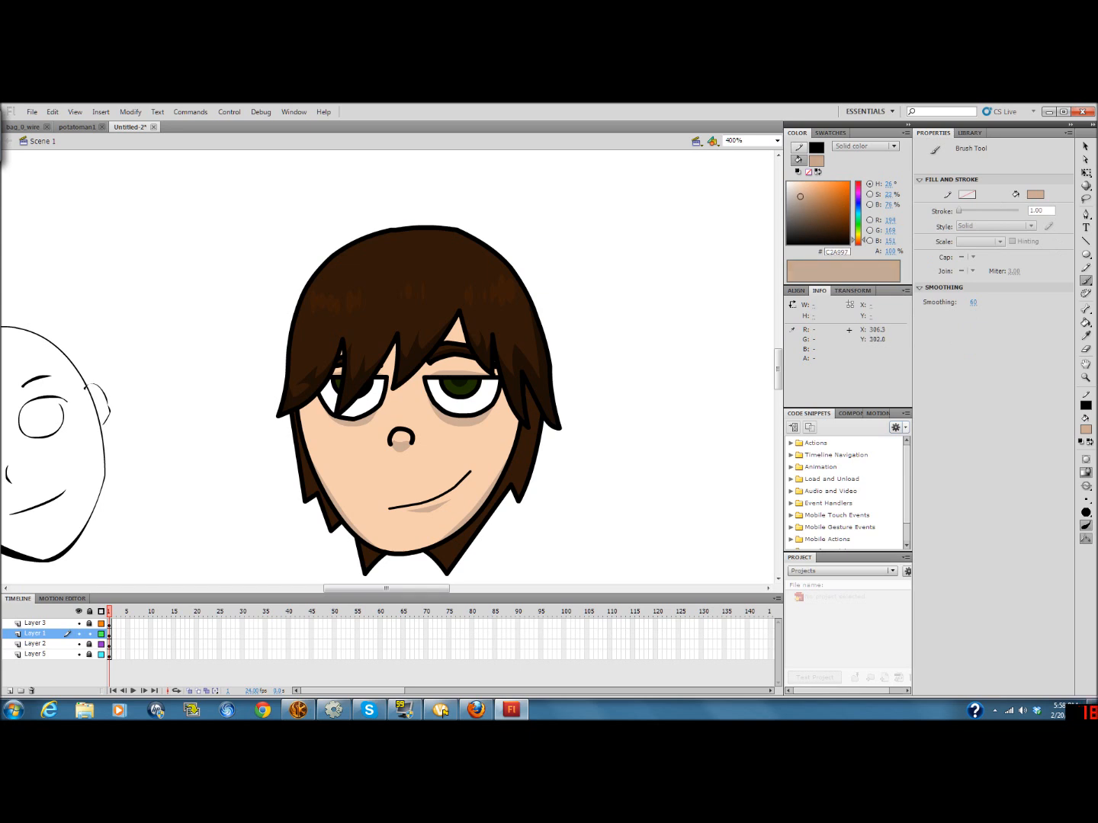
click(67, 644)
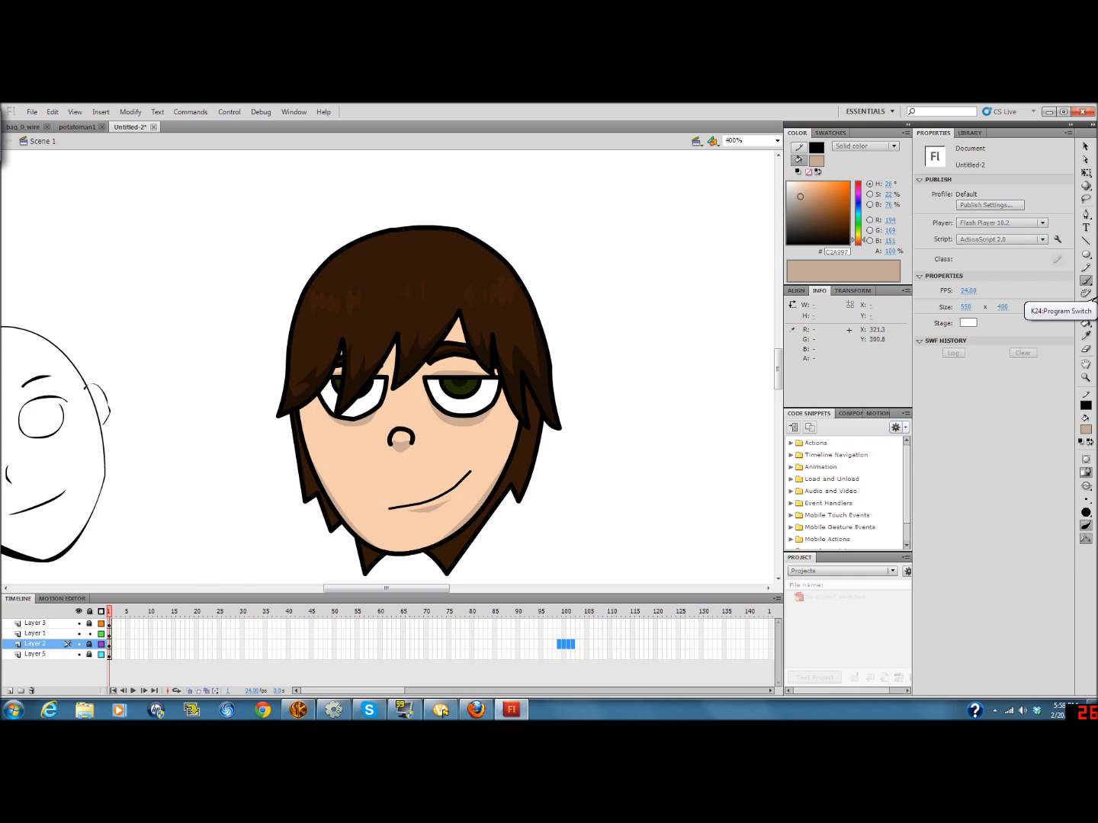
click(109, 634)
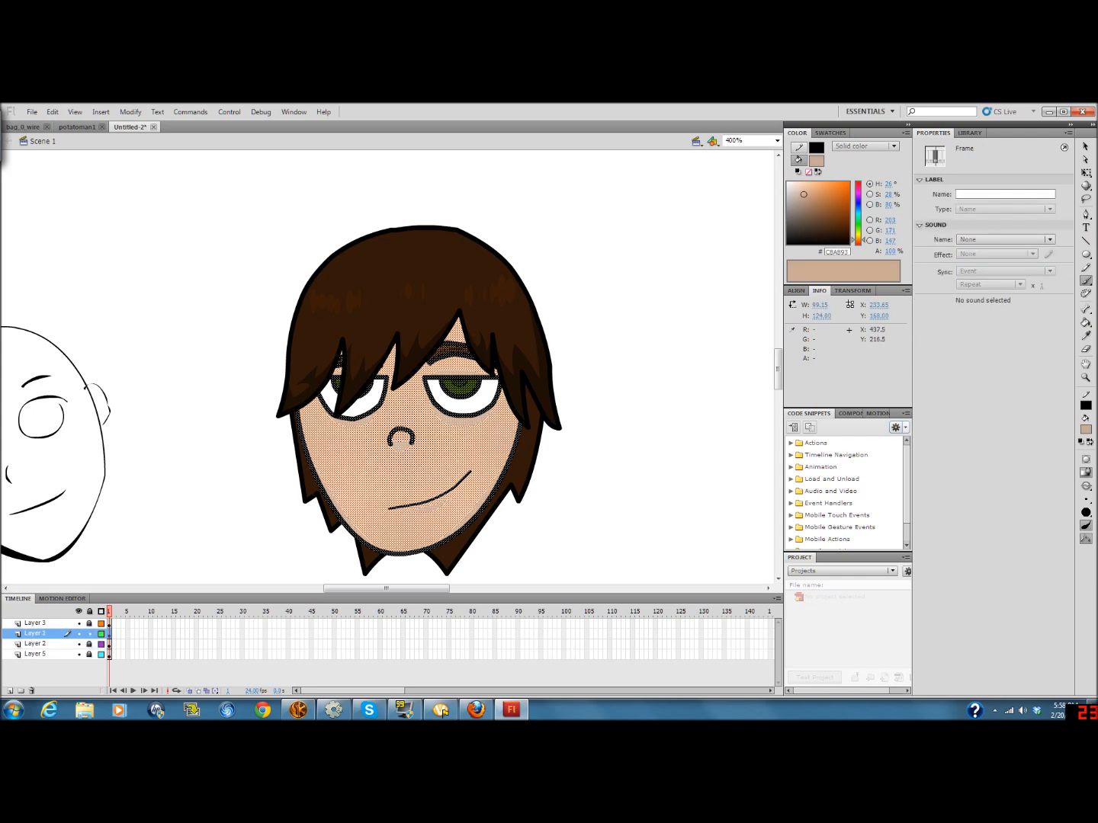
click(1085, 349)
click(648, 363)
click(1085, 280)
drag(472, 462, 482, 468)
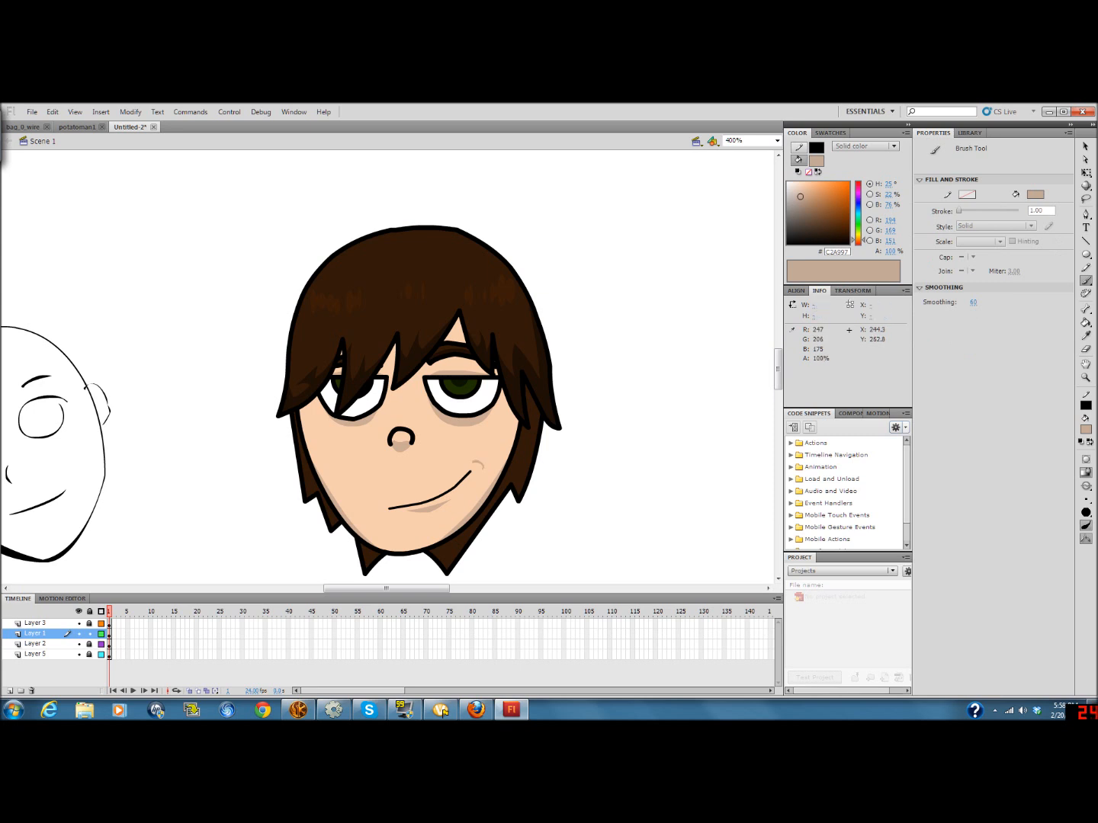